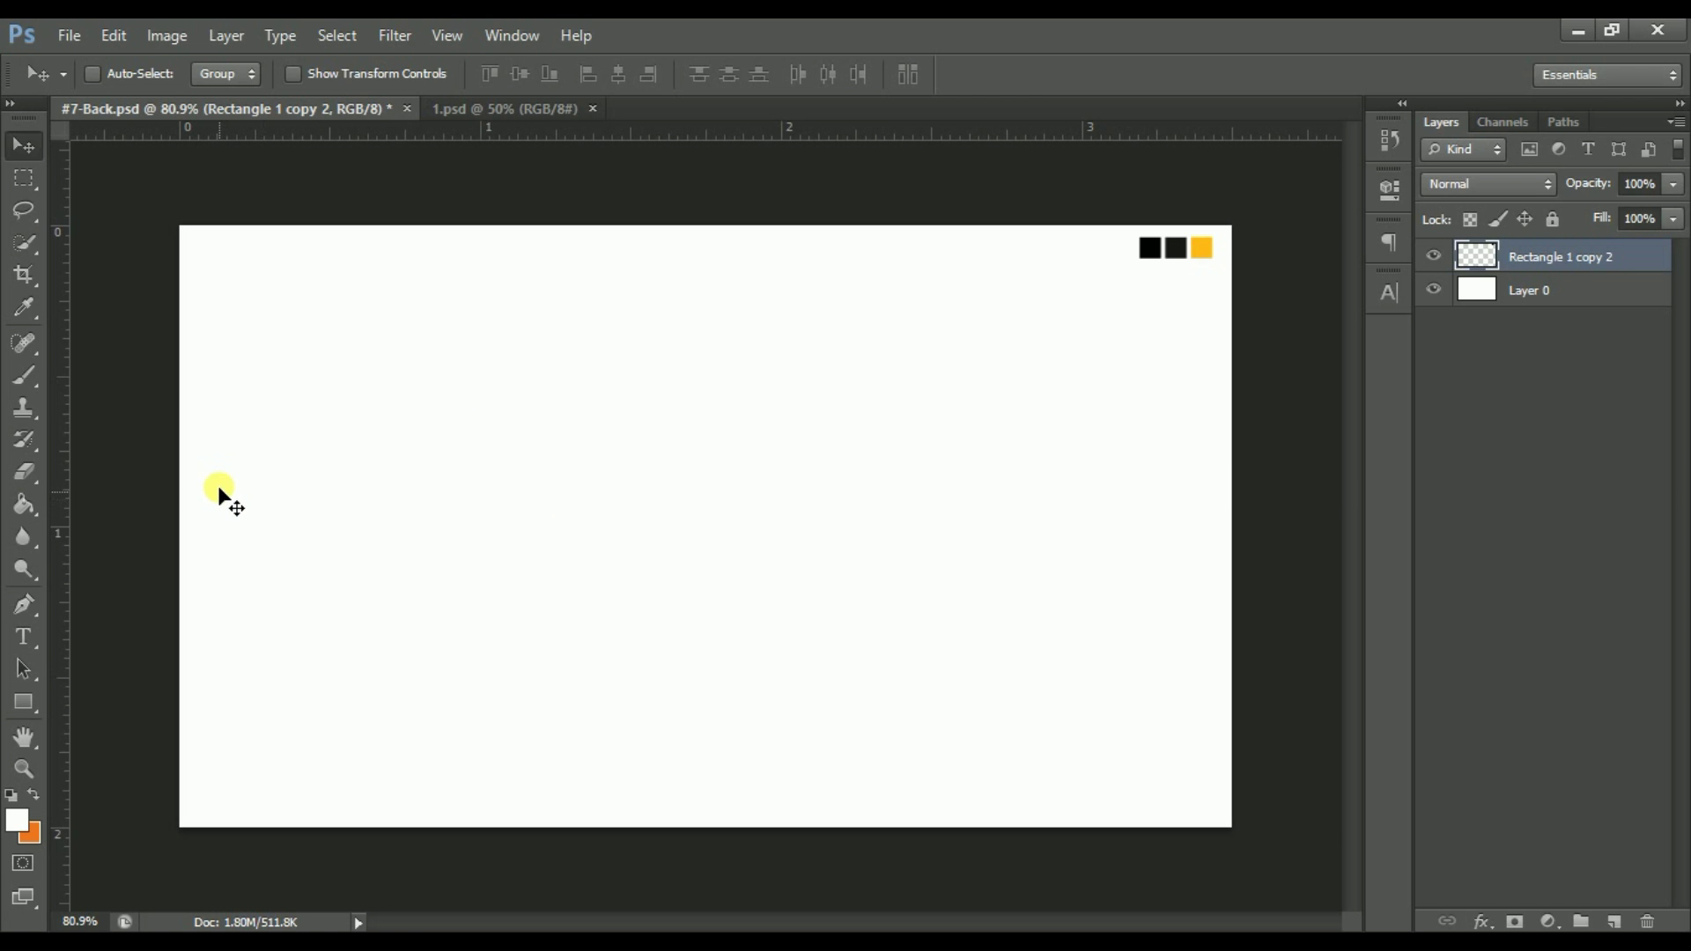
Step: Show guides framing all four edges of the 7-Back.psd card
key(ctrl+semicolon)
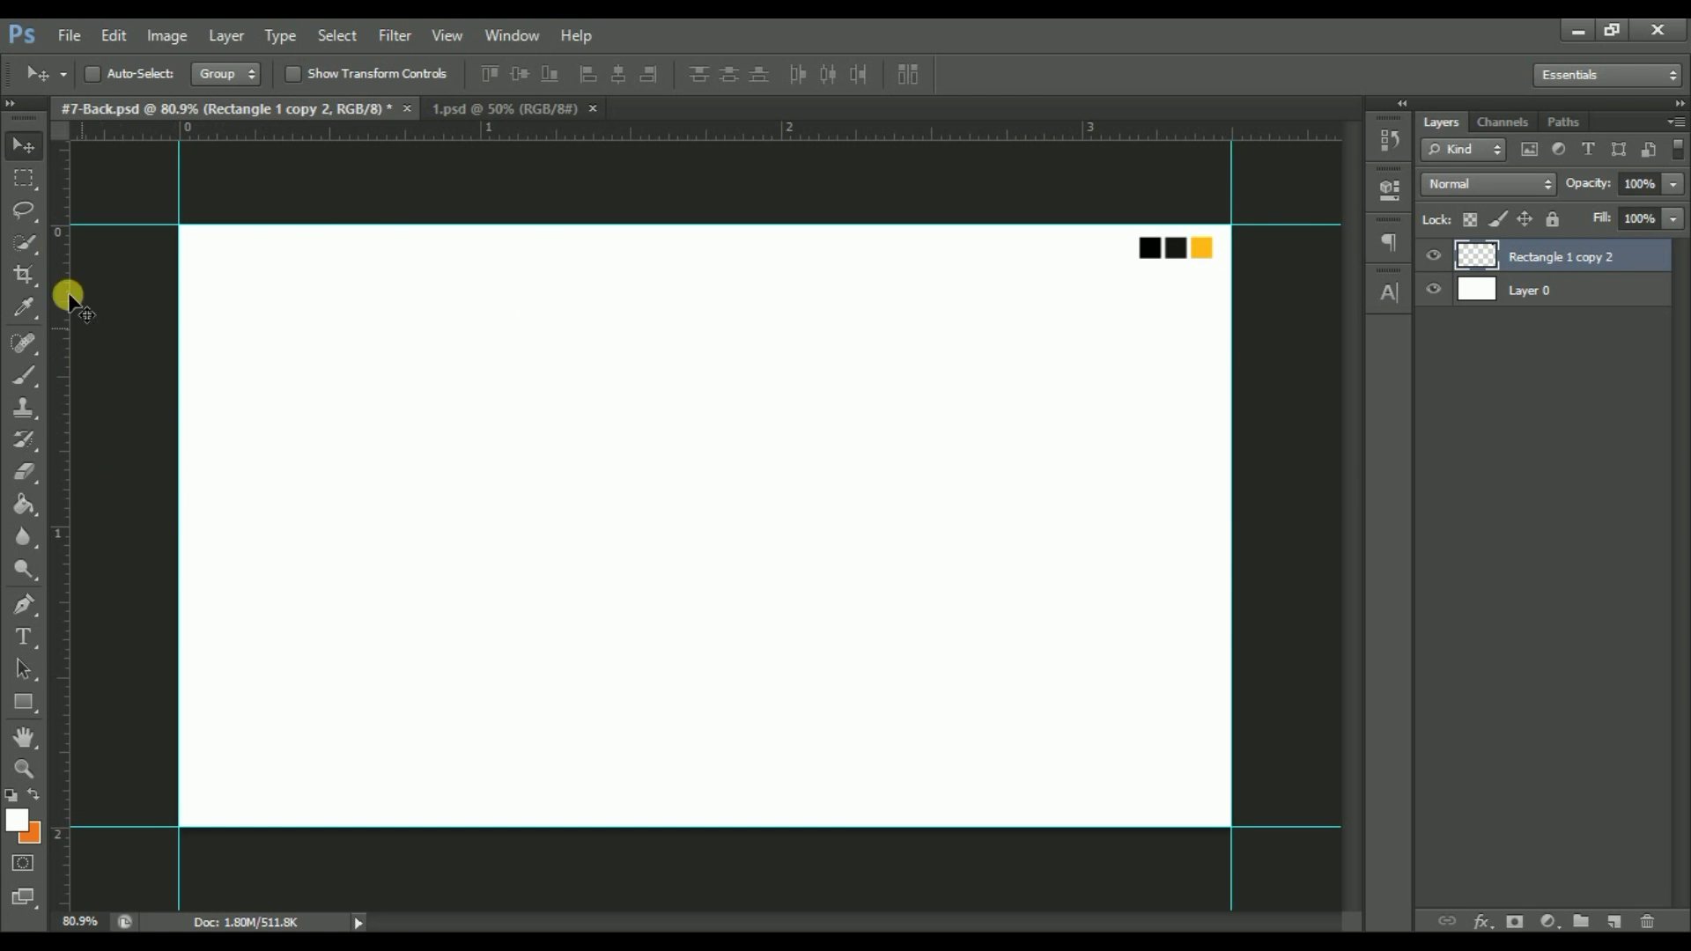
click(69, 35)
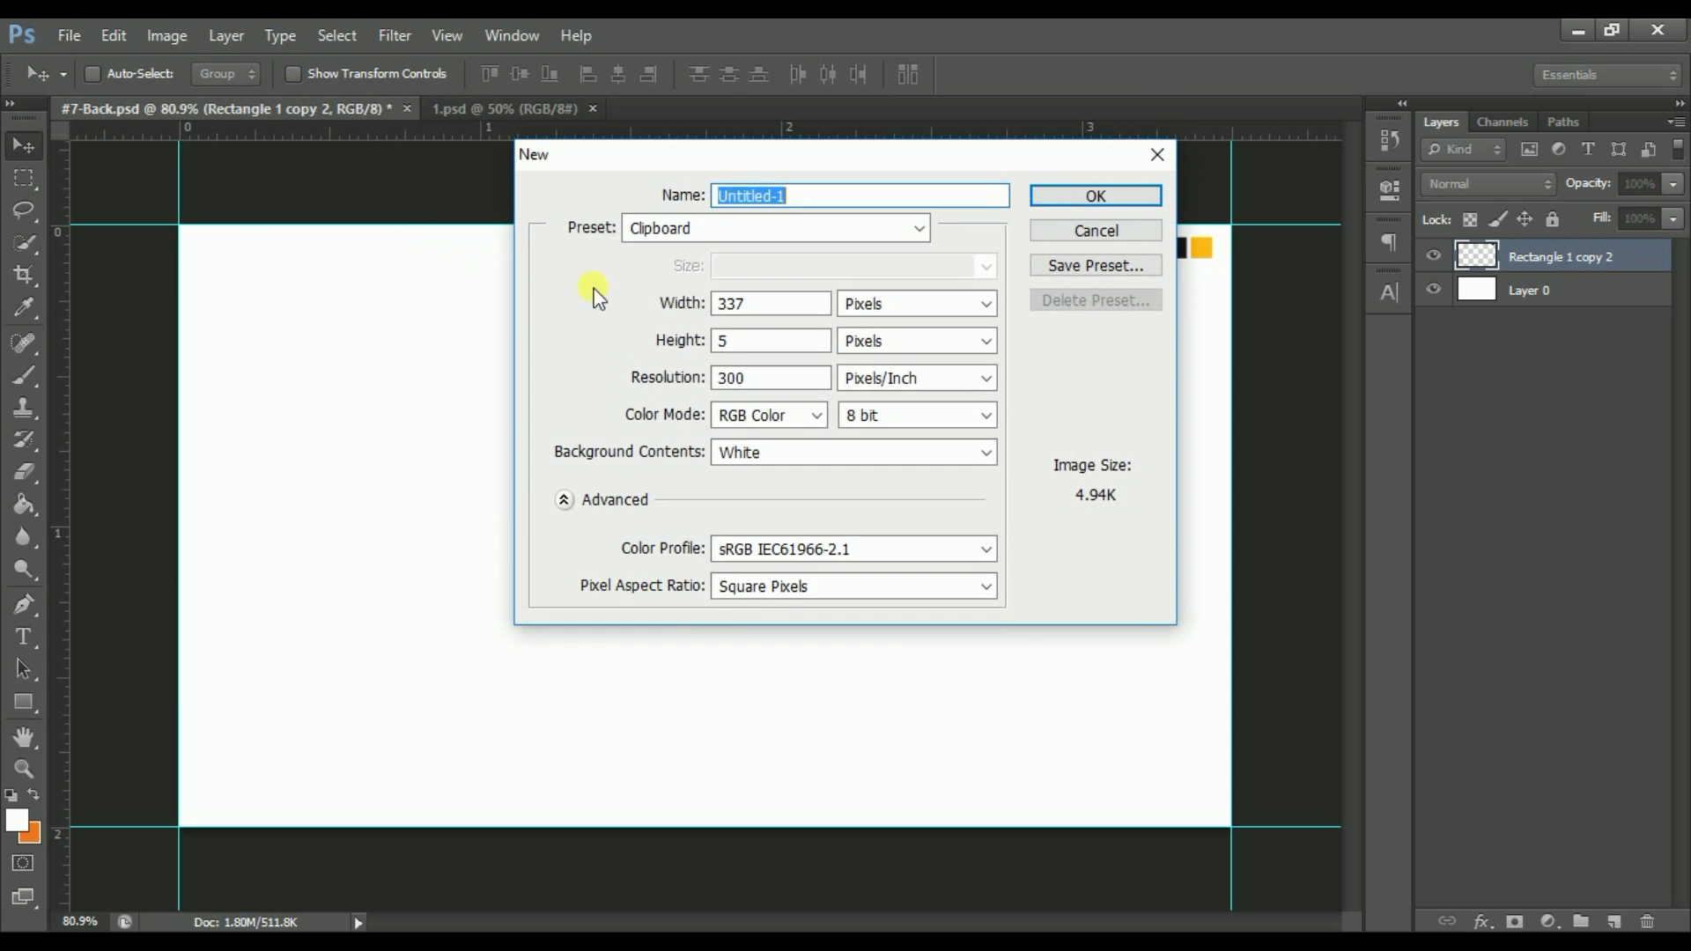
click(865, 303)
click(860, 347)
key(shift+Tab)
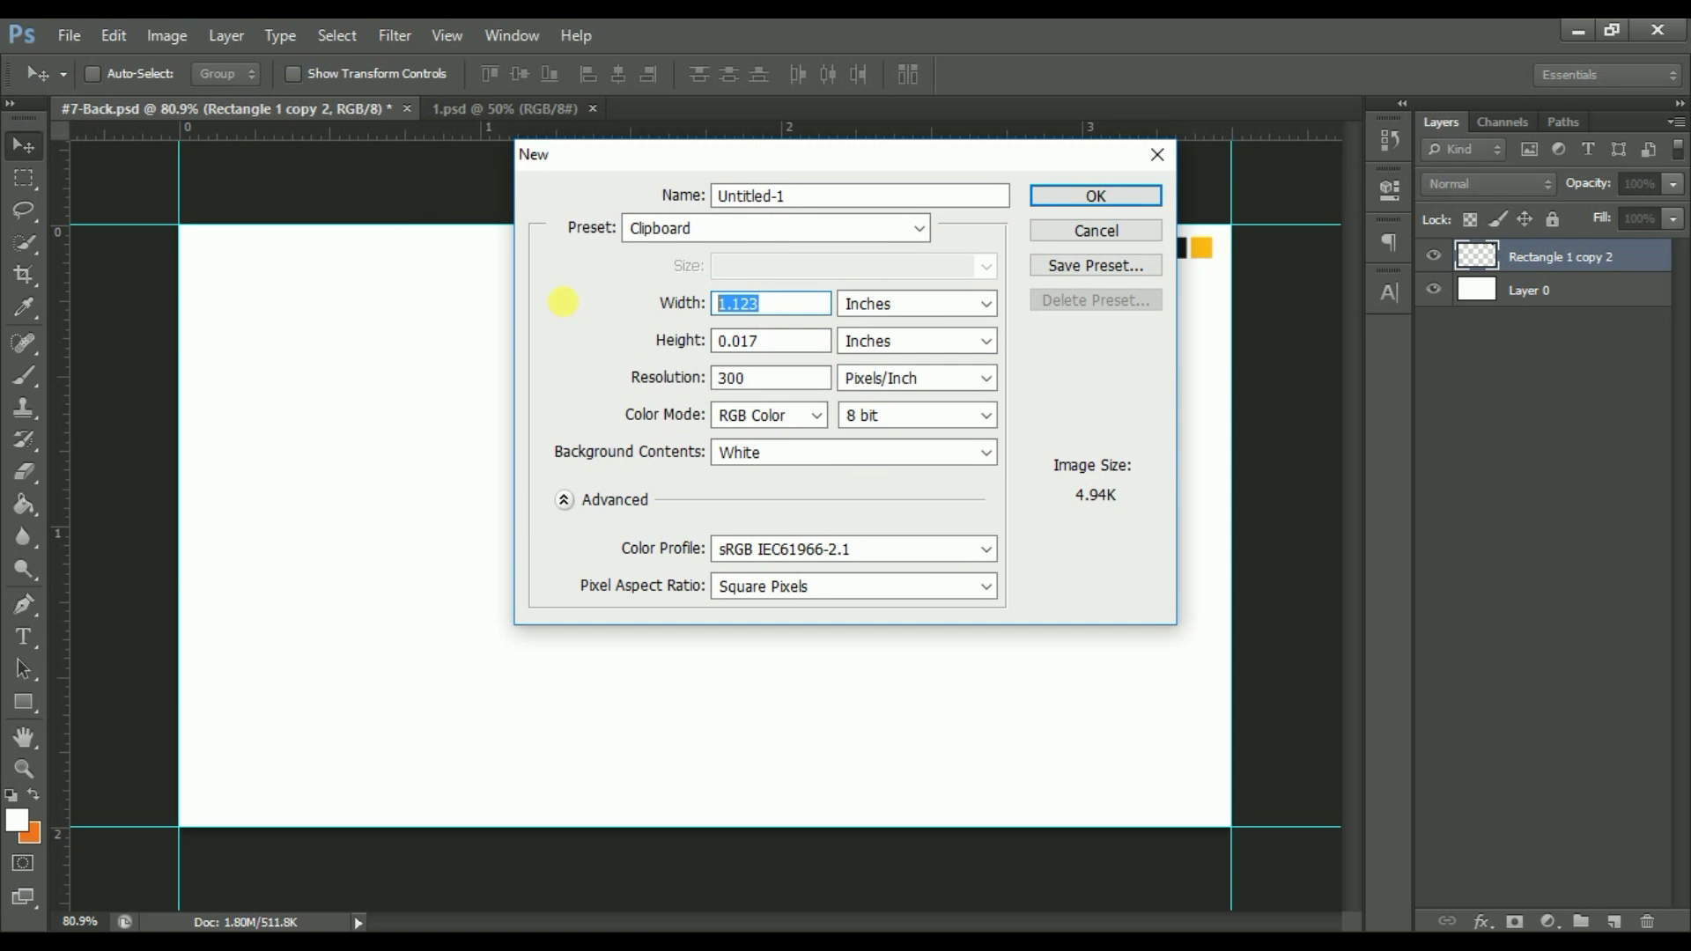
text(3.5)
key(Tab)
text(2)
key(Tab)
text(2)
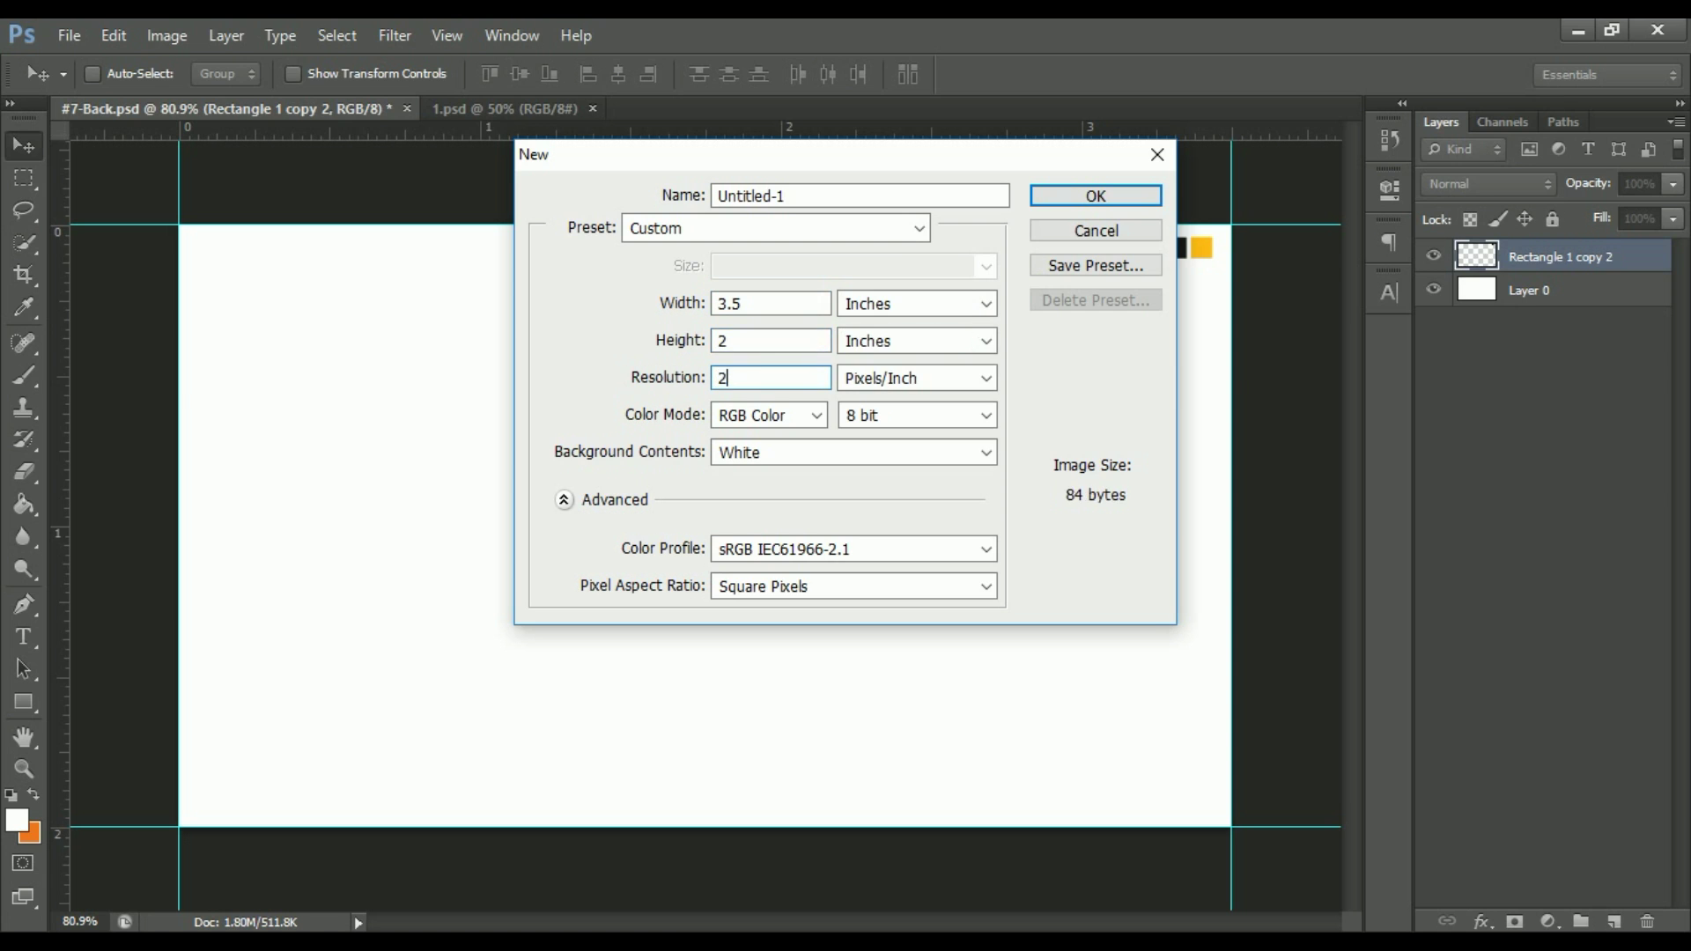
double_click(773, 303)
key(Tab)
key(Tab)
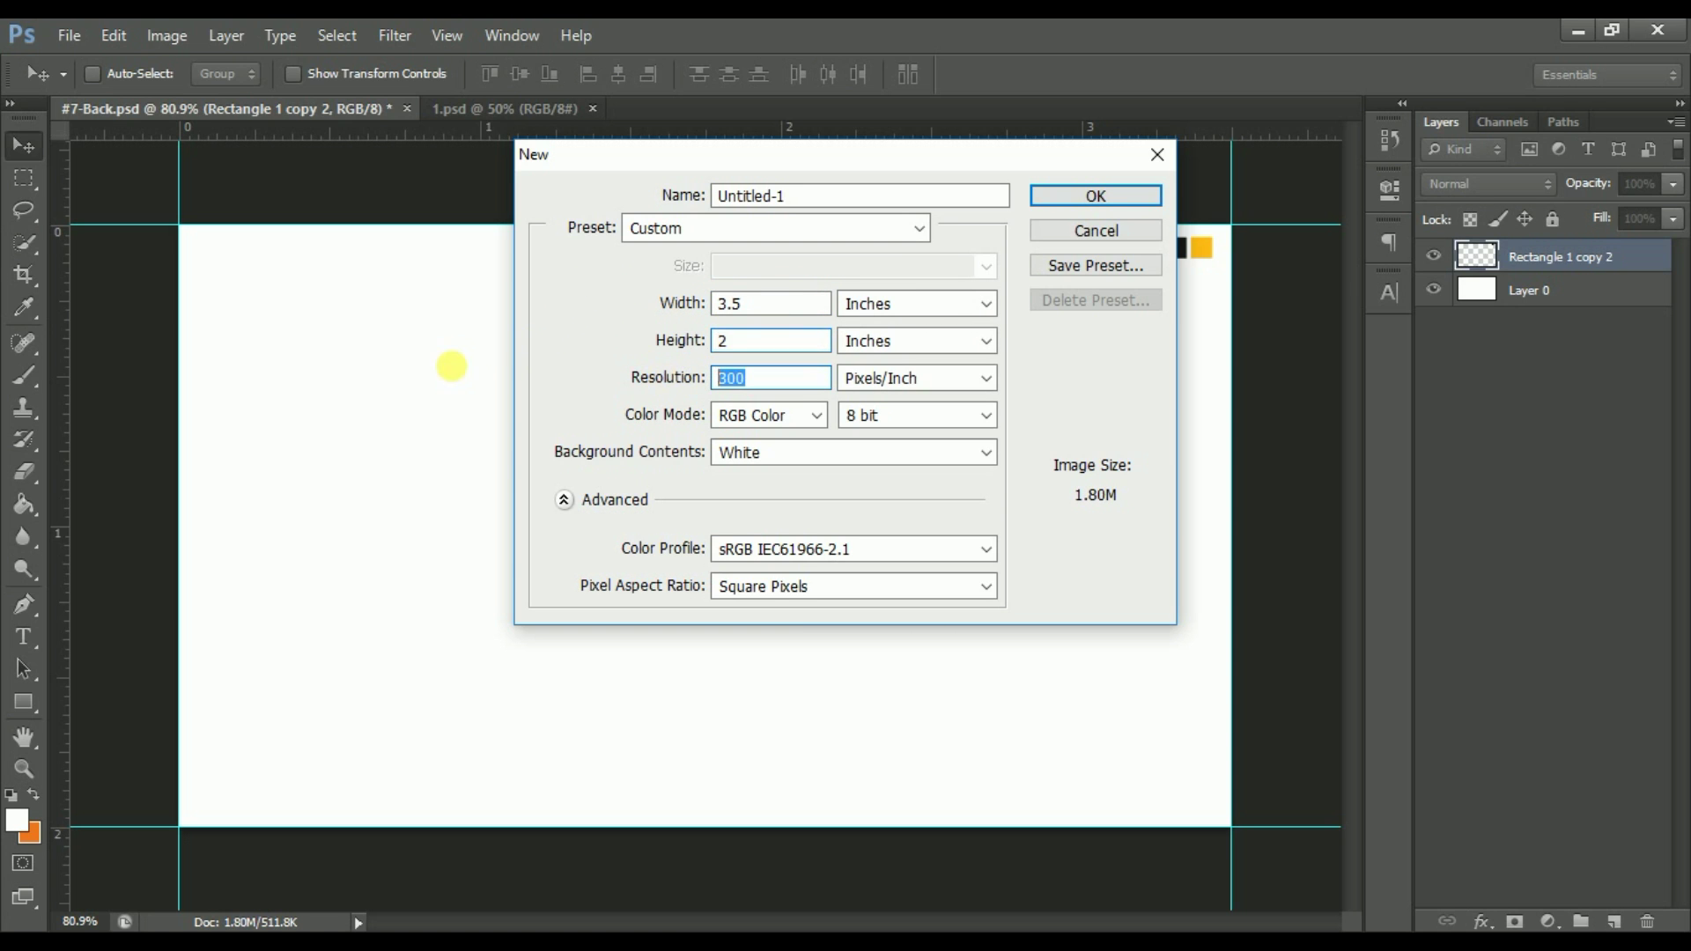
key(Escape)
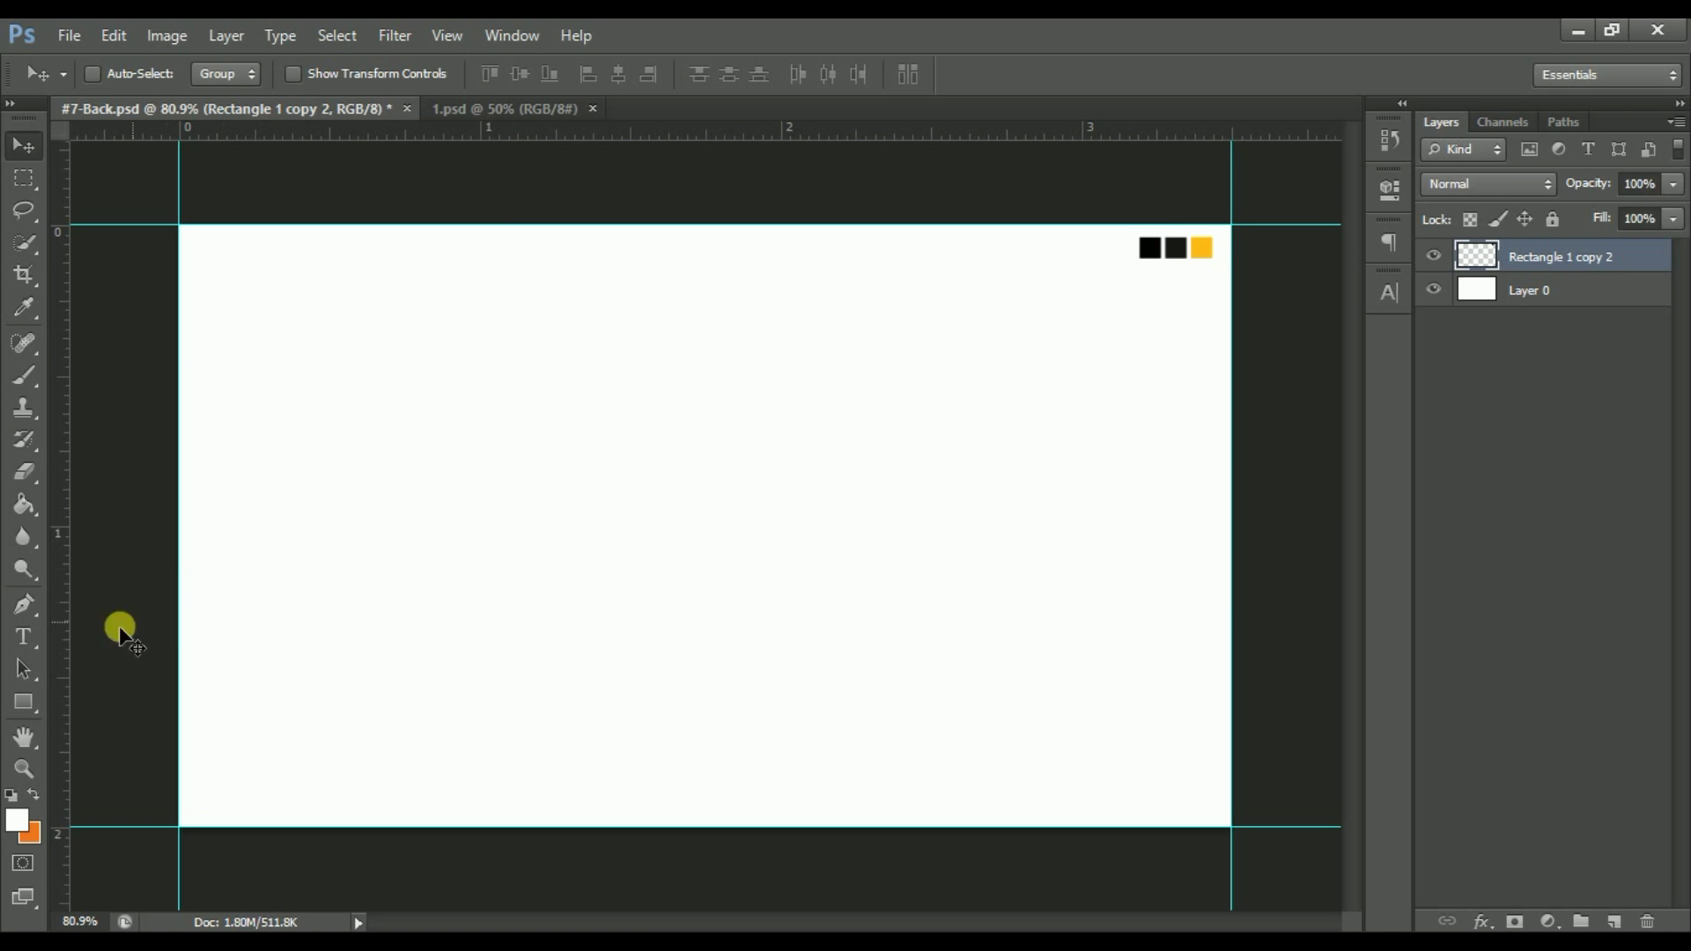
click(23, 500)
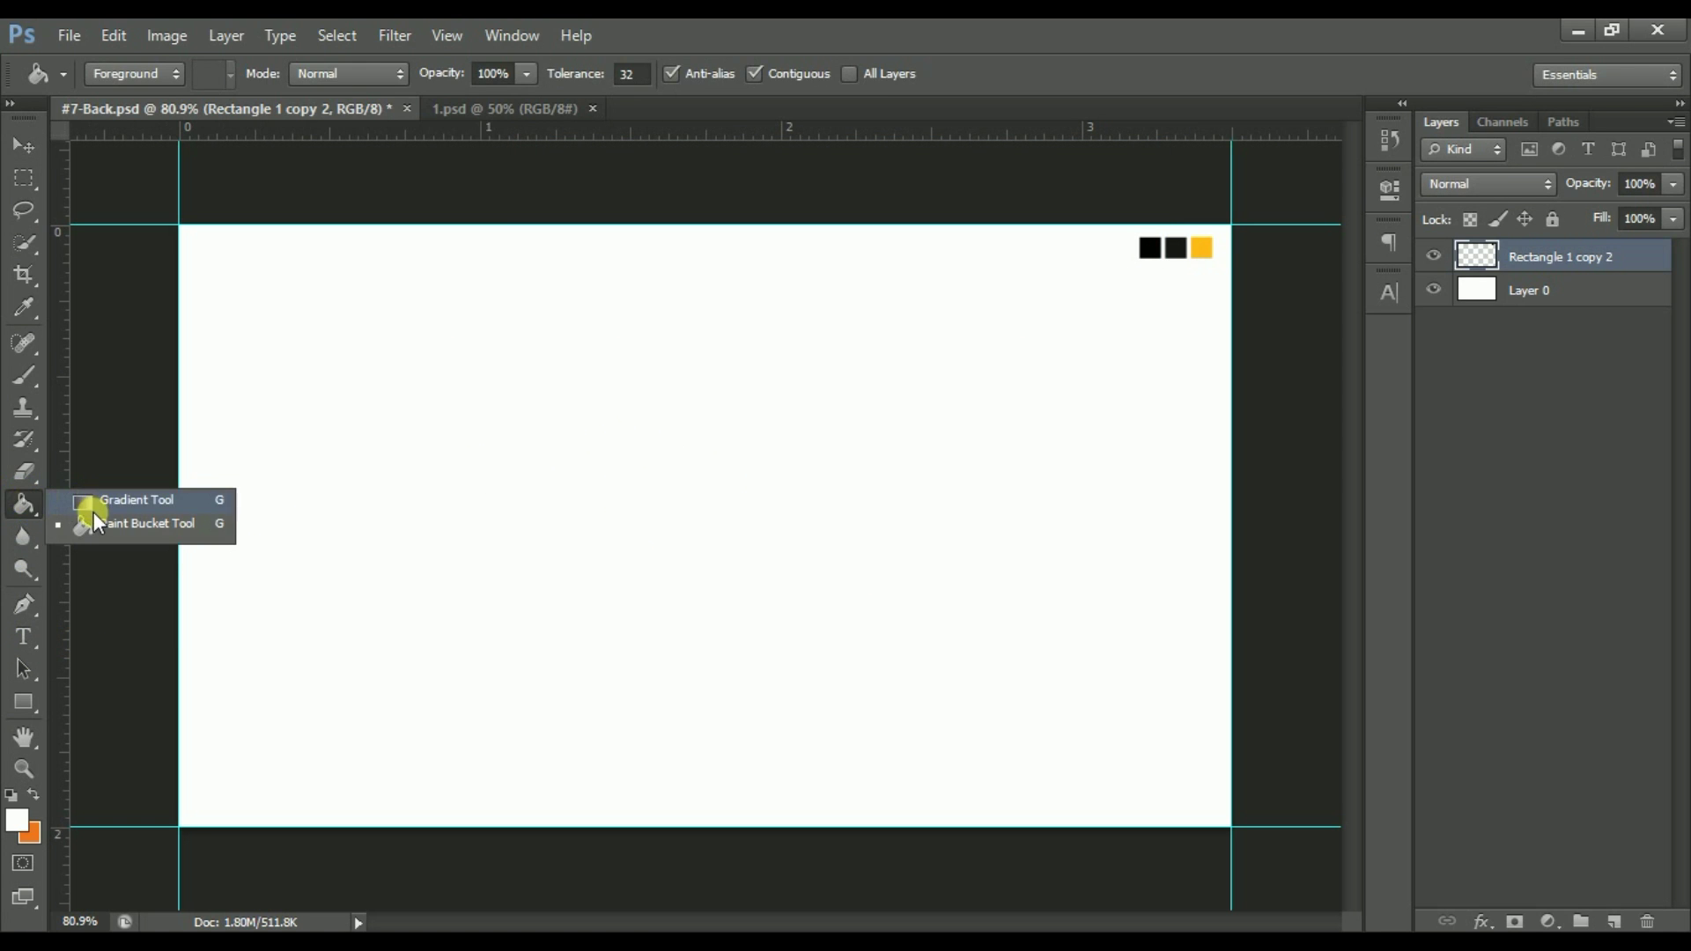
Step: Set the foreground colour to yellow feb914, sampled from the card's square
click(93, 525)
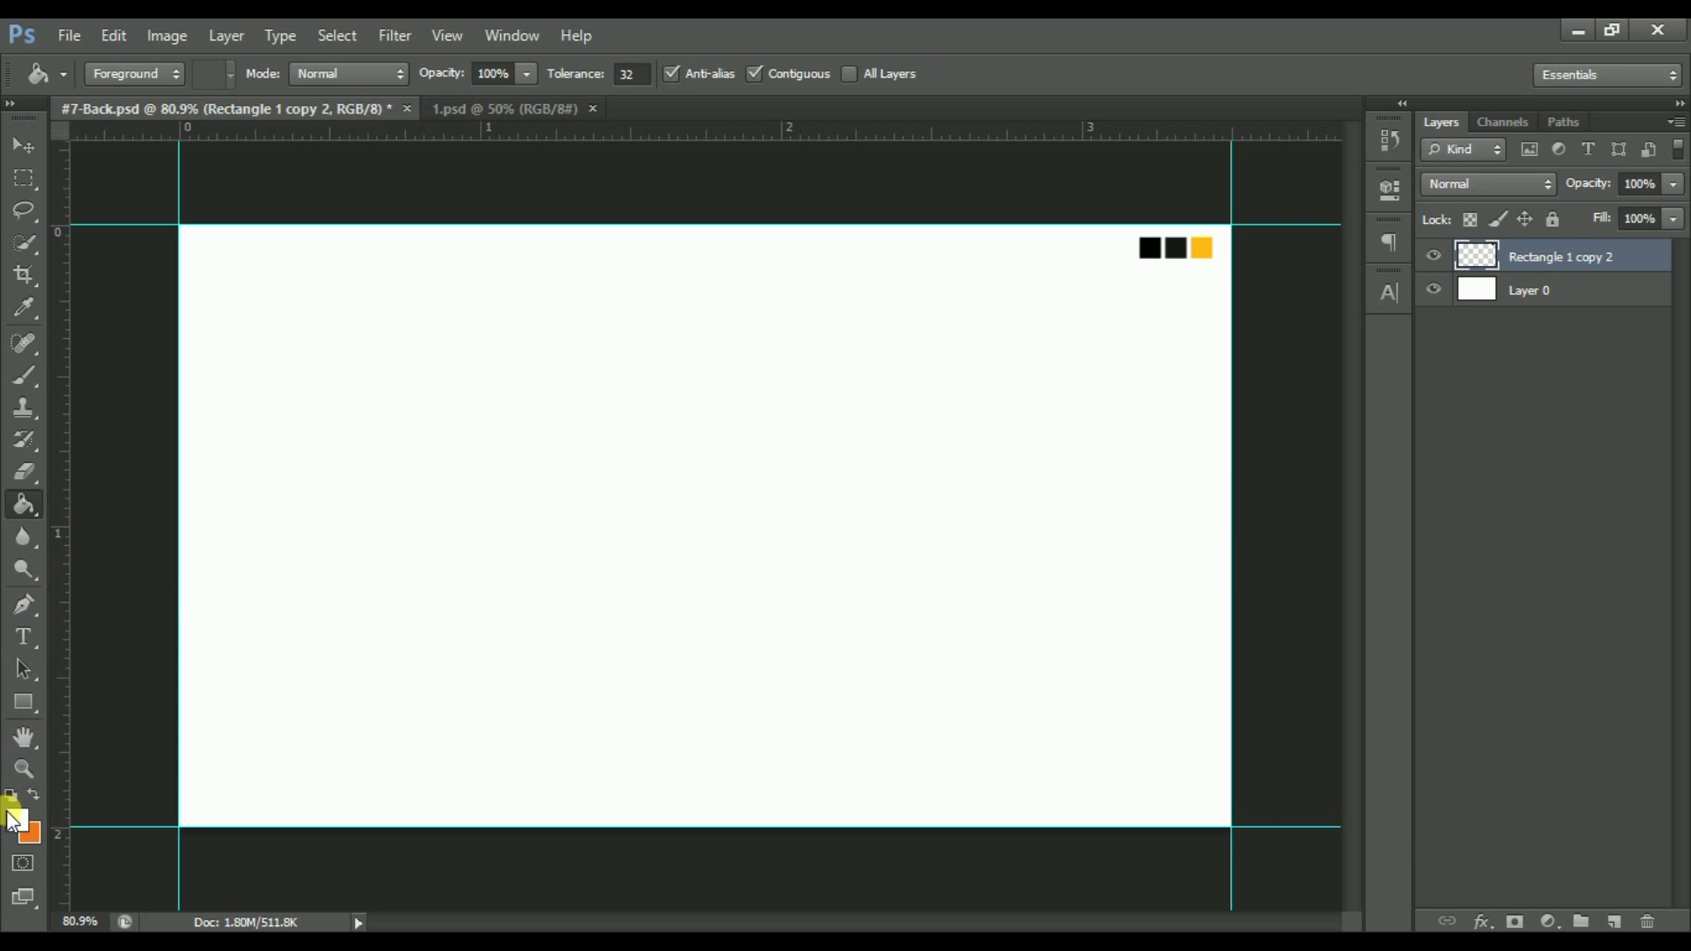
click(19, 821)
click(1200, 248)
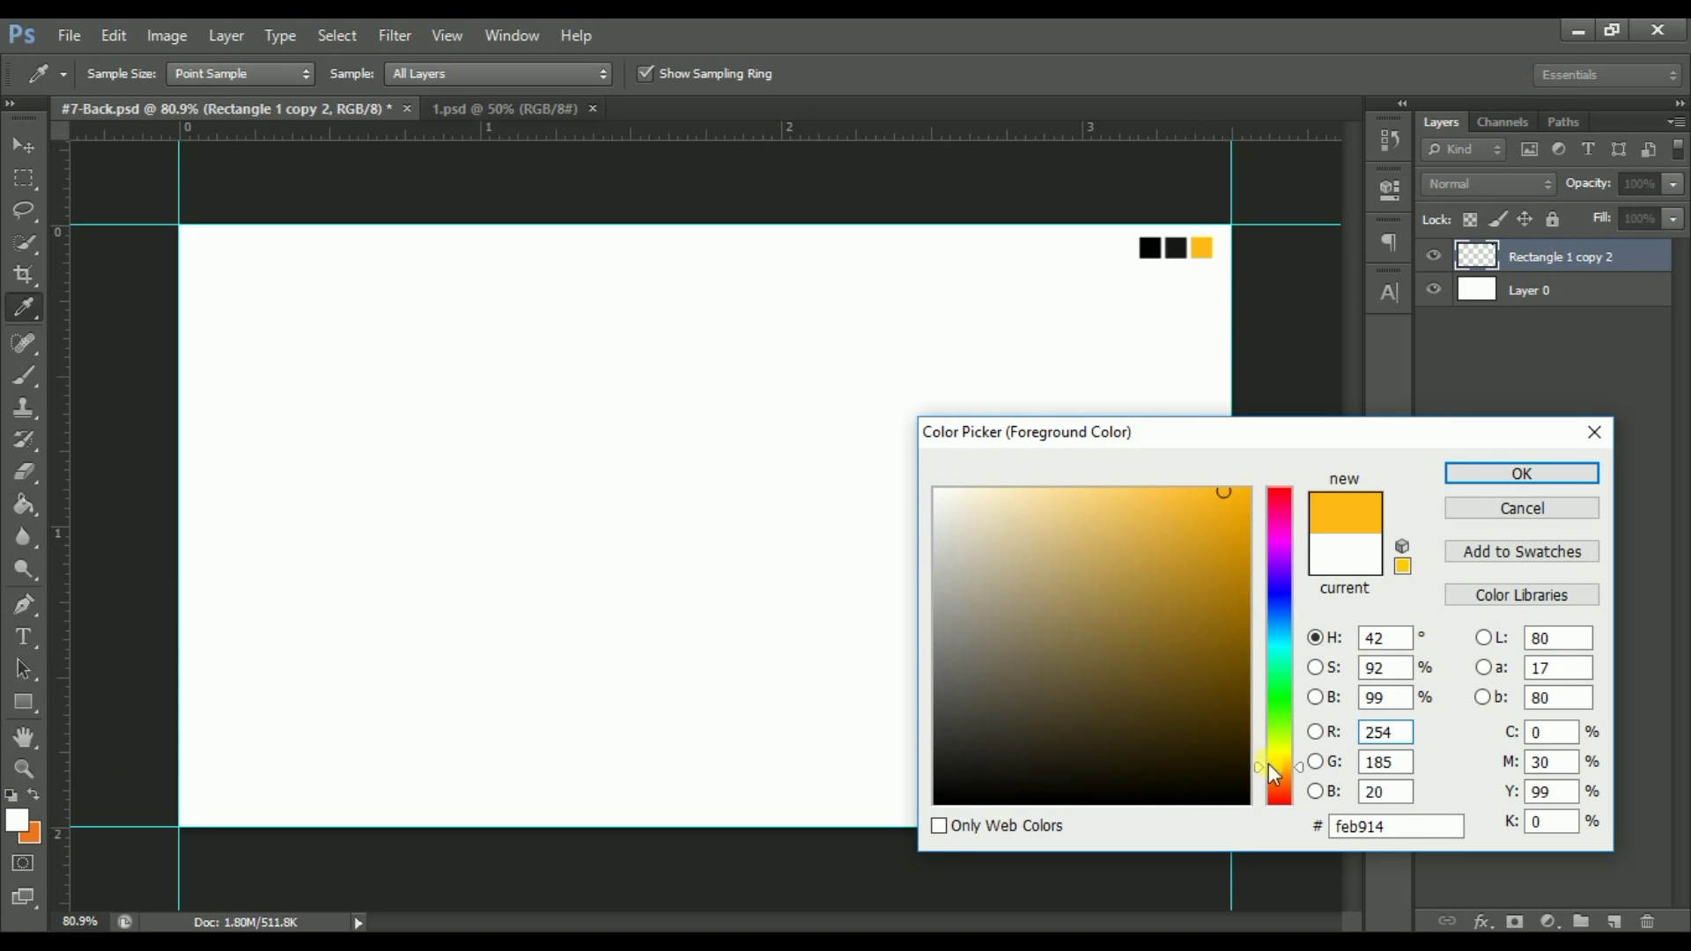
drag(1439, 835, 1338, 828)
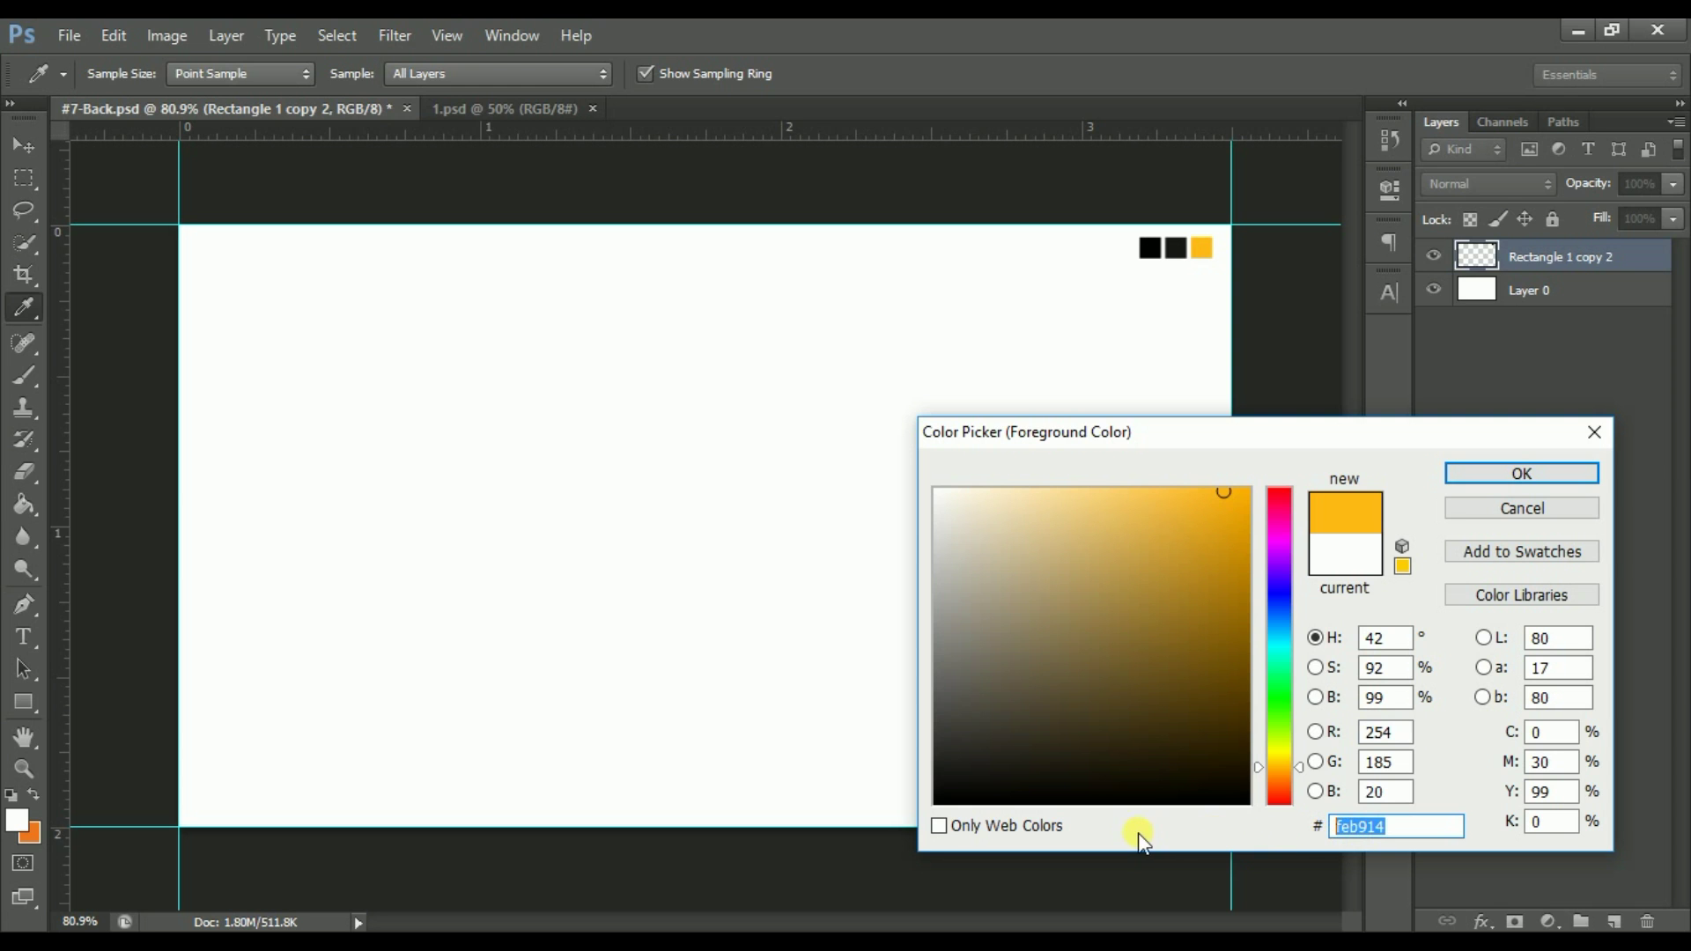
click(1549, 468)
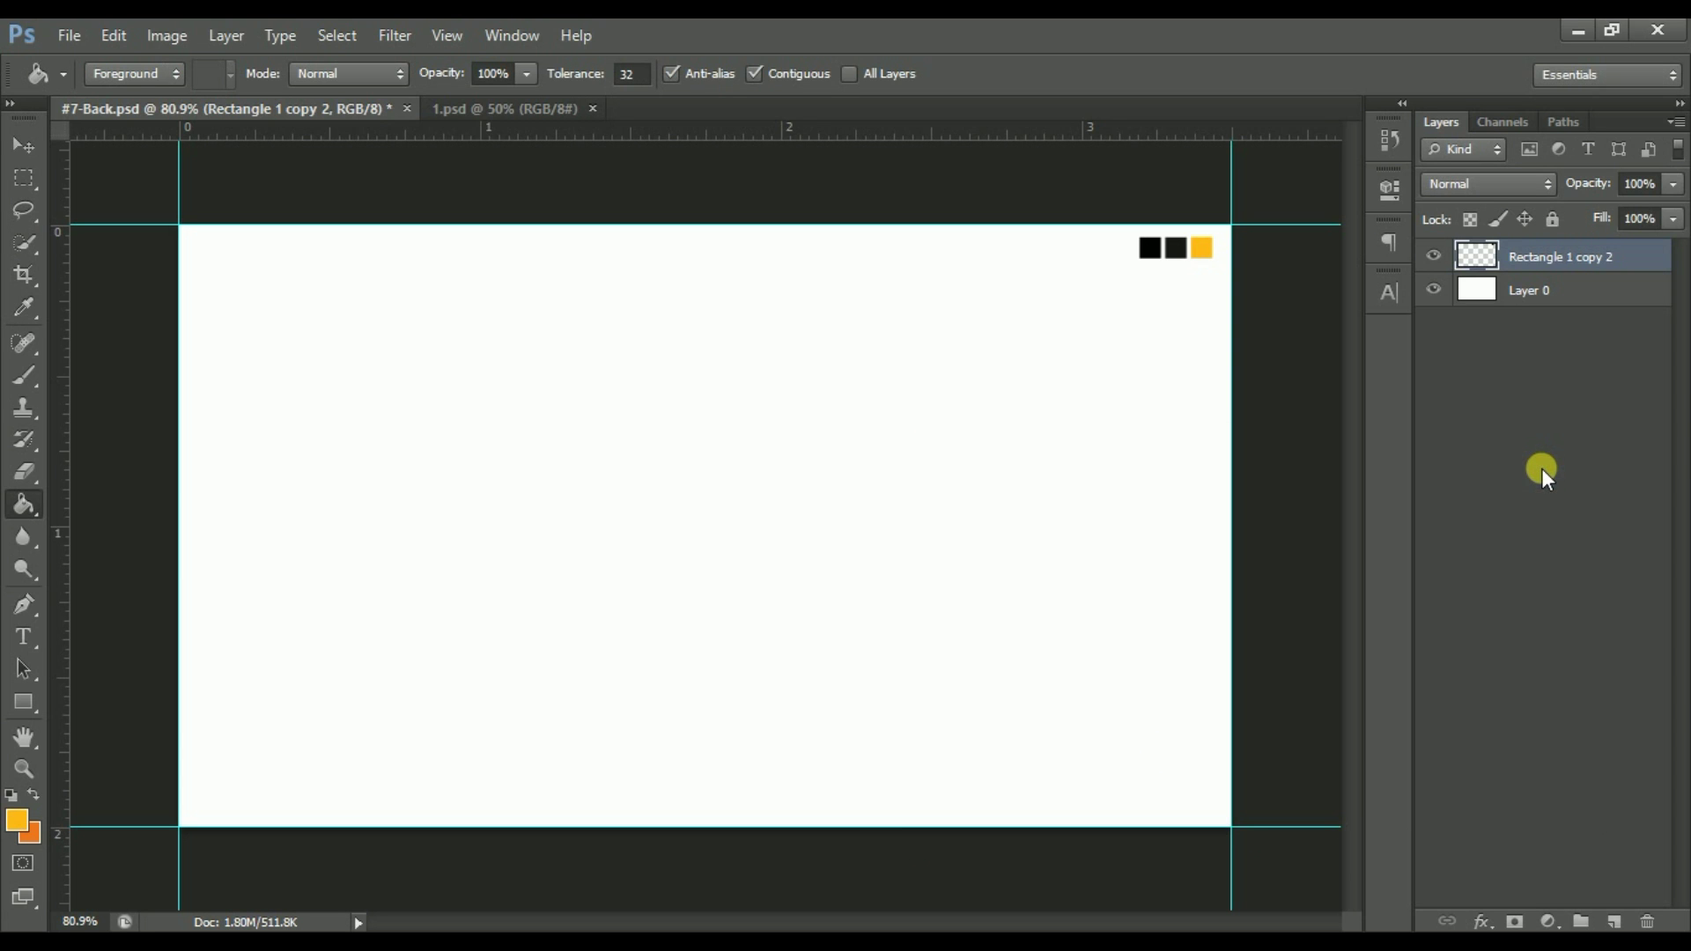
Step: Fill Layer 0 with the yellow and add an empty layer above it
click(1550, 306)
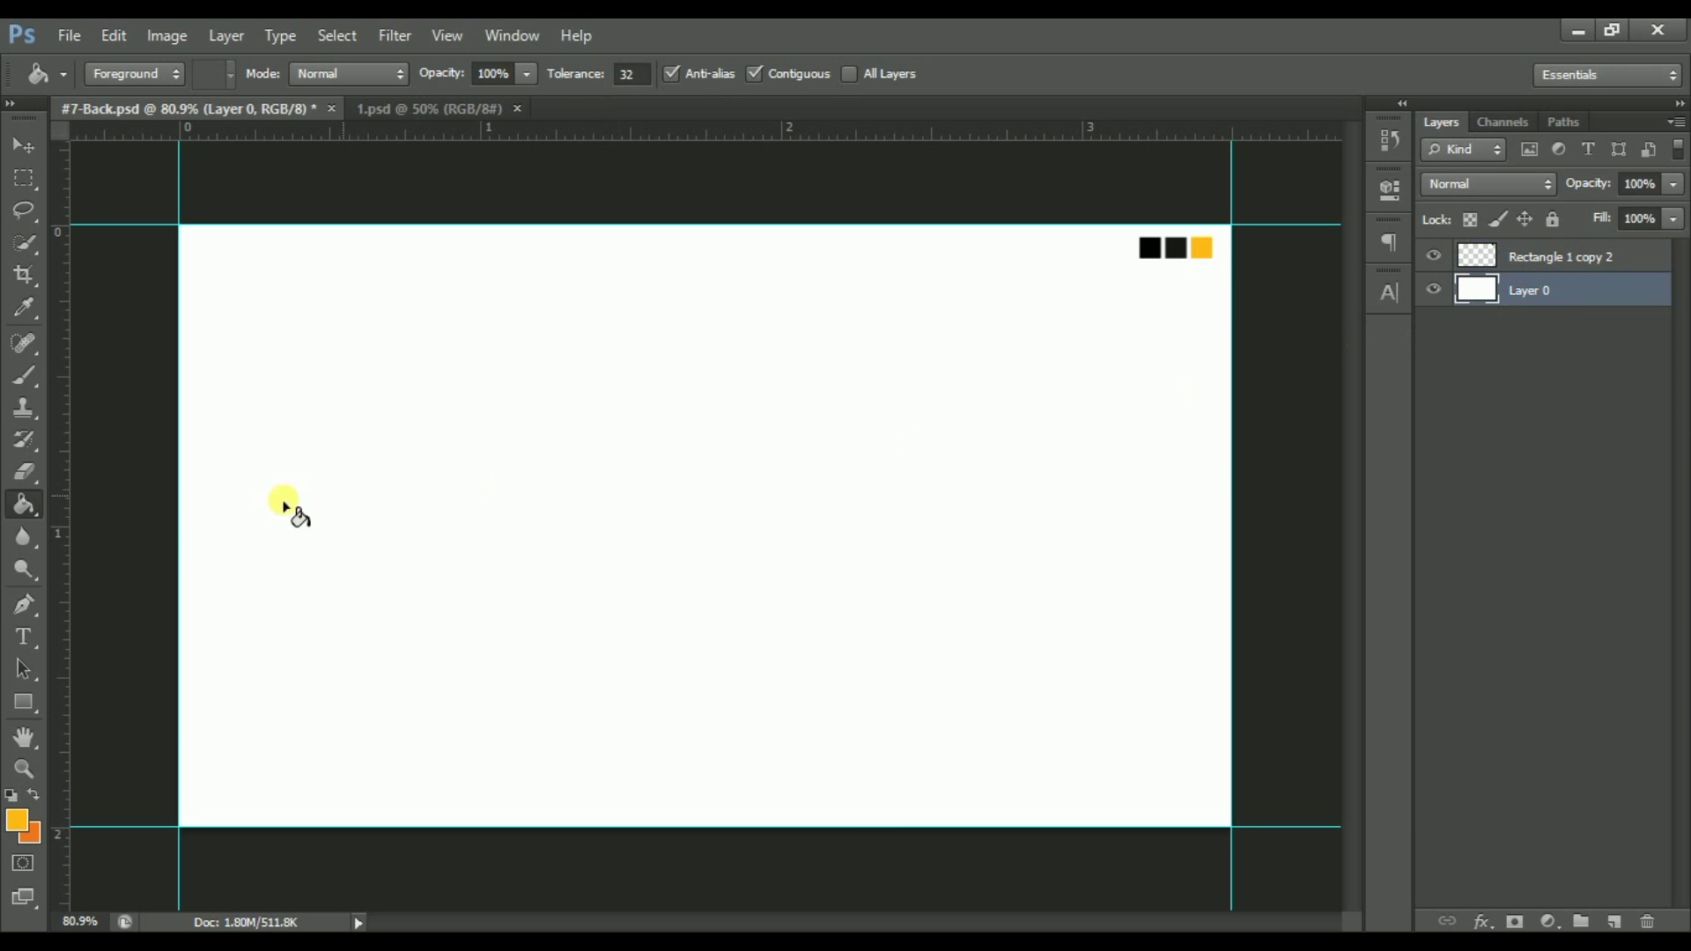
click(273, 528)
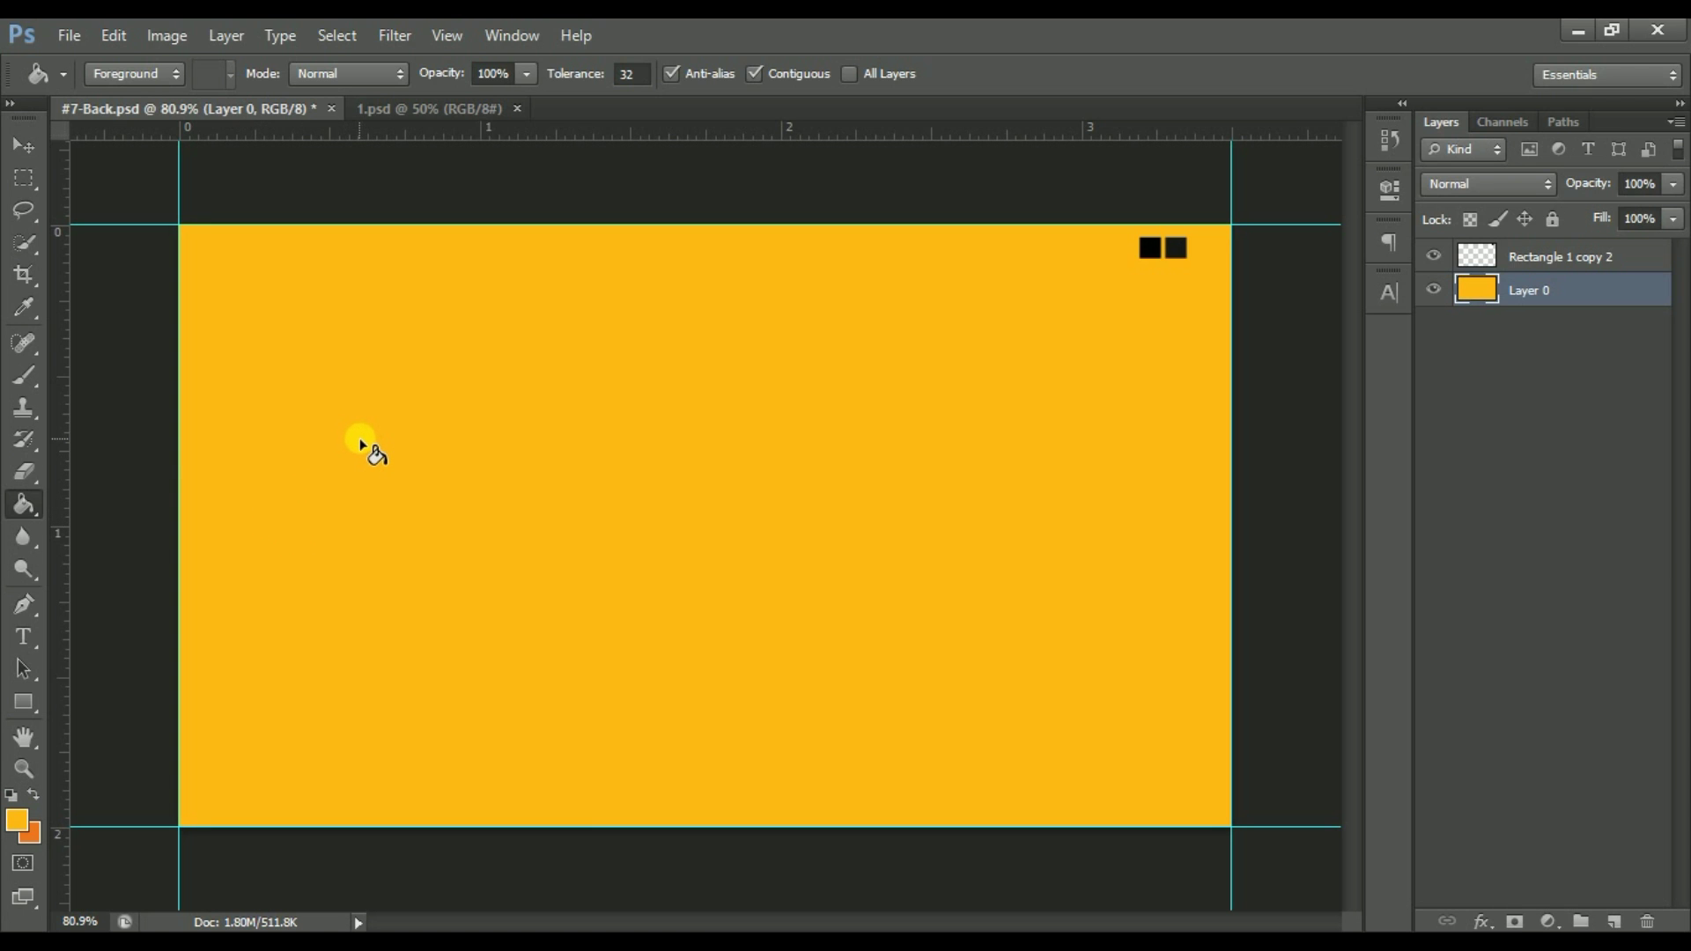
click(1613, 921)
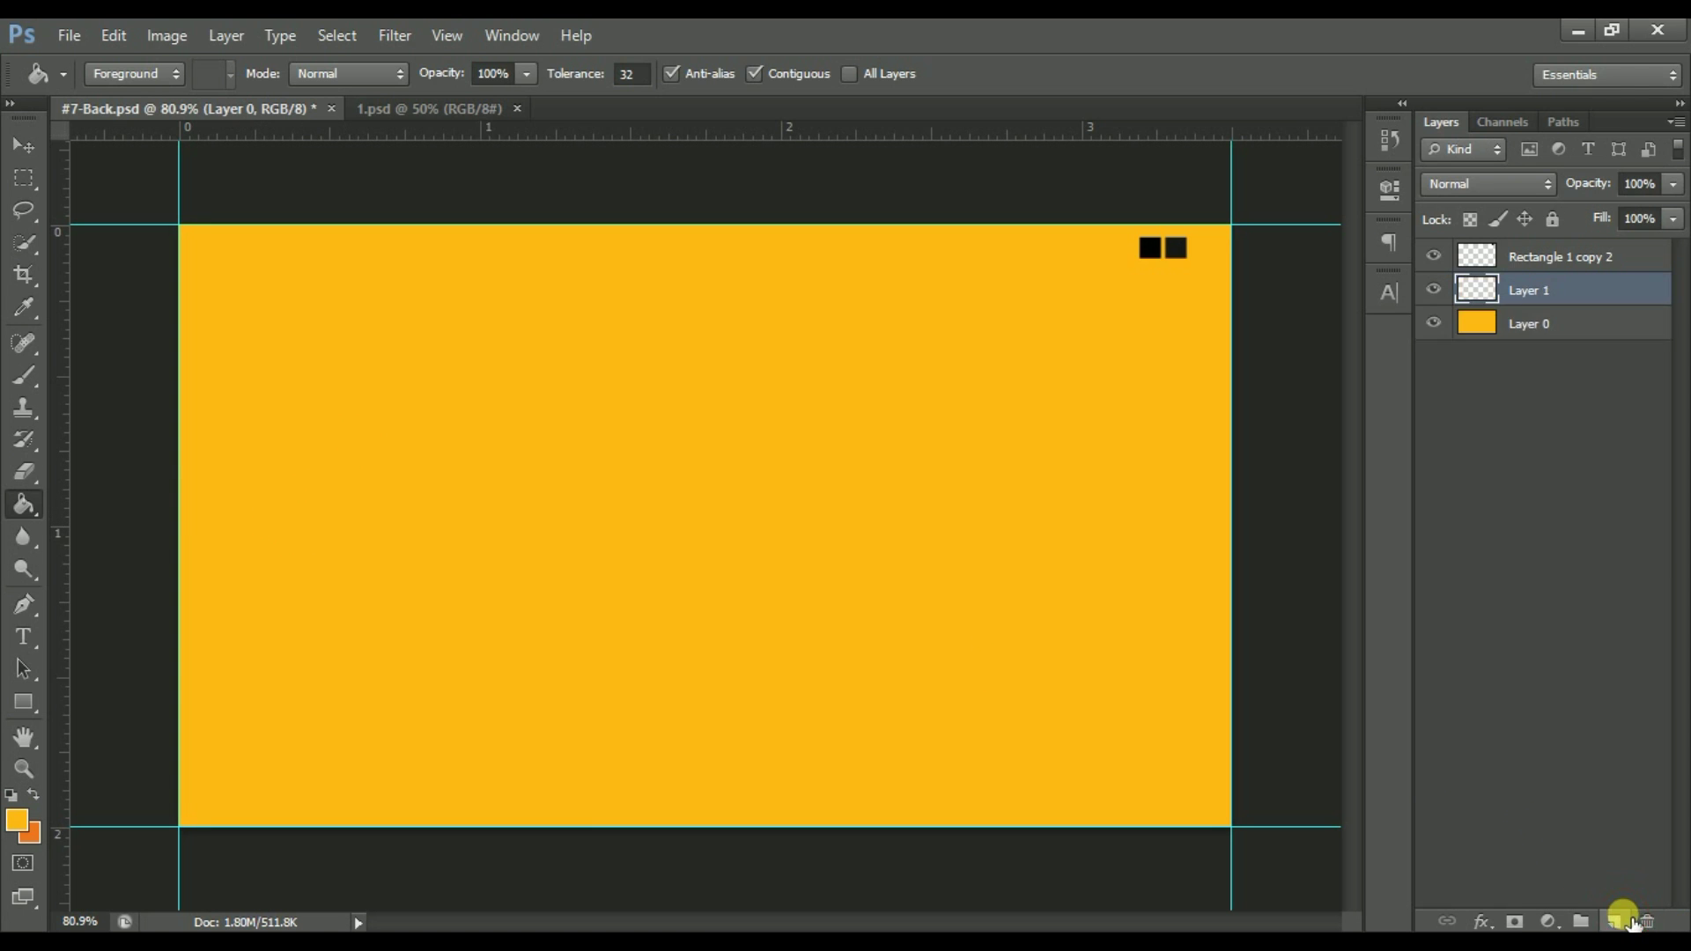
Step: Draw a closed zigzag Pen path along the top-left edge and make it a selection
click(24, 605)
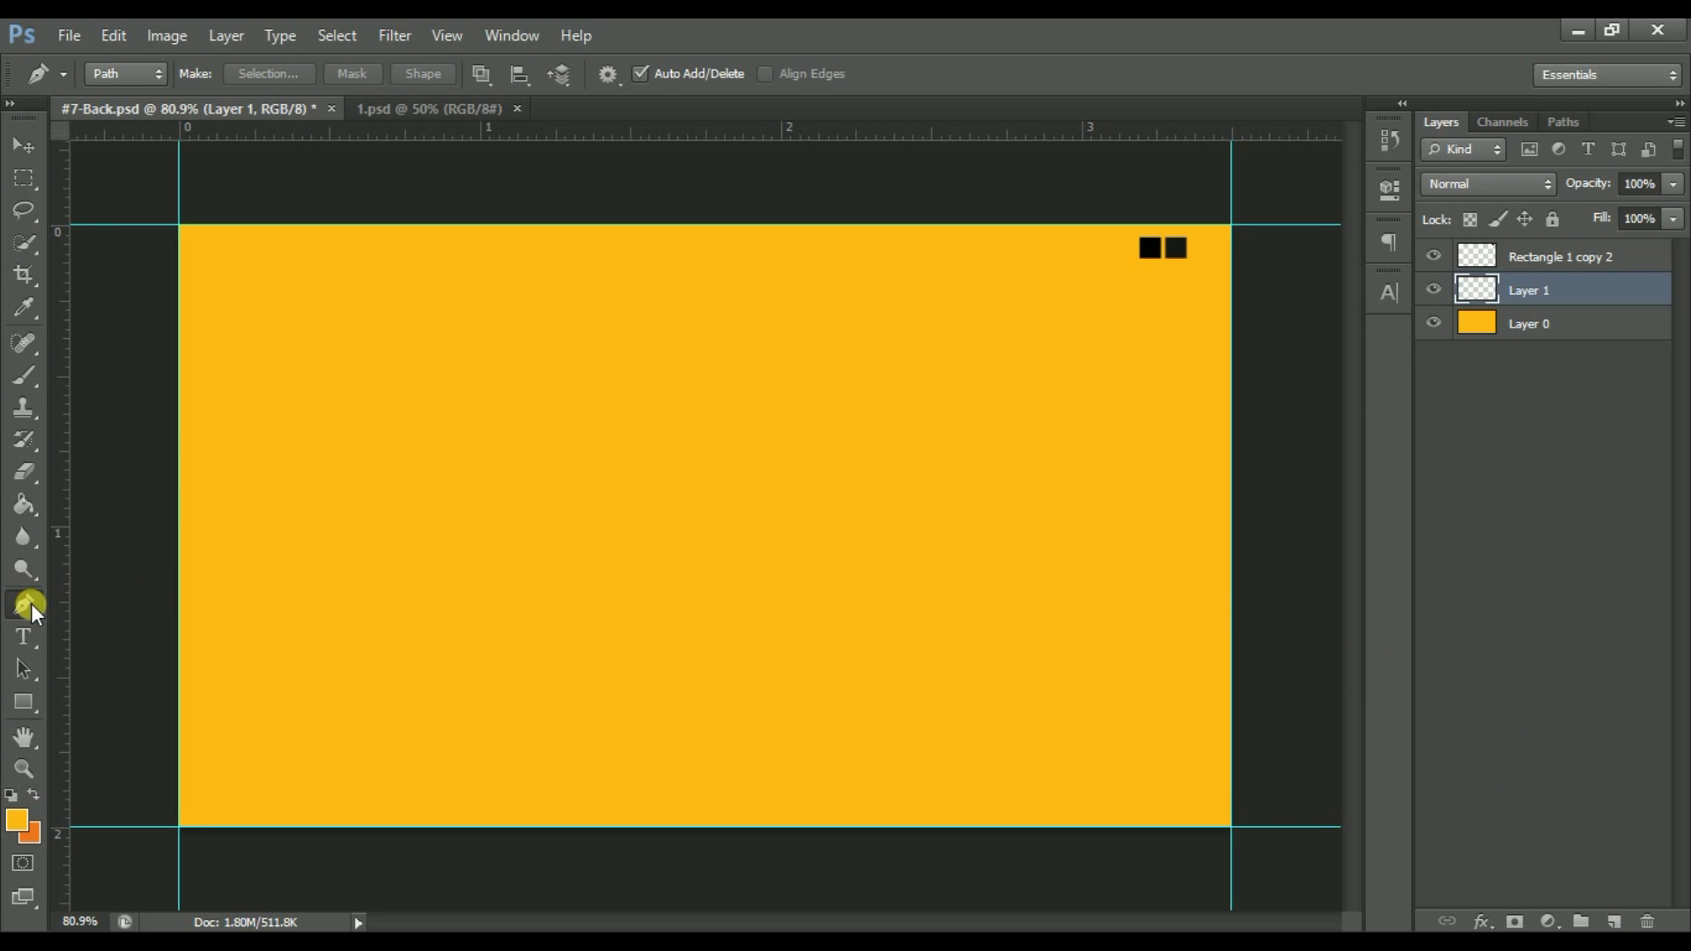
click(181, 401)
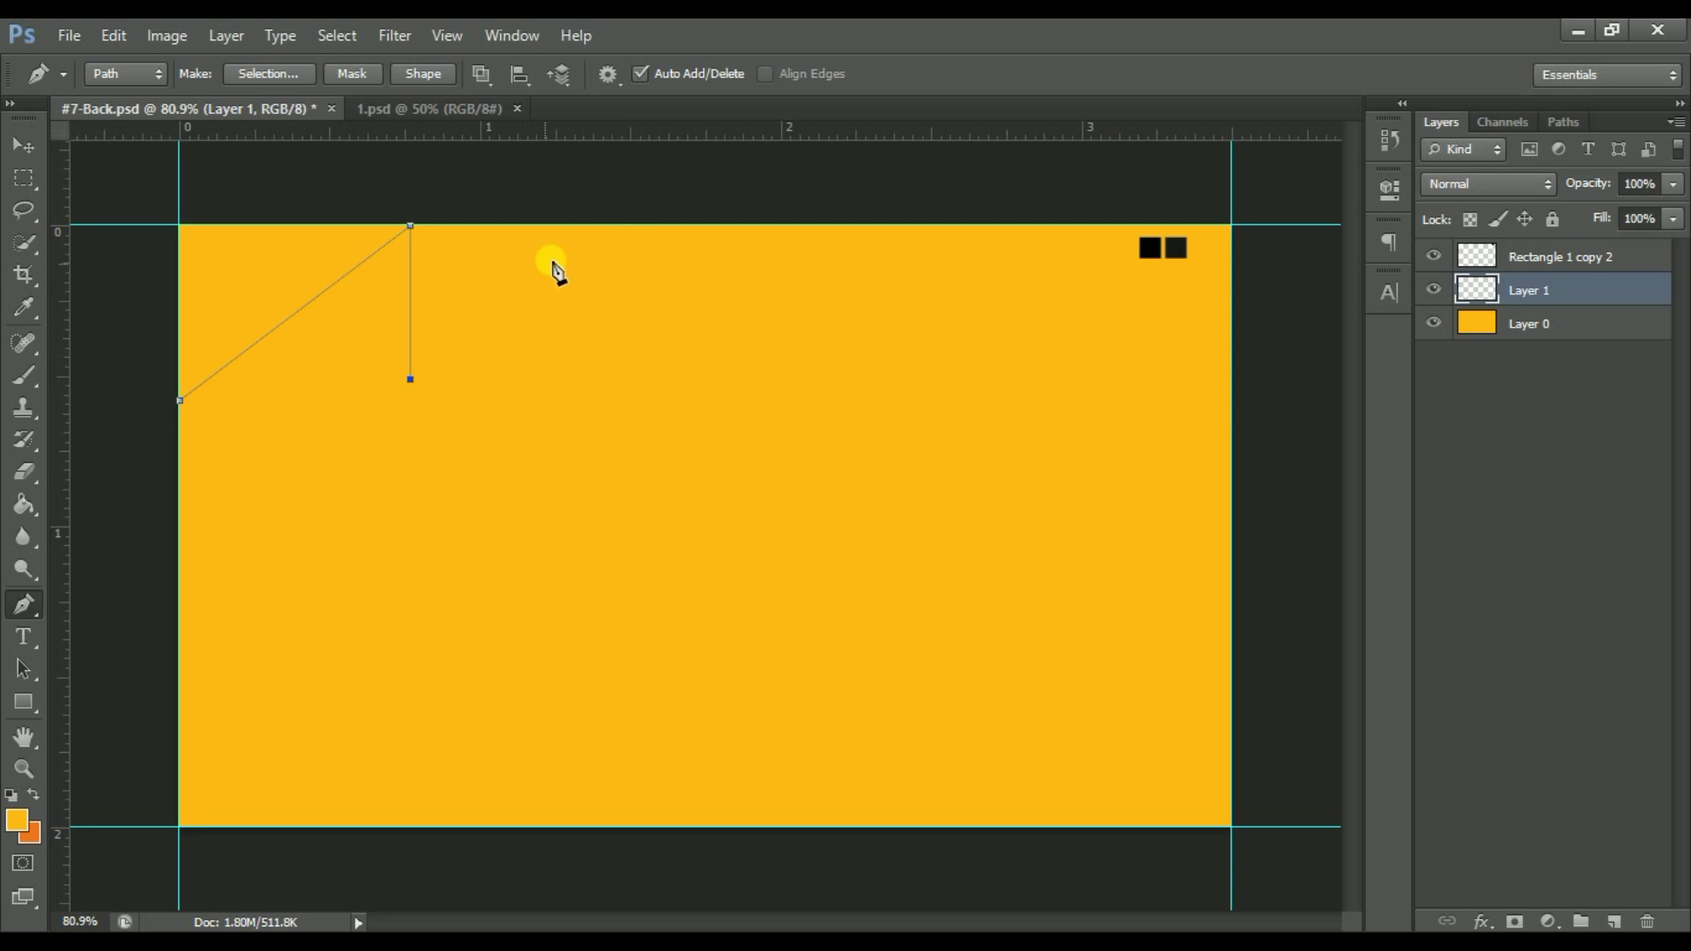
click(640, 226)
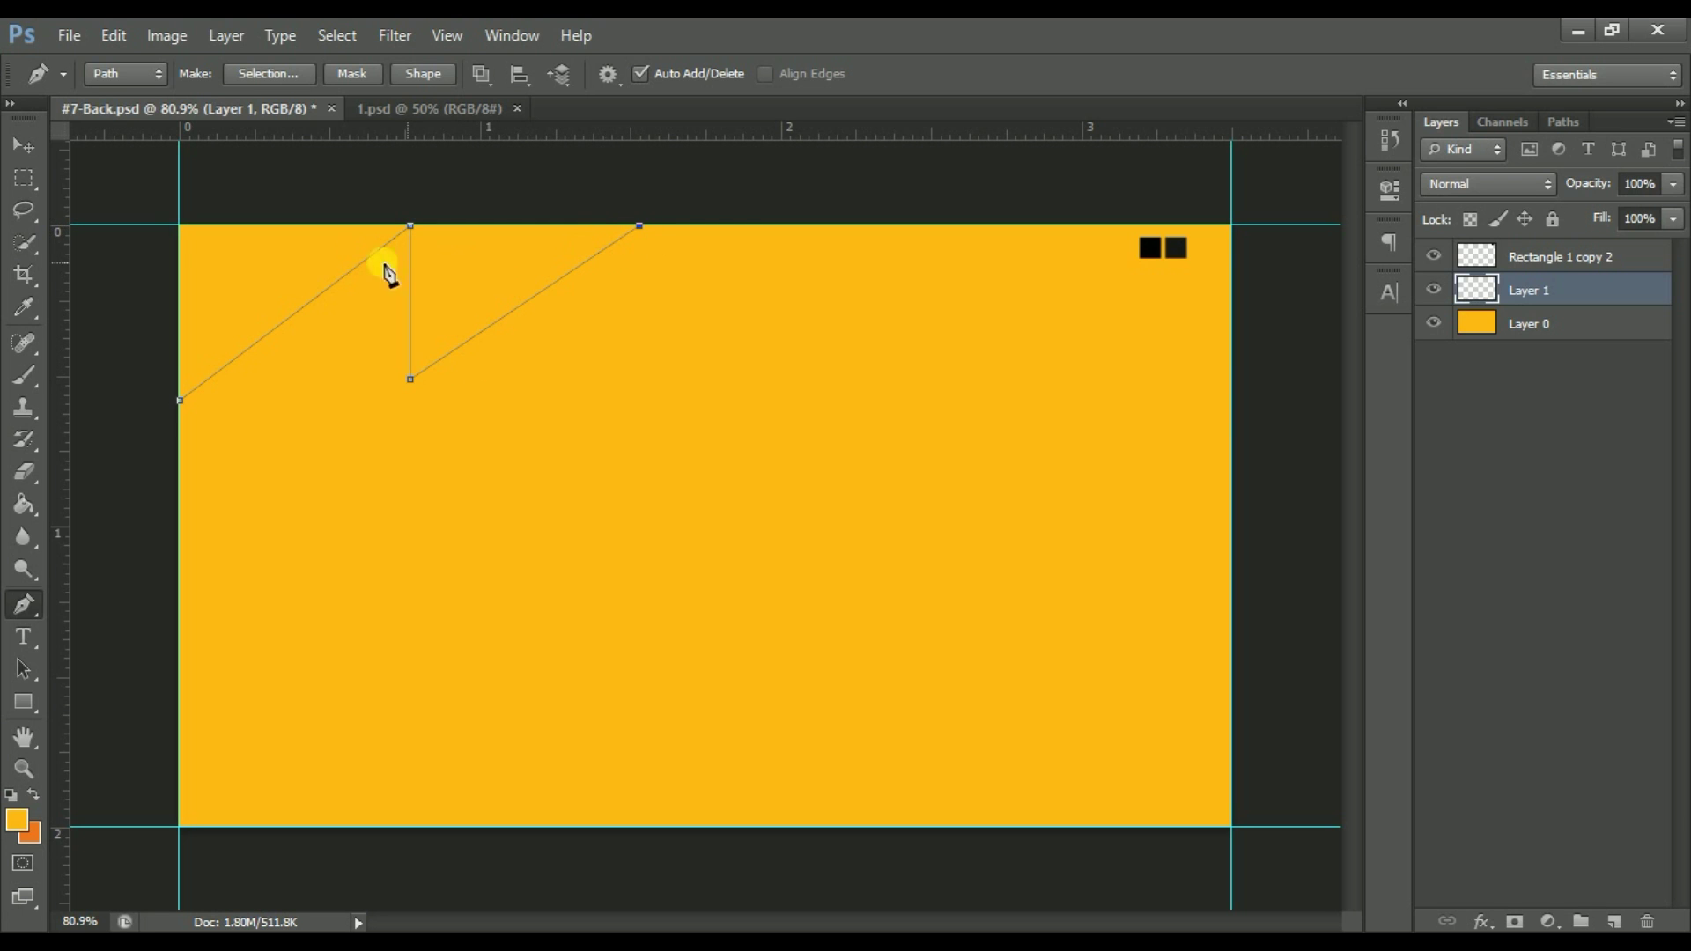
click(180, 226)
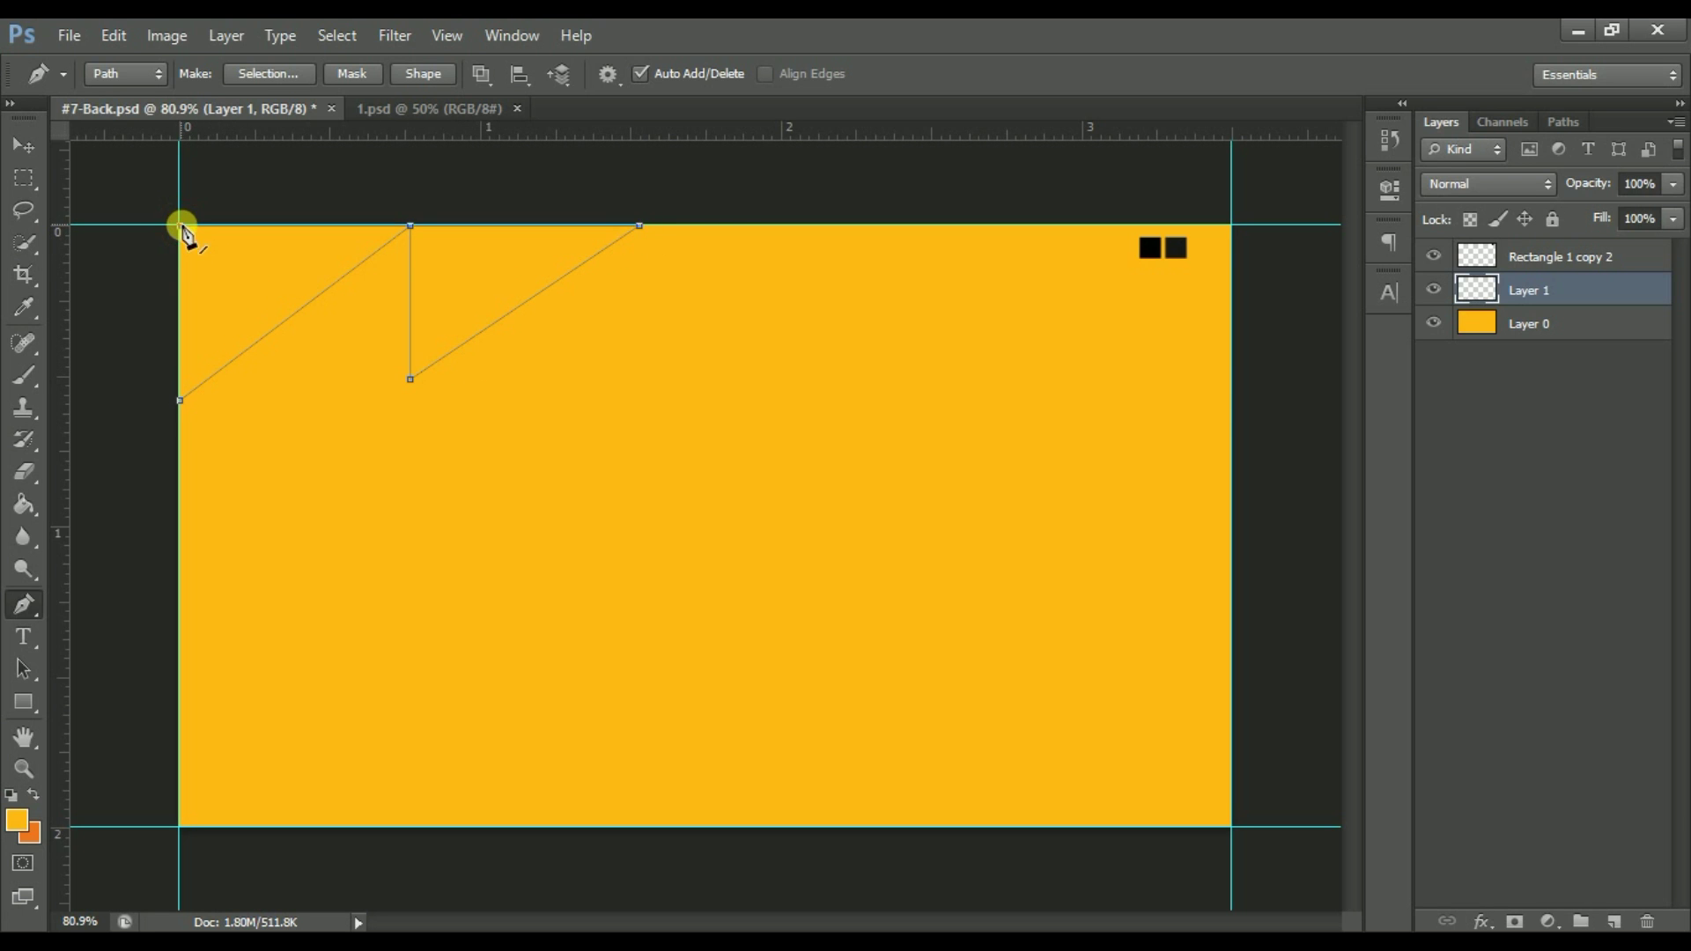
click(179, 402)
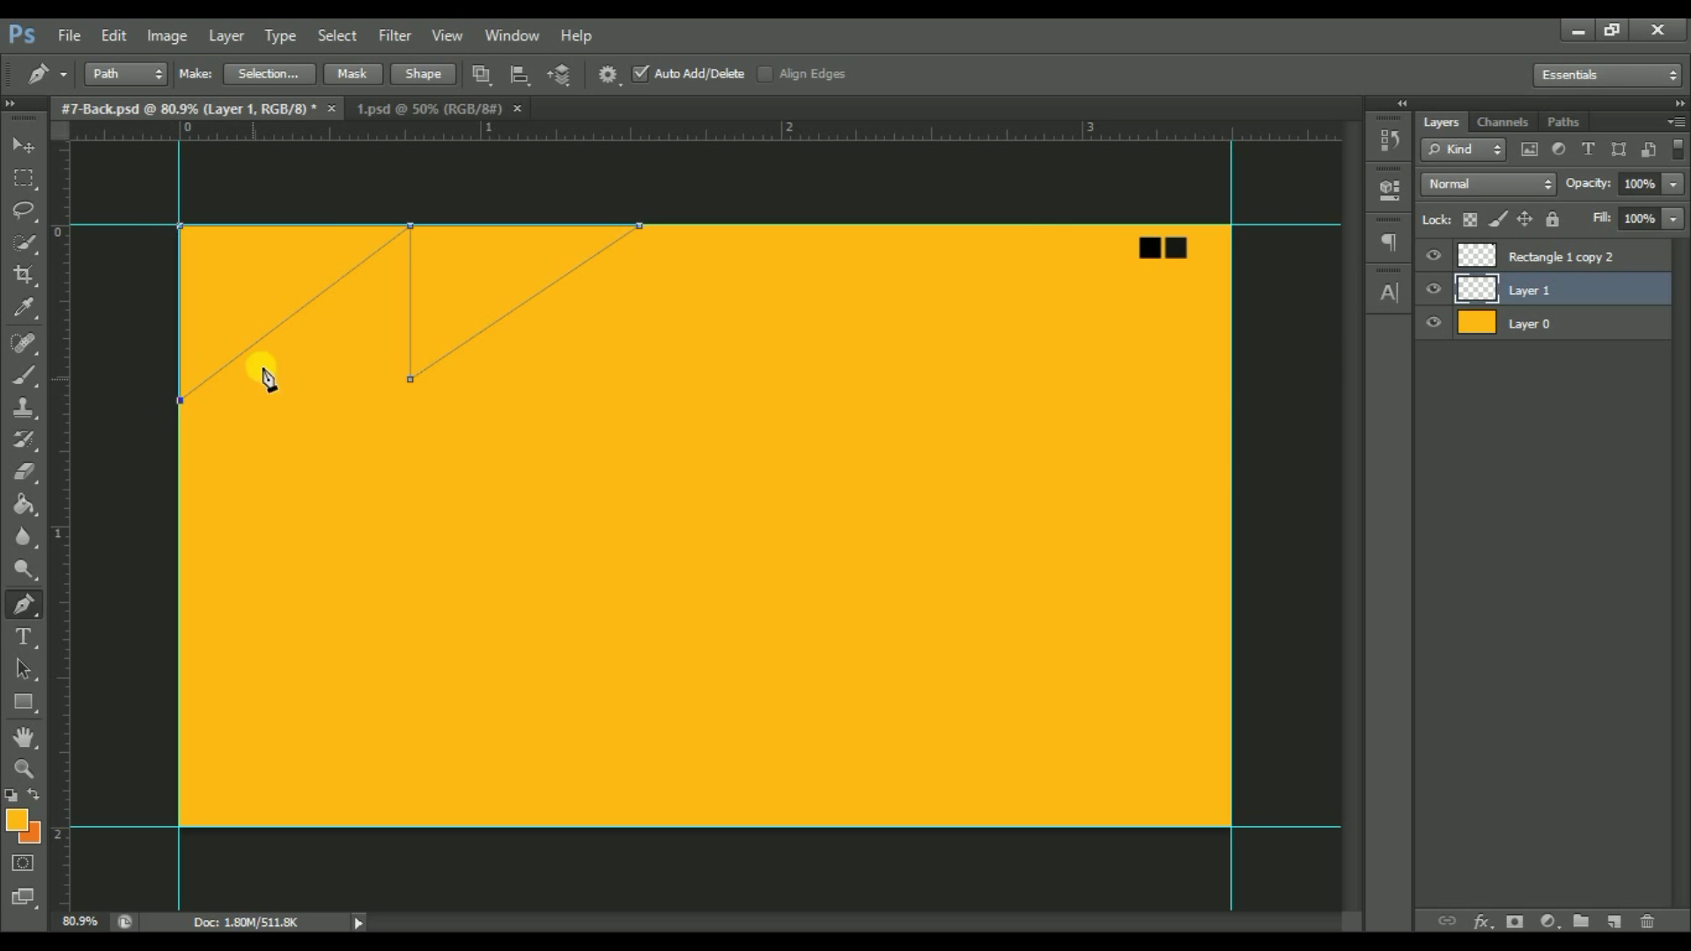
click(281, 75)
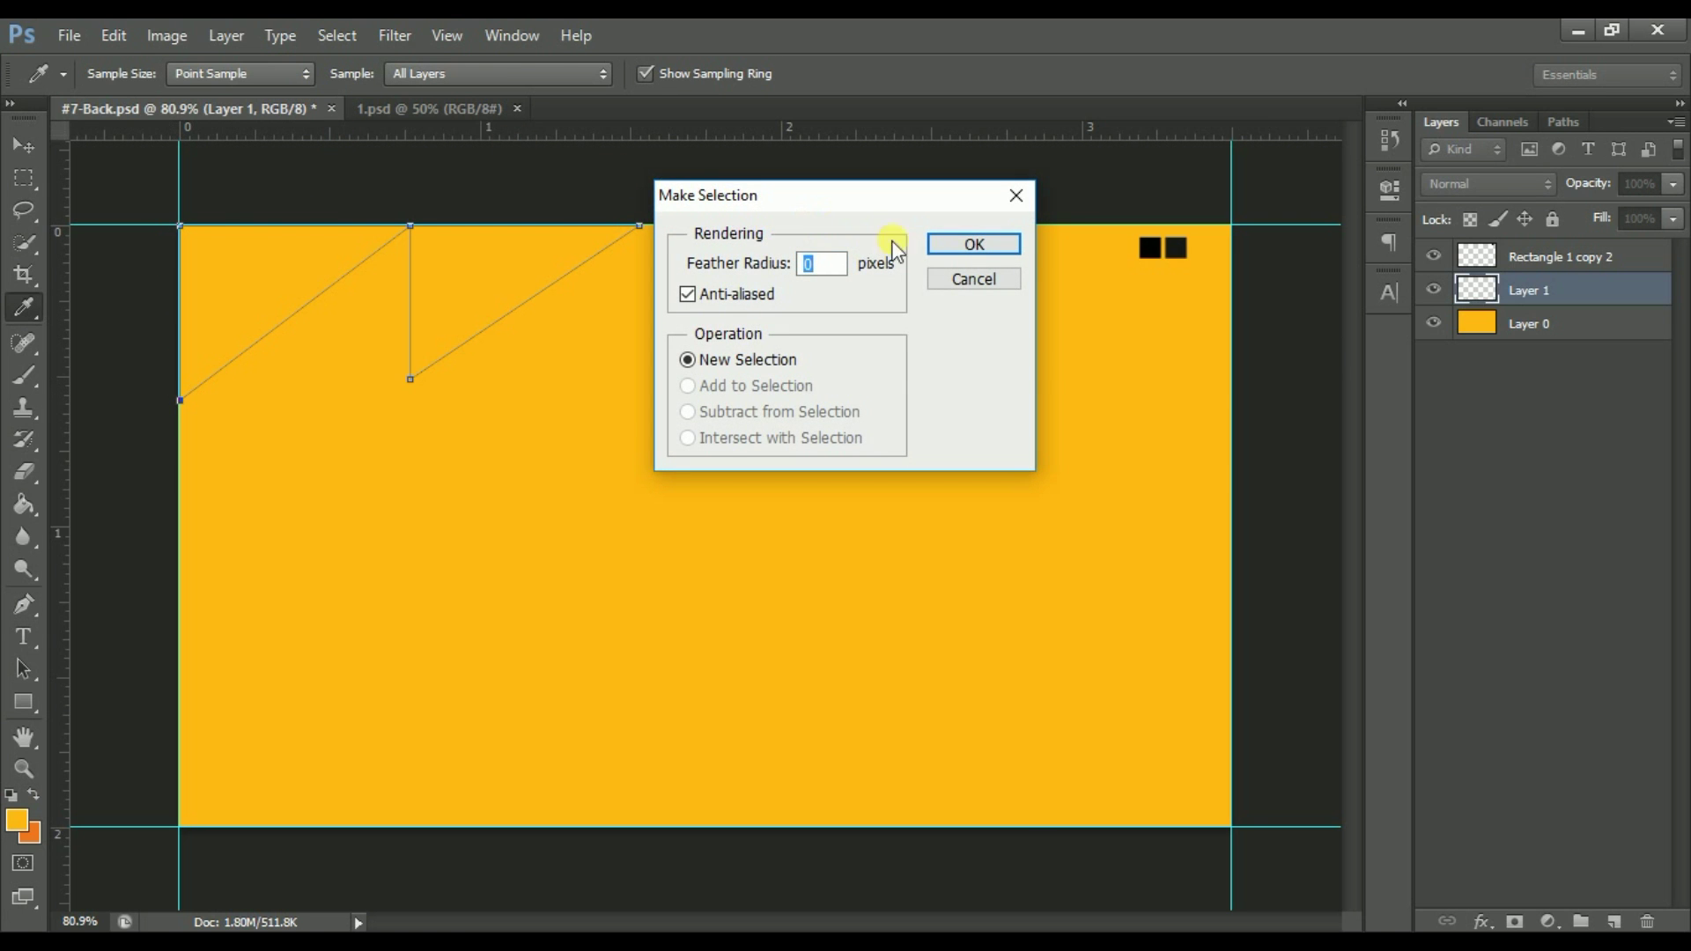
click(947, 251)
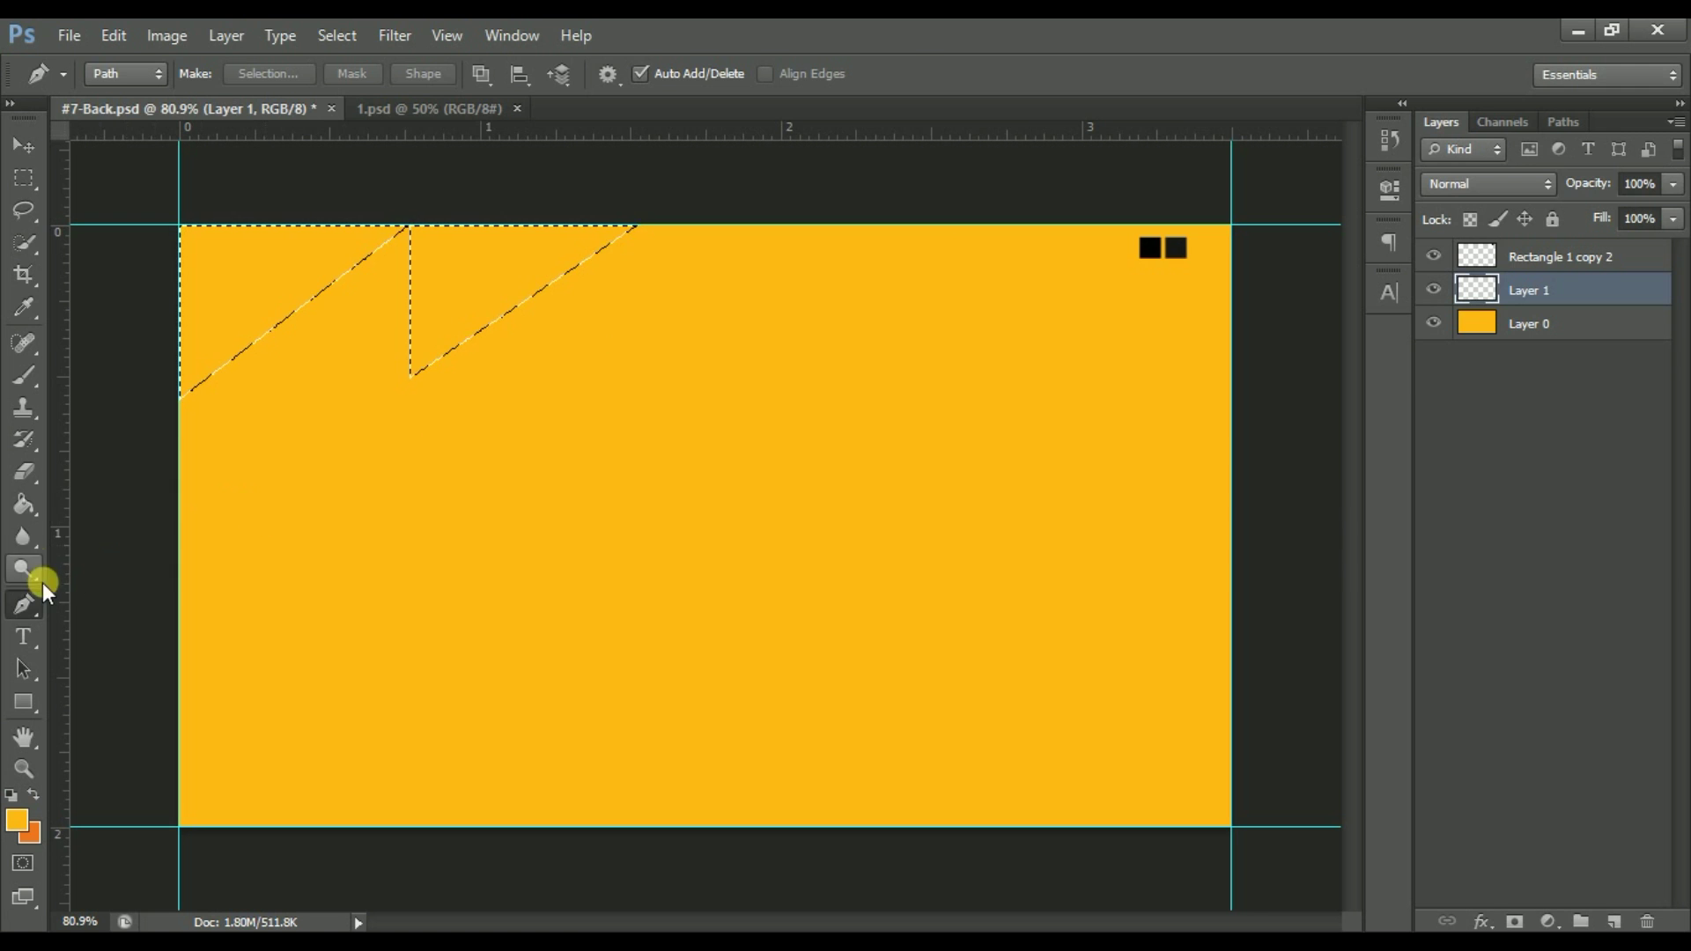
Step: Fill the triangle selection with 181818 black, then deselect
click(24, 506)
click(16, 819)
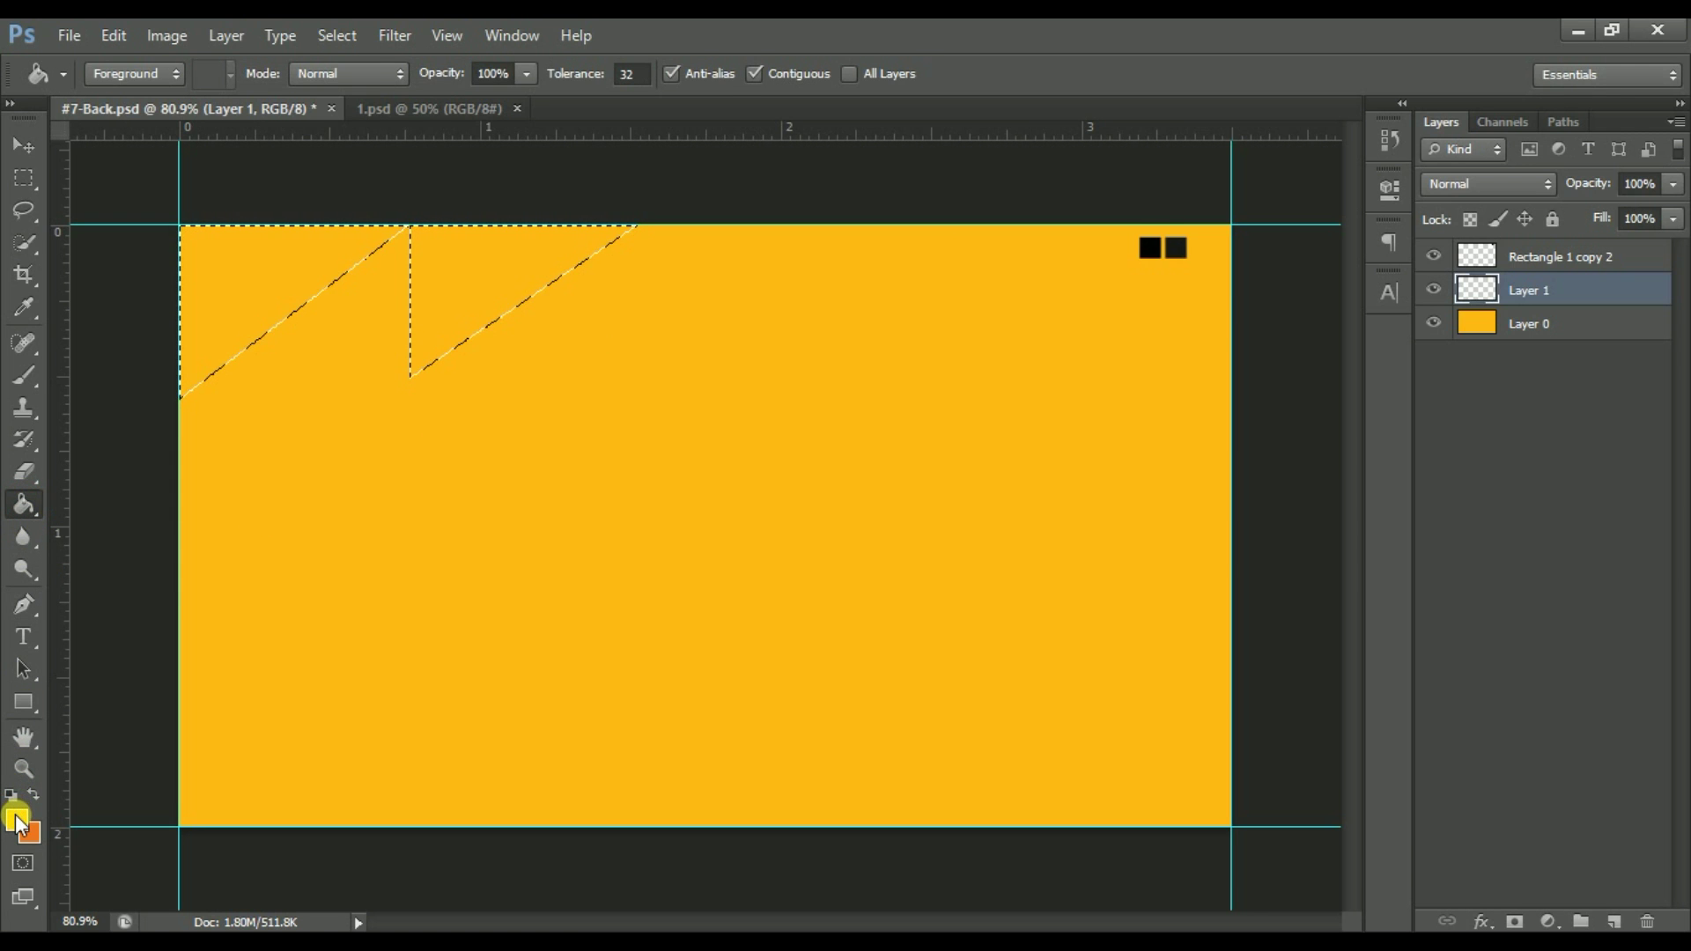
click(1176, 249)
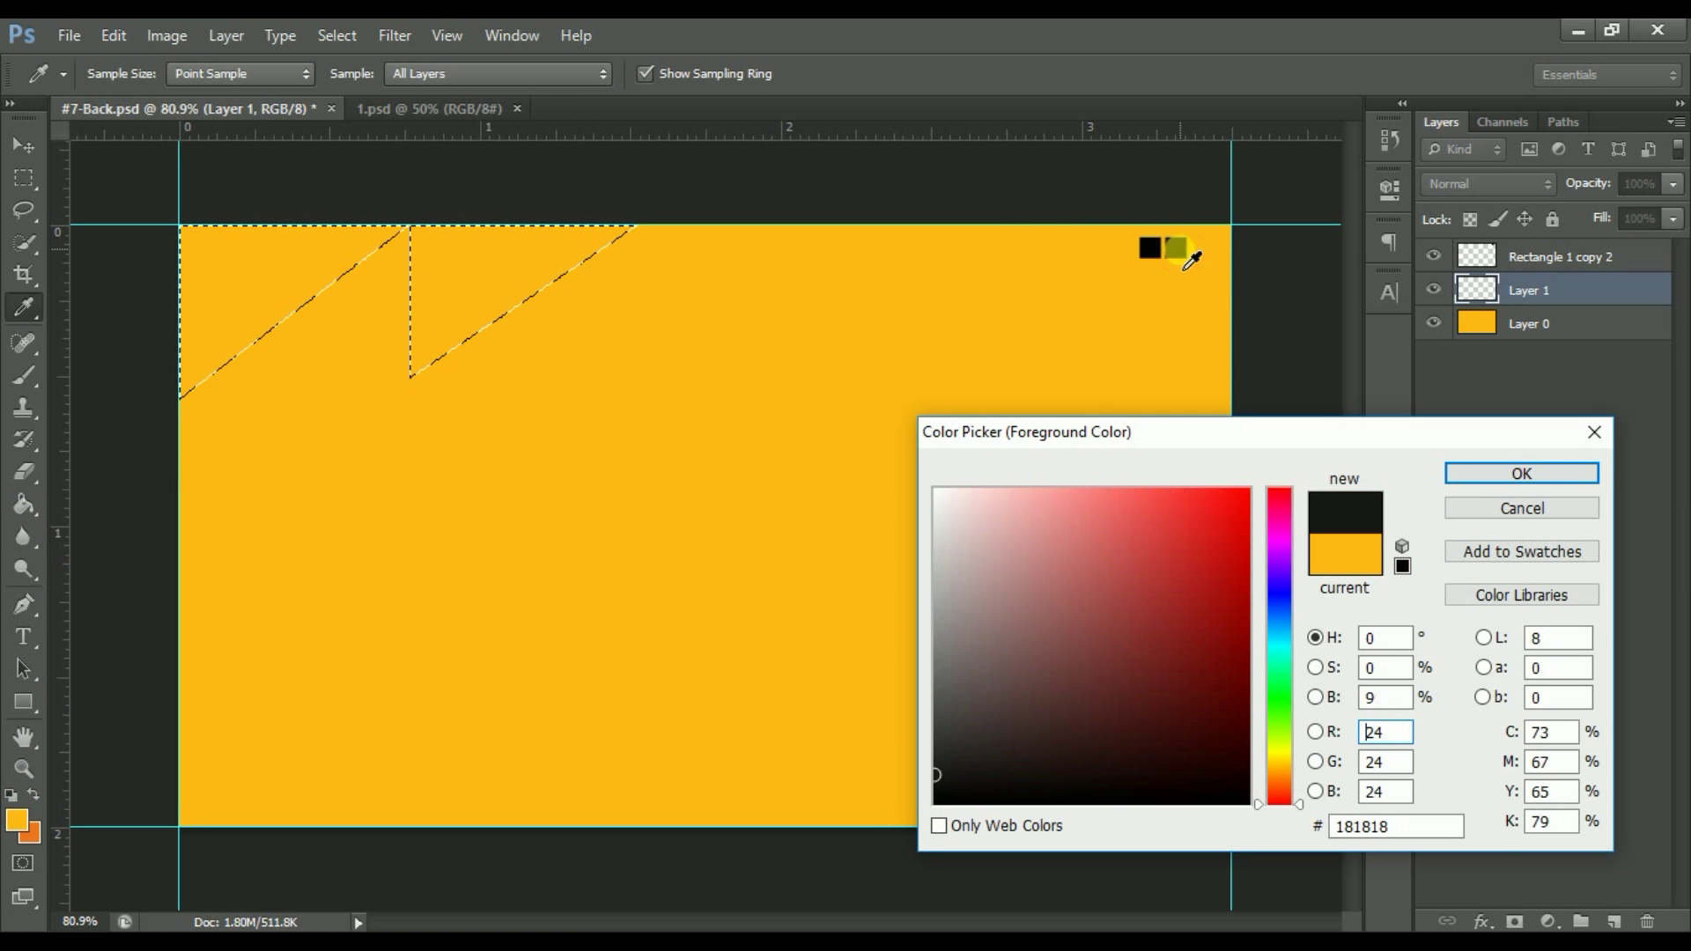
drag(1428, 826, 1288, 827)
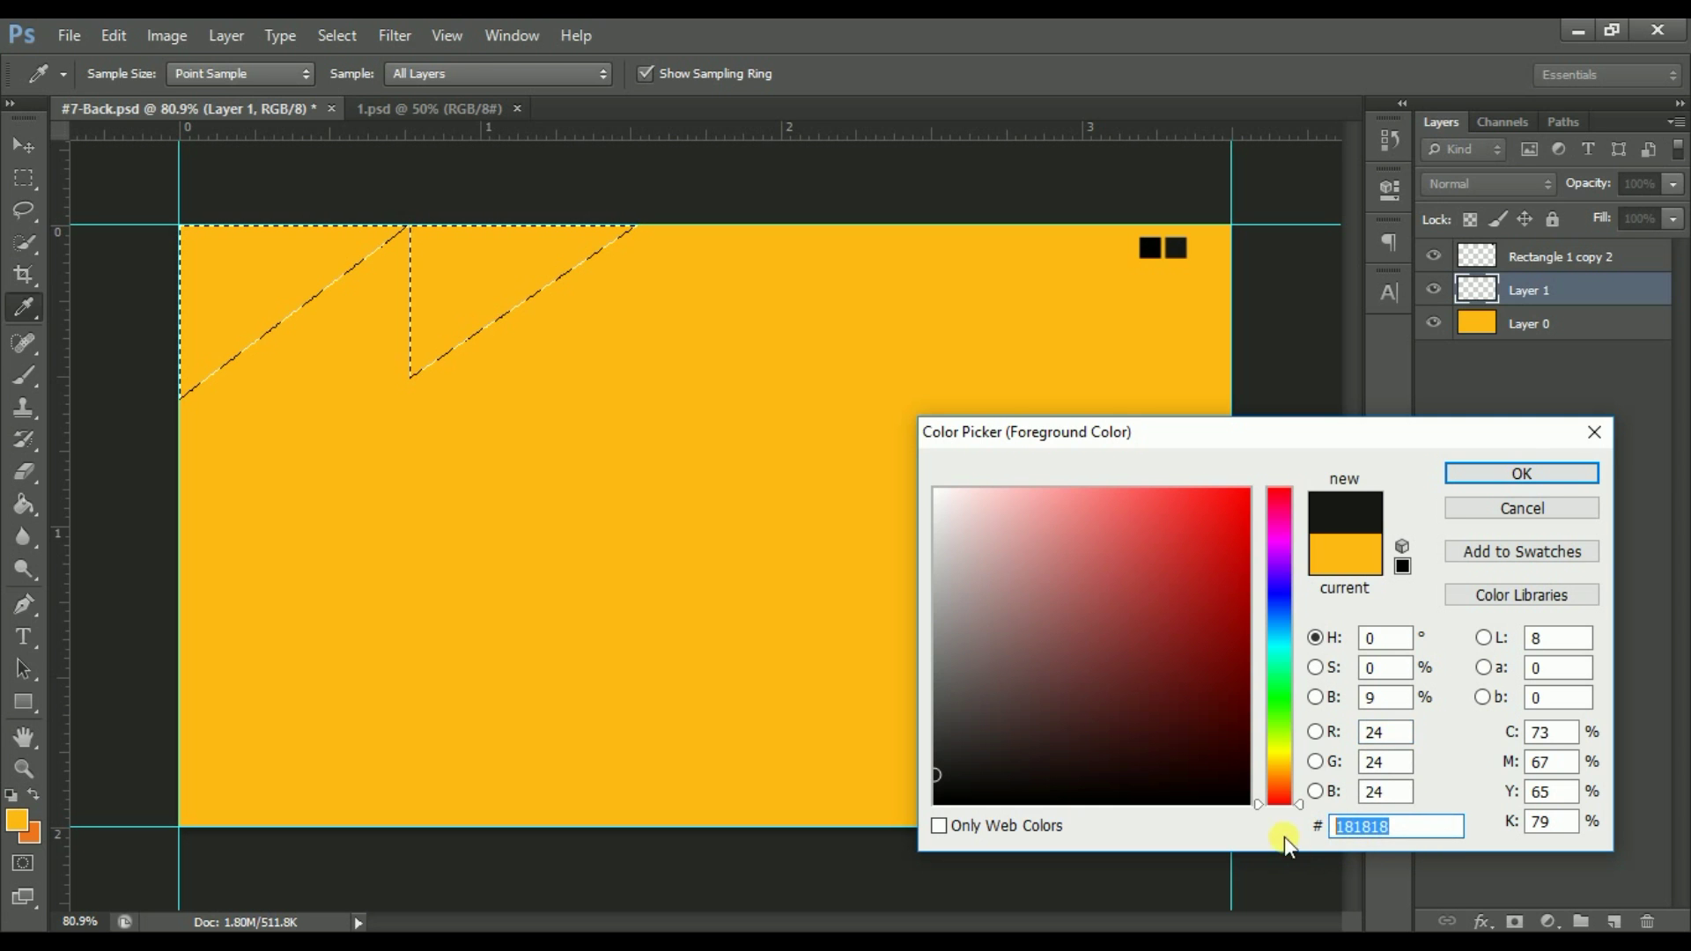
click(1511, 471)
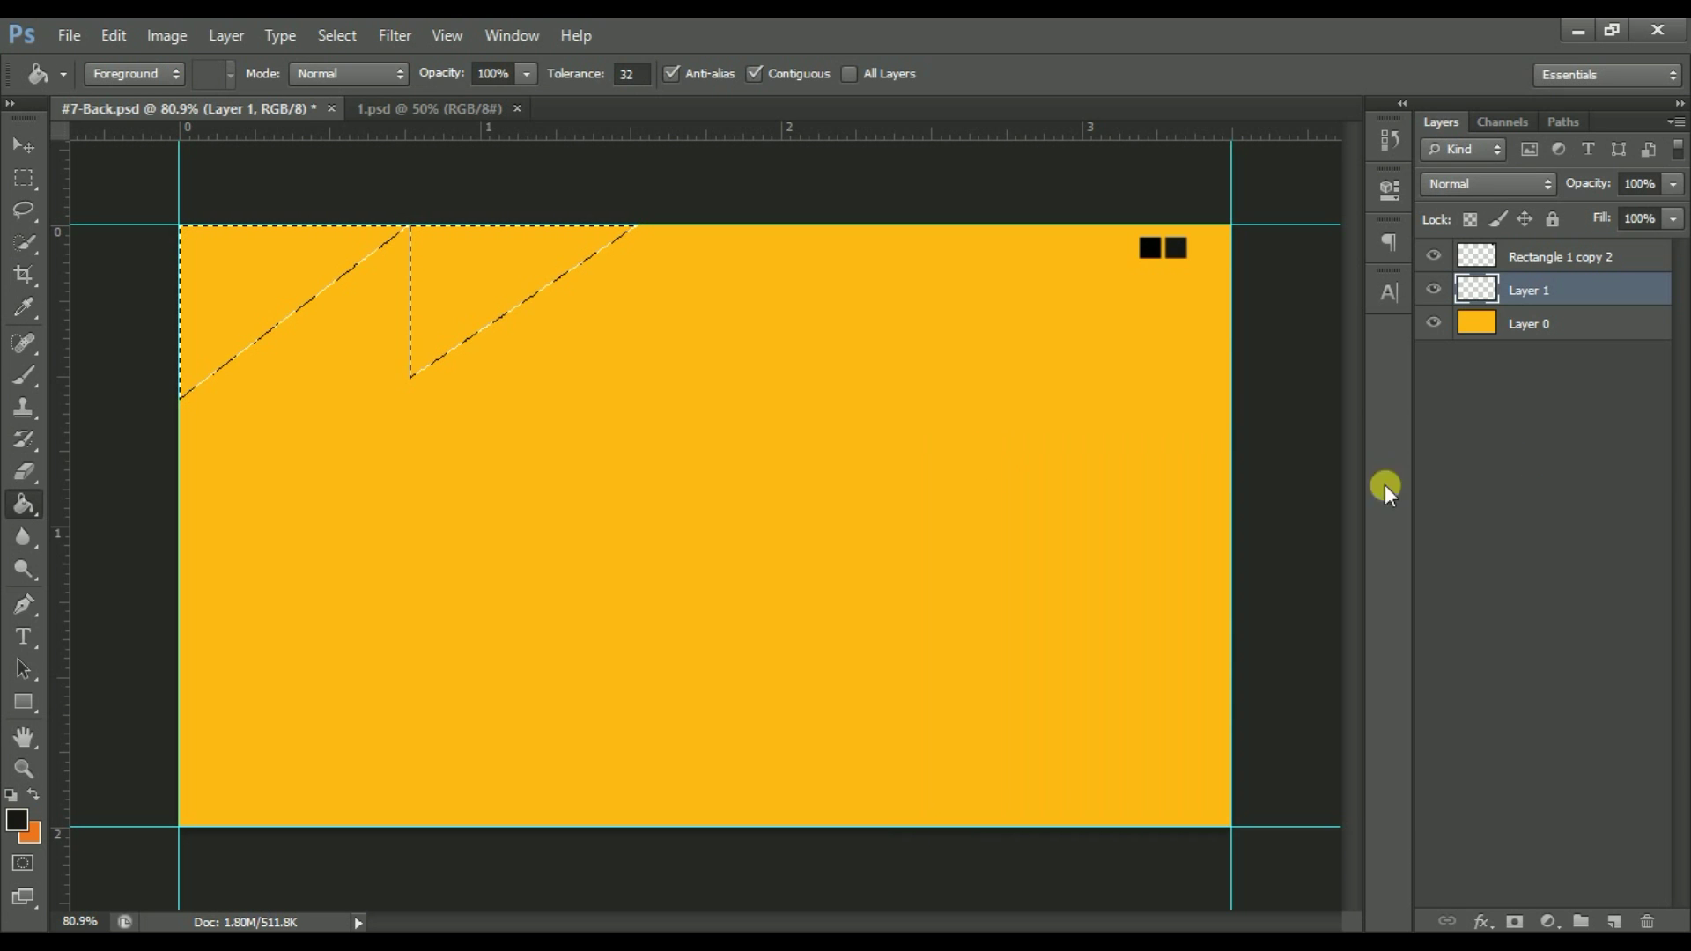
click(480, 301)
click(21, 182)
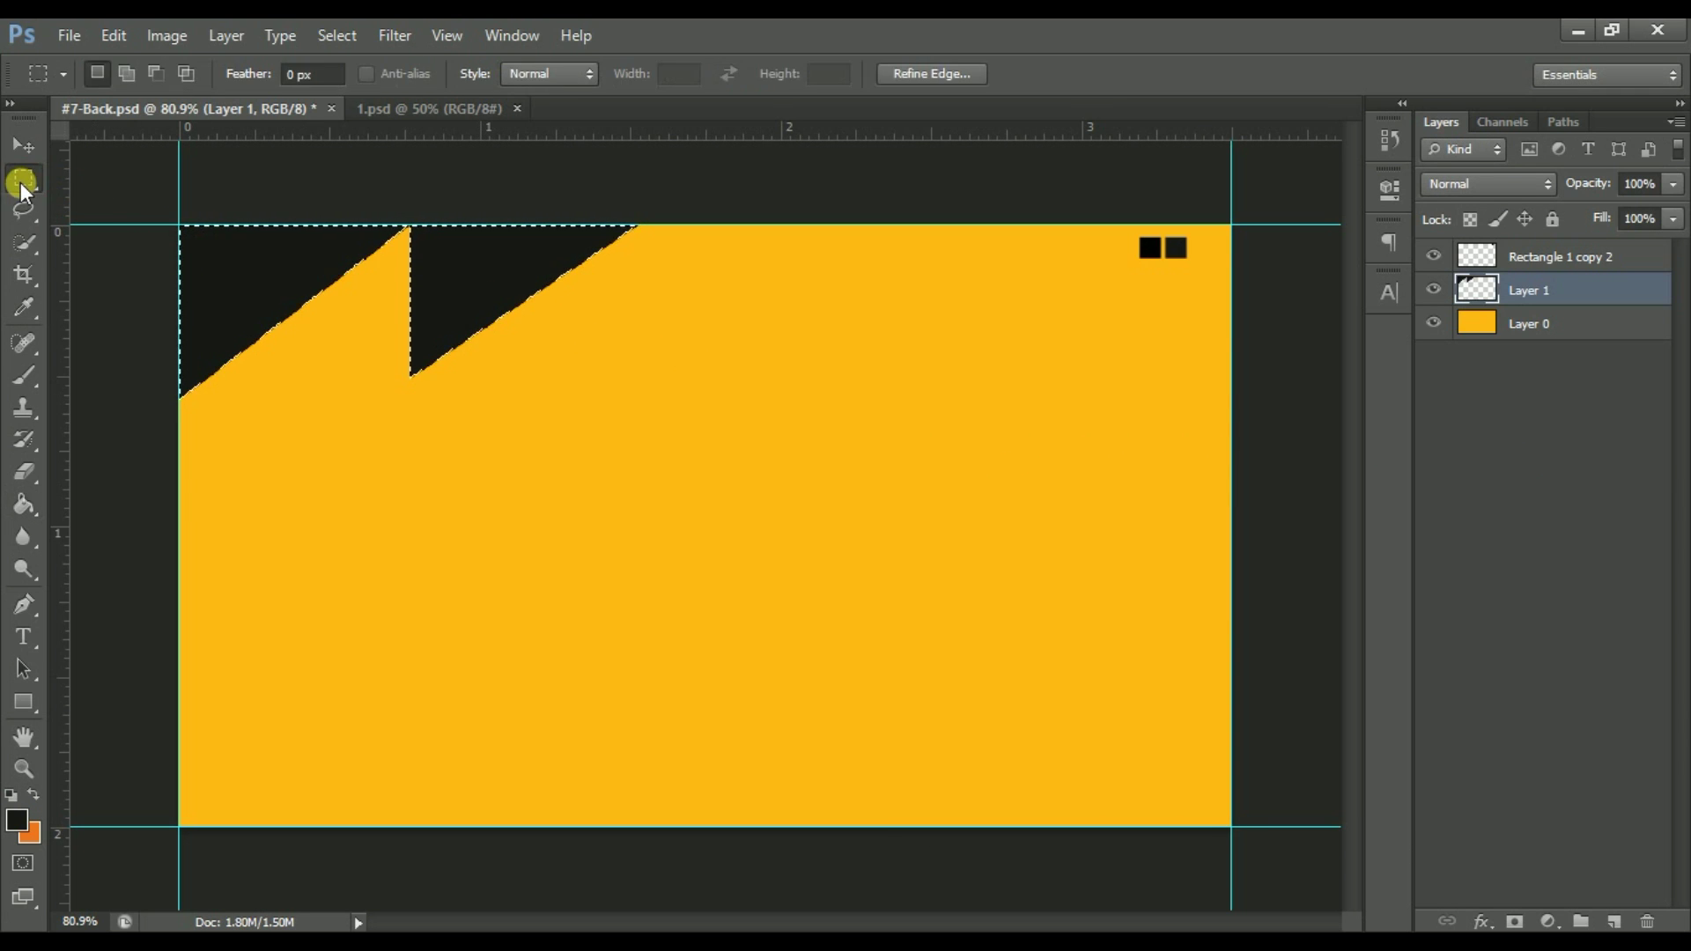
right_click(225, 278)
click(245, 287)
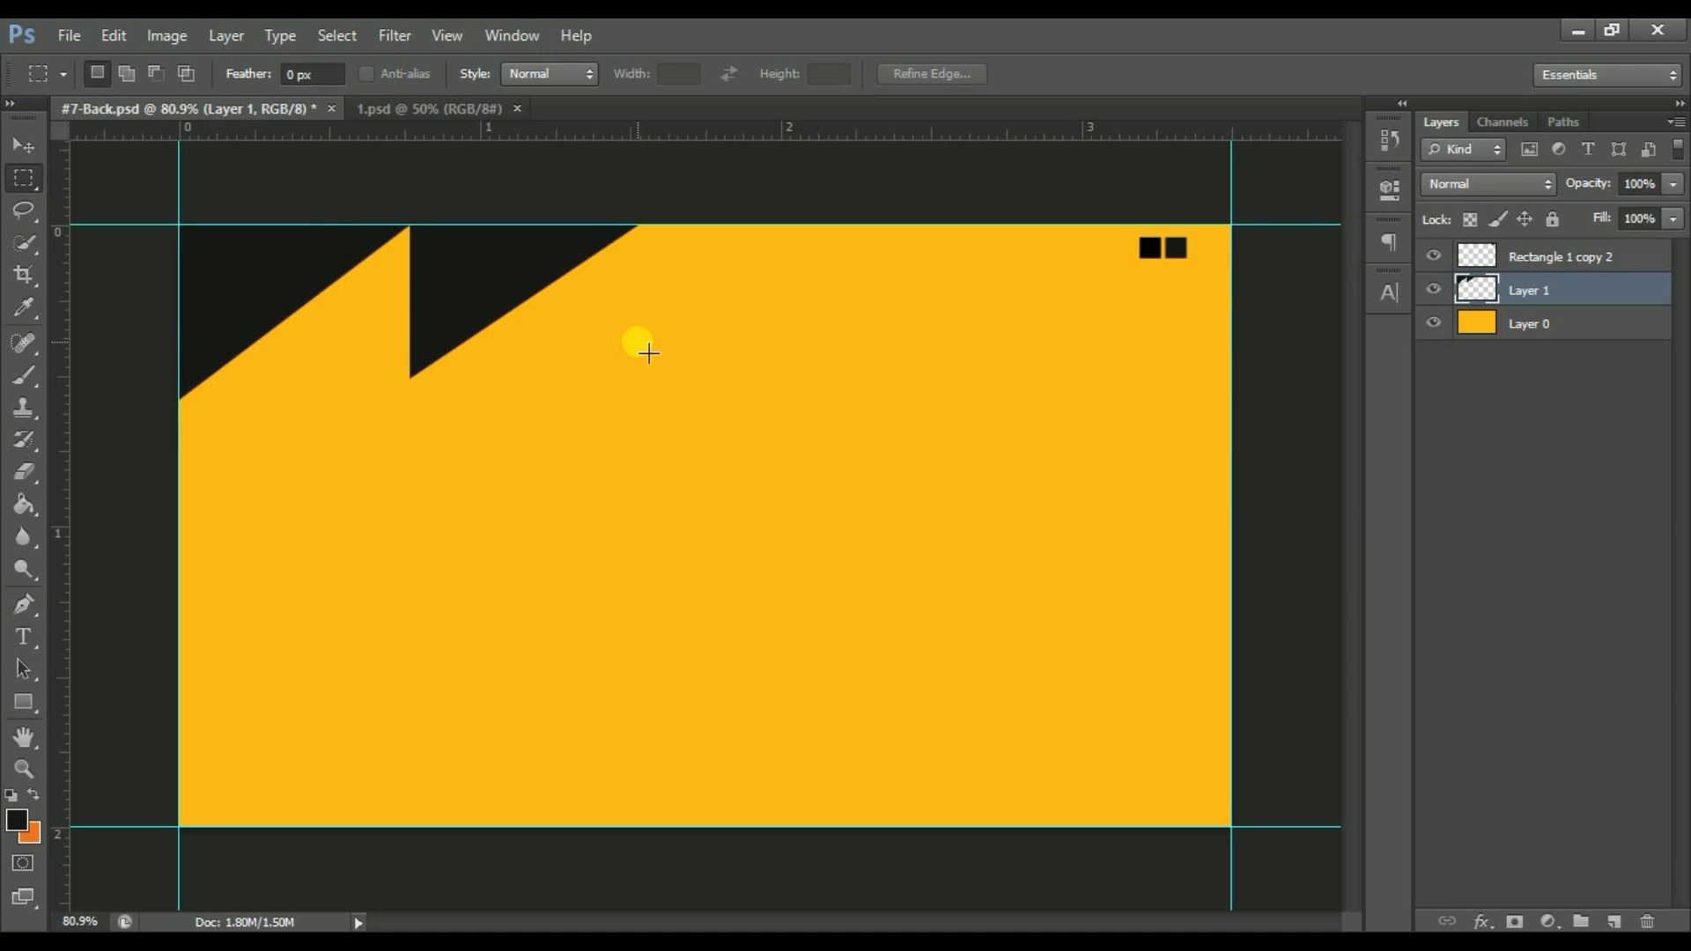
Step: On a new layer, draw a Pen path between the two triangles and make it a selection
click(1612, 922)
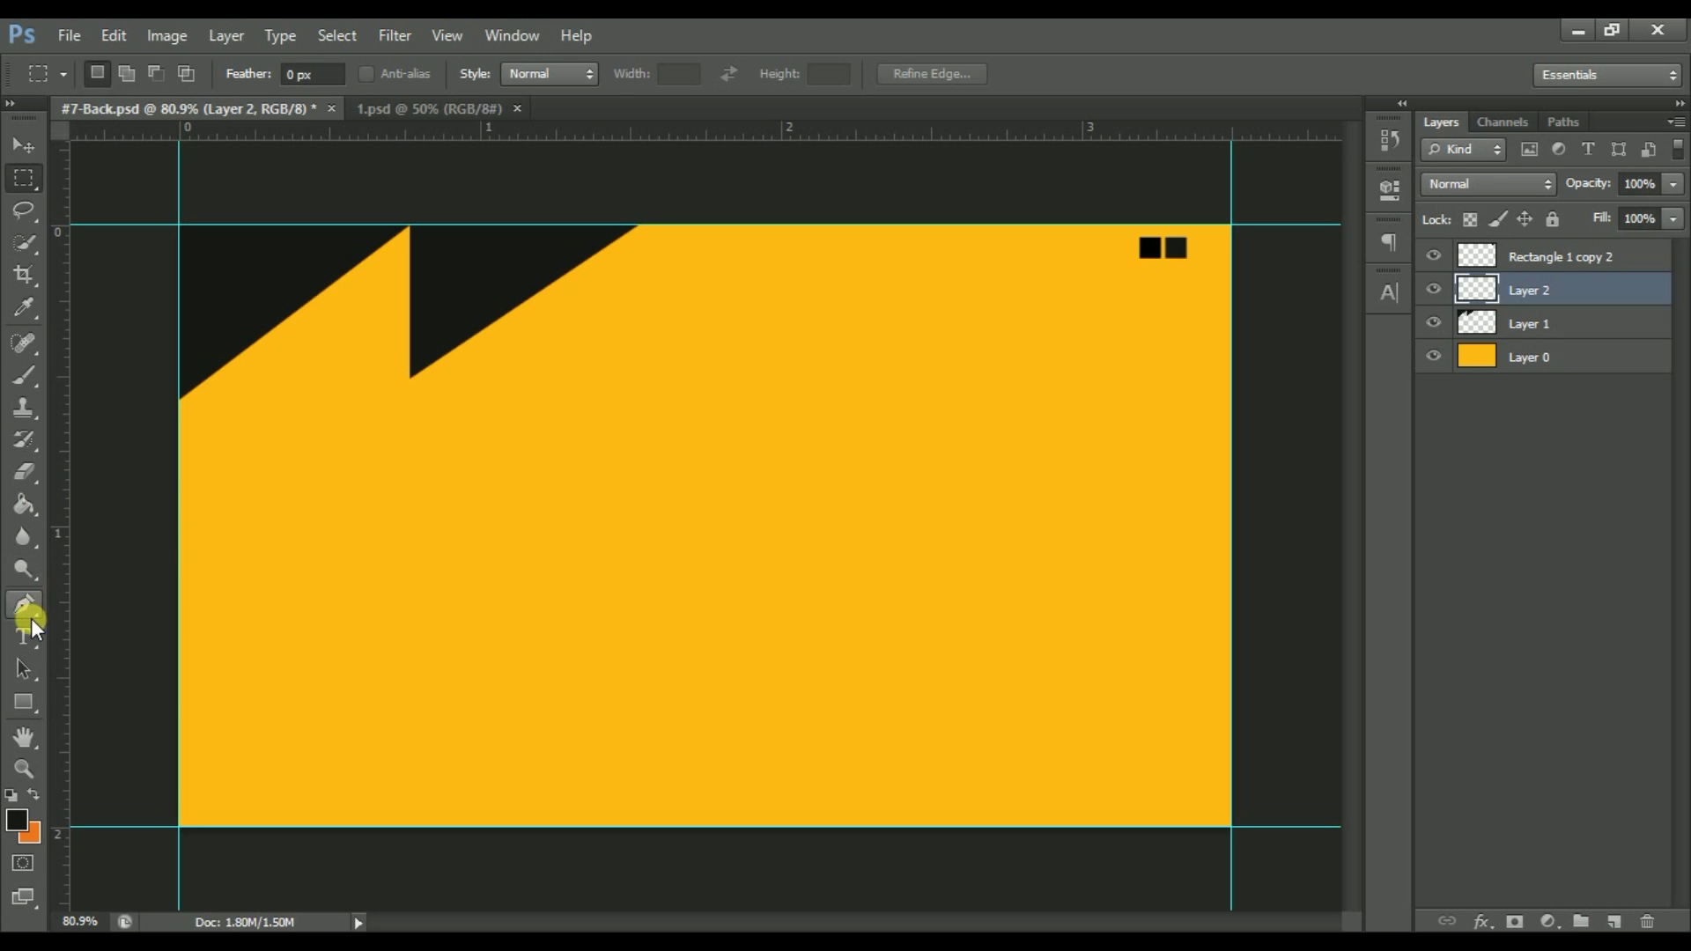
click(21, 616)
scroll(407, 378, up, 2)
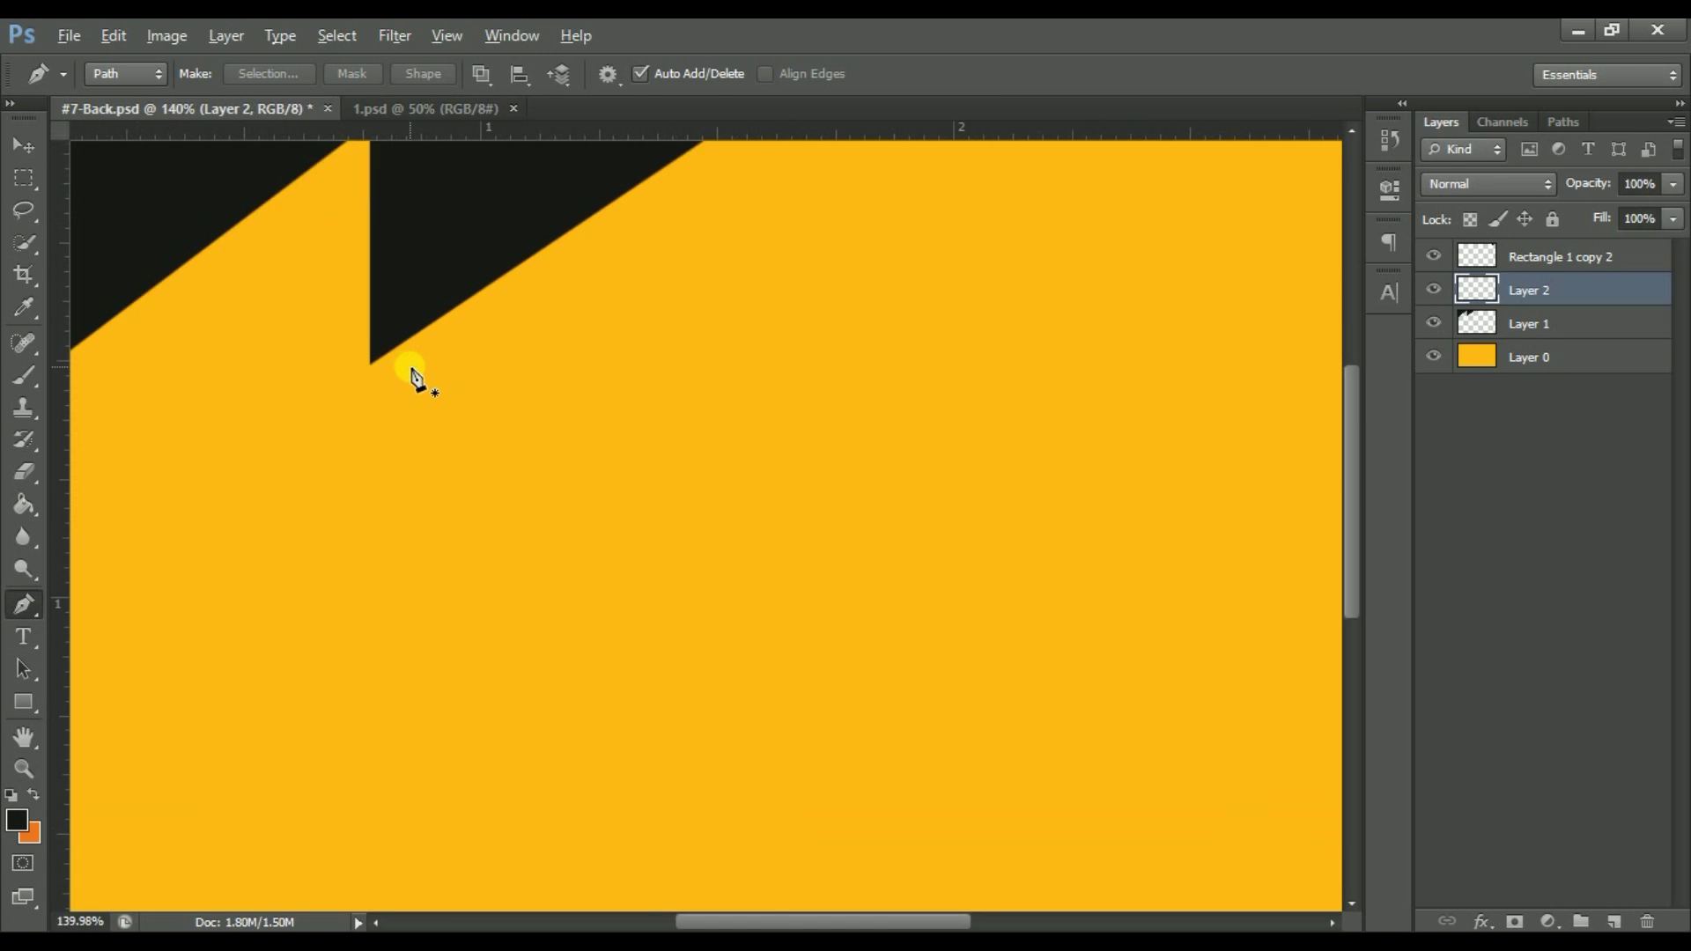
scroll(340, 379, up, 2)
scroll(342, 379, up, 1)
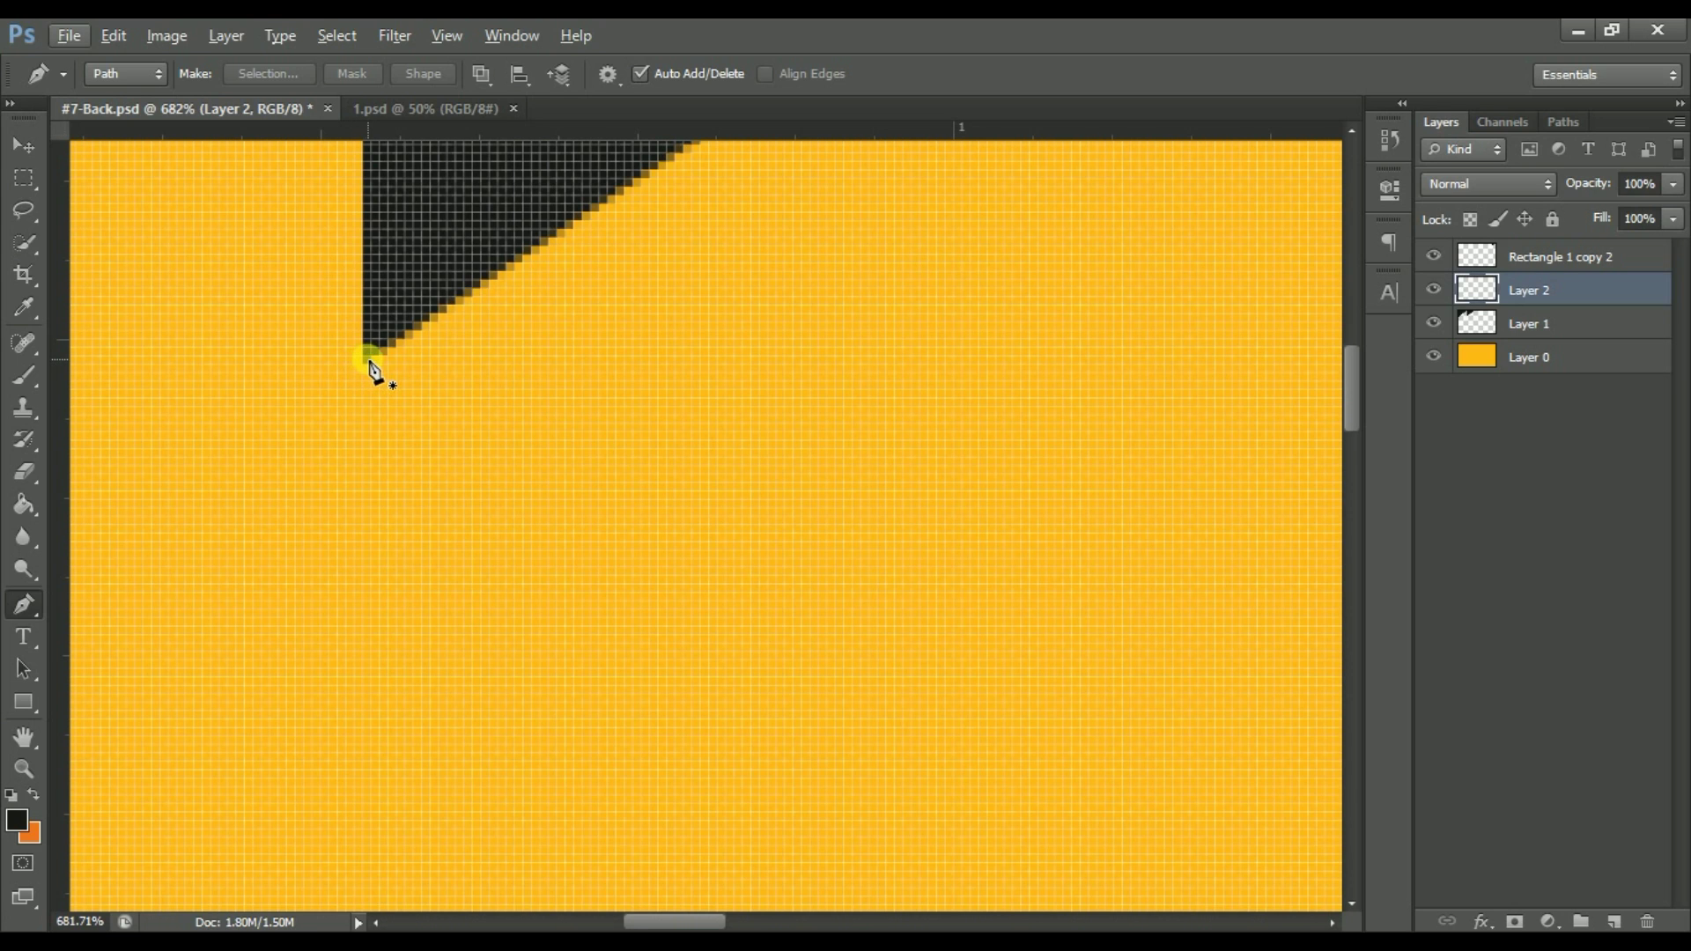
click(370, 356)
scroll(368, 362, down, 3)
scroll(368, 376, down, 1)
scroll(369, 380, down, 1)
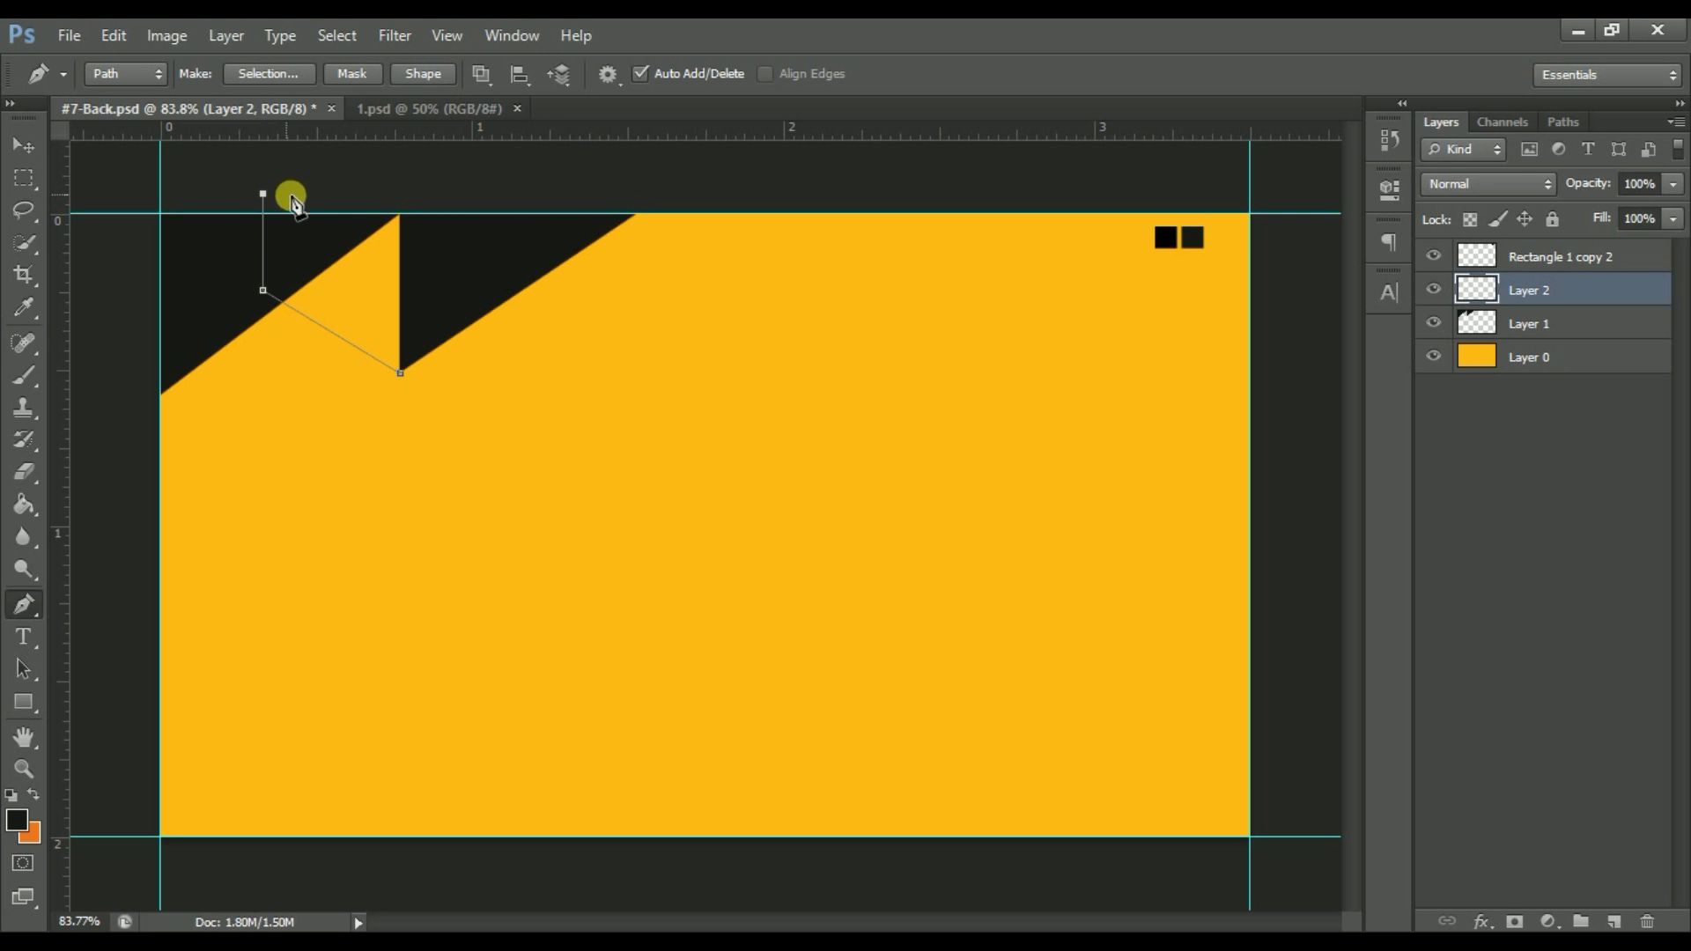
click(464, 193)
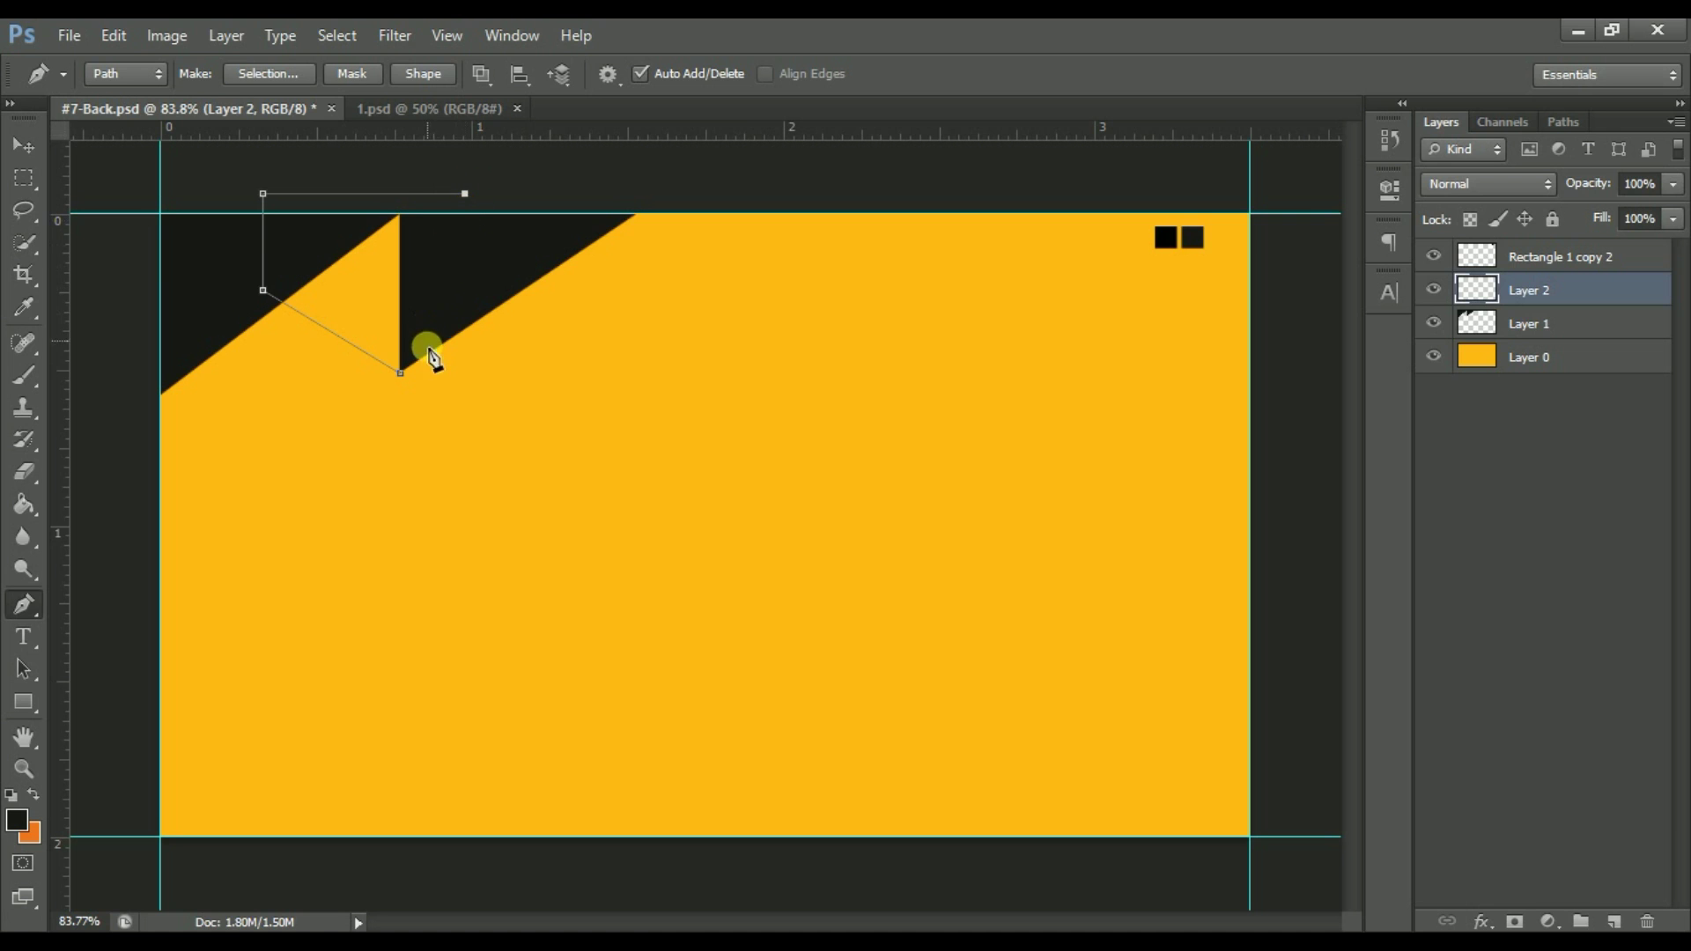
click(401, 374)
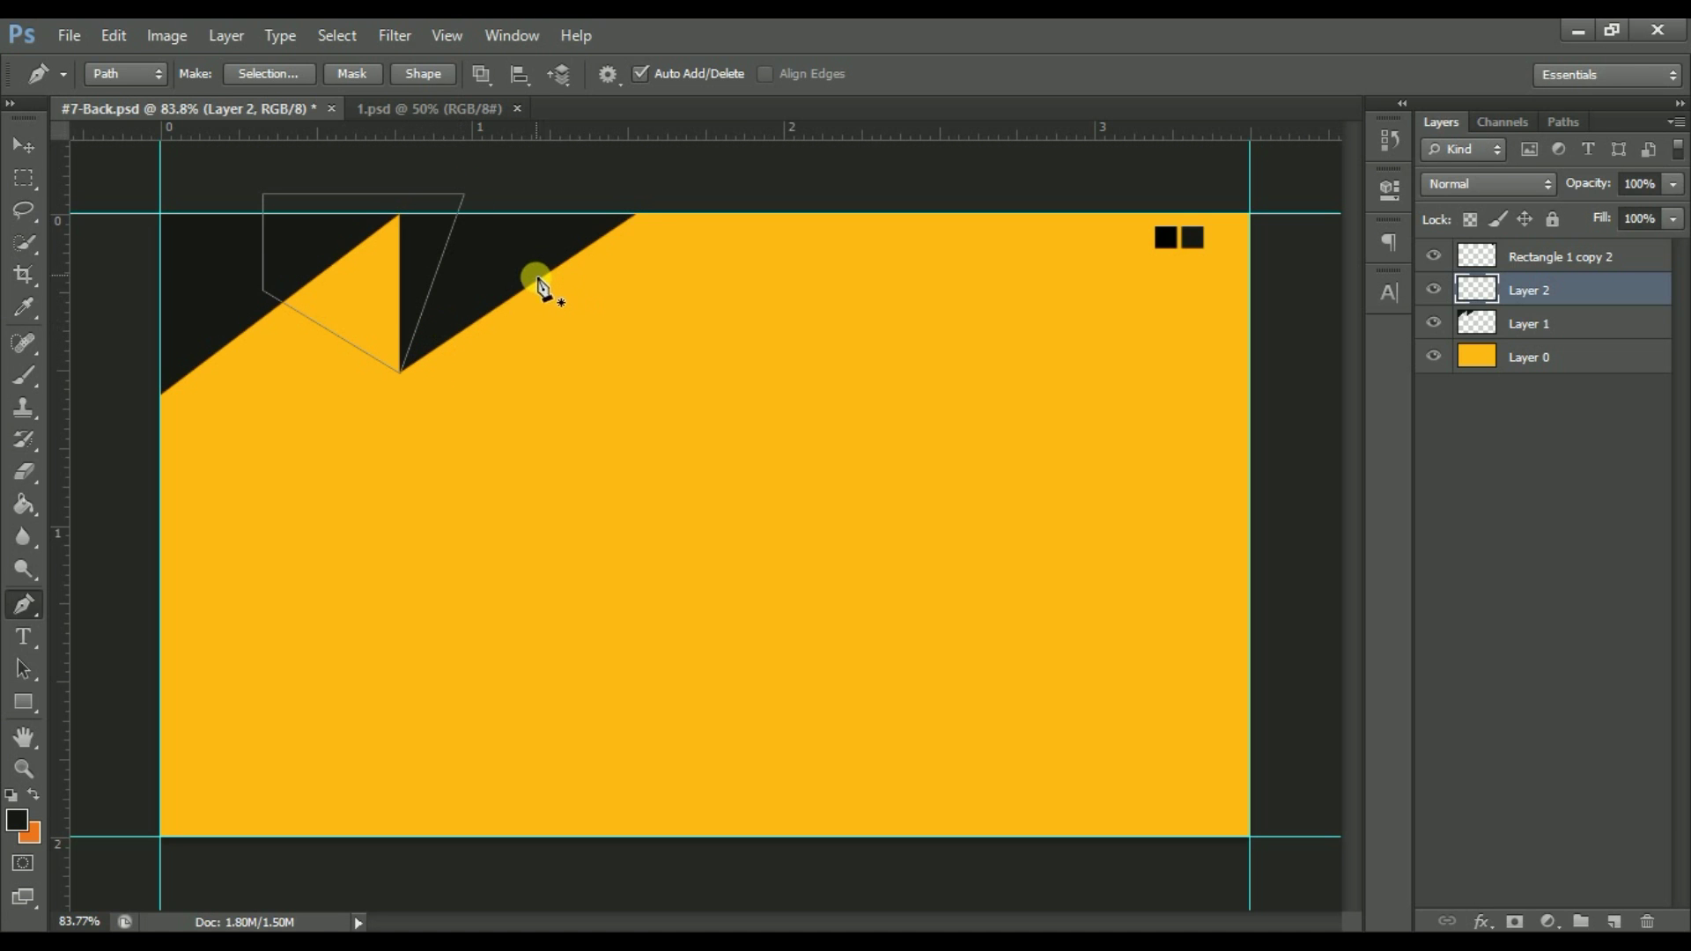
click(273, 82)
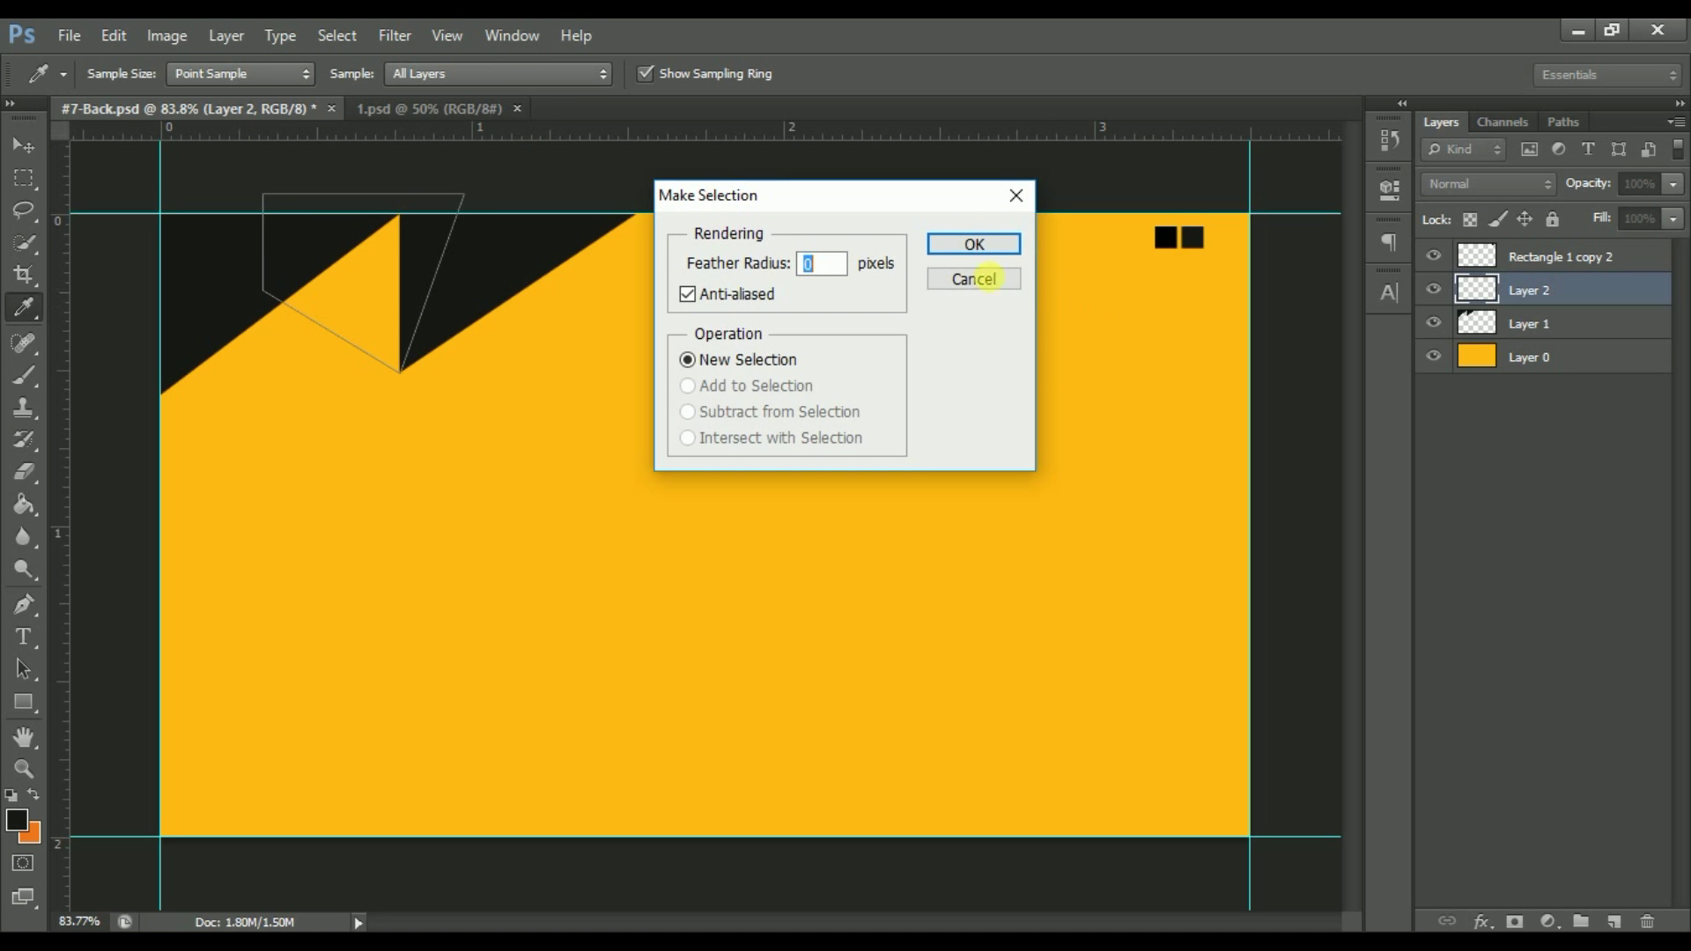
click(973, 247)
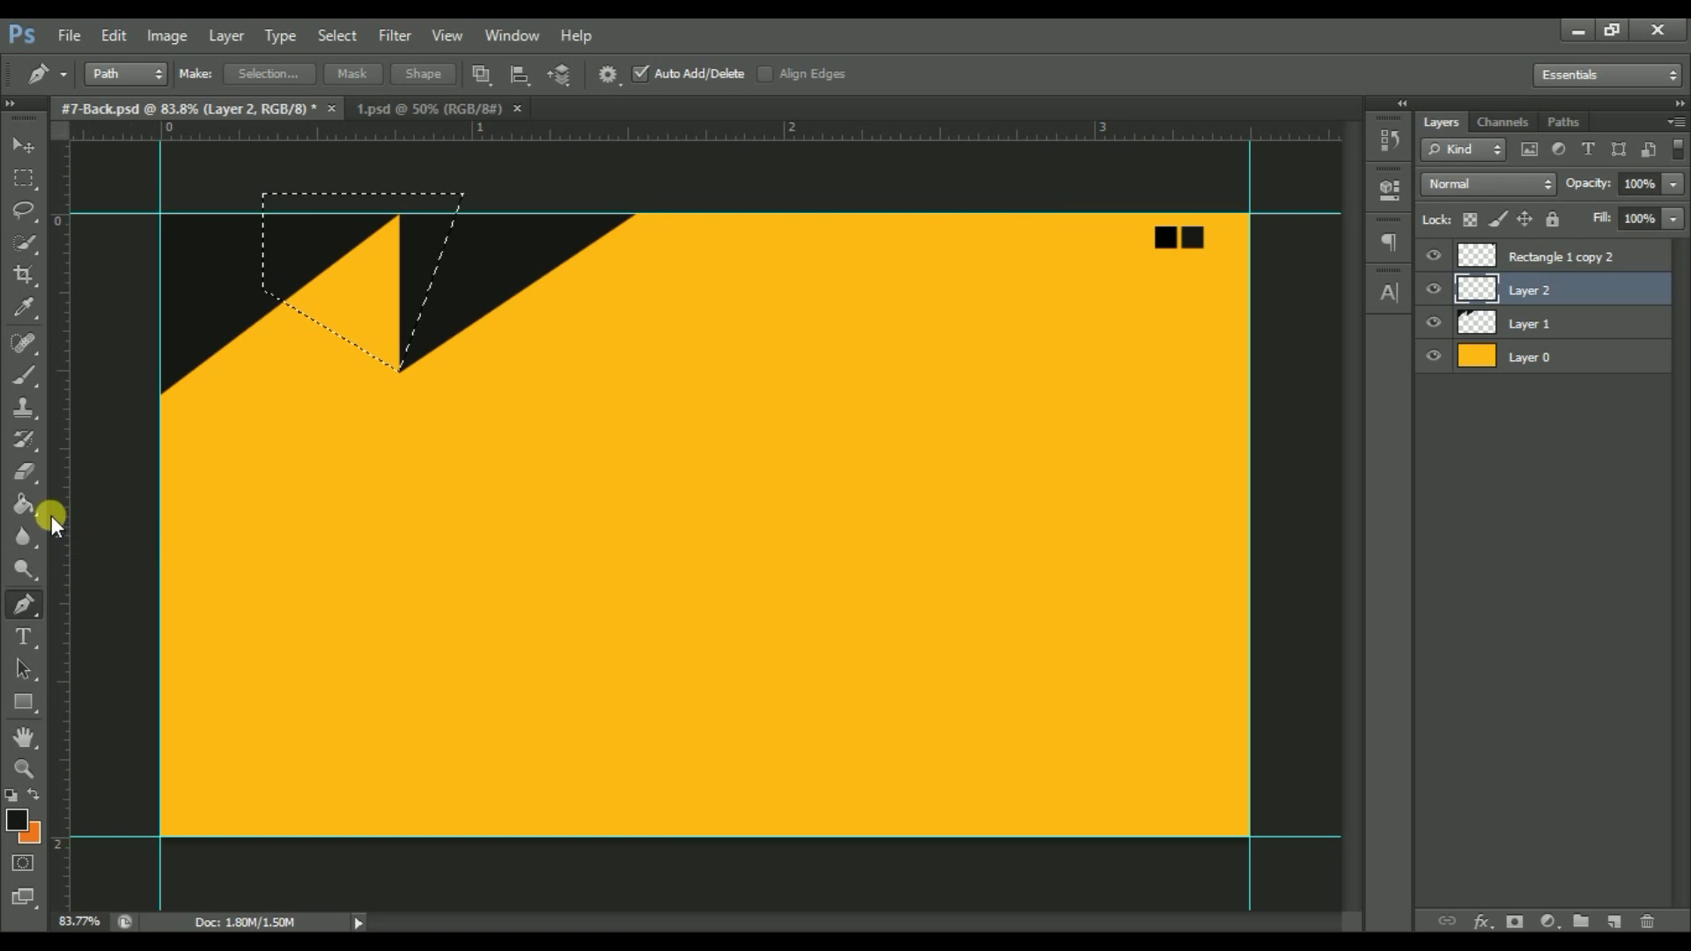
Step: Fill the selection with #020202, deselect, and move Layer 2 below Layer 1
click(14, 509)
click(16, 819)
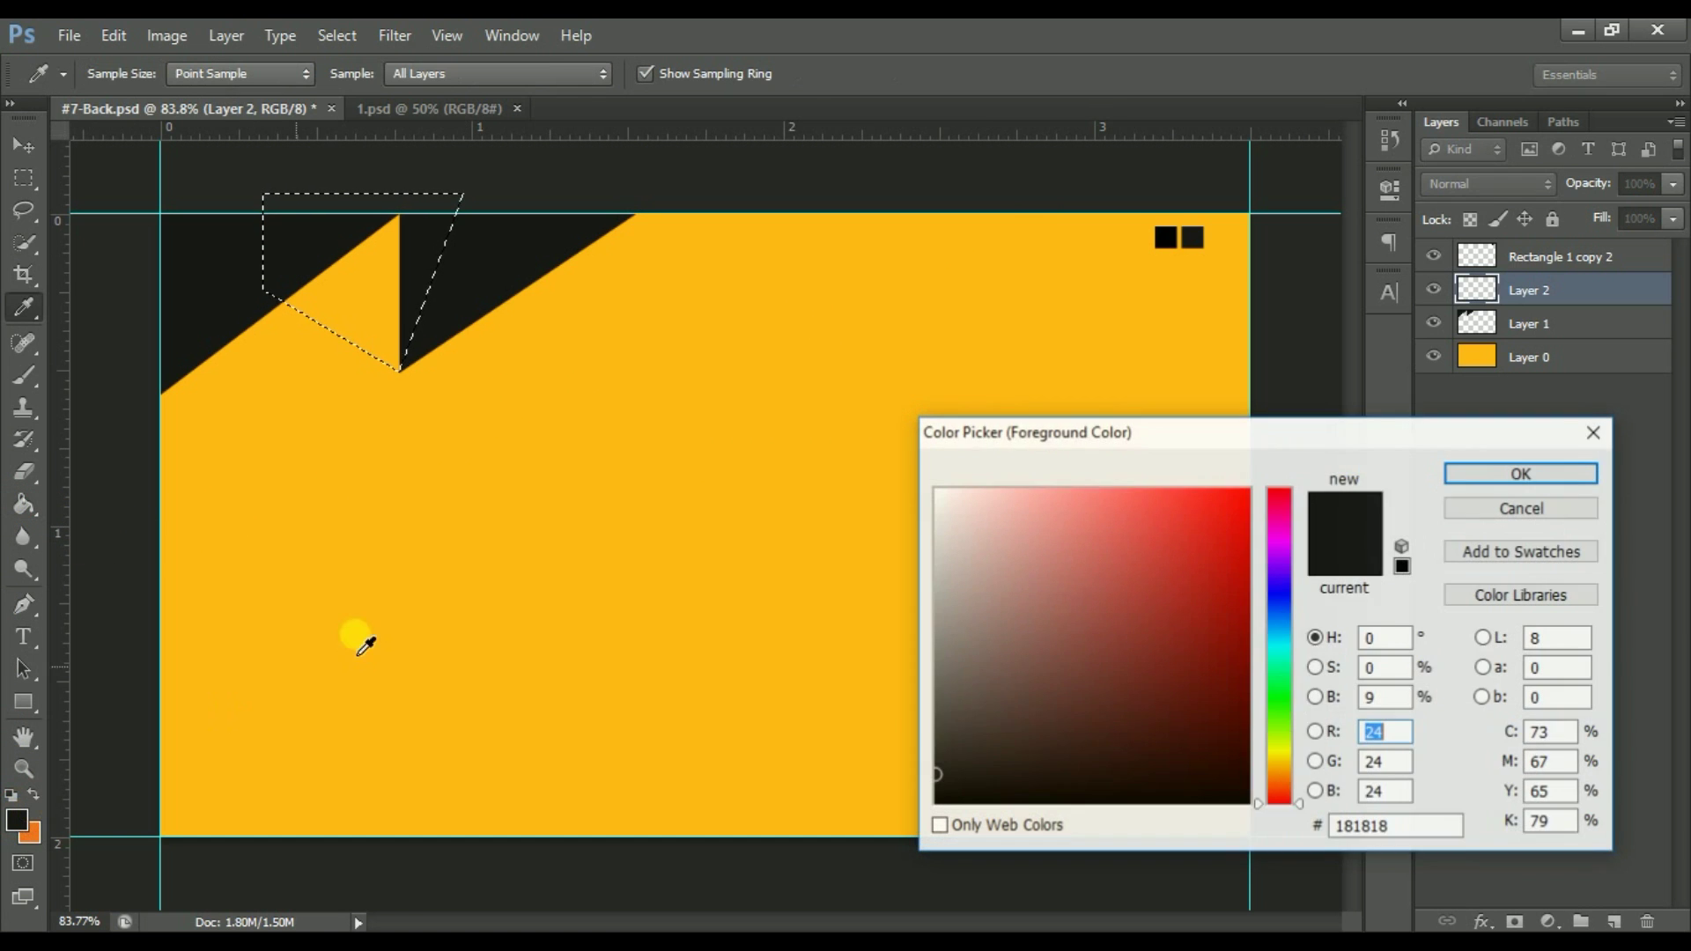
click(1172, 237)
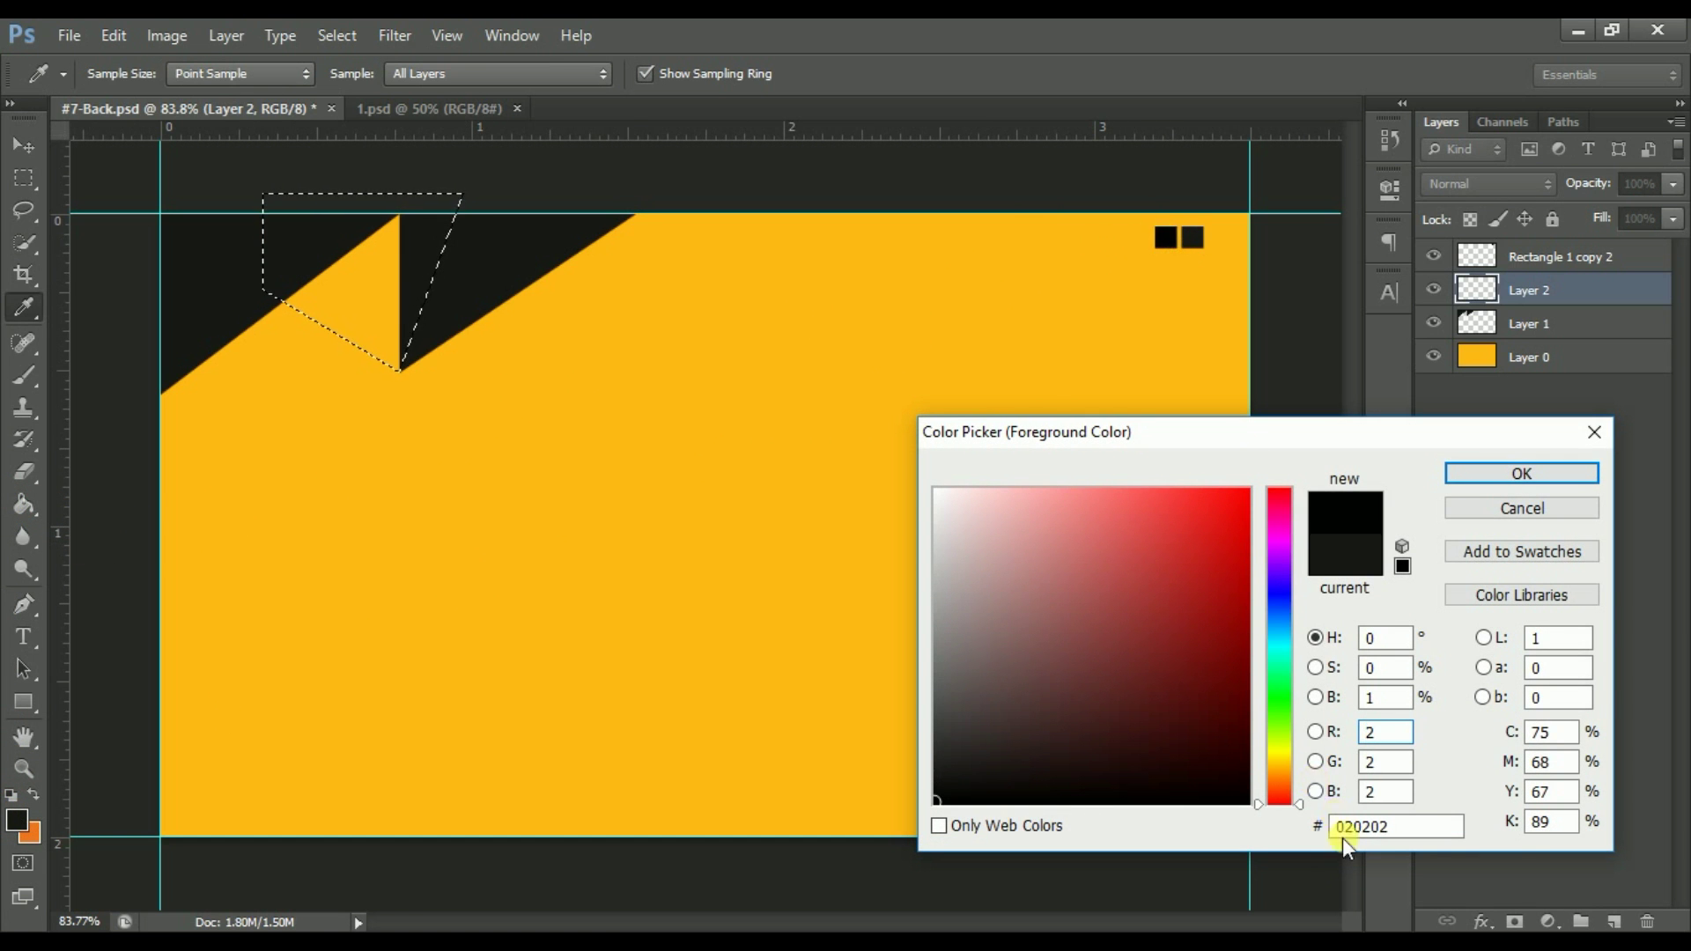
drag(1400, 838, 1351, 837)
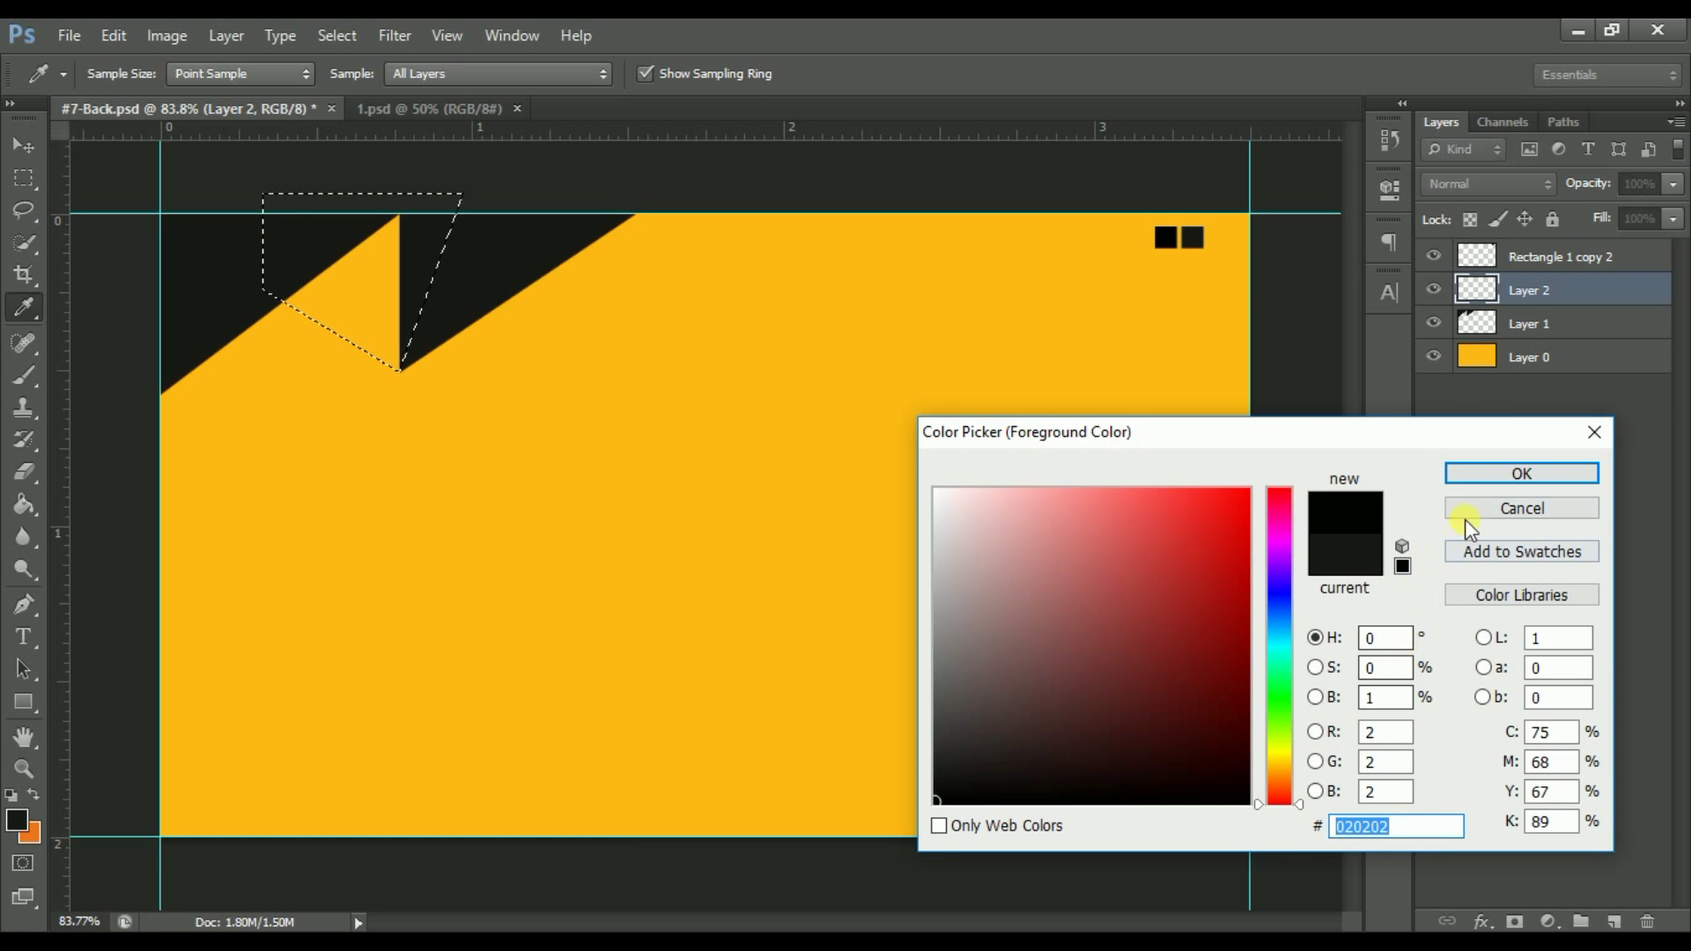
click(1486, 477)
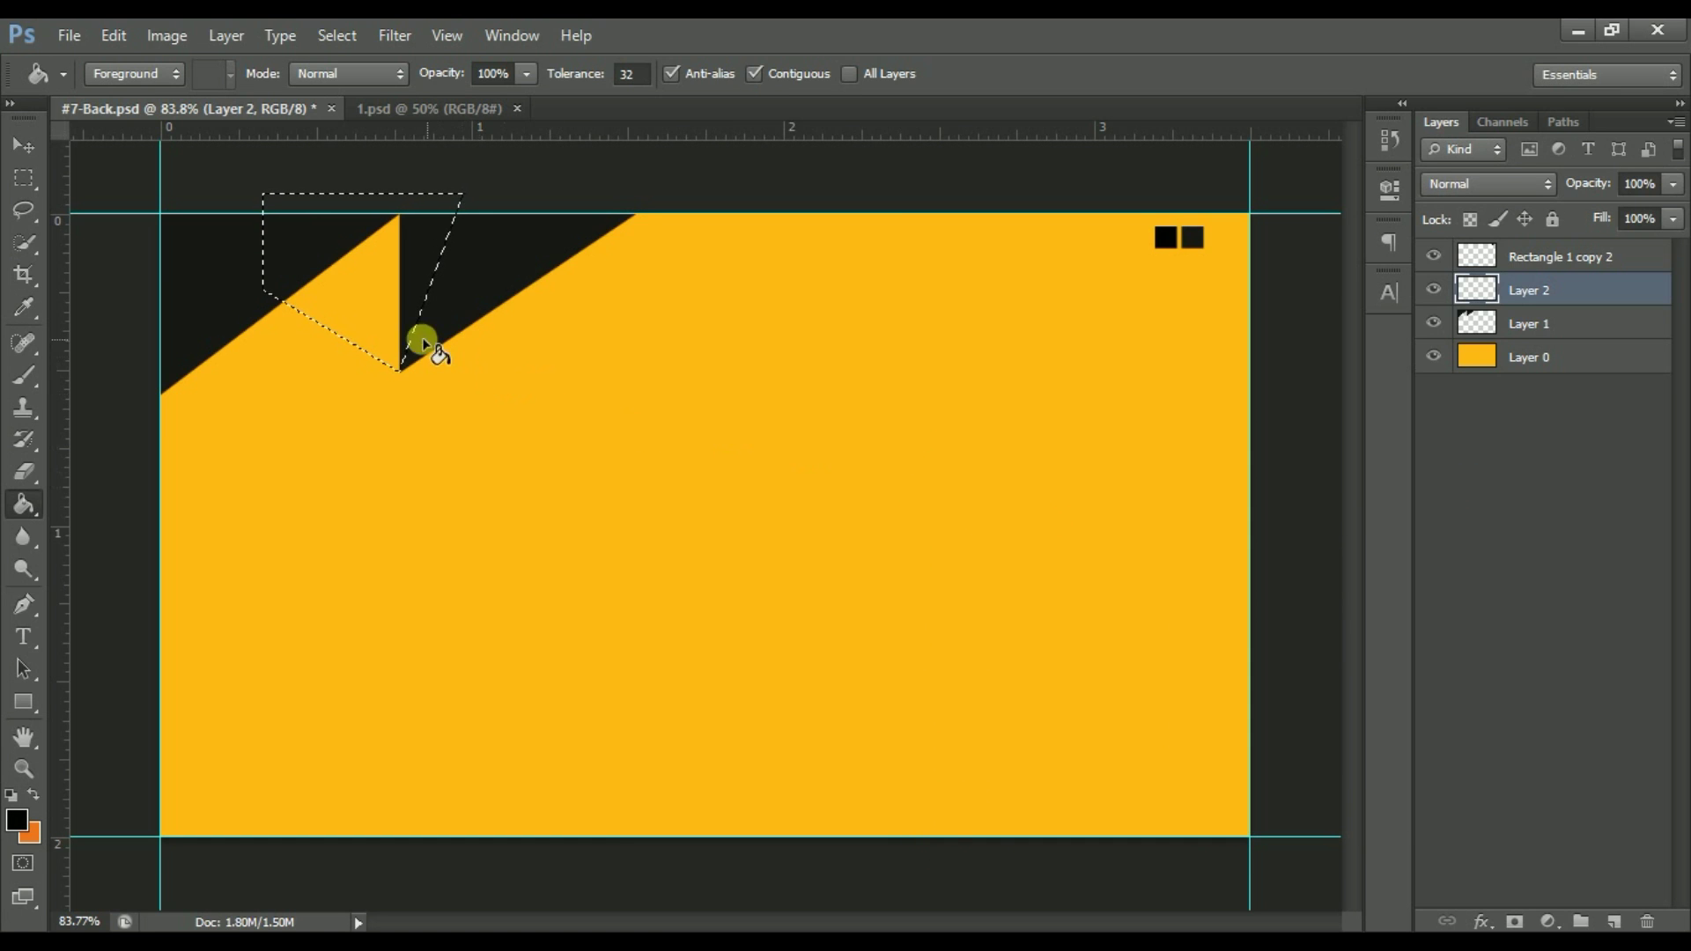
click(357, 312)
key(ctrl+d)
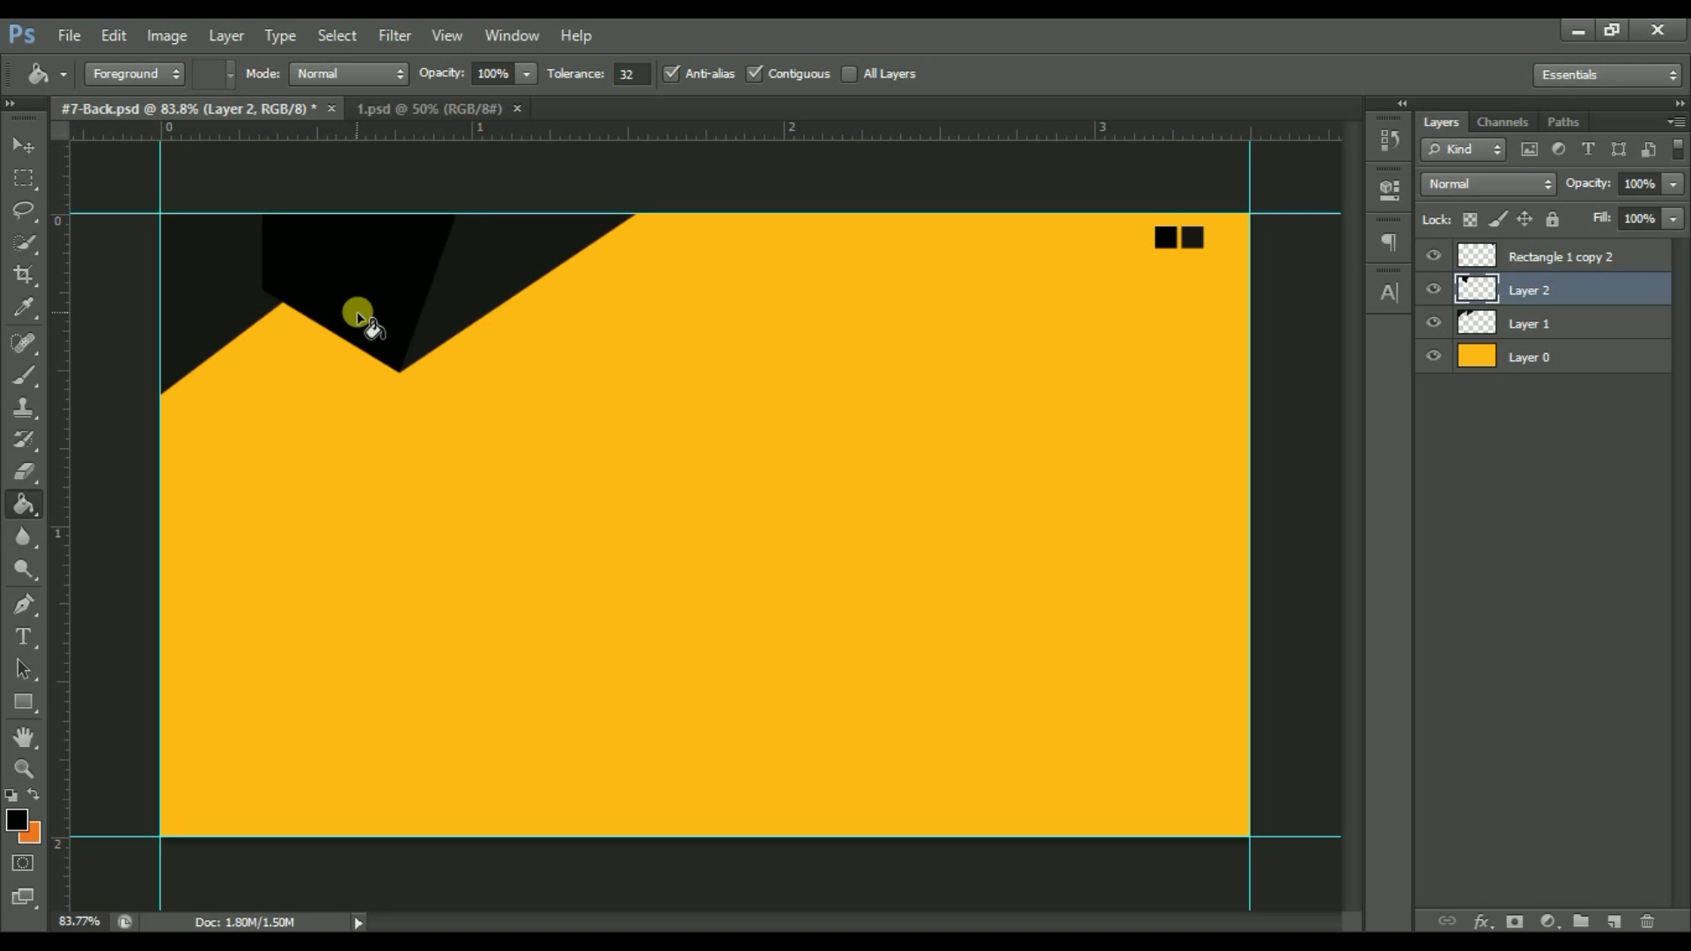
mouse_move(1531, 294)
mouse_down()
mouse_move(1568, 310)
mouse_move(1567, 332)
mouse_up()
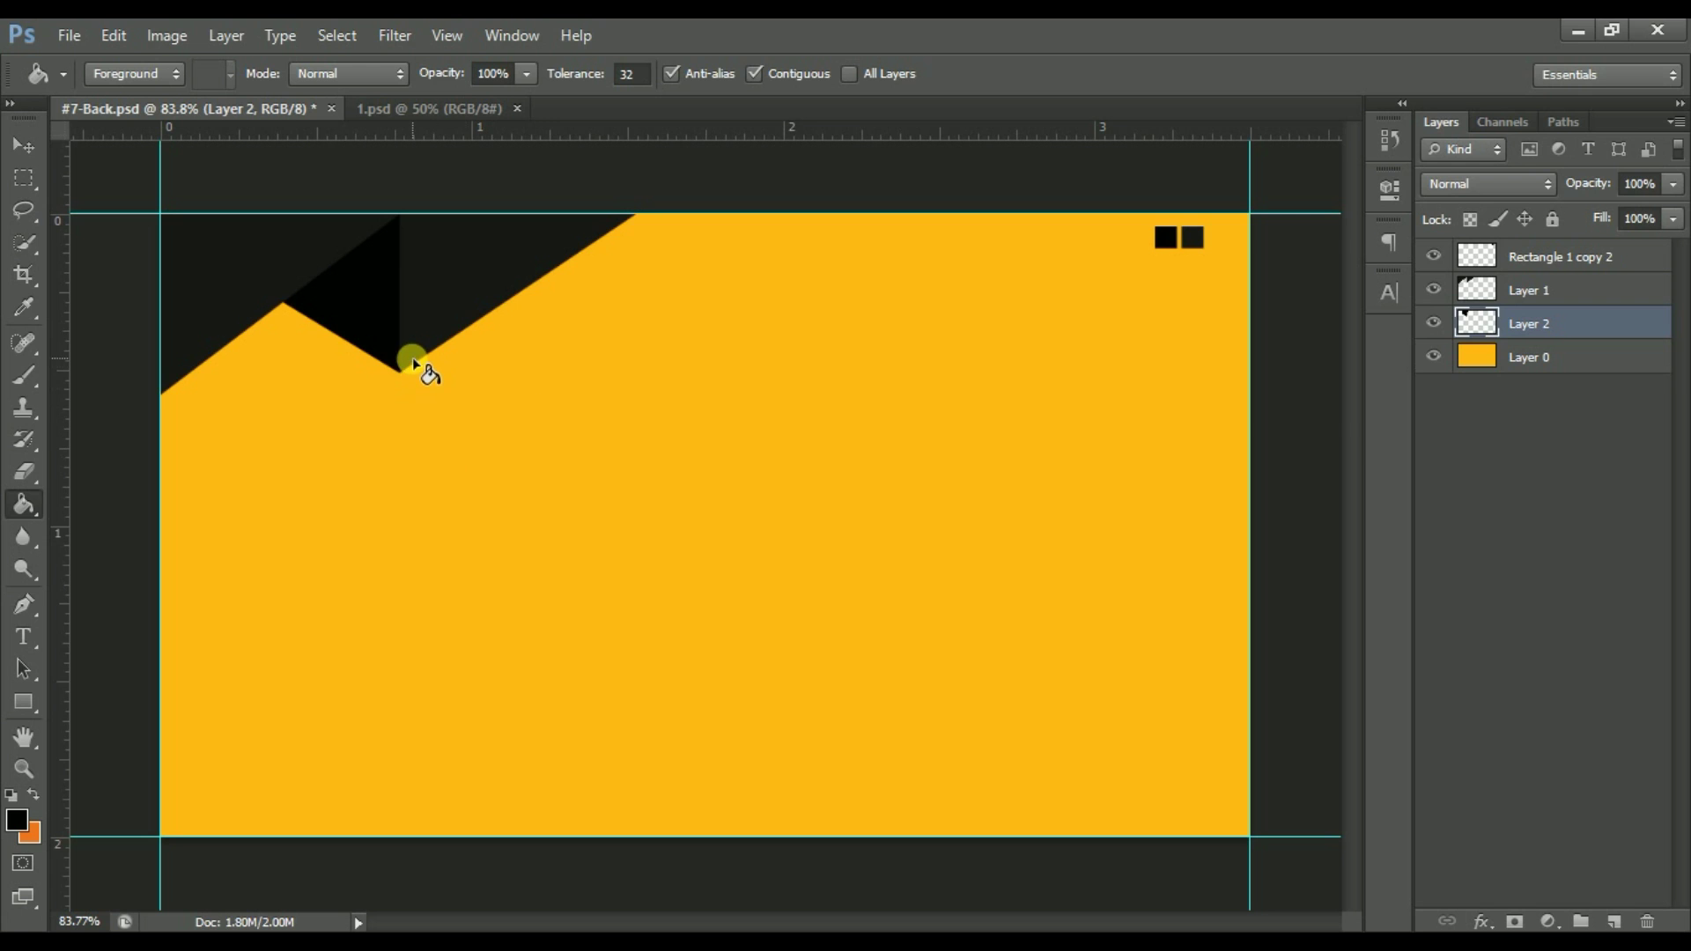
click(37, 697)
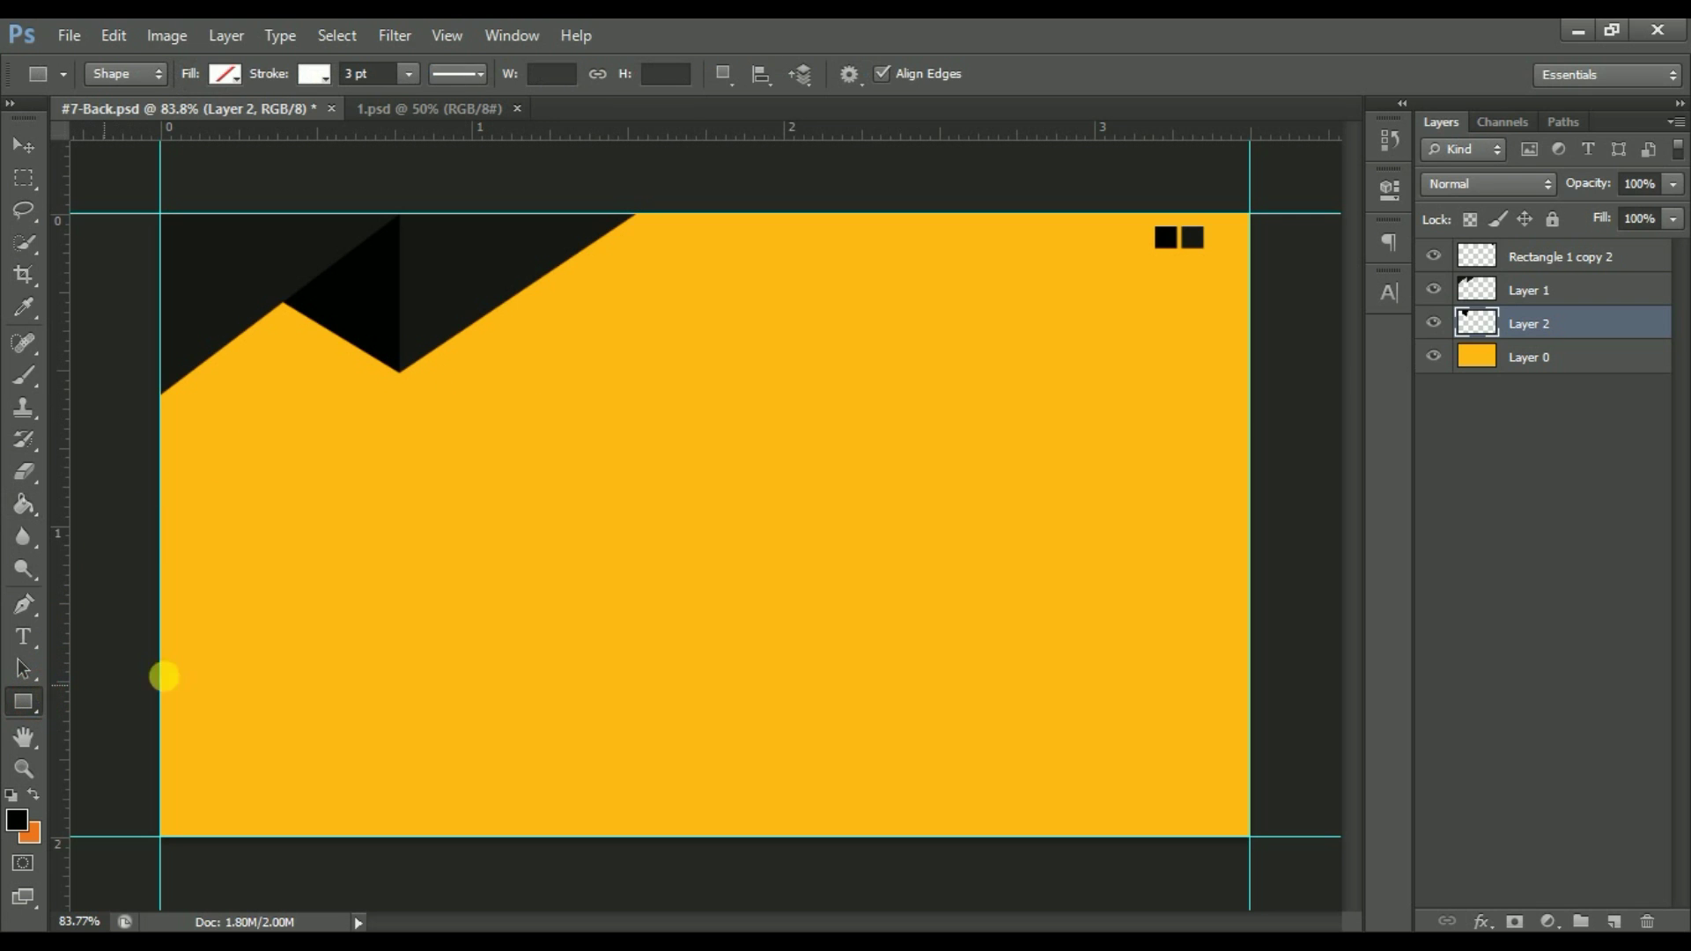
Step: Draw a 2 × 291 px vertical rectangle filled #020202 left of the card's centre
click(222, 74)
click(341, 122)
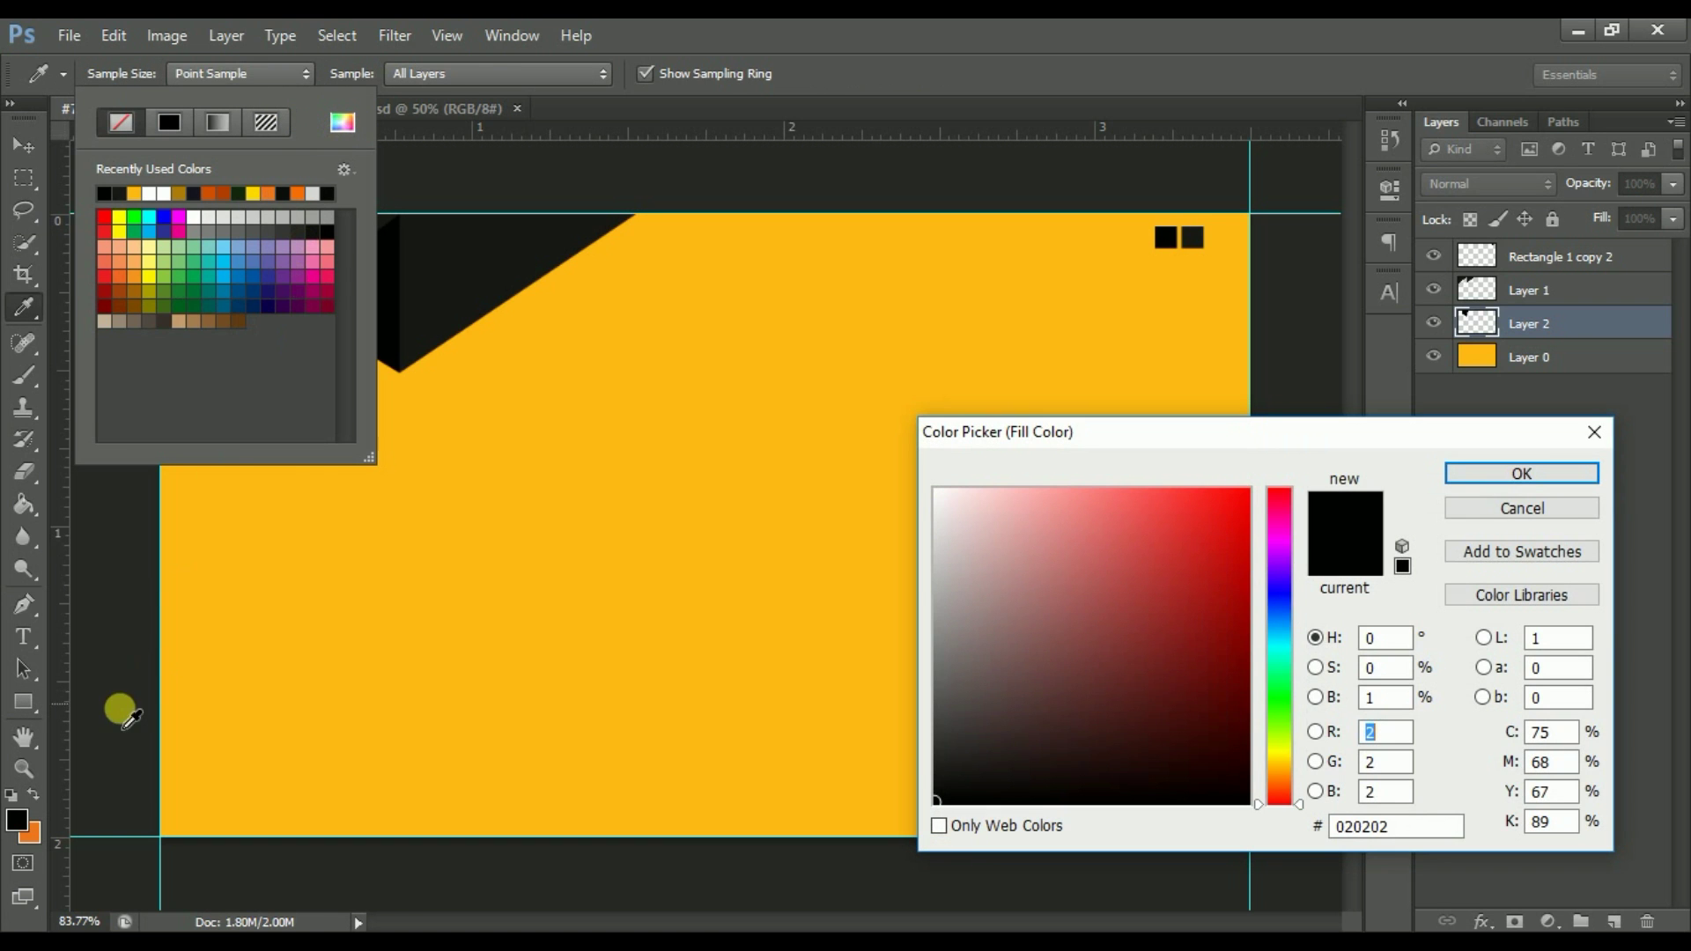
click(1356, 826)
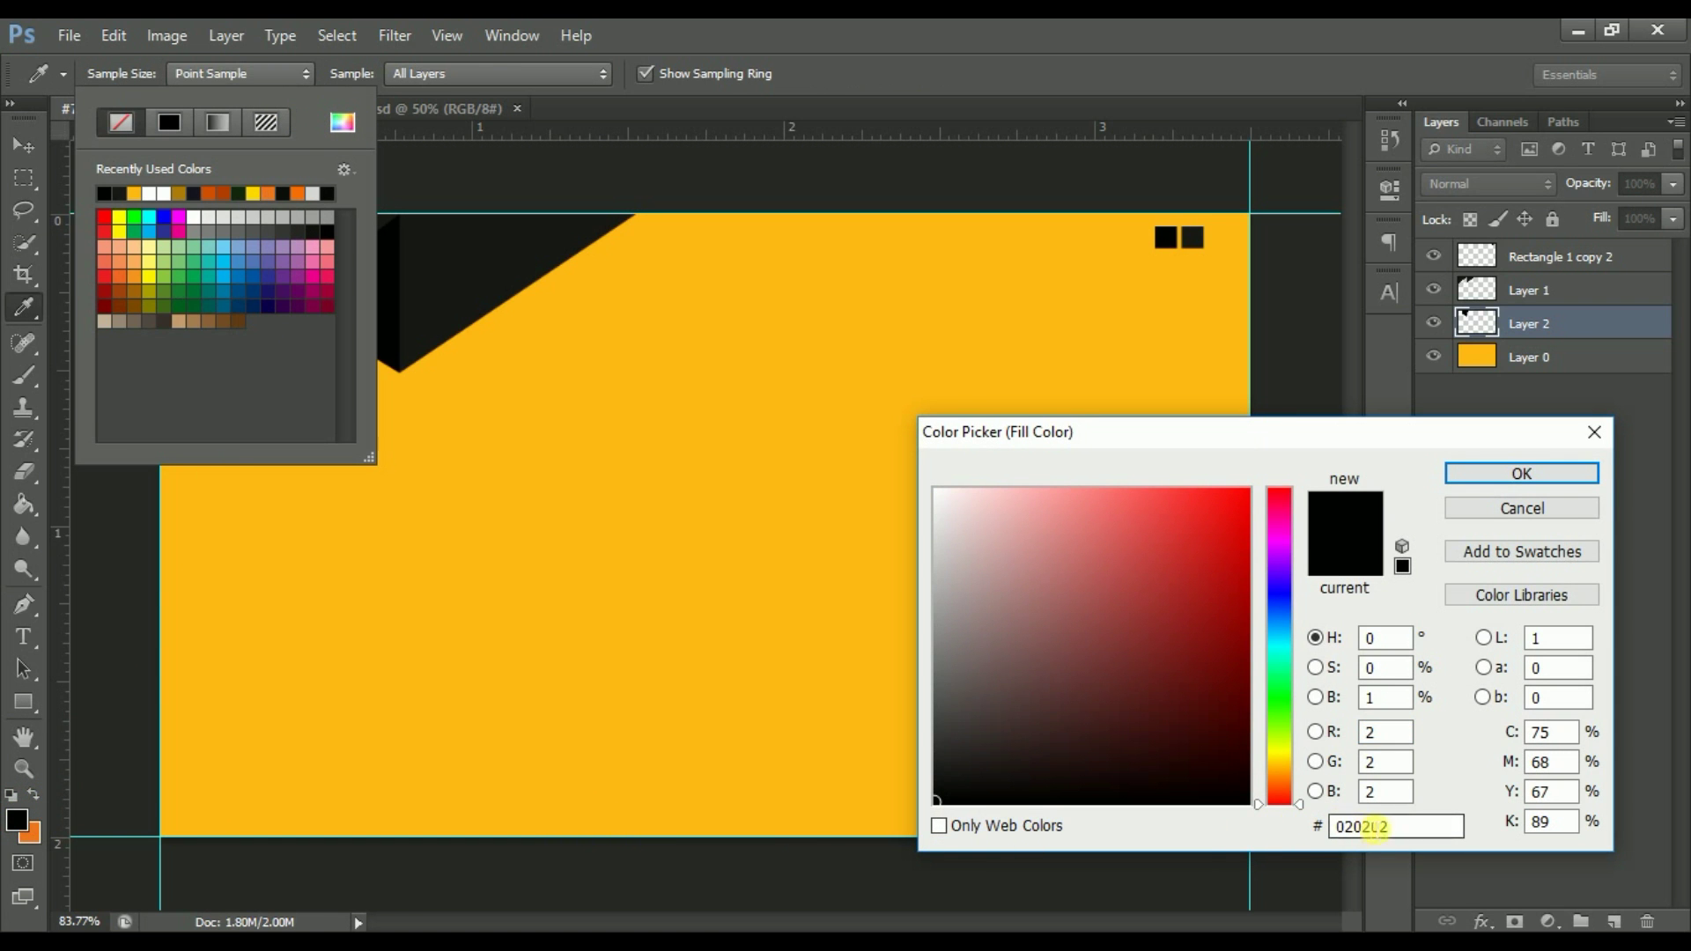
click(1508, 474)
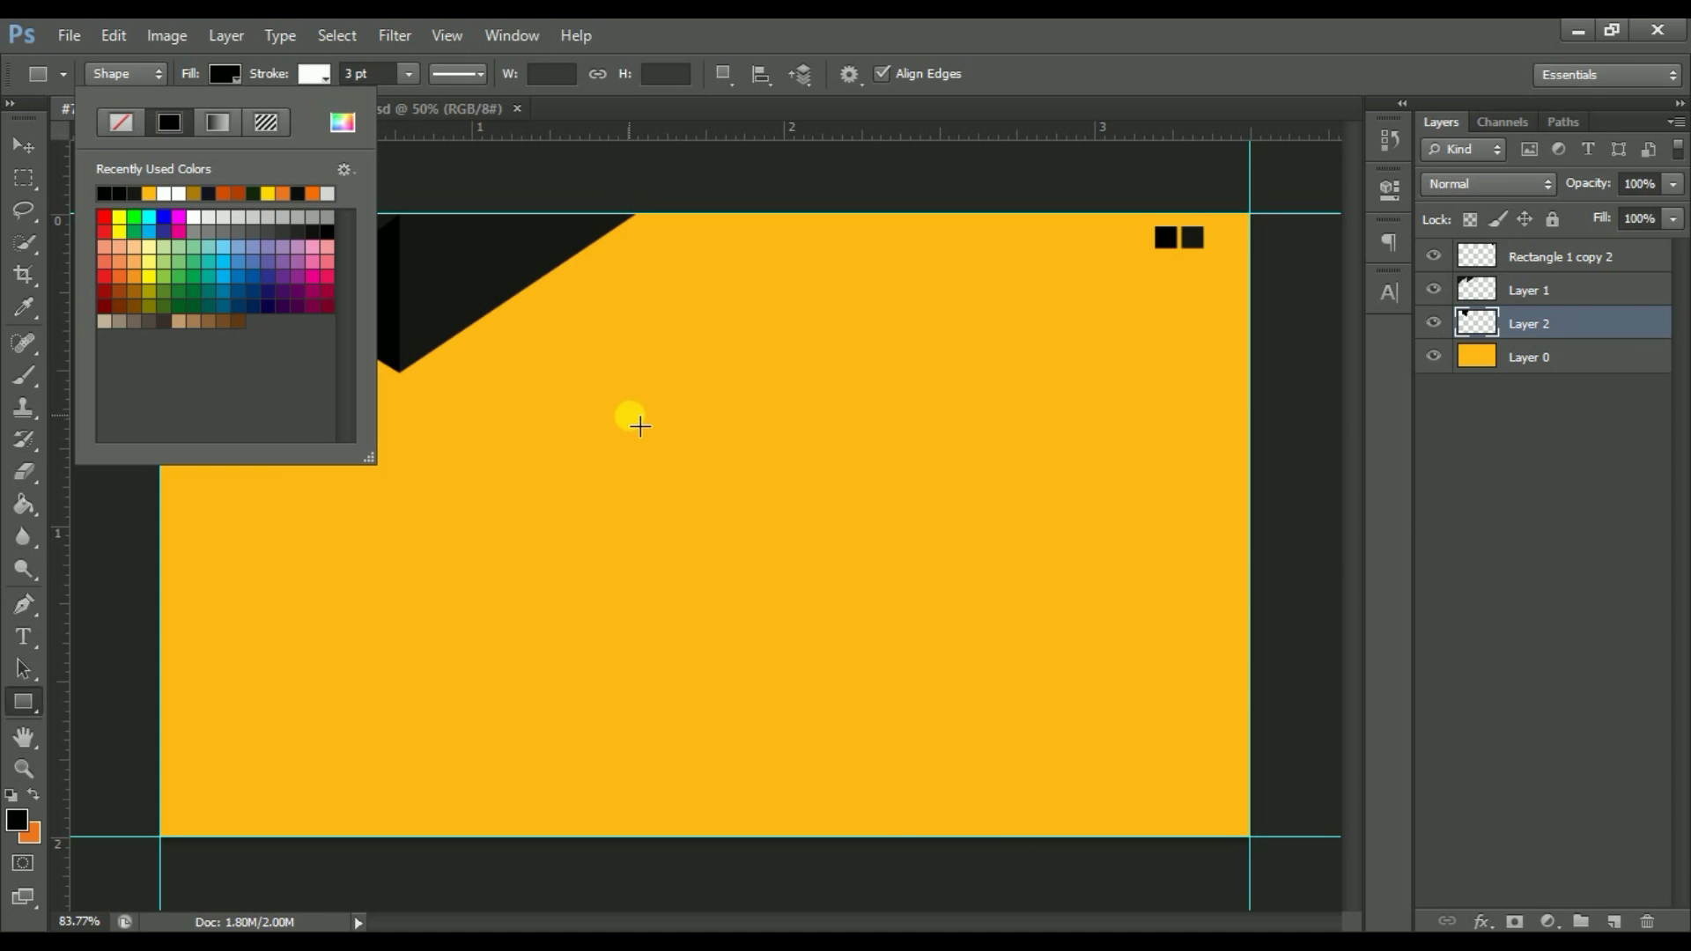
click(546, 401)
drag(546, 401, 558, 702)
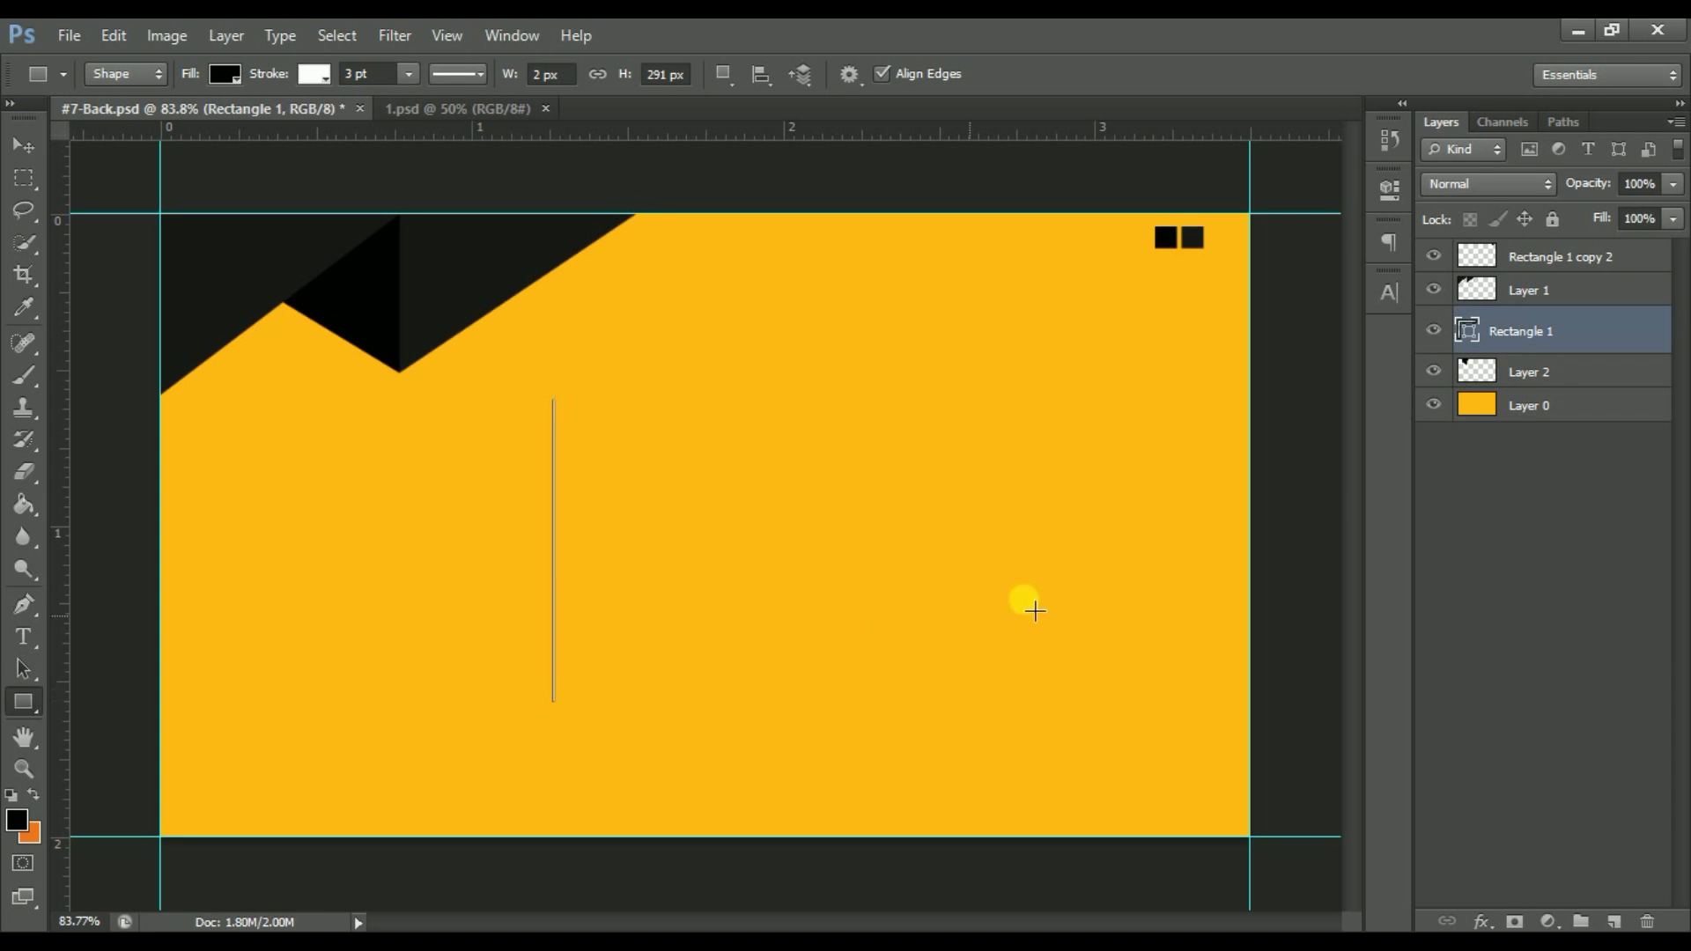
Step: Set the Rectangle 1 divider's stroke to No Color
click(1537, 378)
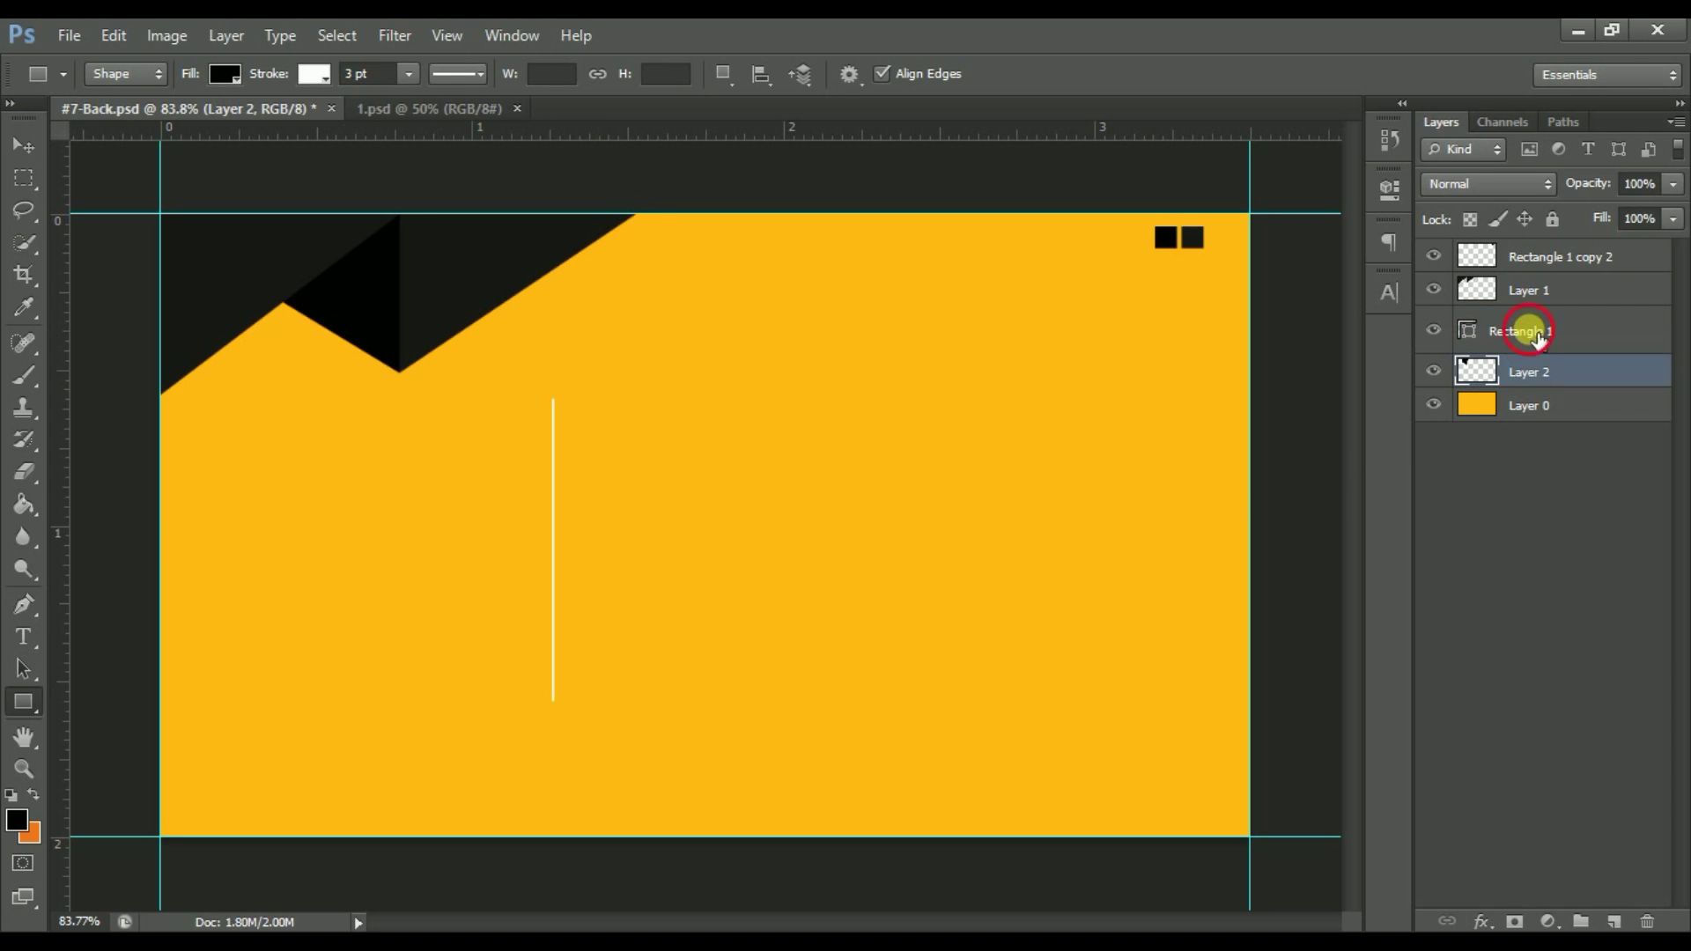
click(1530, 331)
click(325, 76)
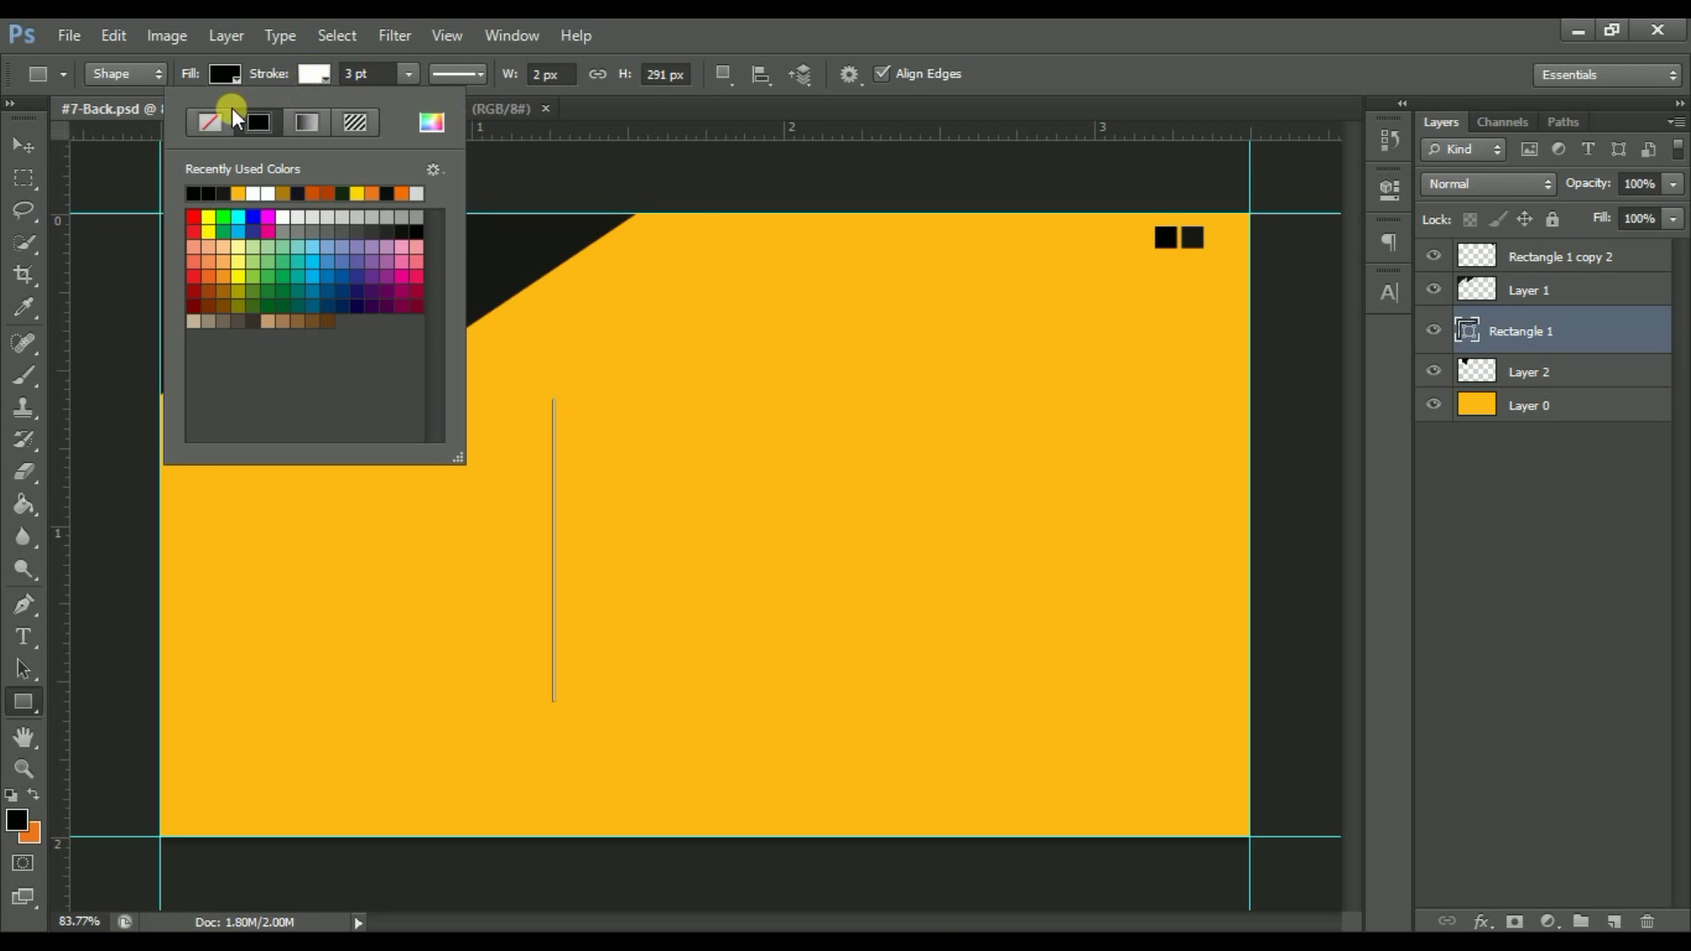
click(210, 122)
click(1629, 634)
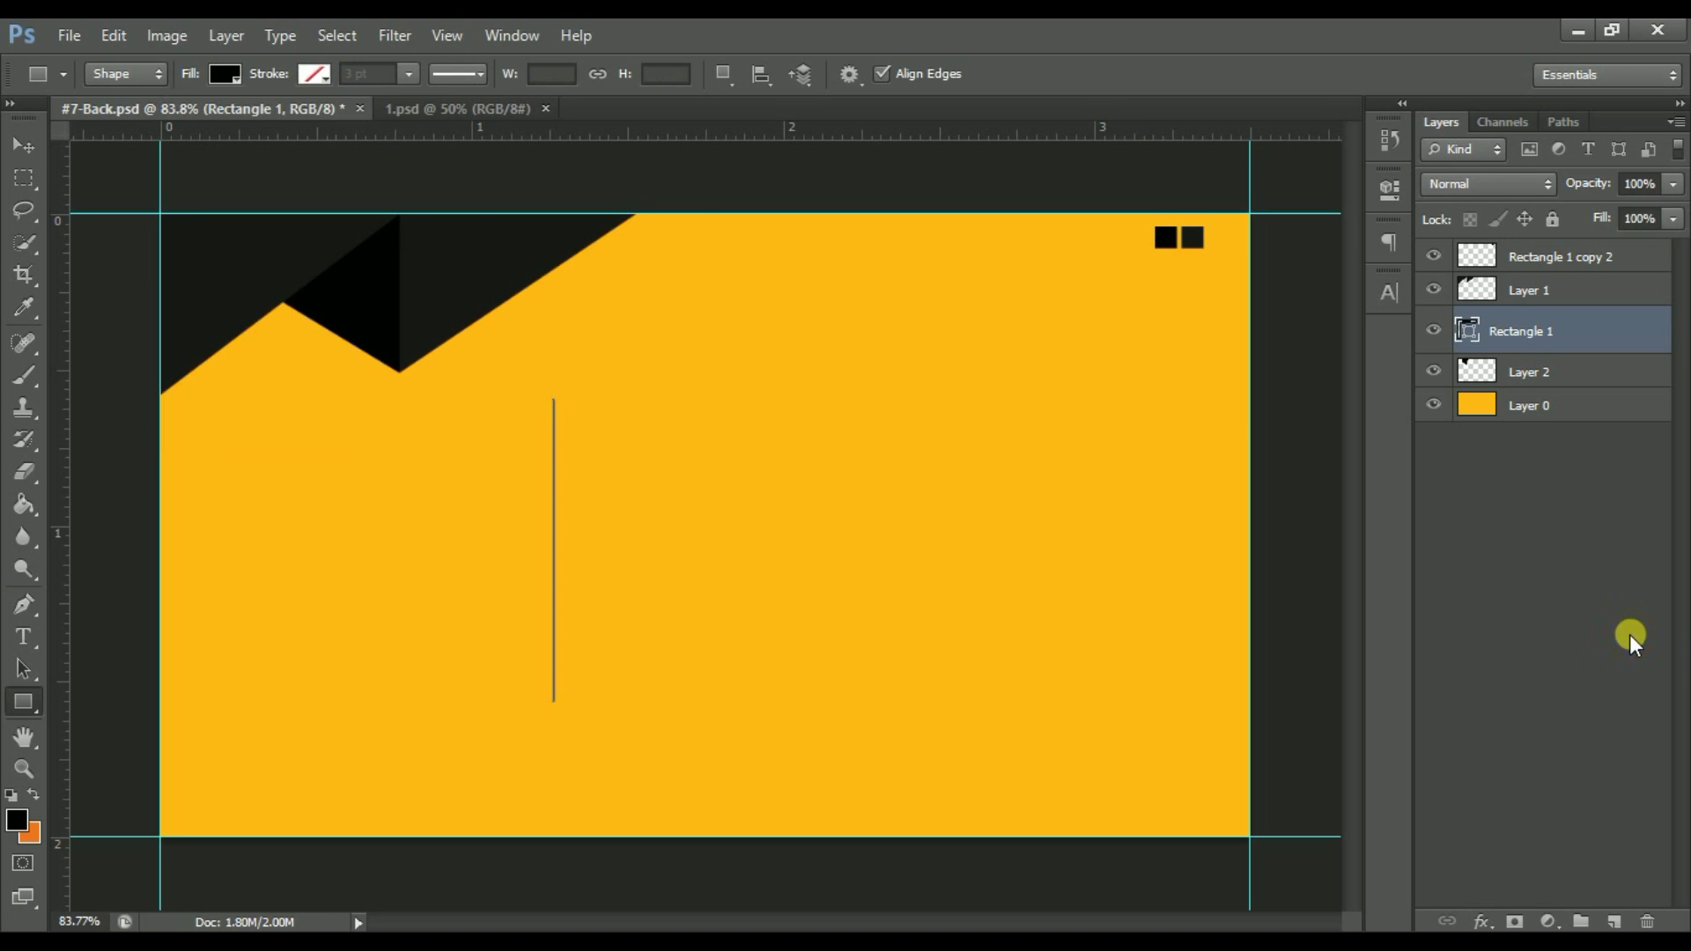
click(1604, 542)
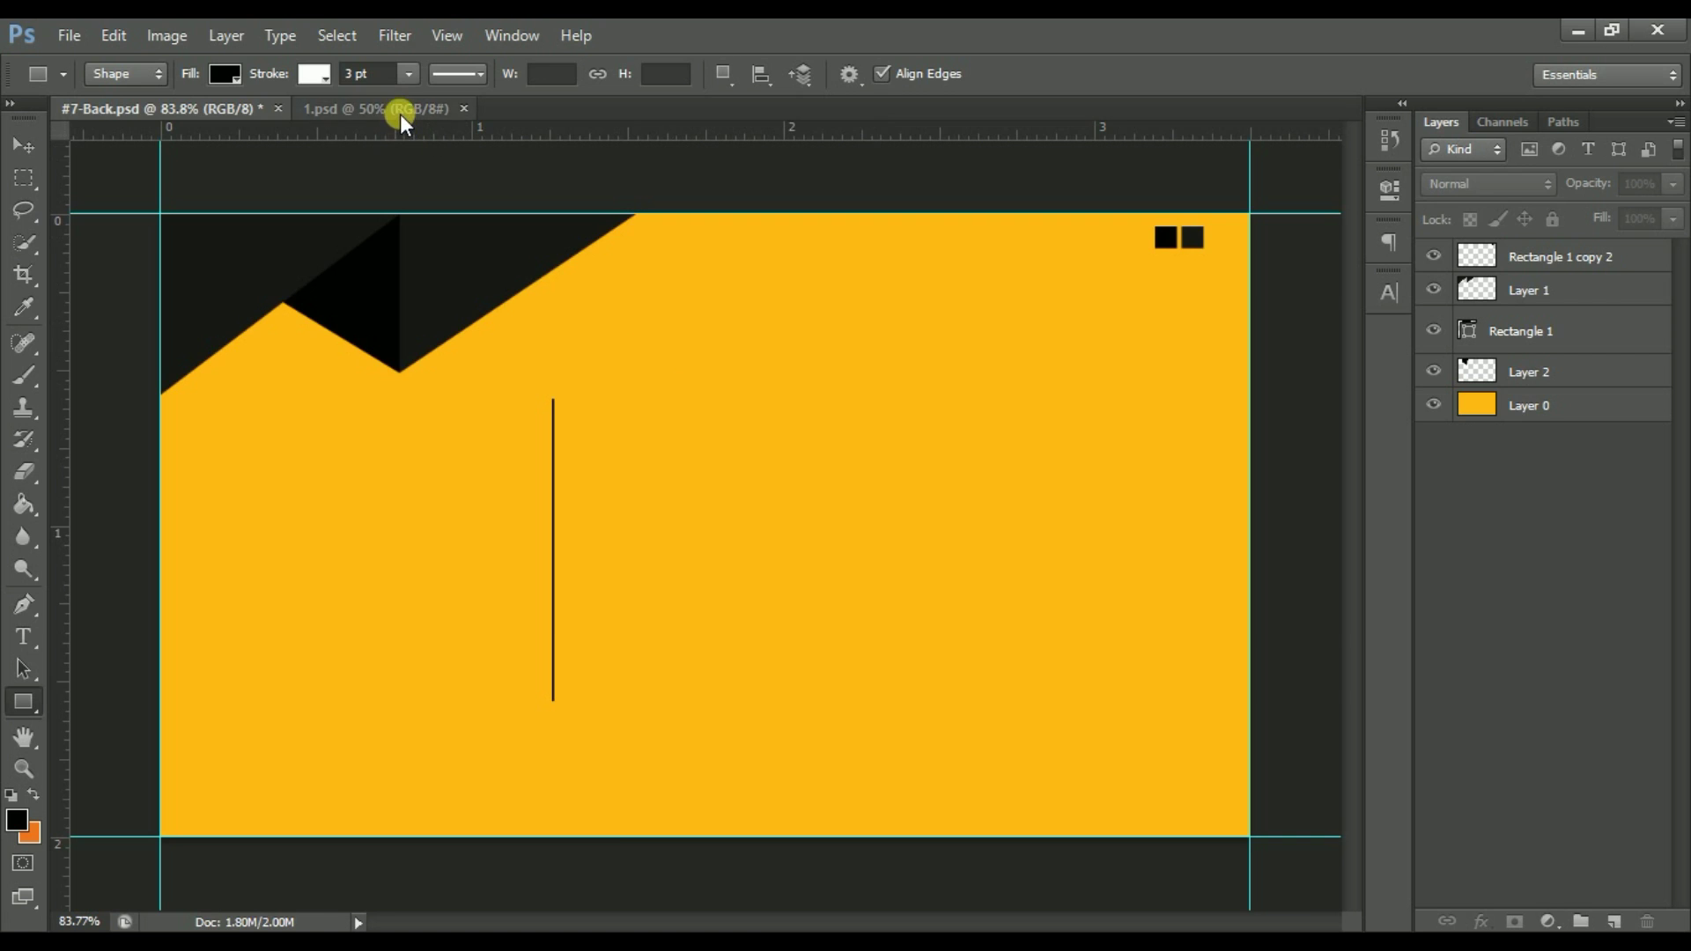
click(400, 113)
Step: Drag the c copy dc logo from 1.psd onto the card and scale it to about 62%
click(1534, 288)
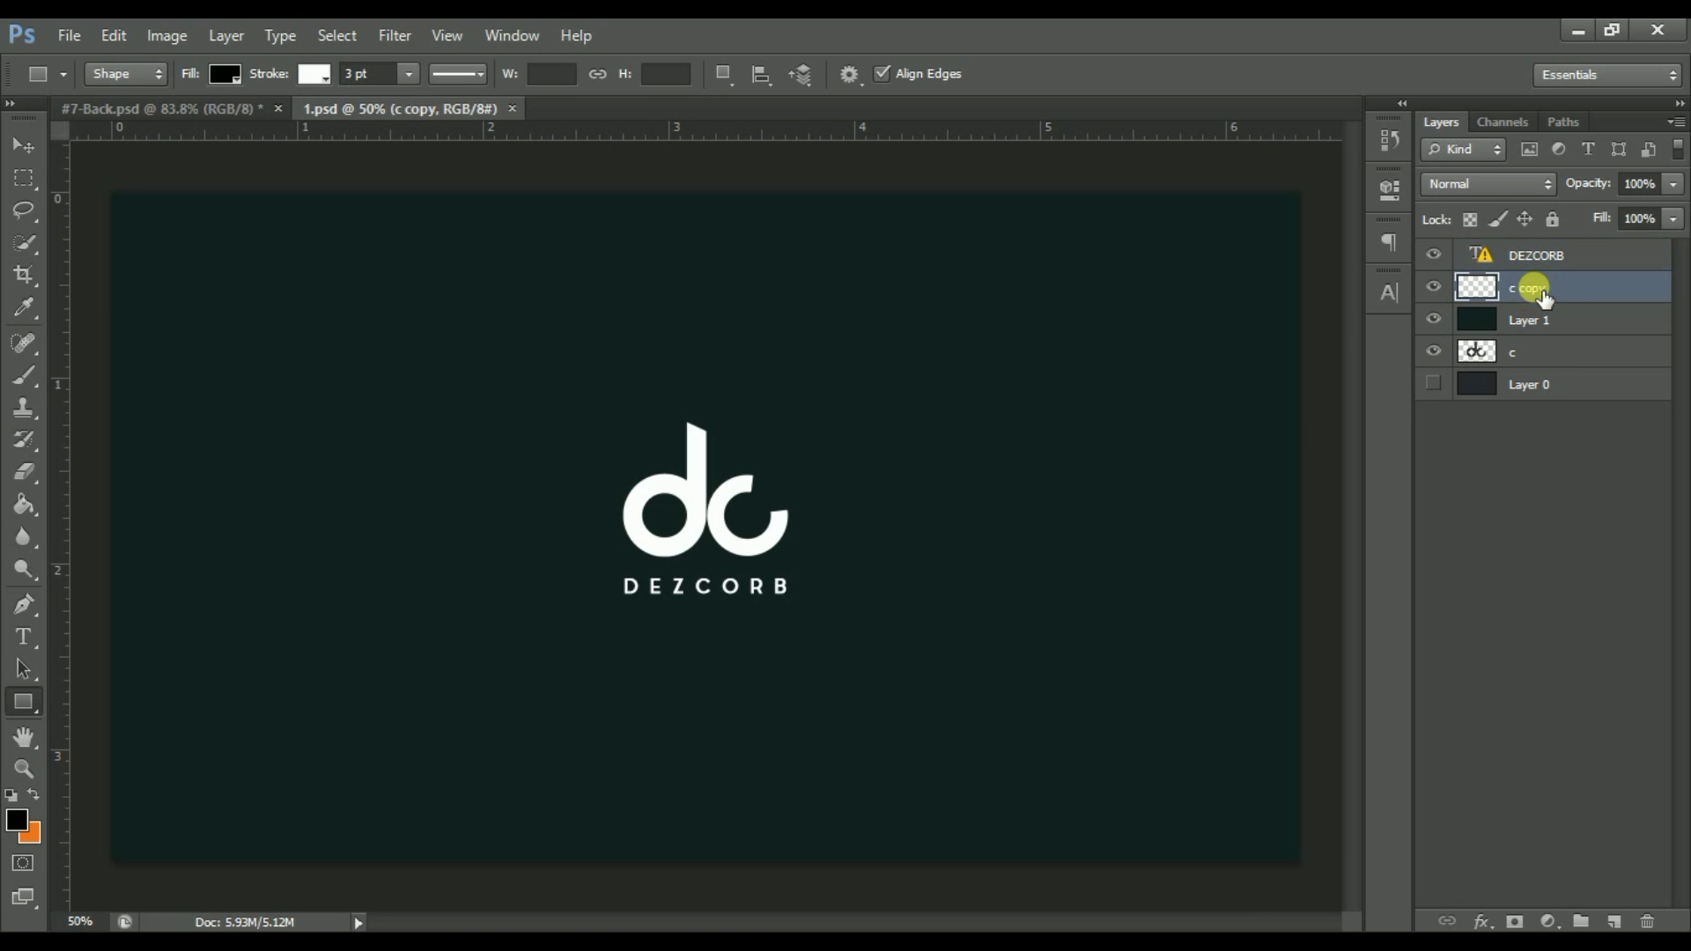
click(24, 145)
mouse_move(504, 434)
mouse_down()
mouse_move(454, 319)
mouse_move(265, 123)
mouse_move(396, 568)
mouse_move(345, 592)
mouse_up()
key(ctrl+t)
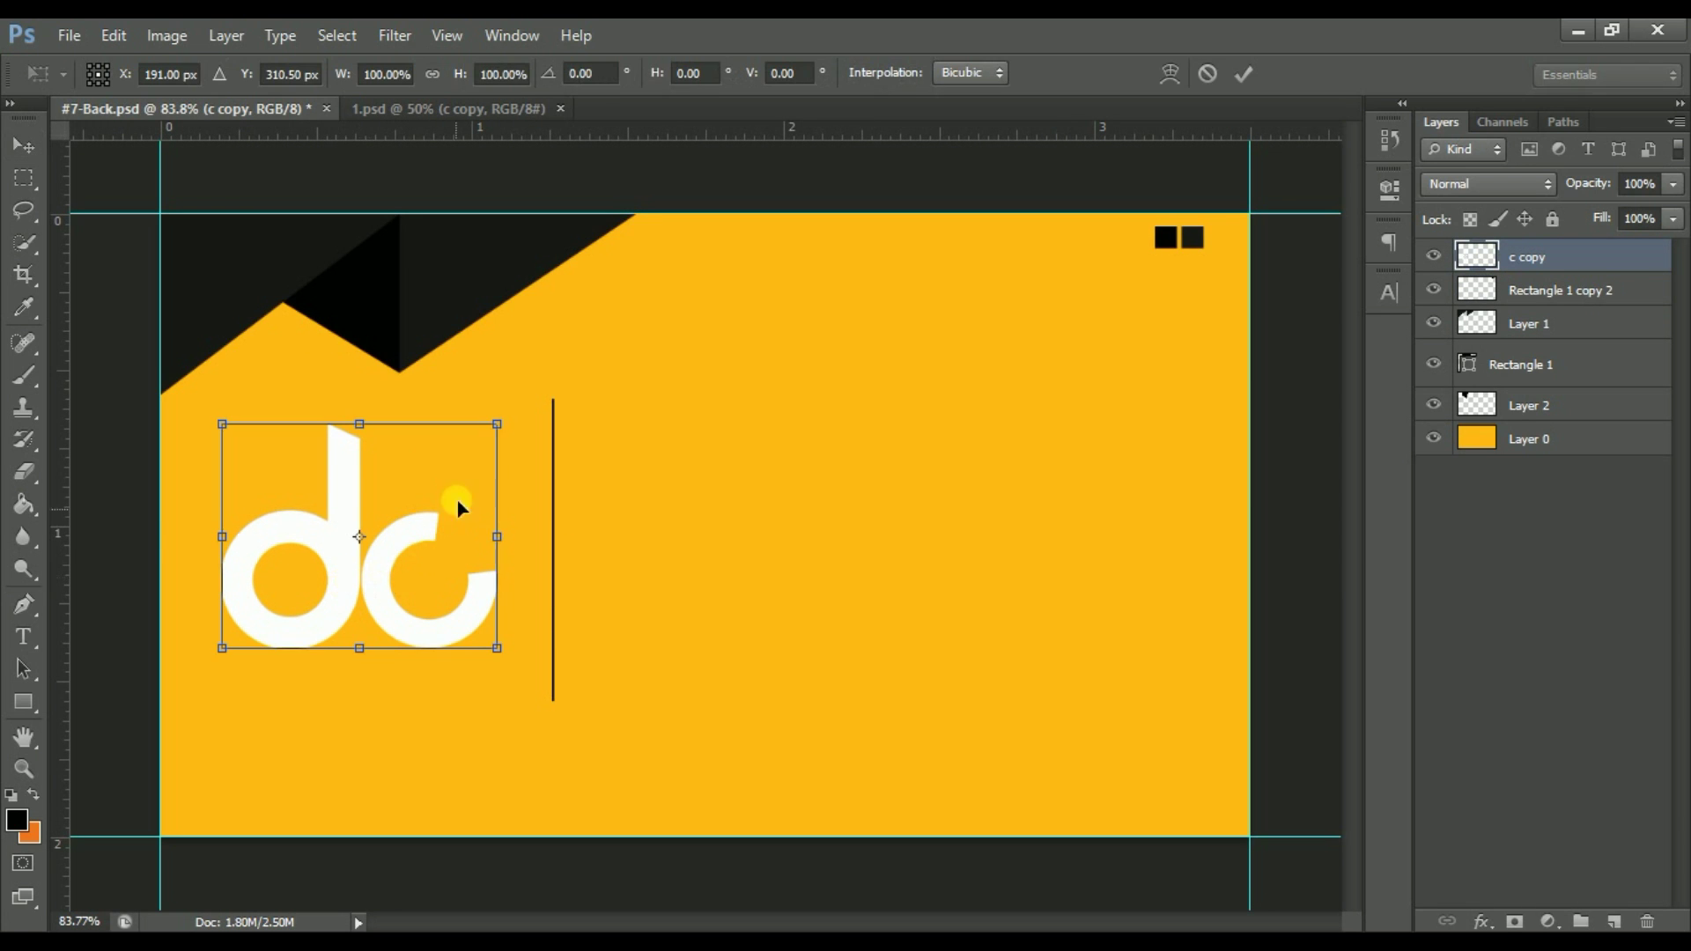
mouse_move(493, 426)
mouse_down()
mouse_move(485, 452)
mouse_move(445, 467)
mouse_move(446, 506)
mouse_up()
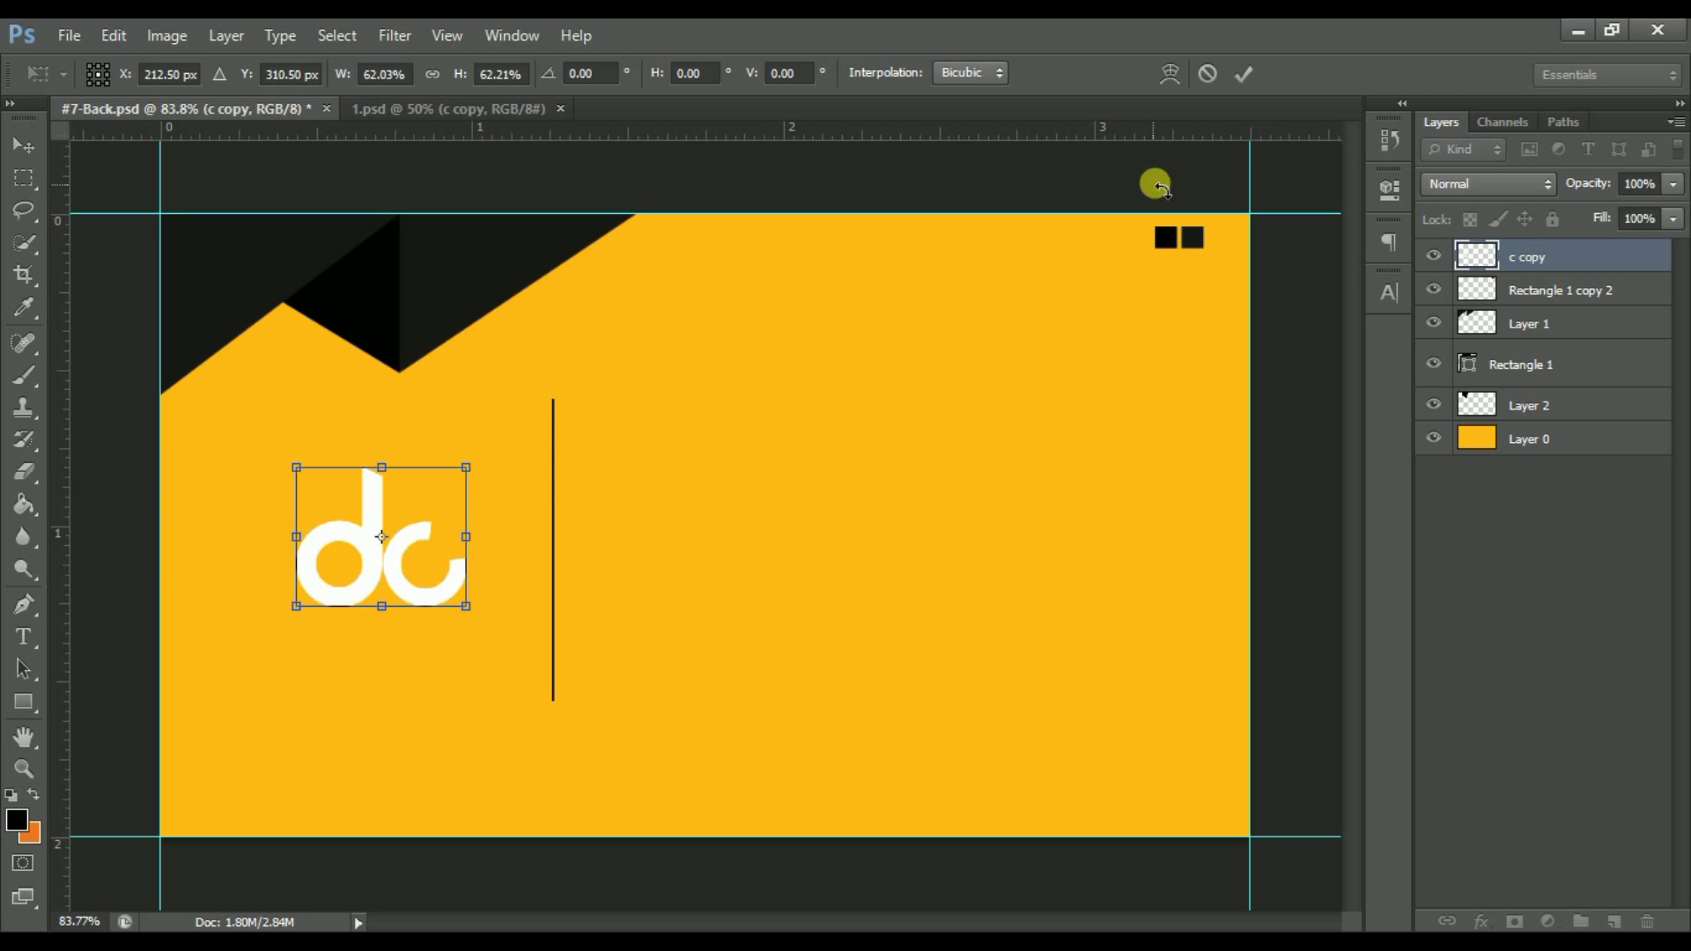
click(1242, 73)
right_click(1547, 256)
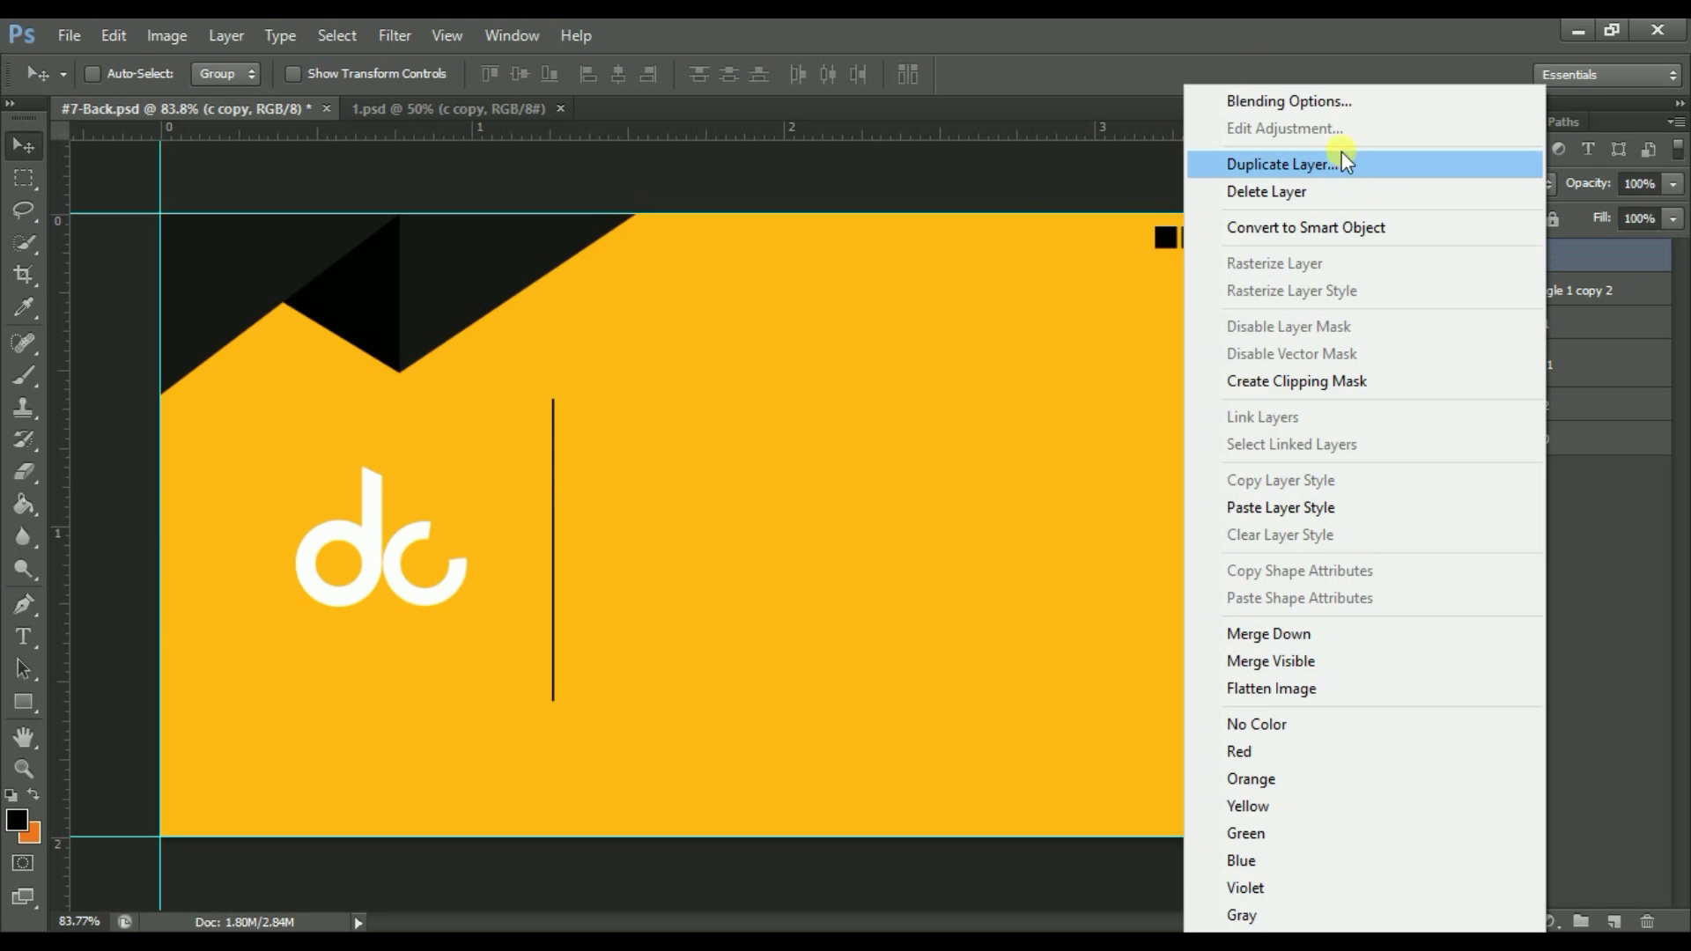
Step: Give the c copy logo layer a #181818 Color Overlay sampled from the top shapes
click(1328, 102)
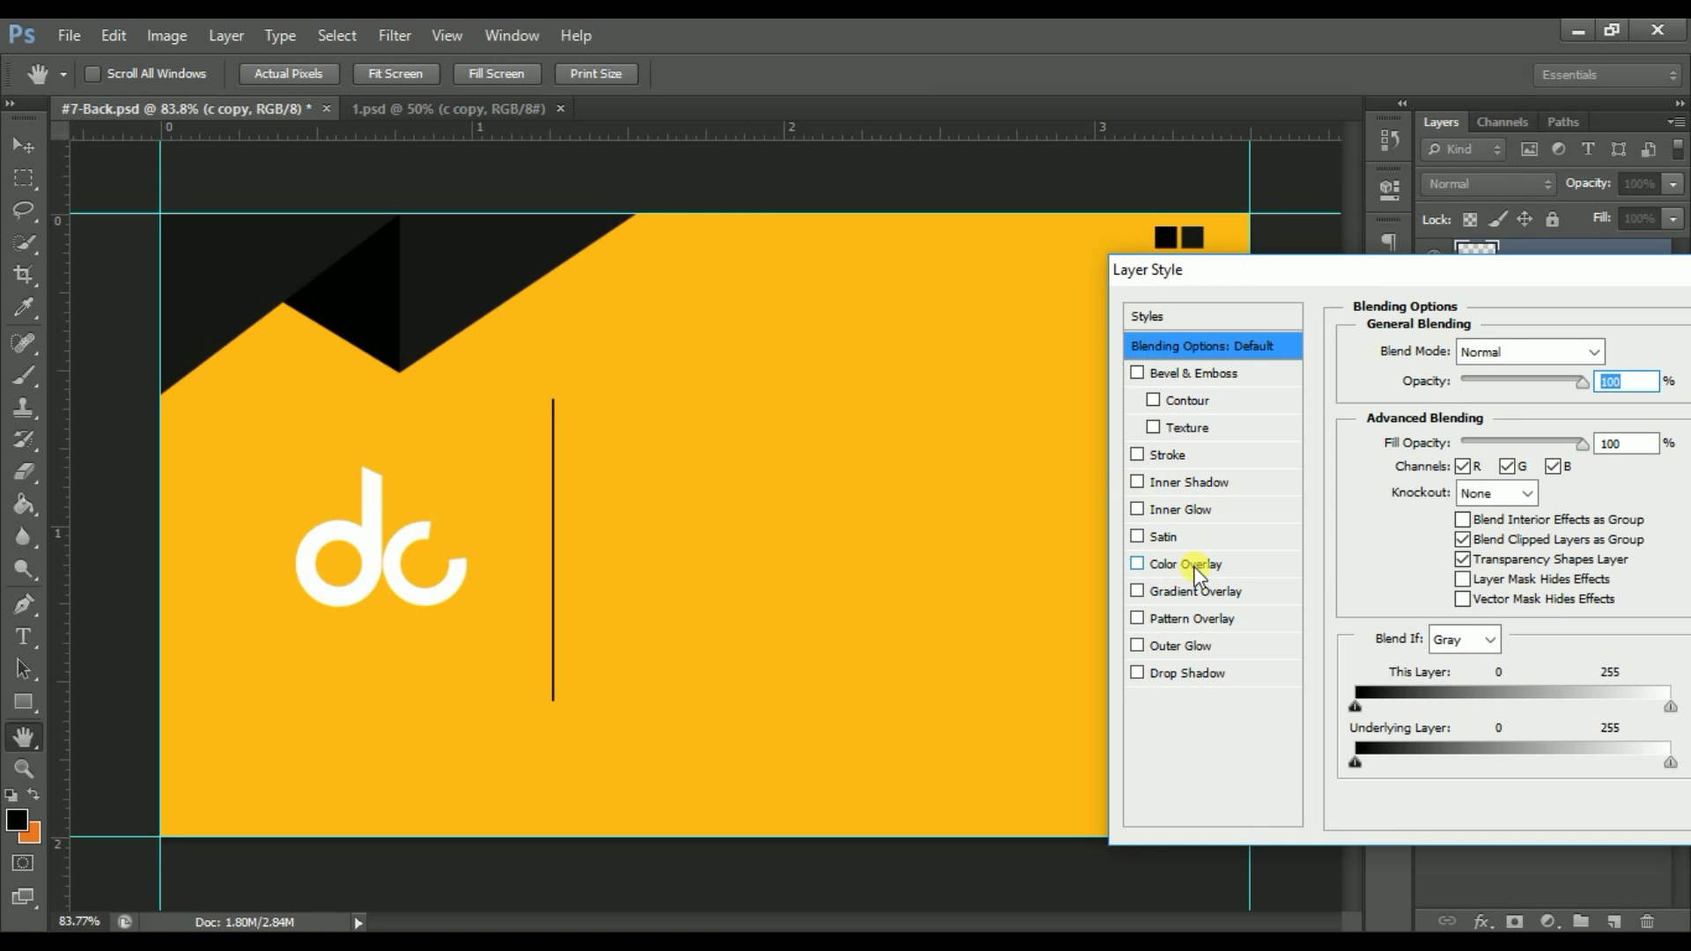
click(1196, 567)
drag(1320, 275, 1013, 286)
click(1334, 371)
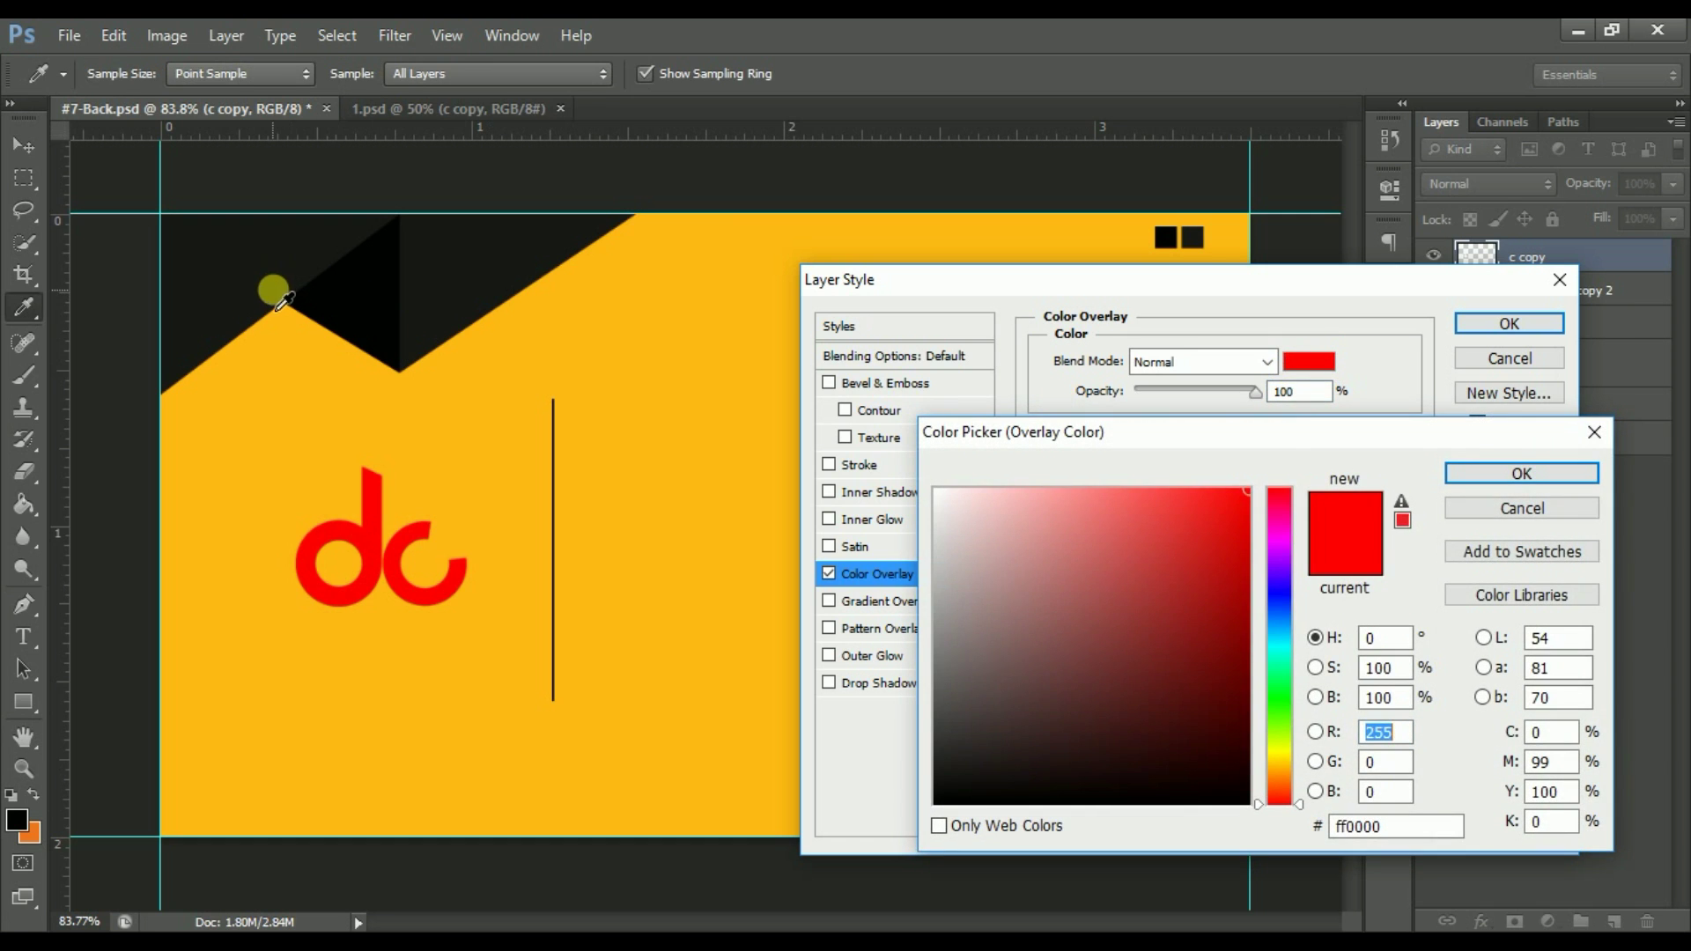
click(269, 287)
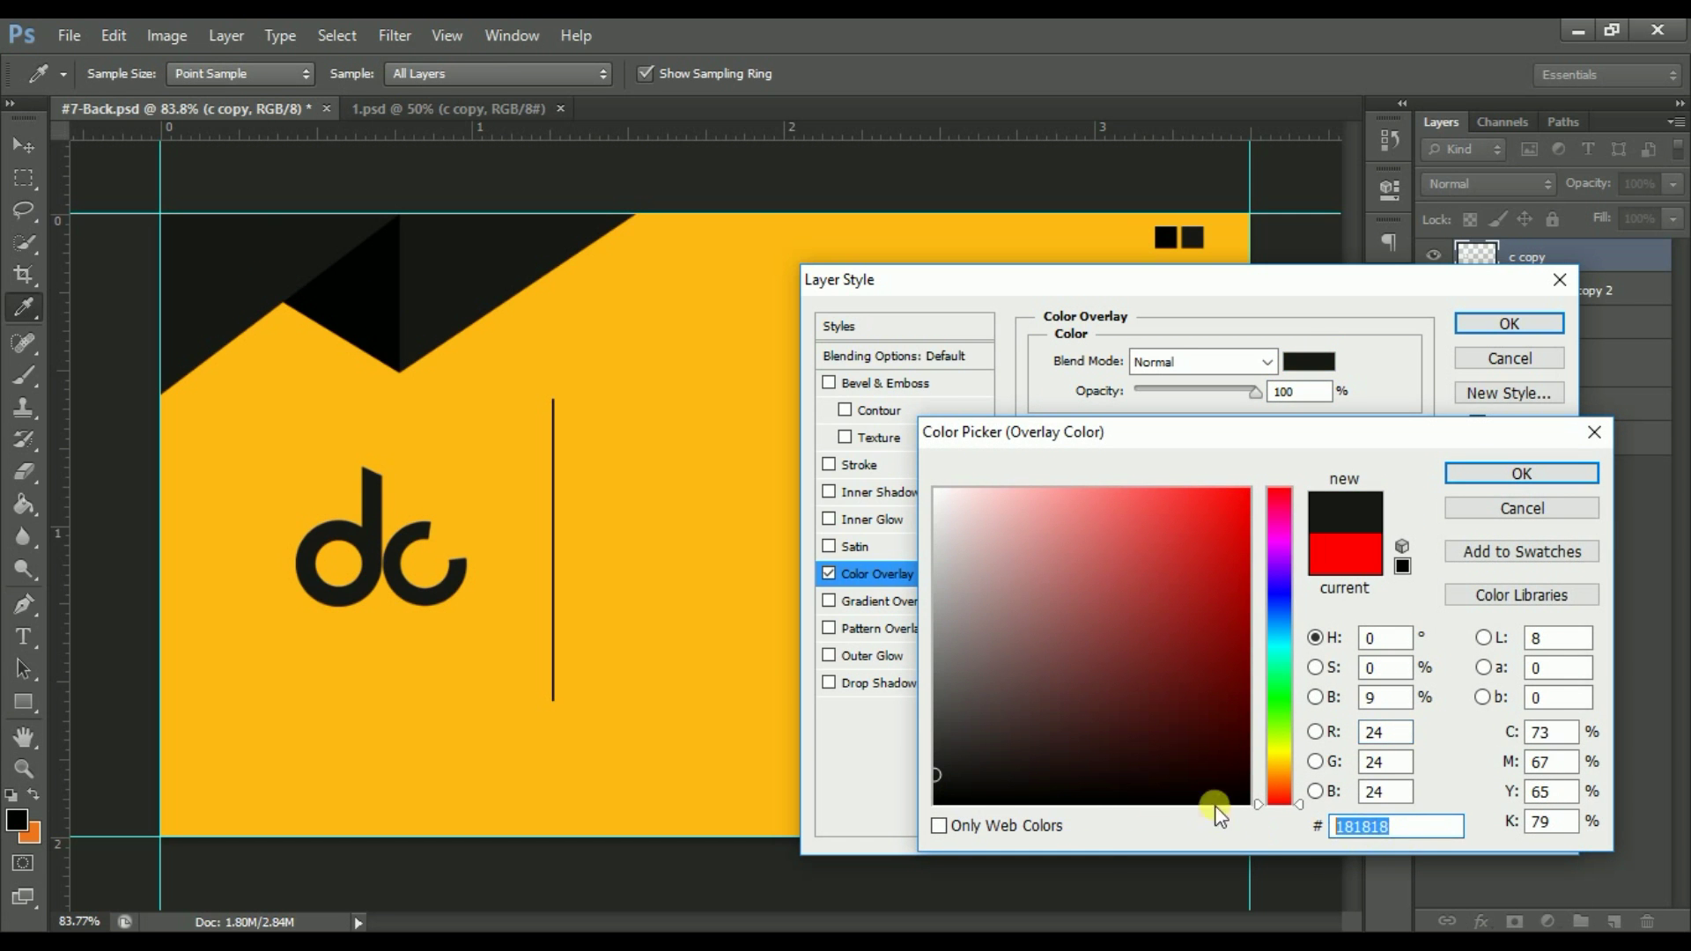
click(1522, 473)
click(1508, 324)
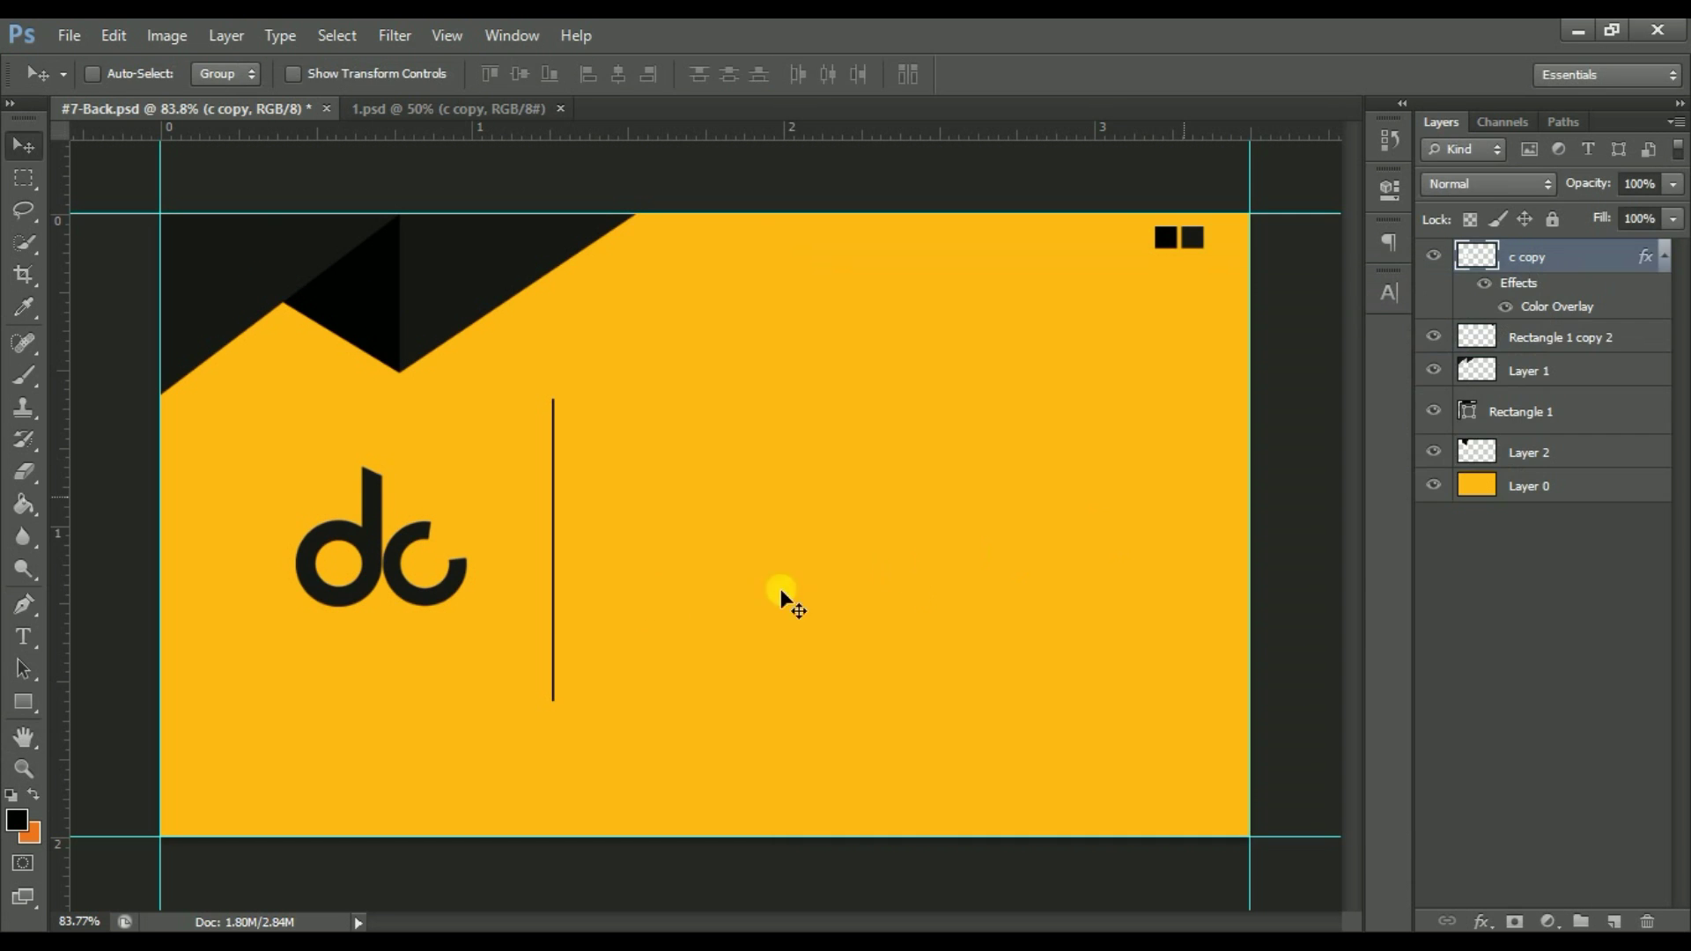
Step: Draw a black raindrop custom shape, about 166 × 267 px, right of the divider
click(21, 703)
click(154, 815)
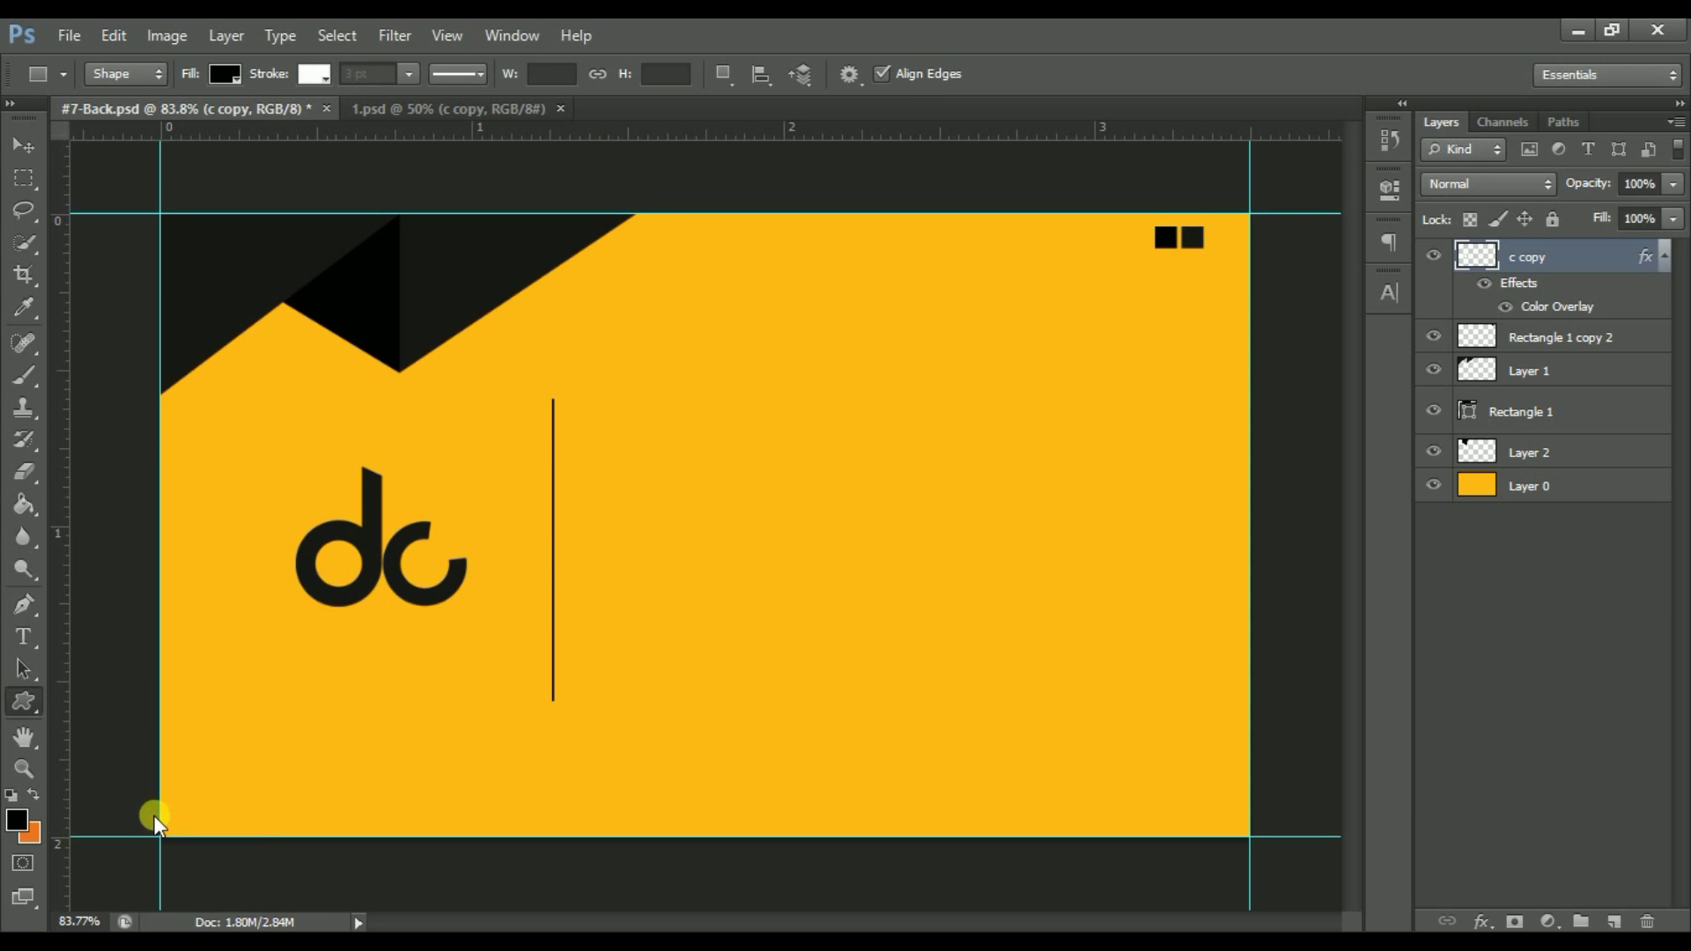
right_click(935, 414)
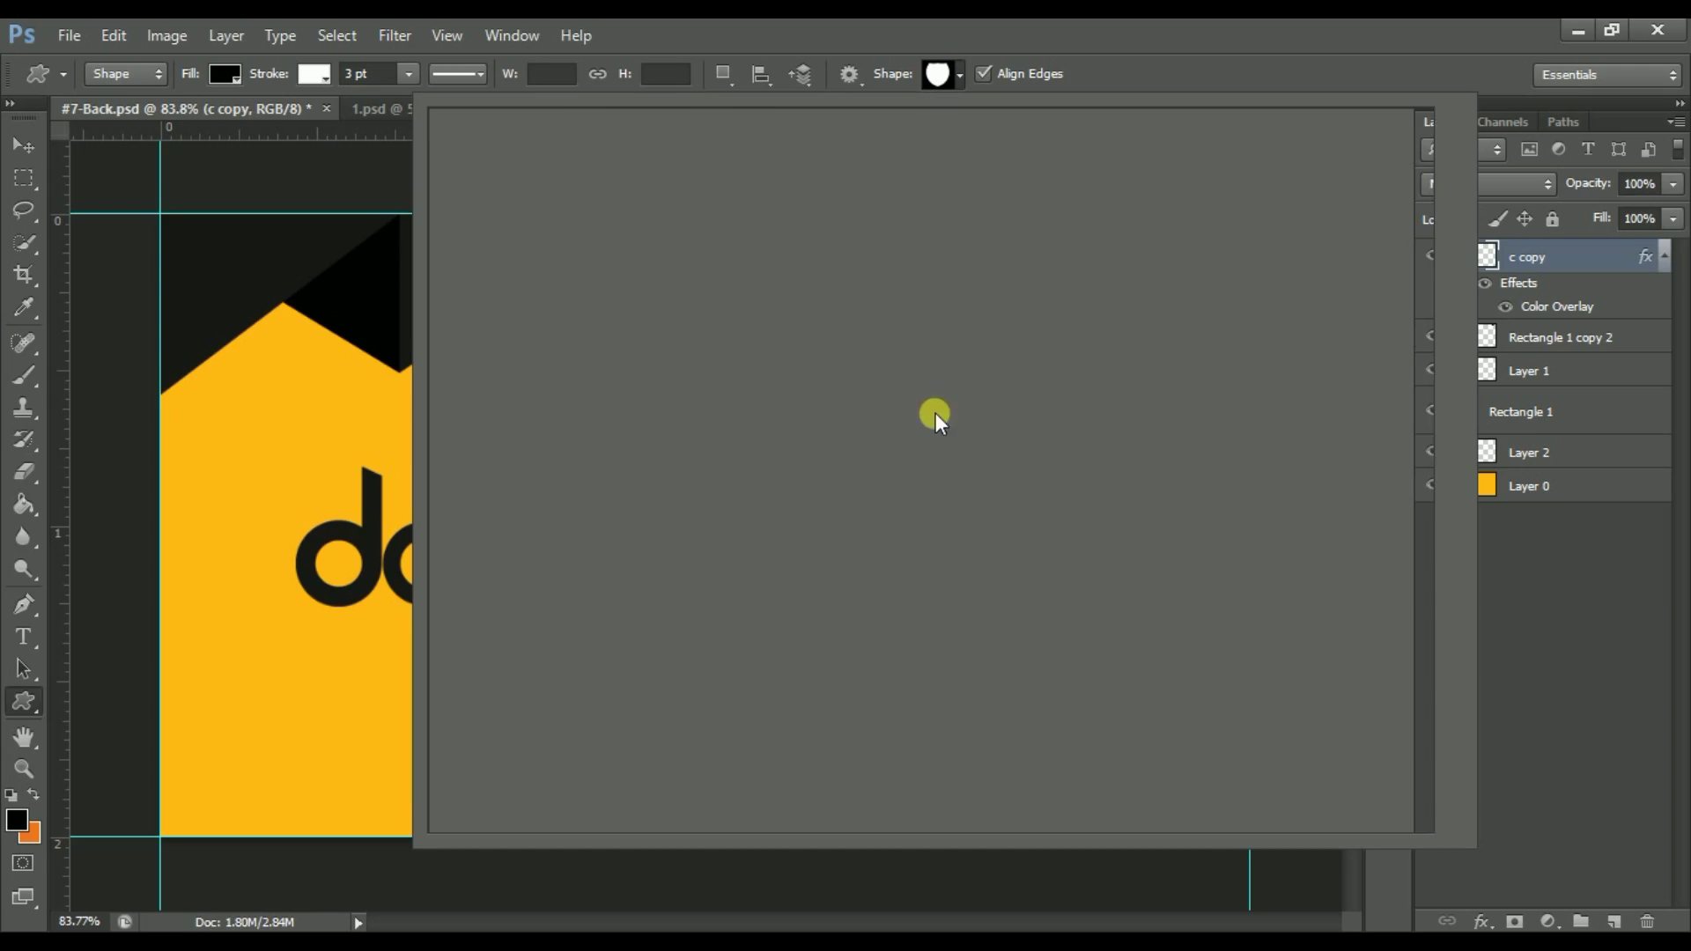
scroll(933, 412, up, 3)
scroll(933, 412, up, 3)
scroll(933, 412, up, 2)
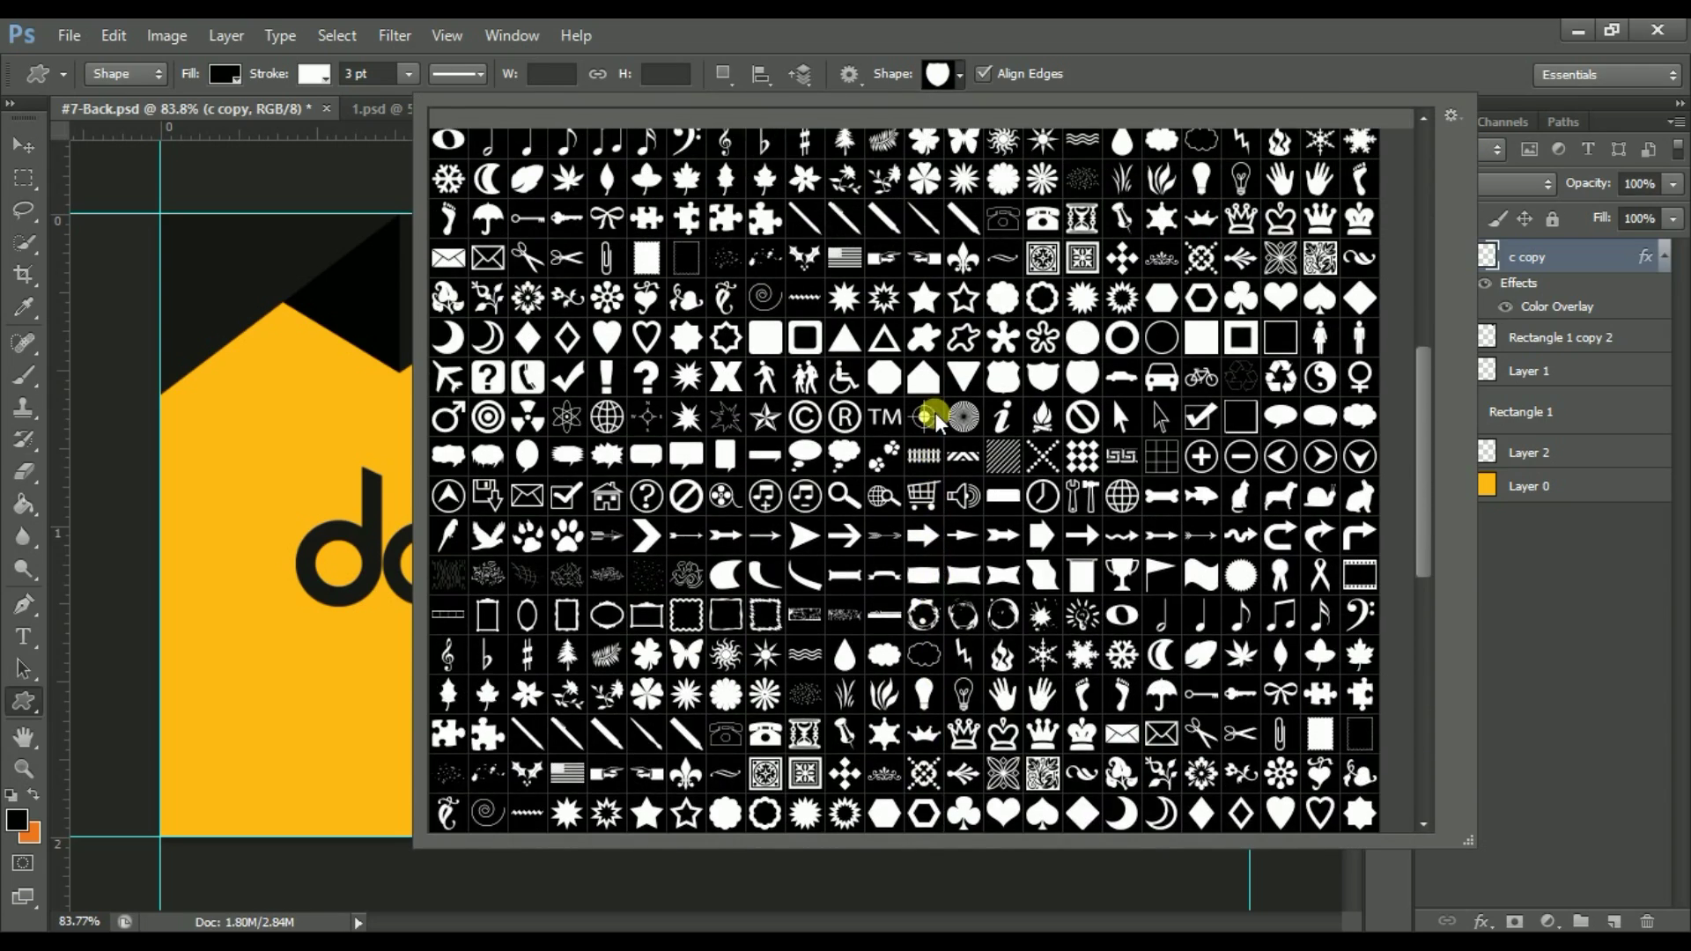
scroll(935, 414, up, 1)
scroll(935, 414, up, 2)
scroll(935, 414, up, 1)
scroll(934, 412, up, 1)
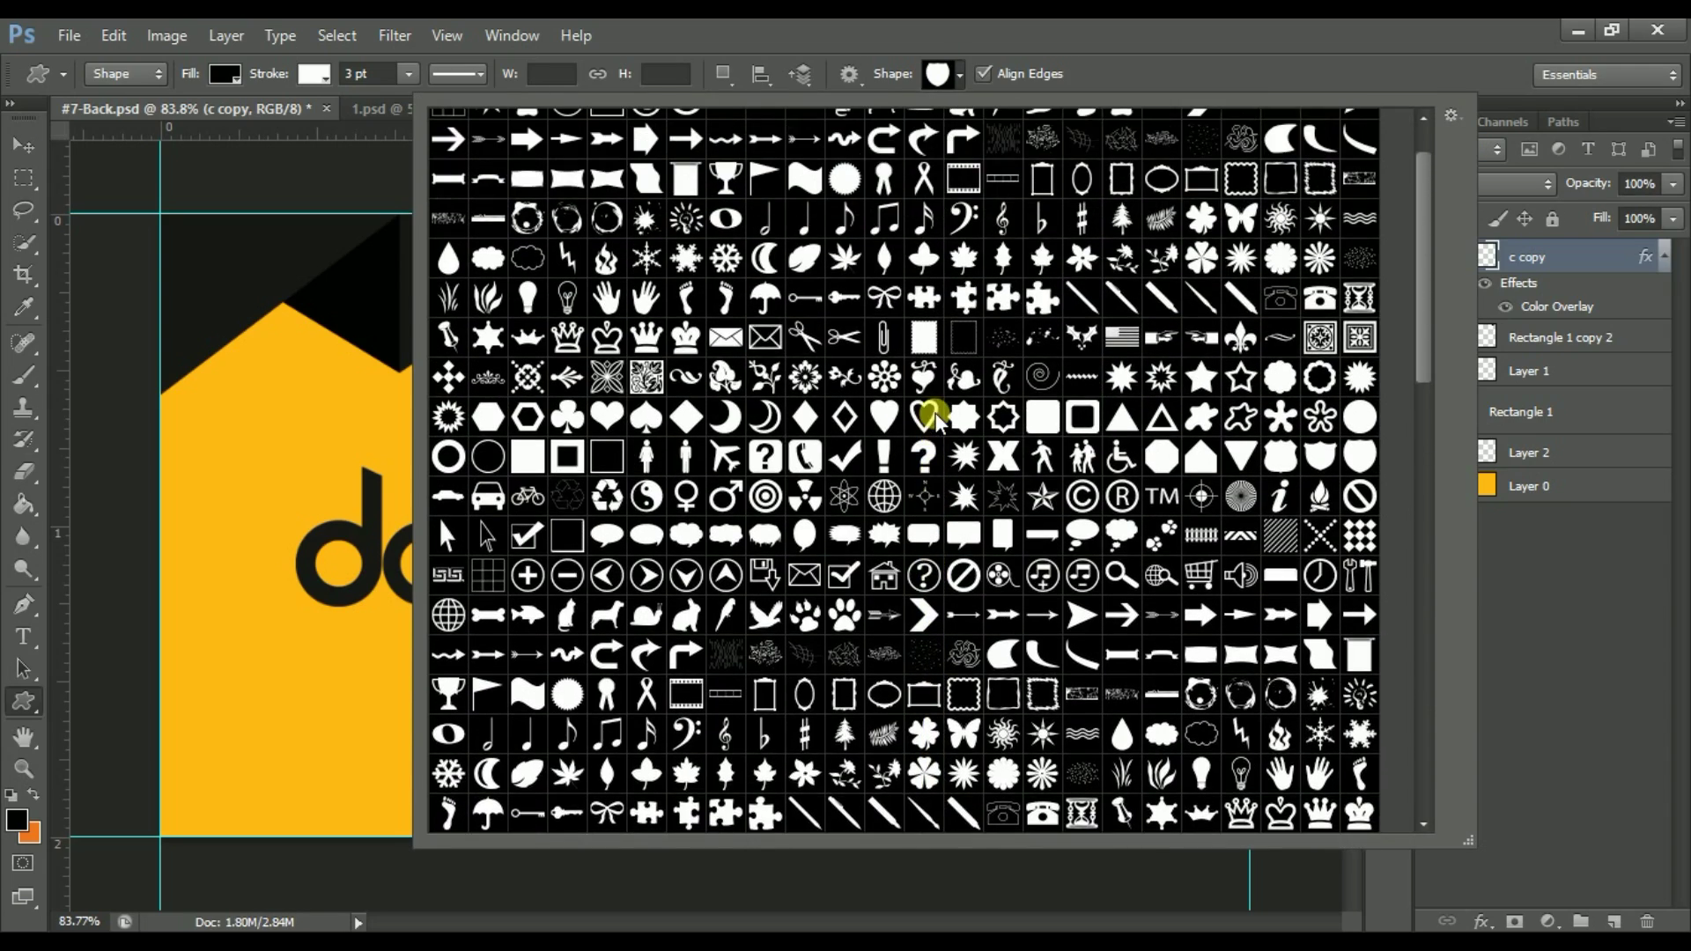
scroll(925, 408, up, 1)
click(447, 330)
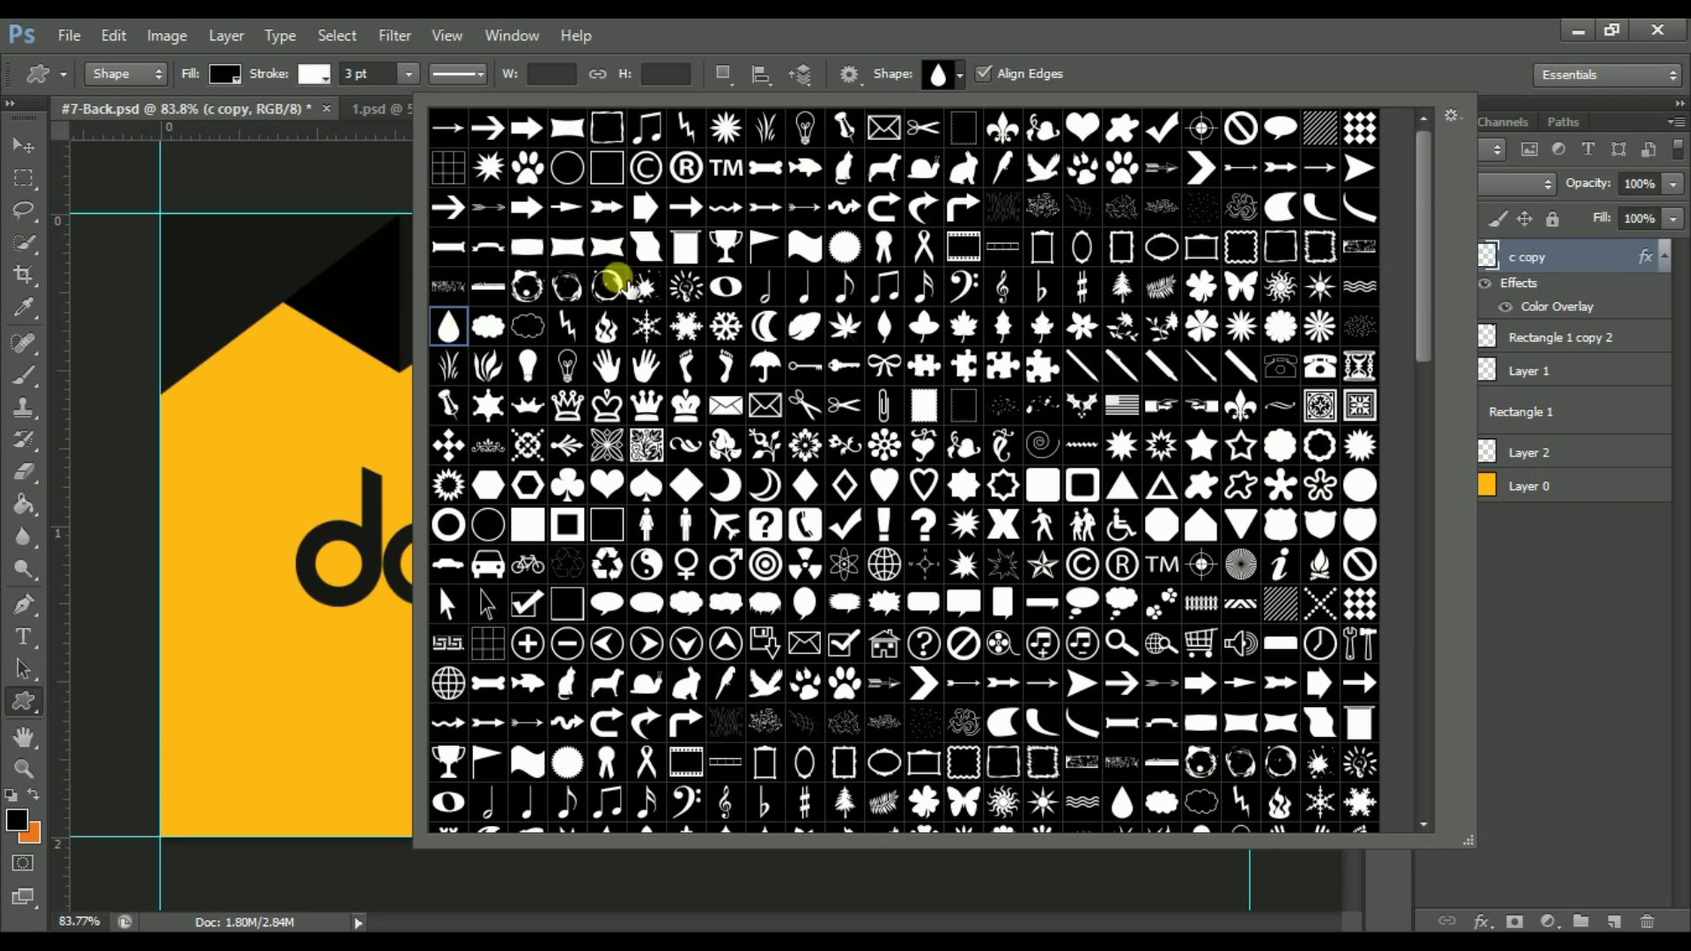
click(1090, 71)
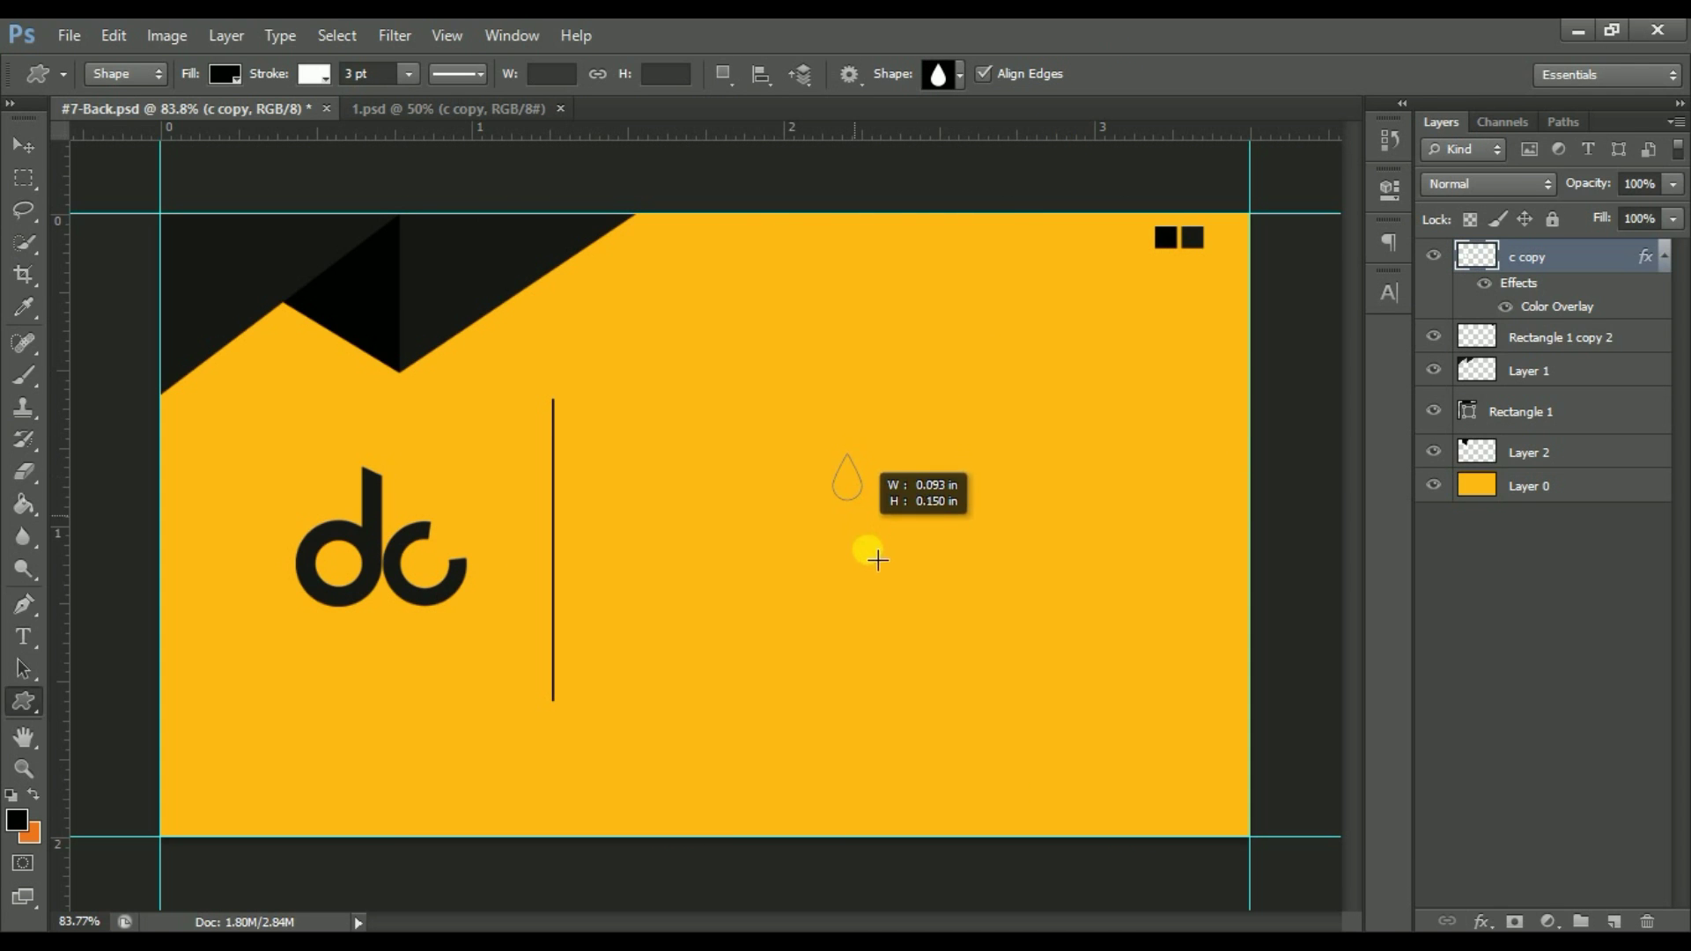
drag(847, 478, 932, 616)
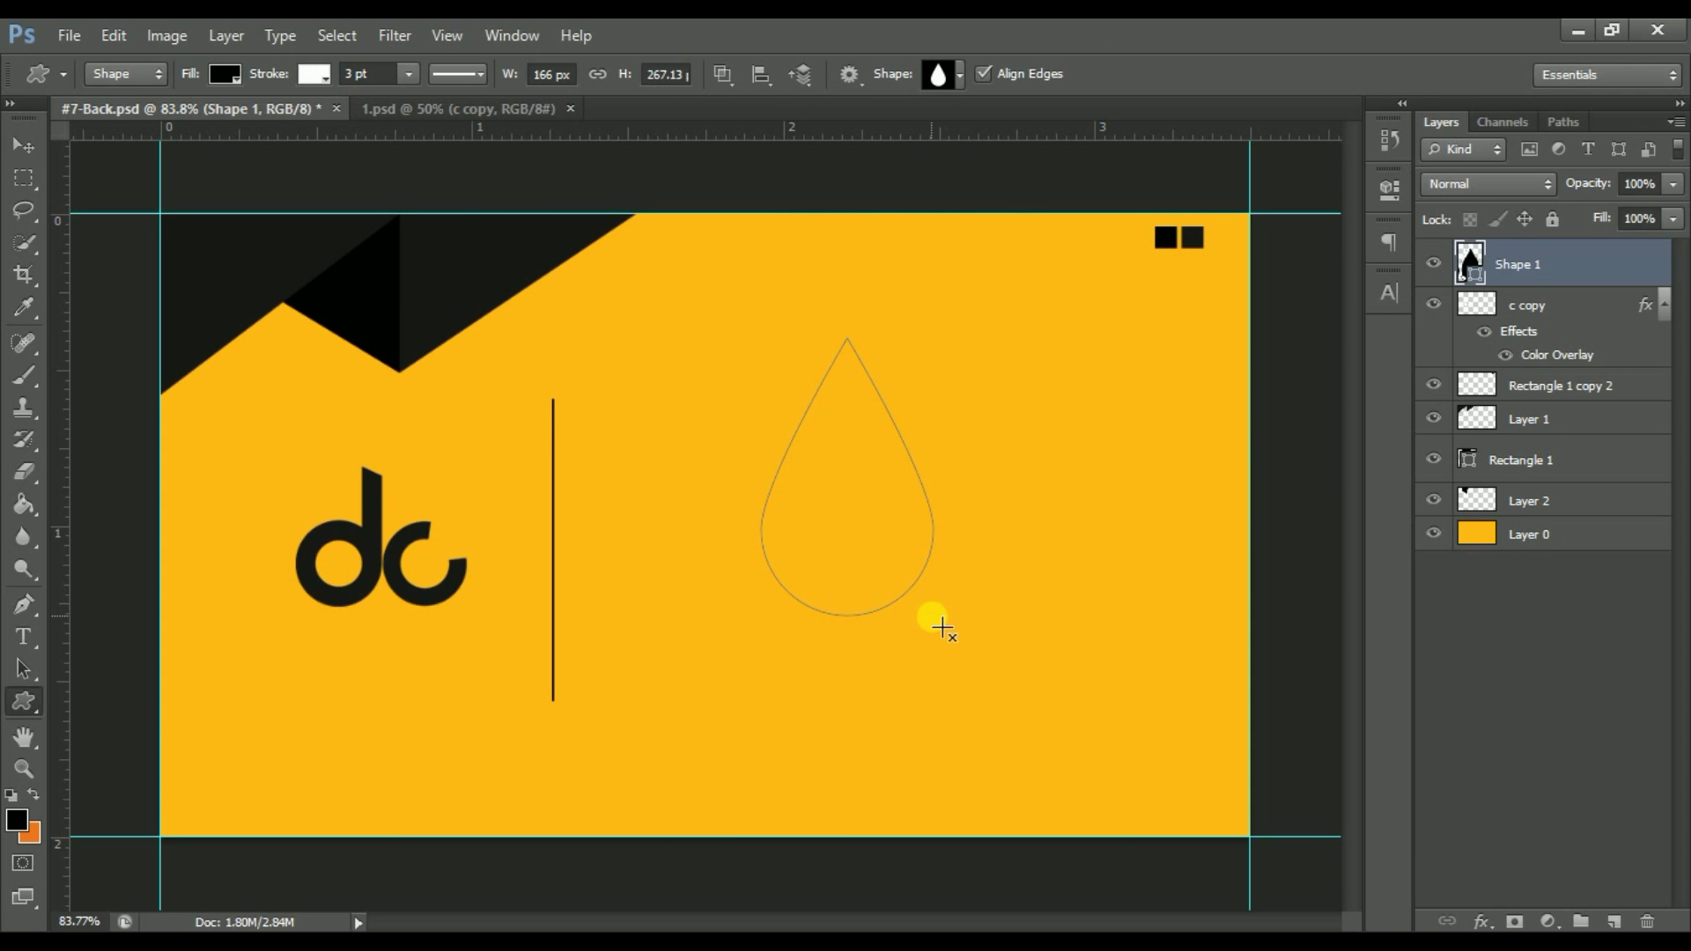
Step: Set the teardrop's stroke to No Color
click(314, 84)
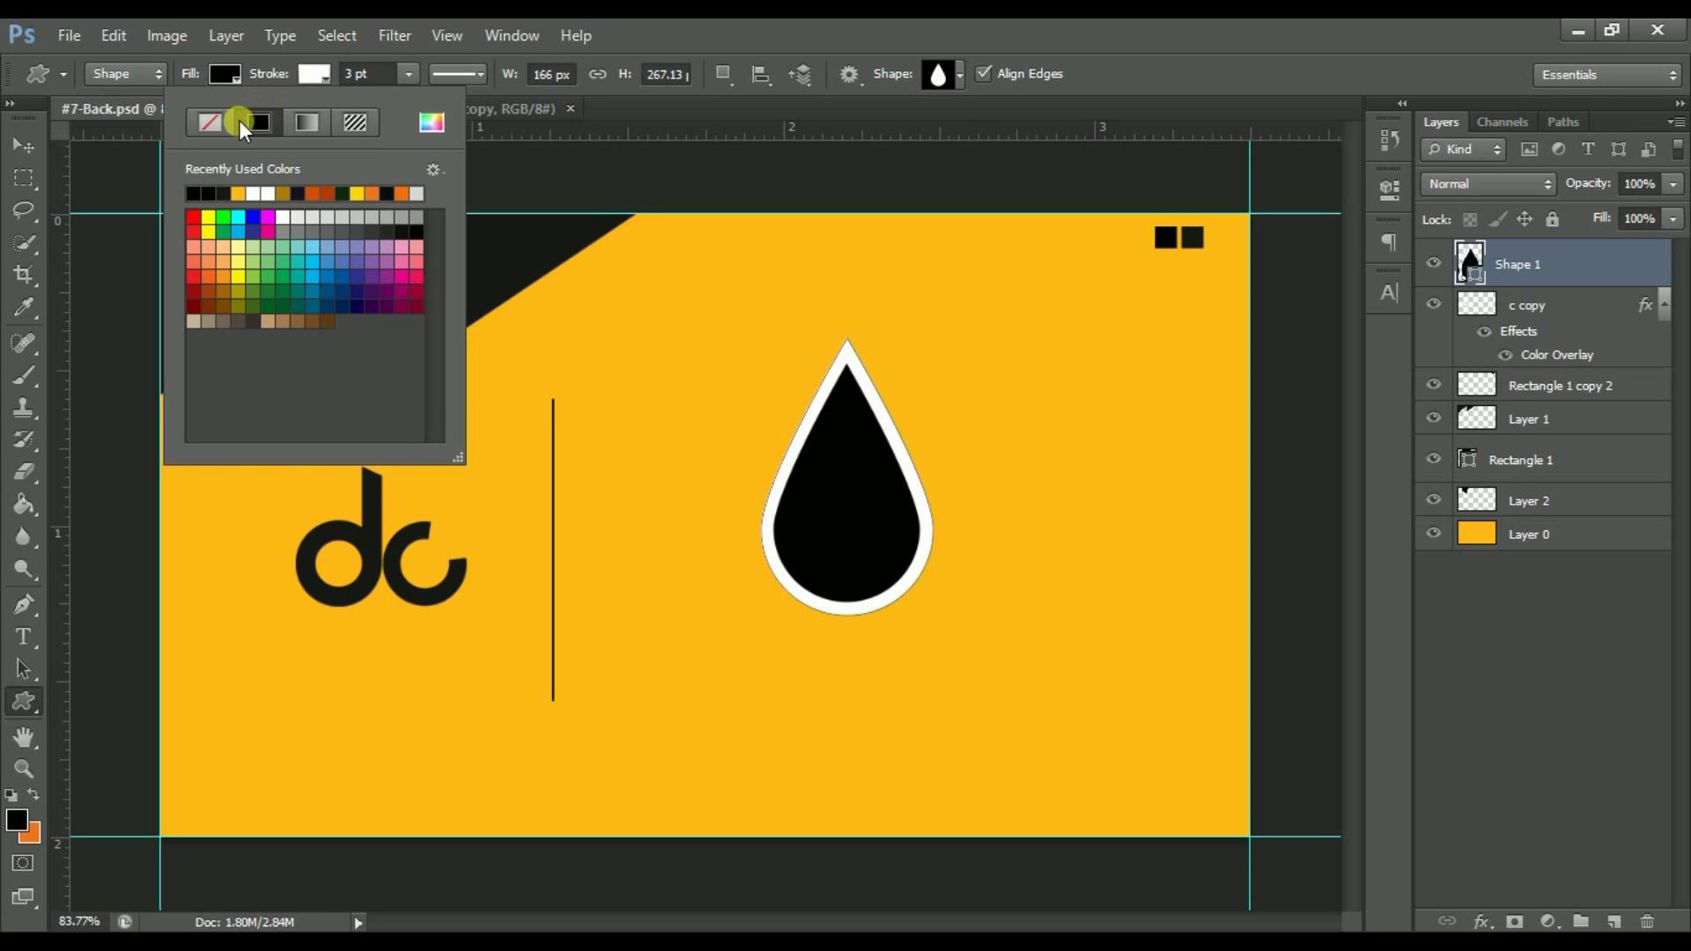
click(211, 122)
click(1092, 81)
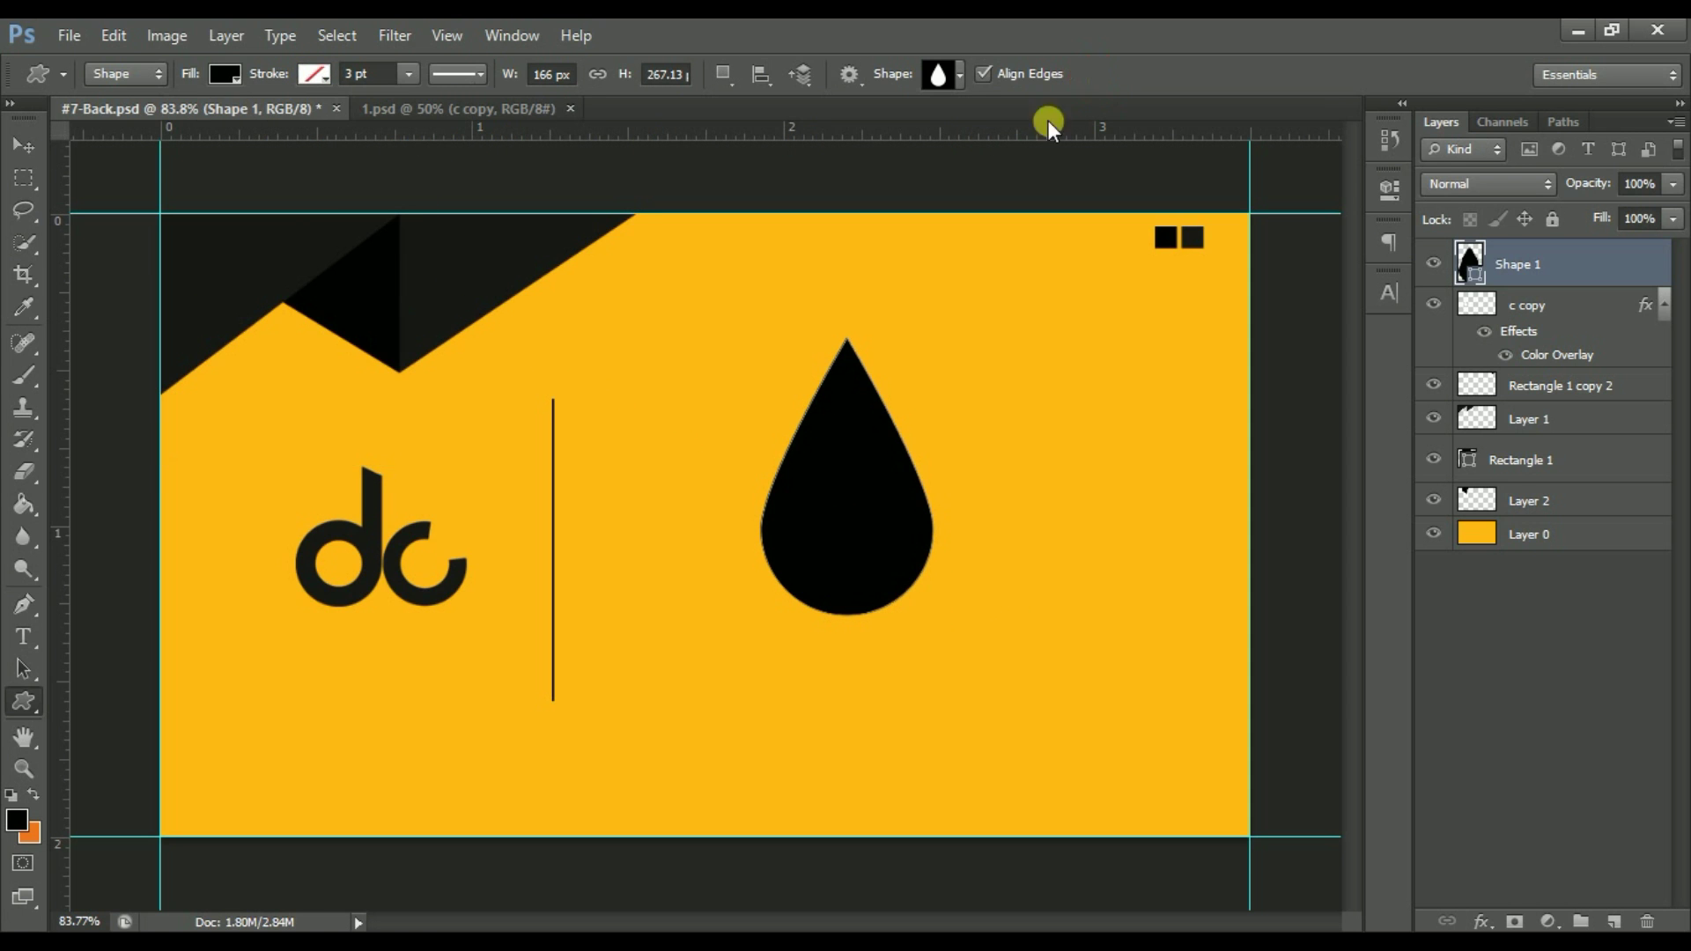
click(113, 35)
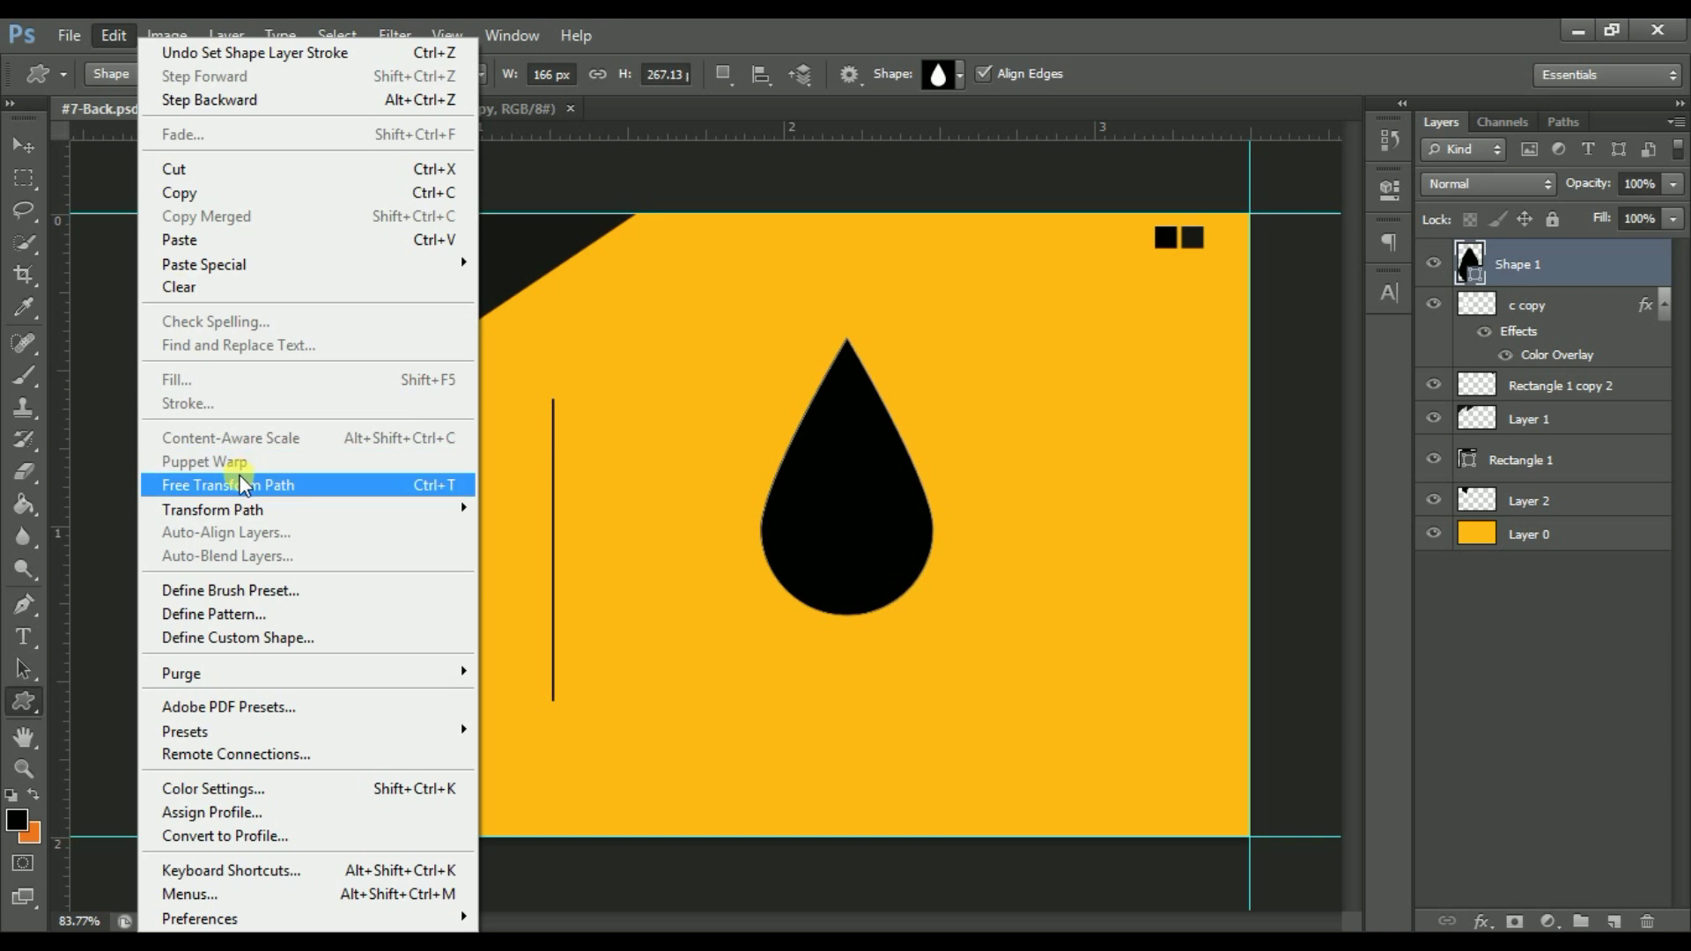
Step: Rotate the teardrop 180° so it points down and rasterize its layer
click(242, 484)
mouse_move(634, 400)
mouse_down()
mouse_move(768, 696)
mouse_move(1024, 552)
mouse_up()
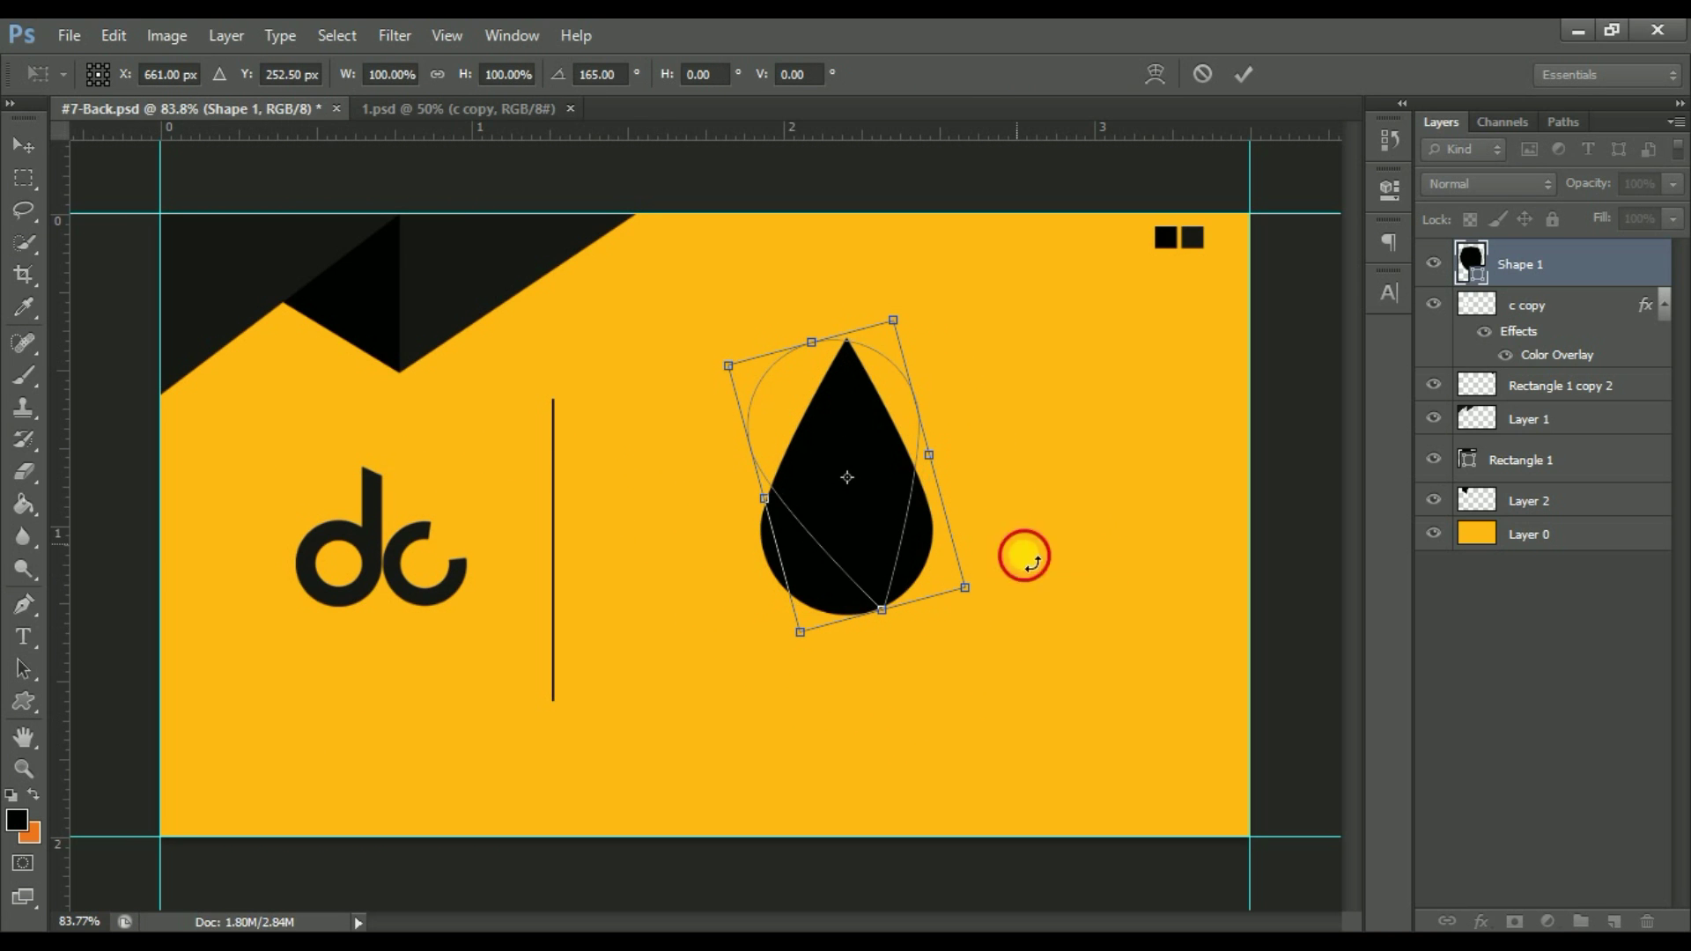
drag(1024, 552, 1005, 610)
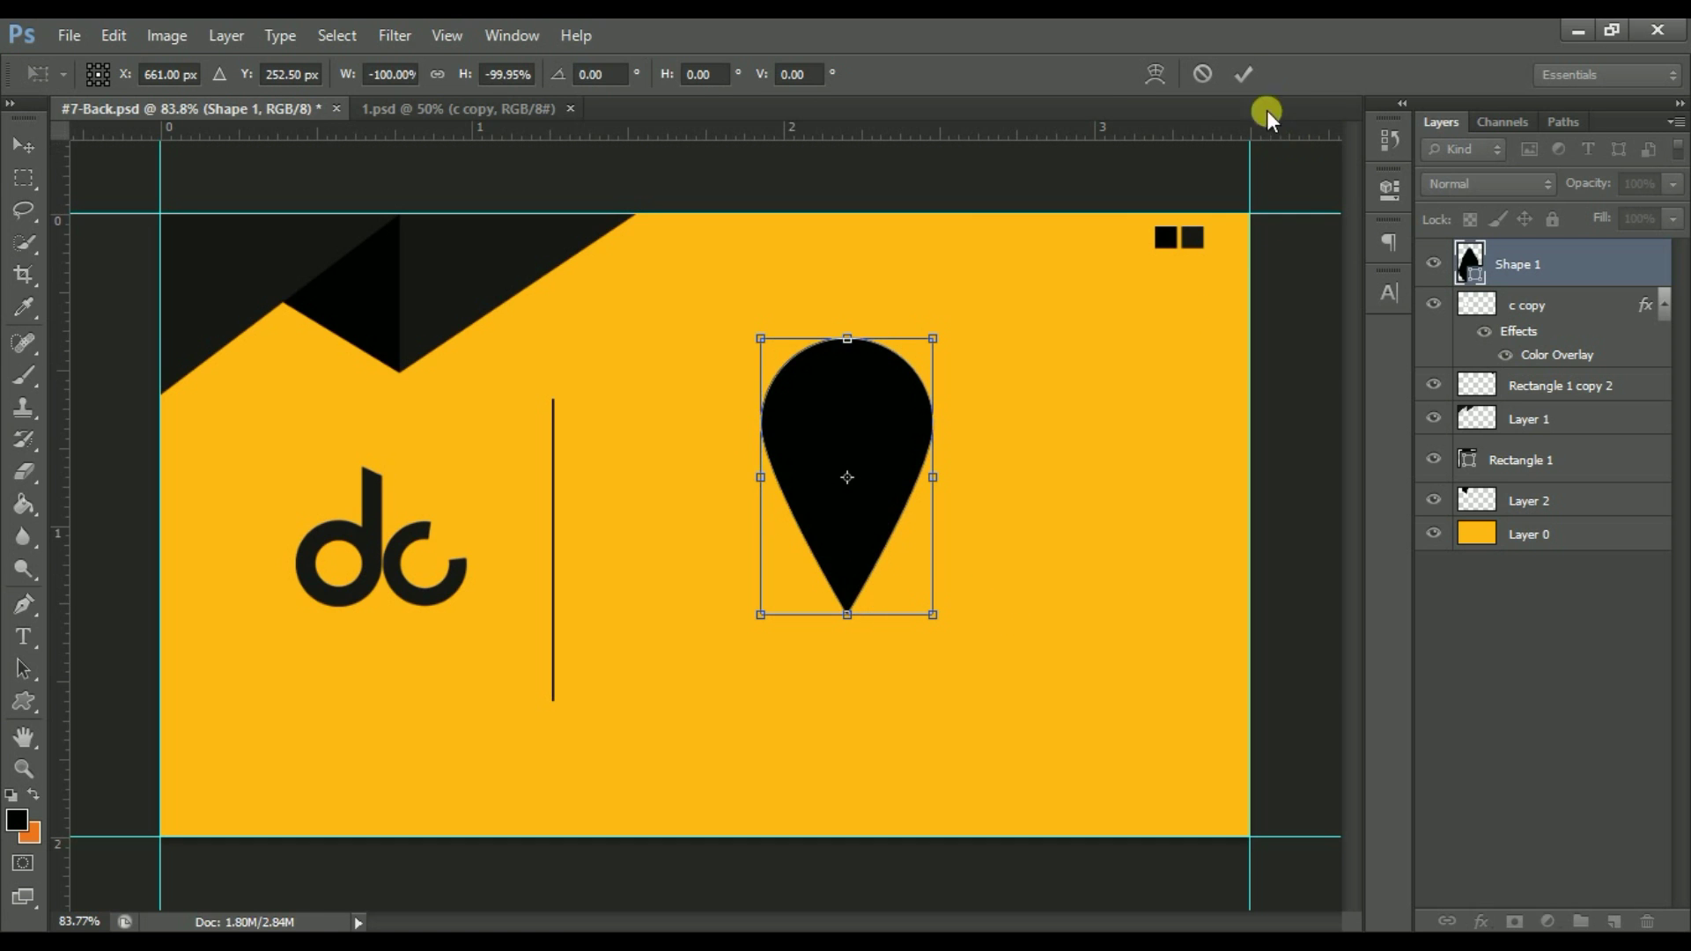
click(1243, 74)
right_click(1562, 278)
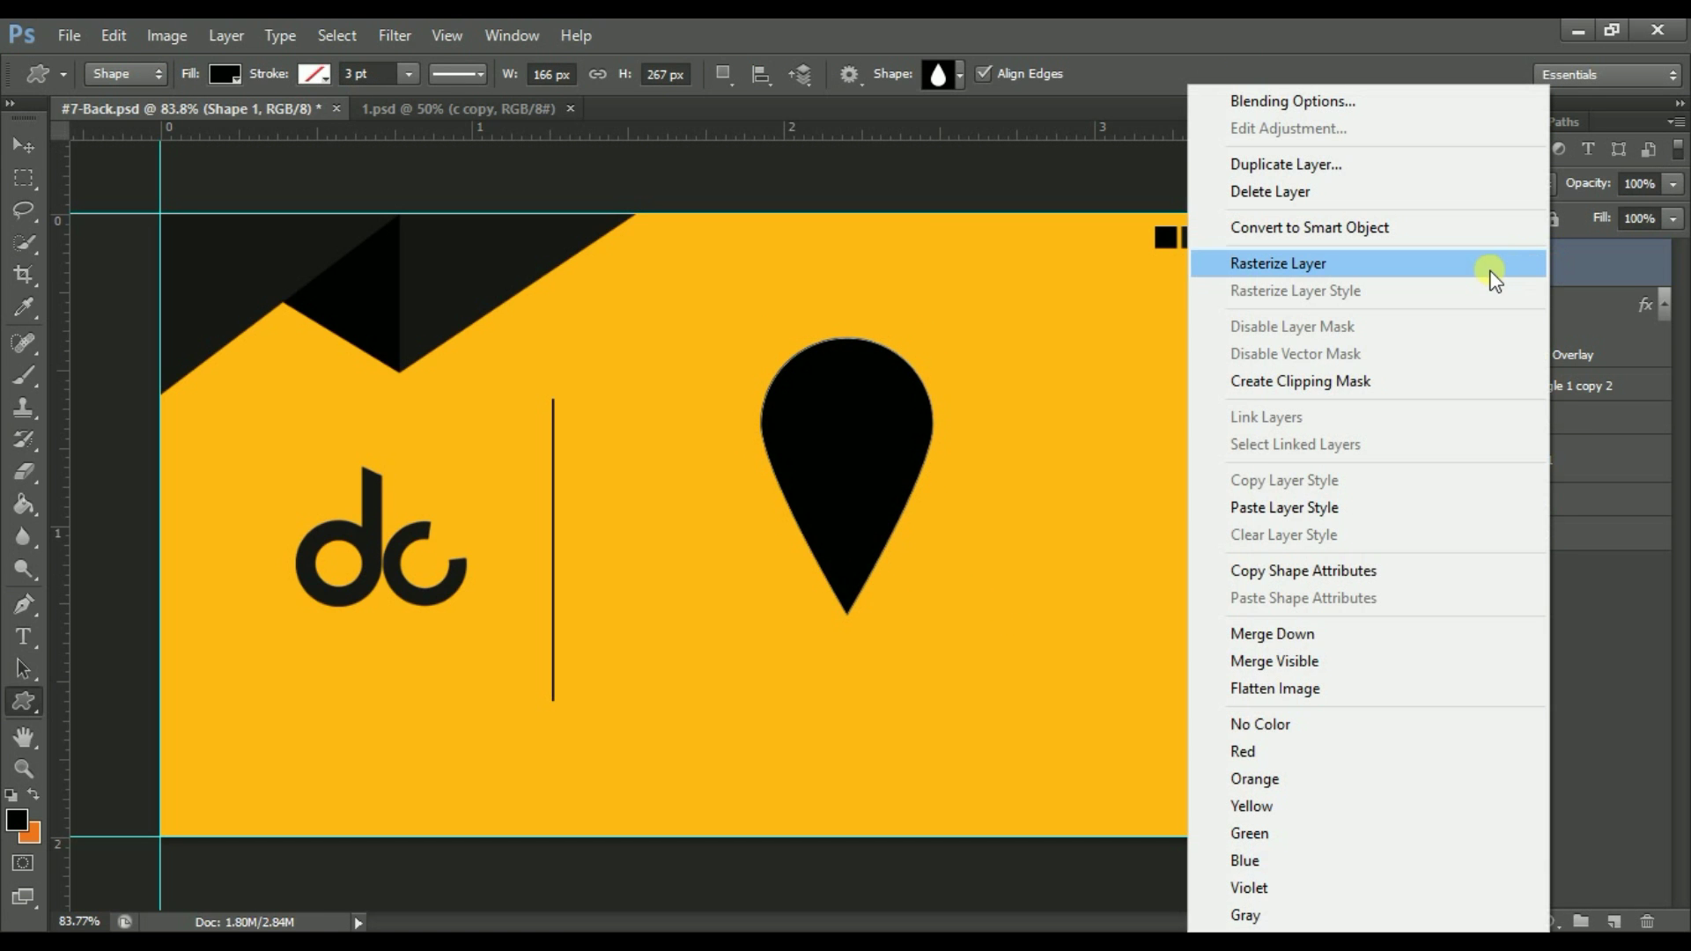
click(1485, 272)
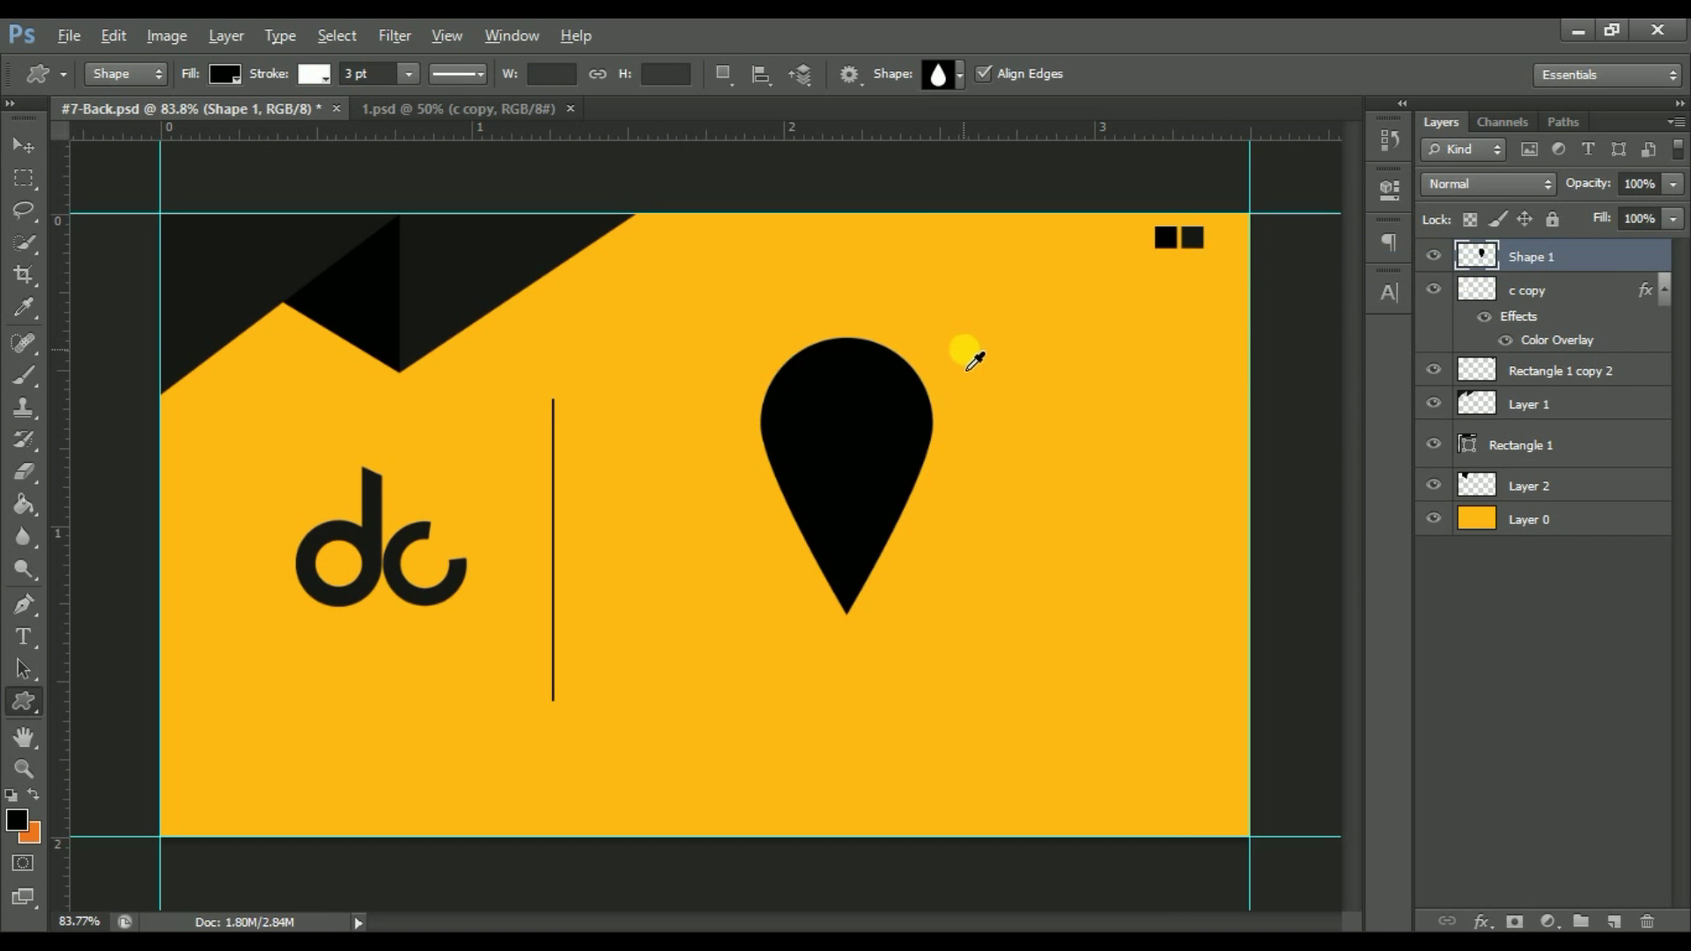
Step: Cut a circular hole in the teardrop's head with an elliptical selection and Edit > Cut
scroll(934, 387, up, 5)
drag(7, 176, 62, 183)
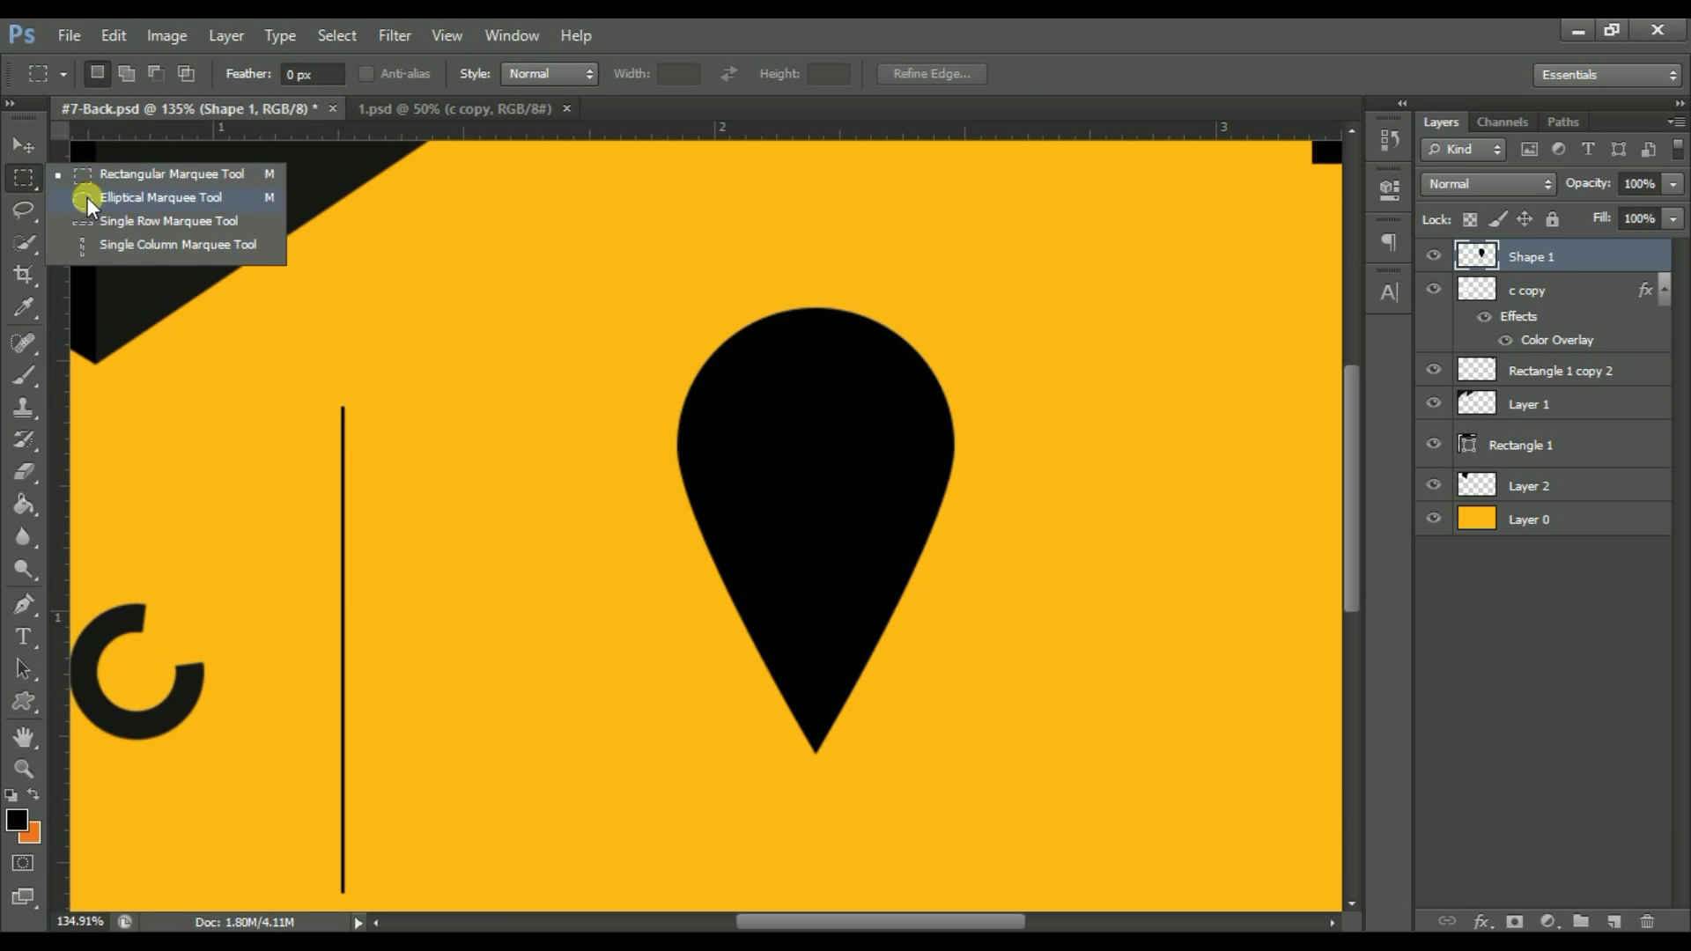
click(88, 198)
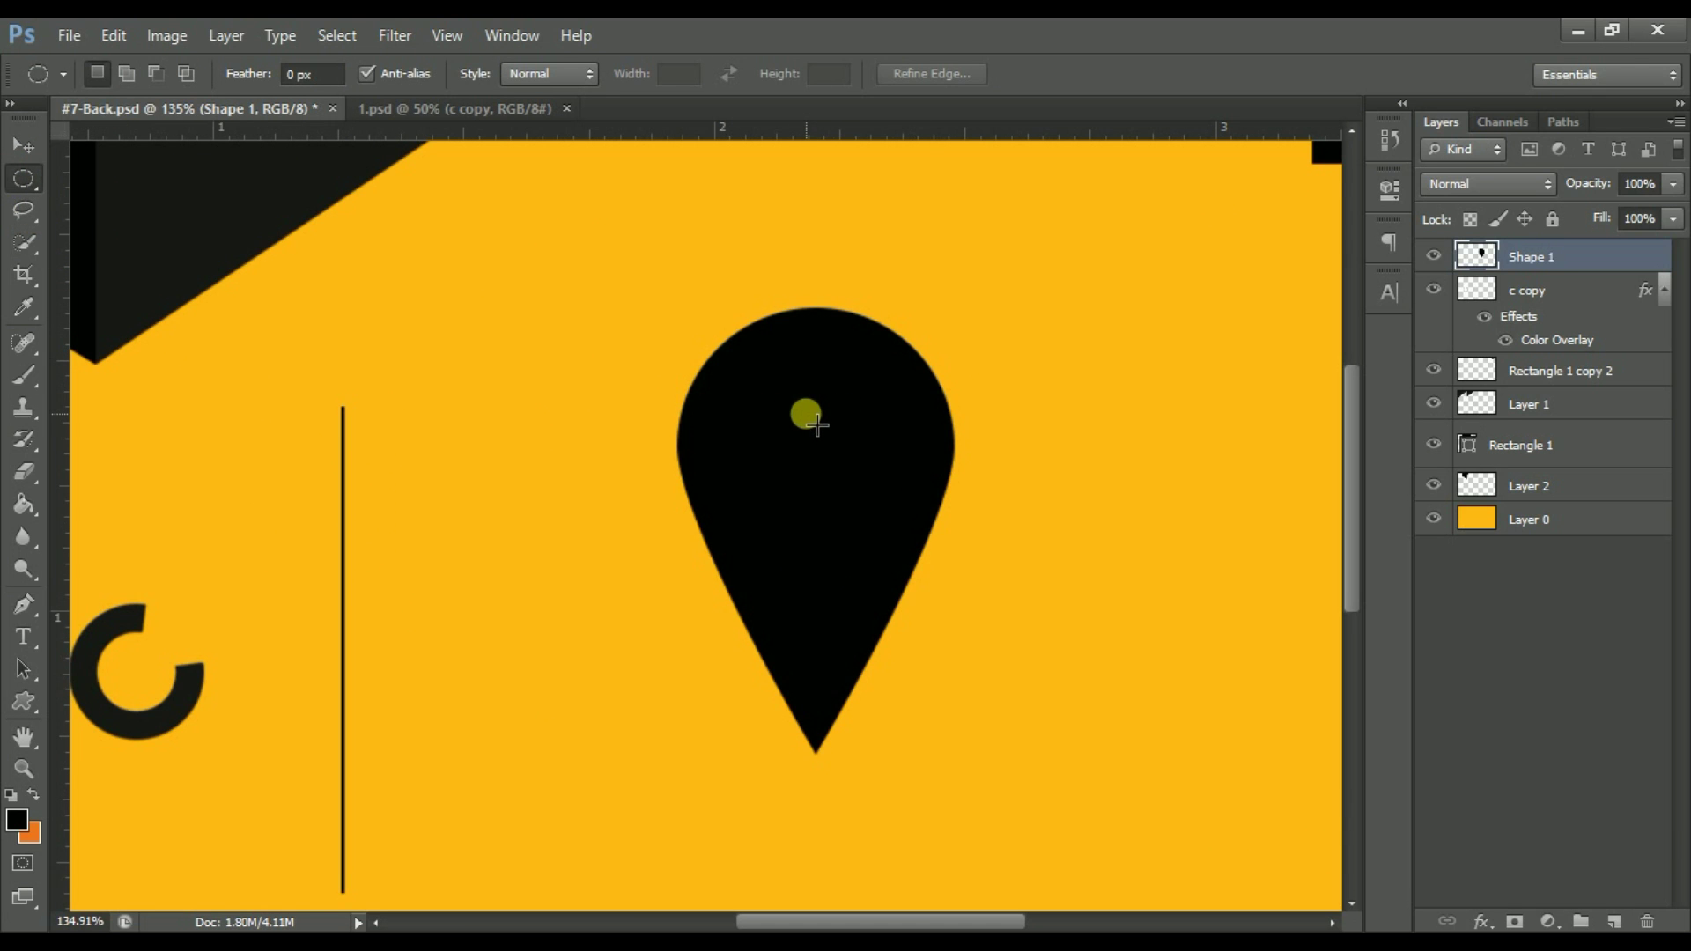
drag(806, 414, 872, 488)
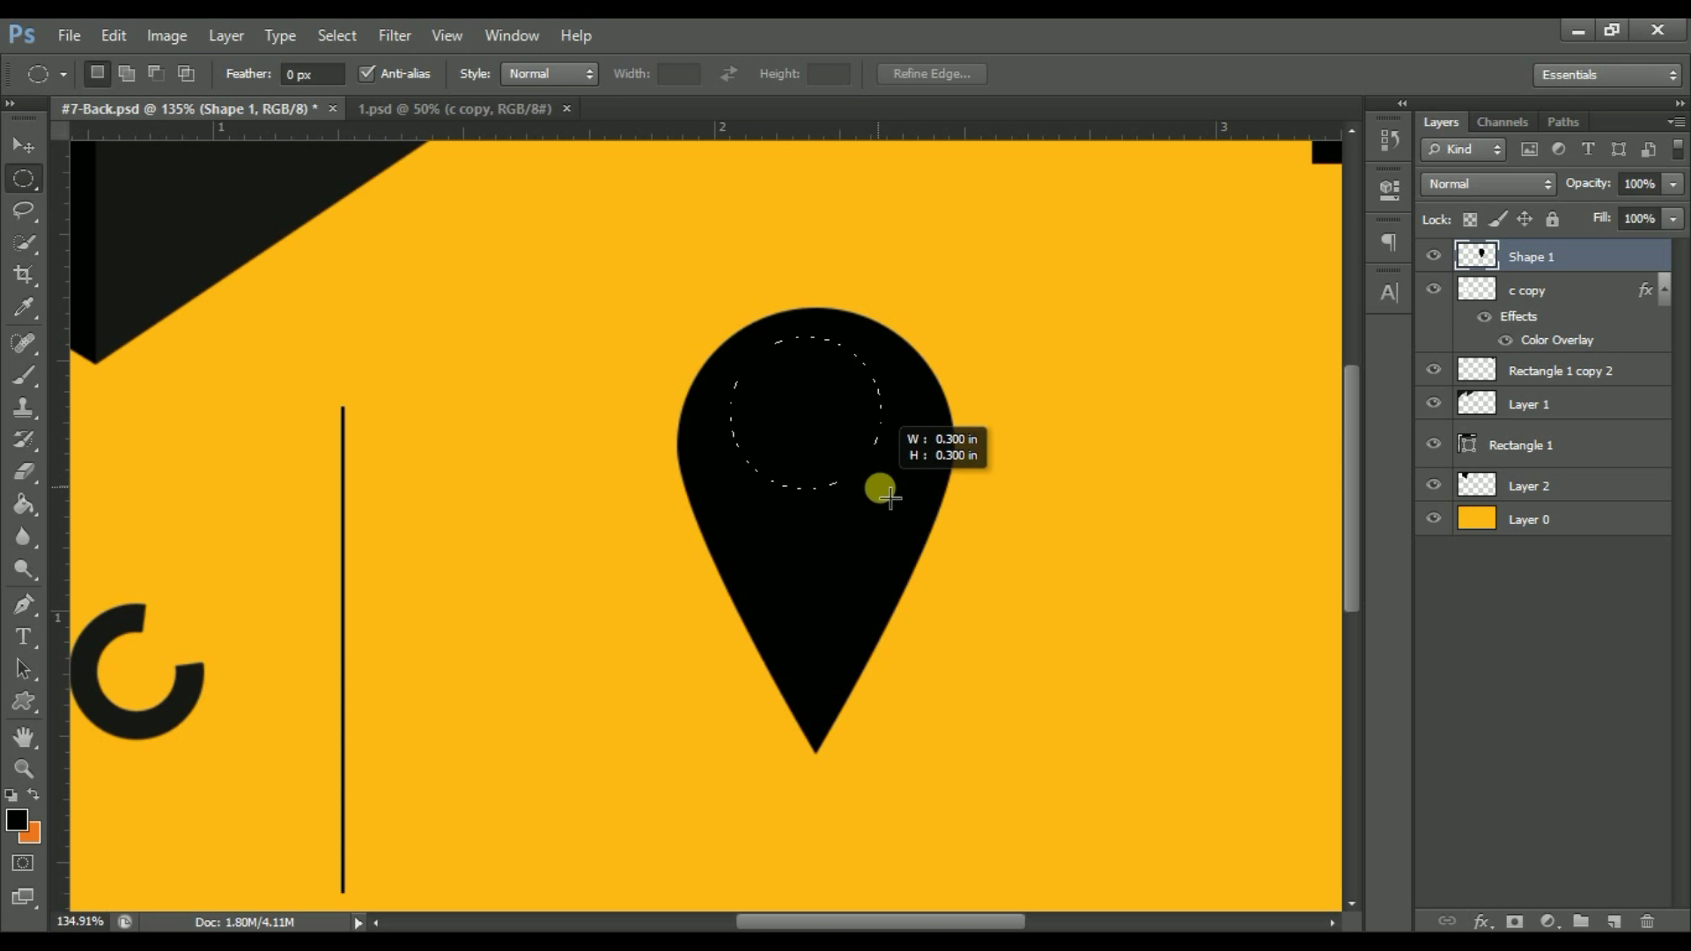
drag(842, 463, 851, 483)
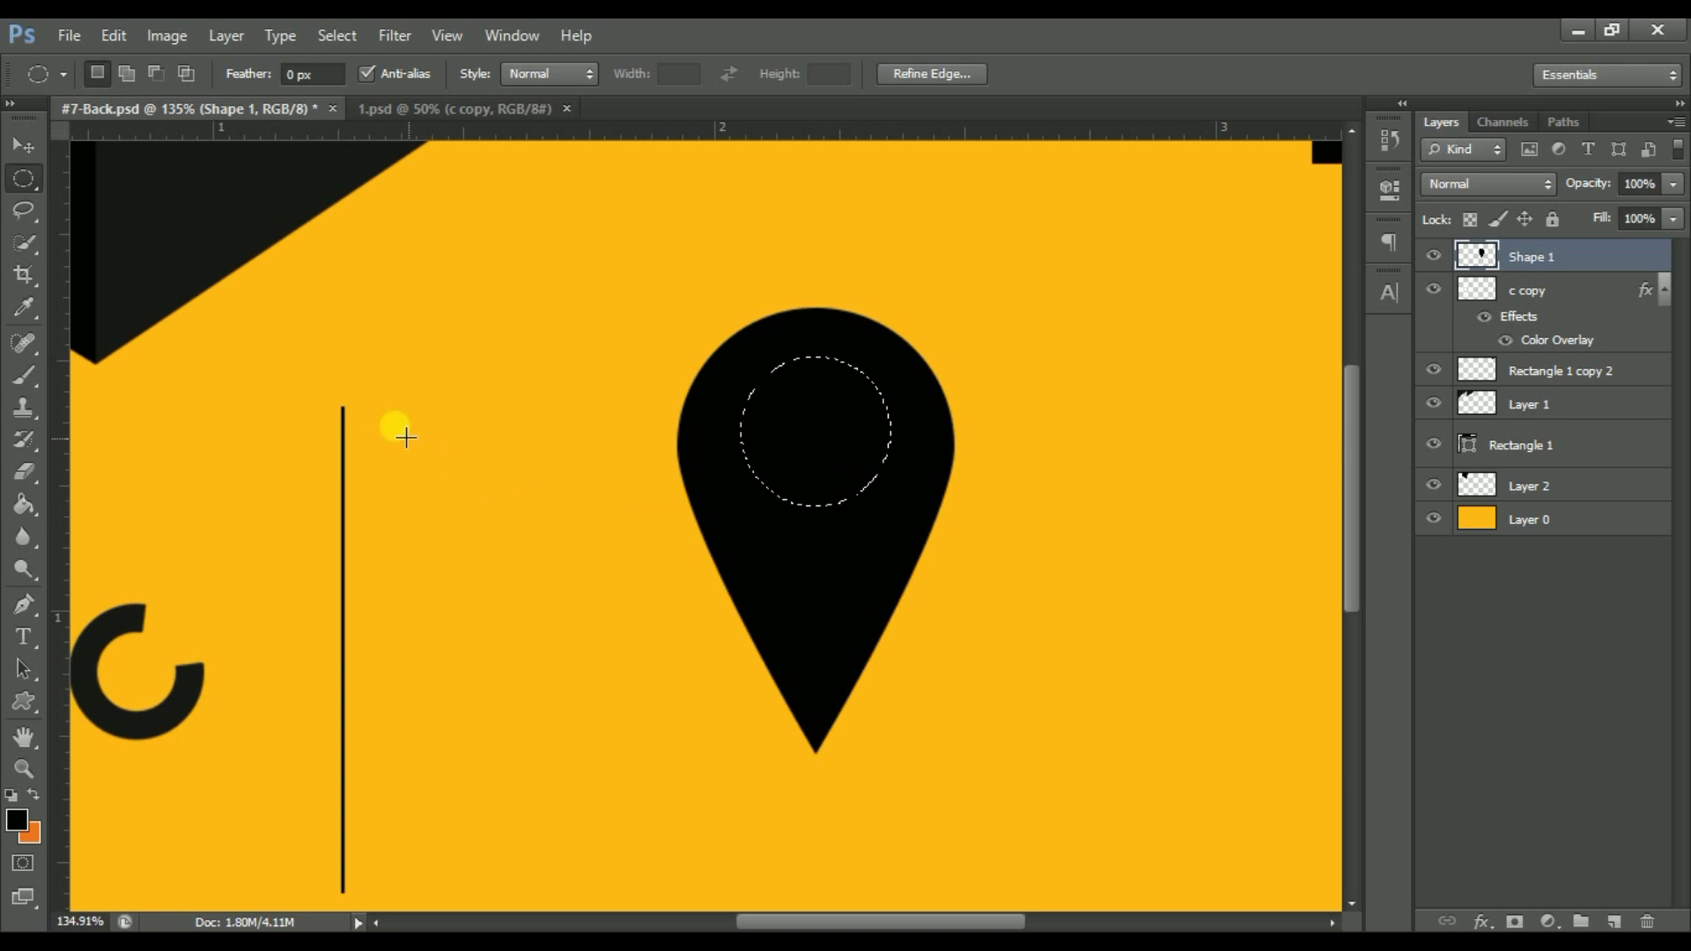
click(113, 37)
click(169, 155)
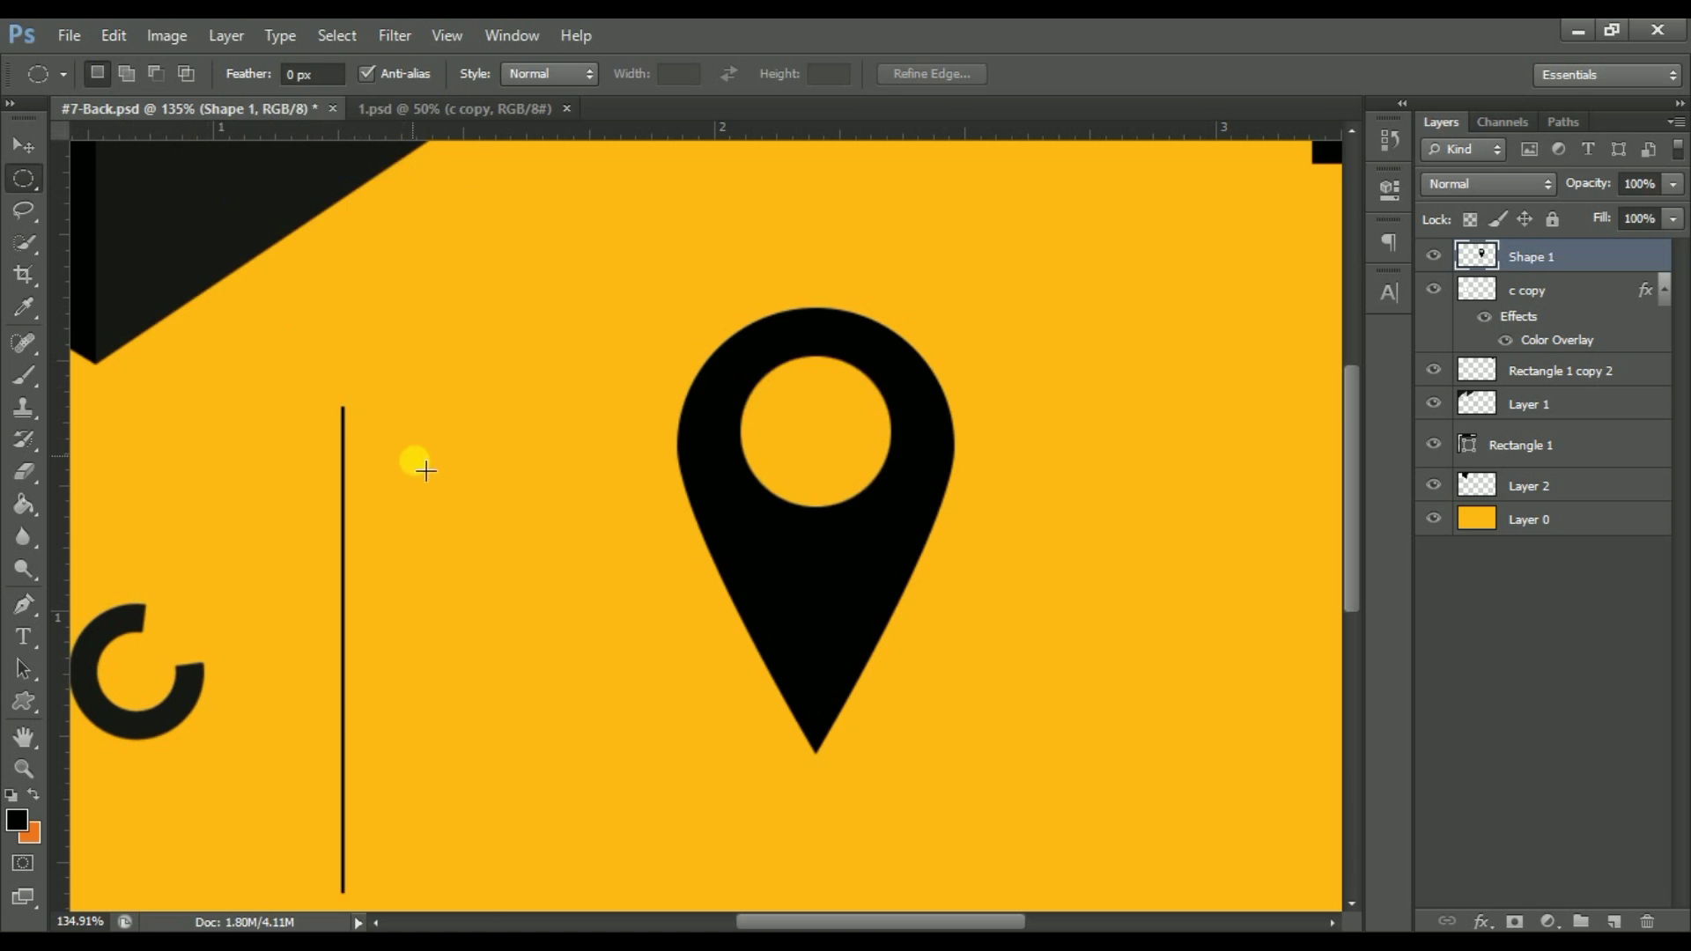
scroll(443, 477, down, 1)
scroll(443, 477, down, 5)
scroll(434, 453, down, 2)
scroll(934, 468, up, 4)
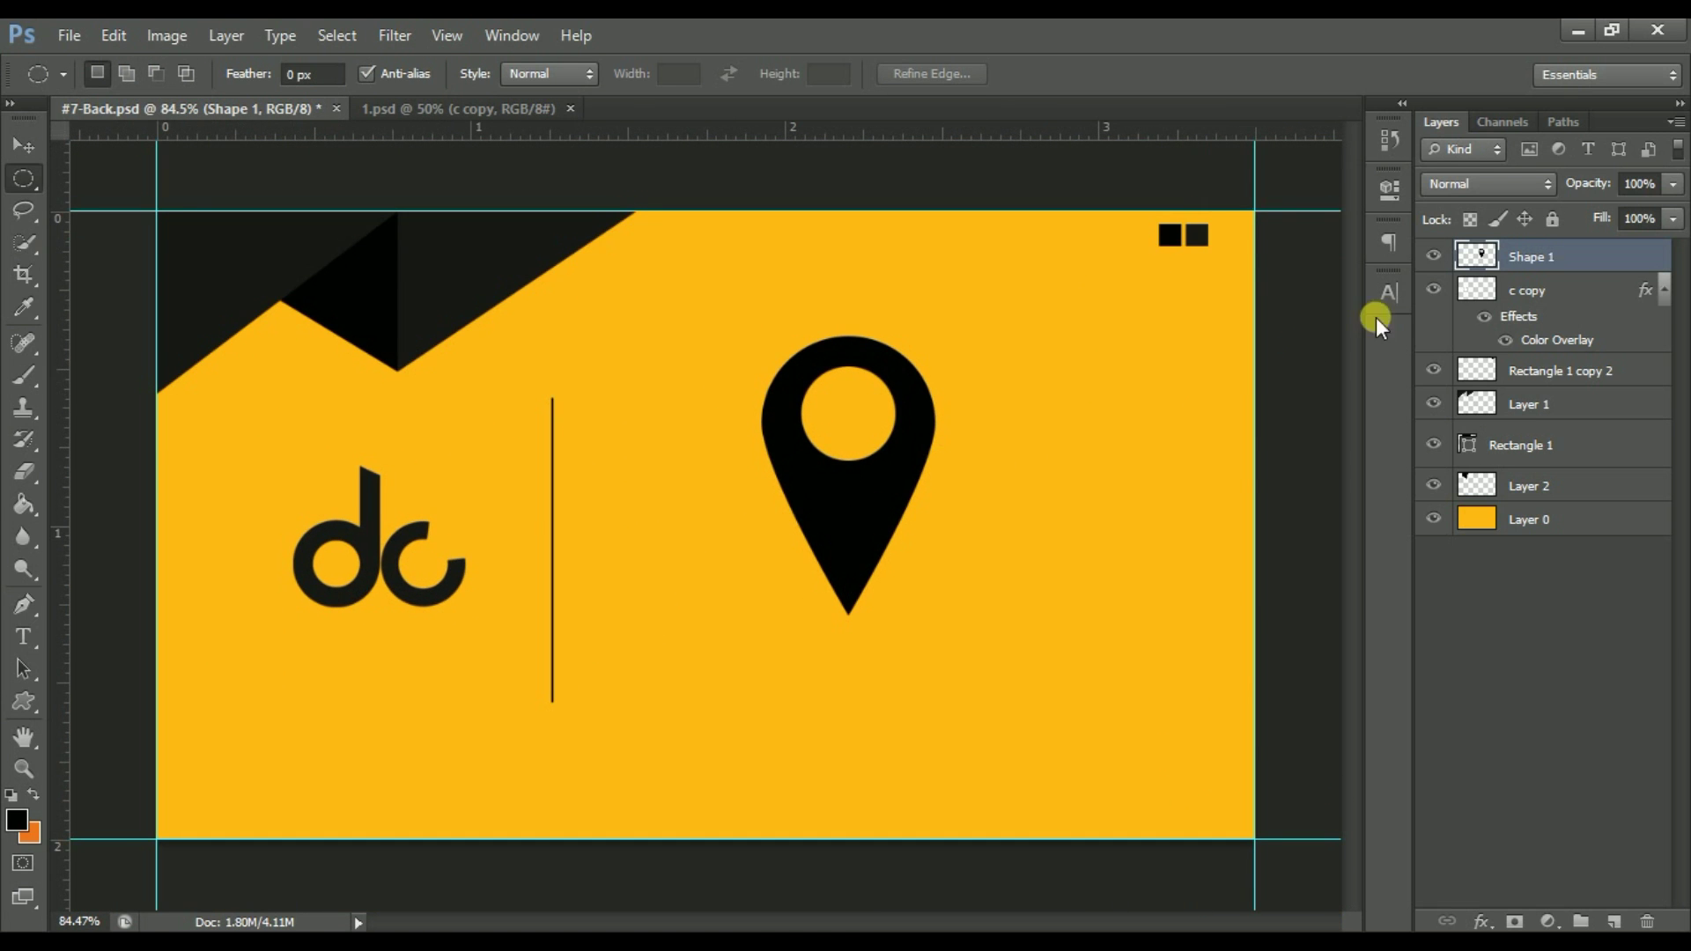
Step: Scale the location pin to about 15% and move it beside the divider's top
click(125, 39)
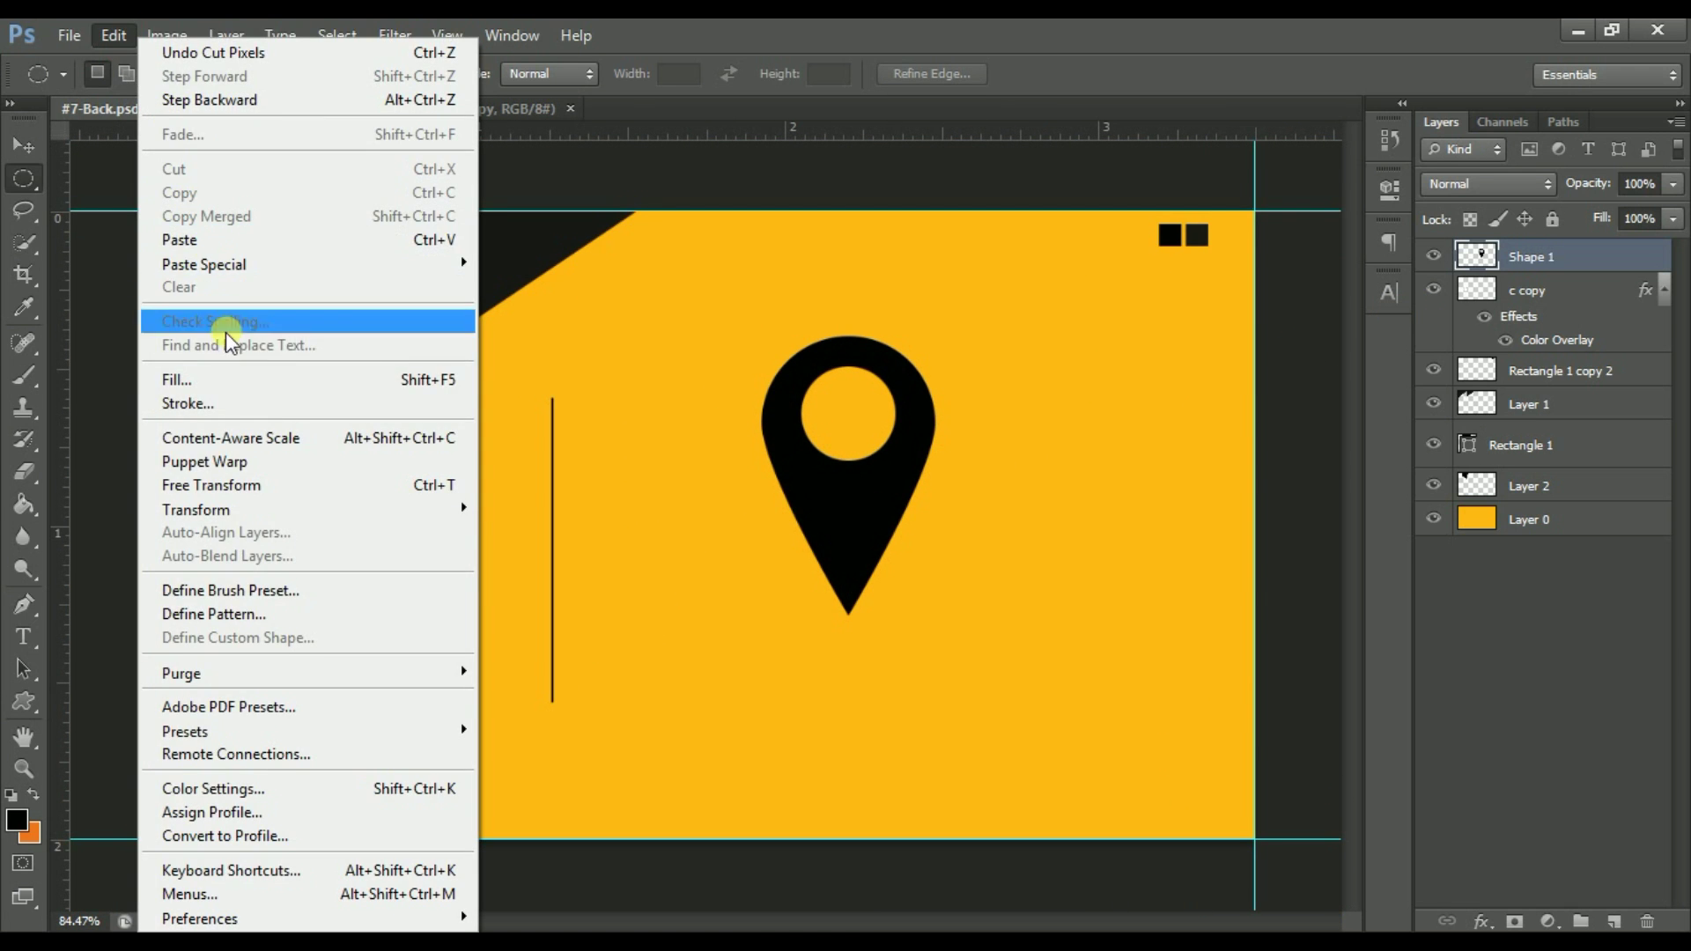
click(246, 483)
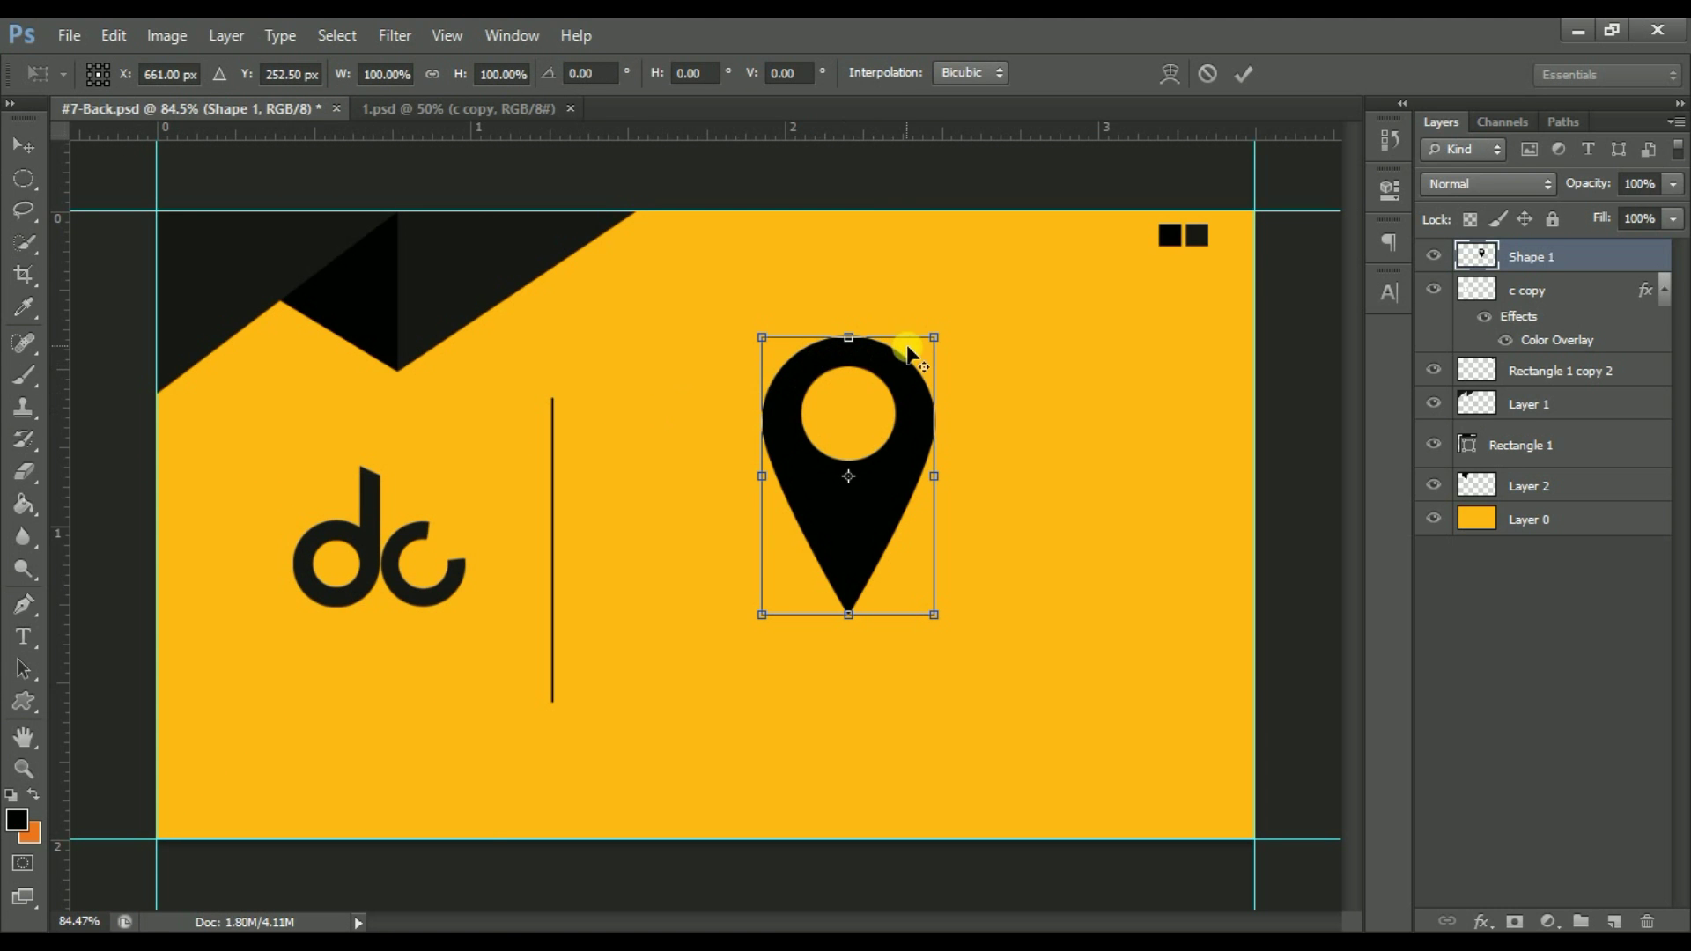
drag(929, 362, 826, 424)
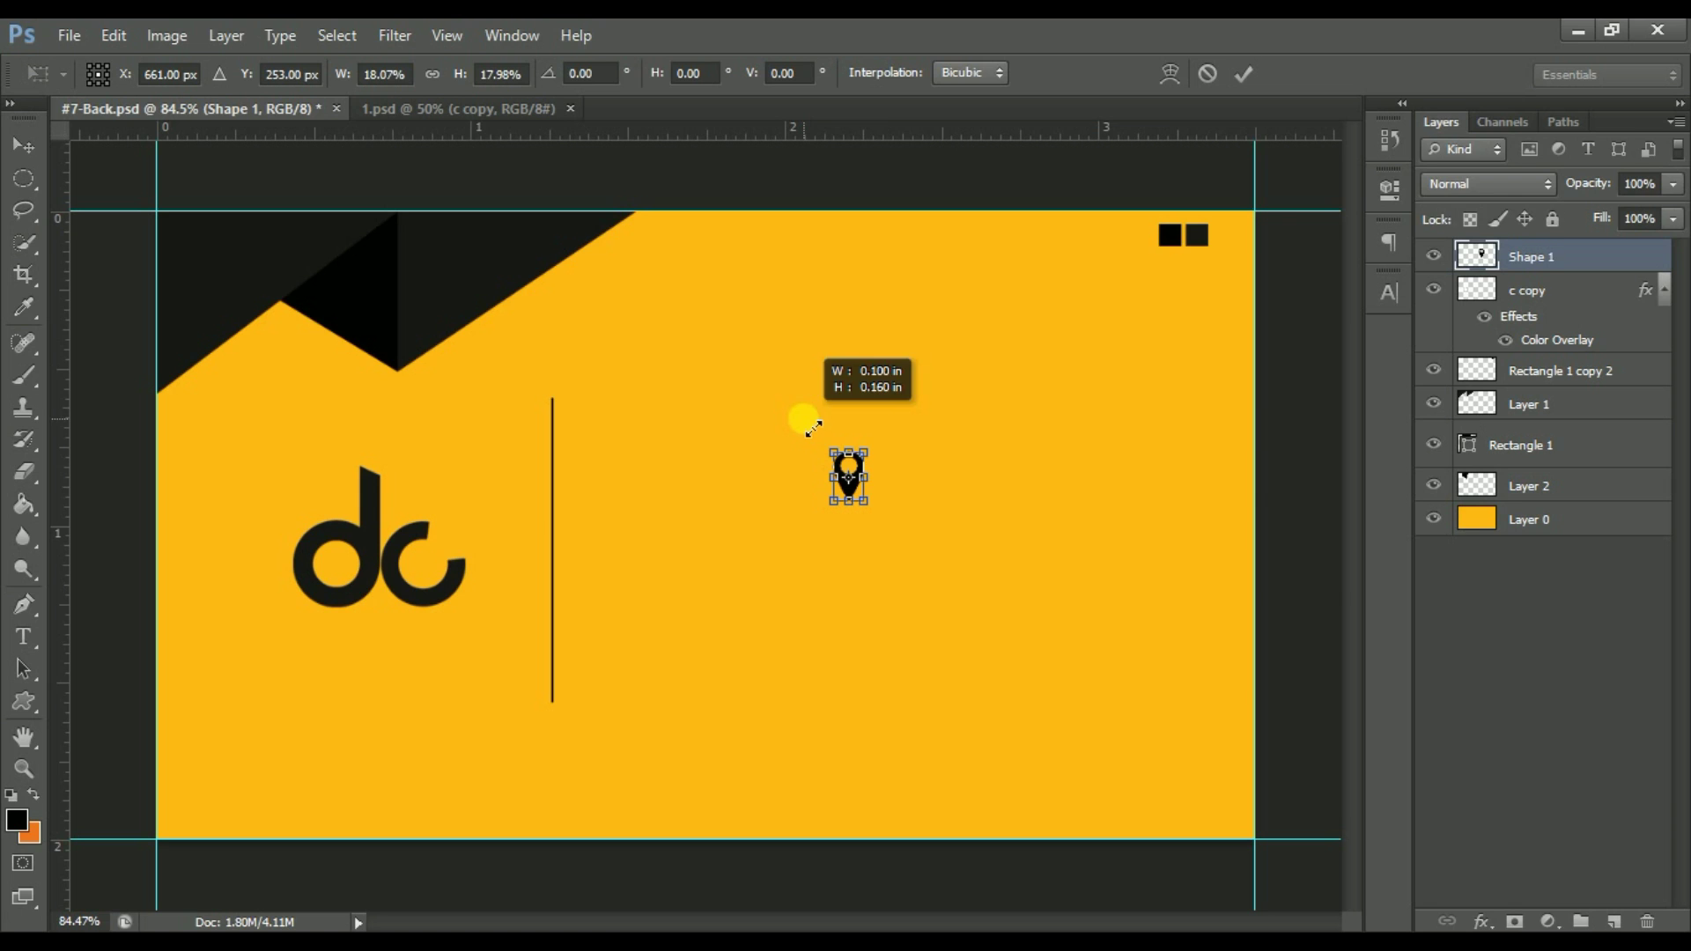
drag(826, 423, 806, 422)
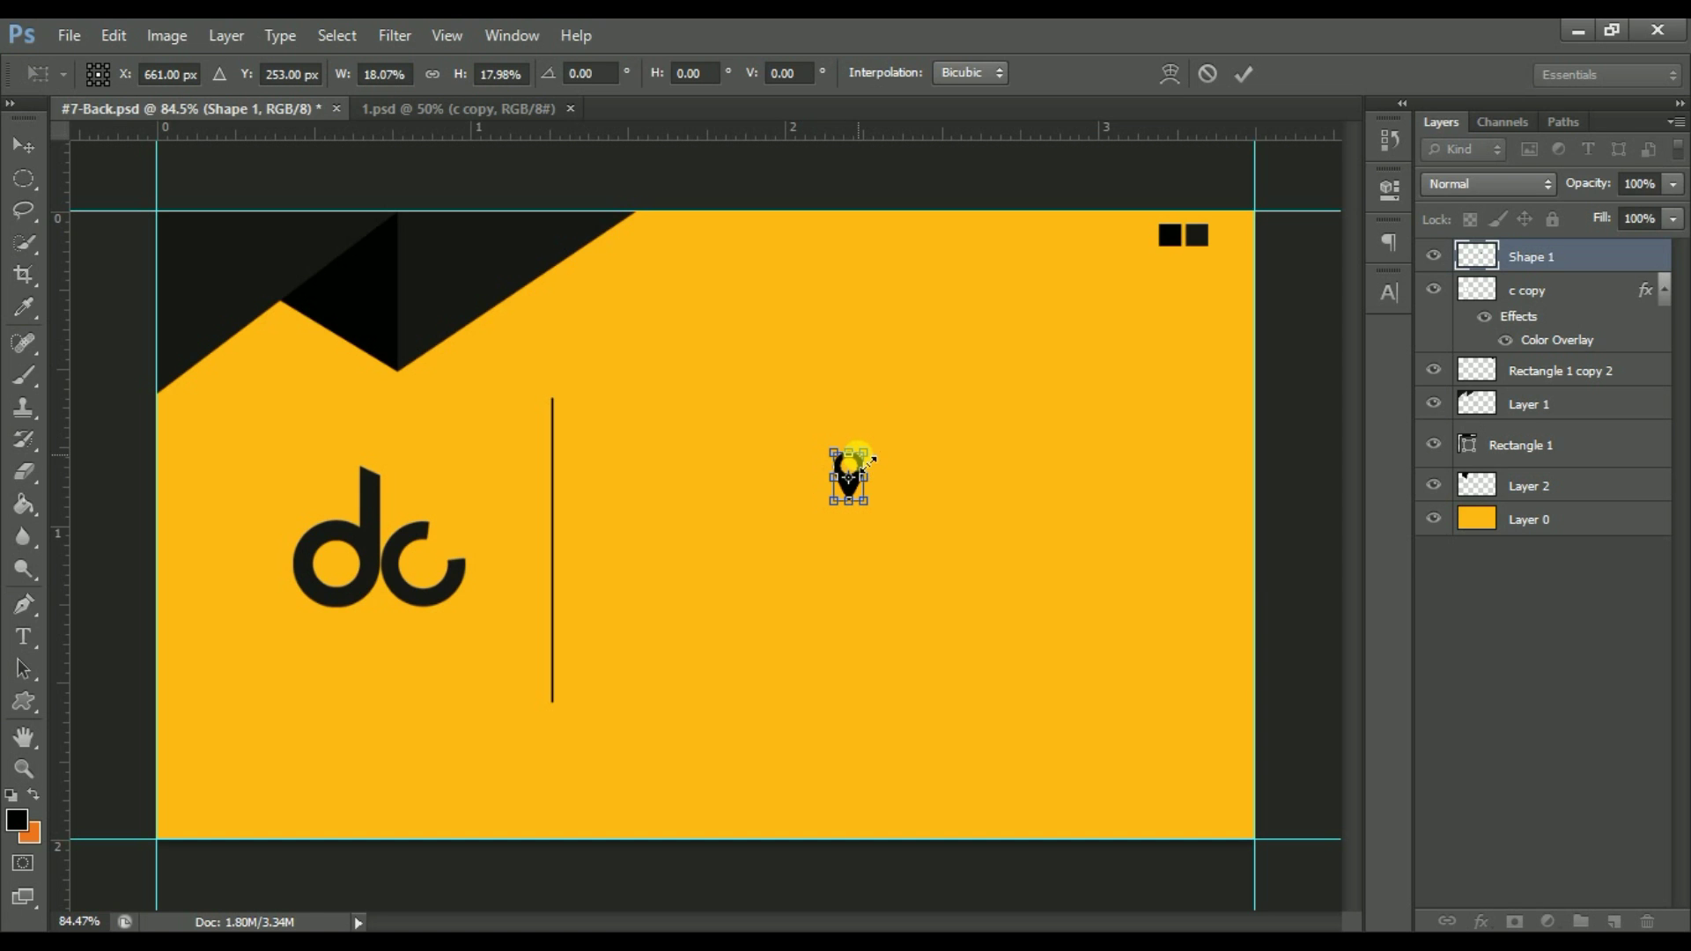
drag(866, 462, 862, 456)
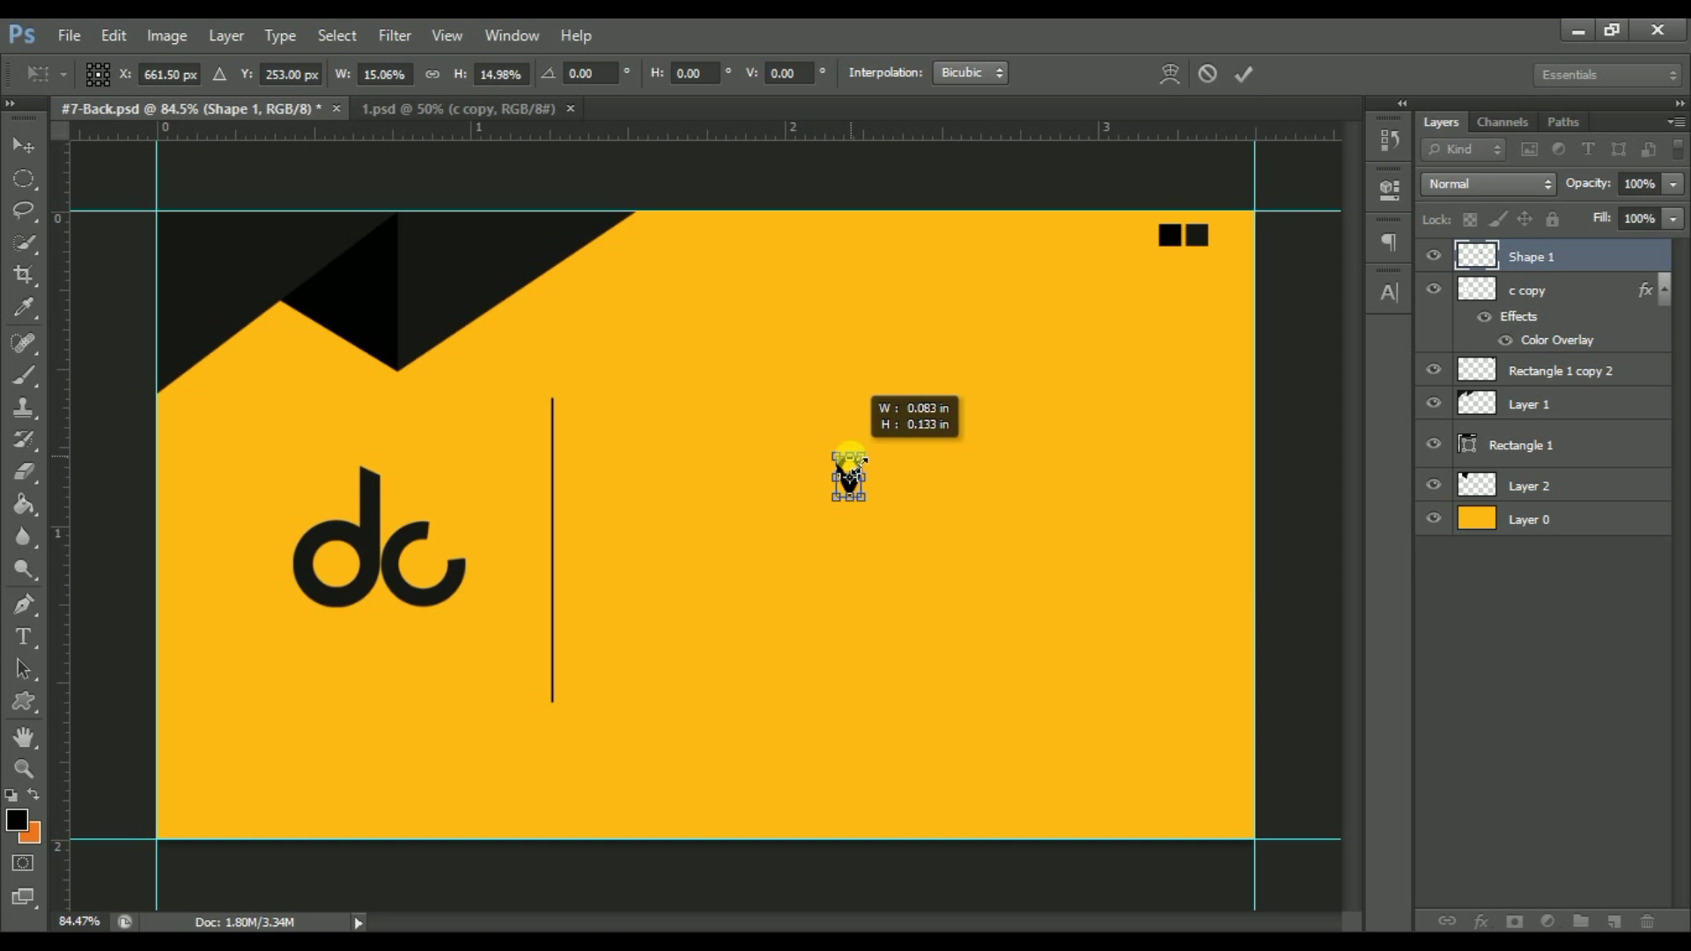
click(1239, 67)
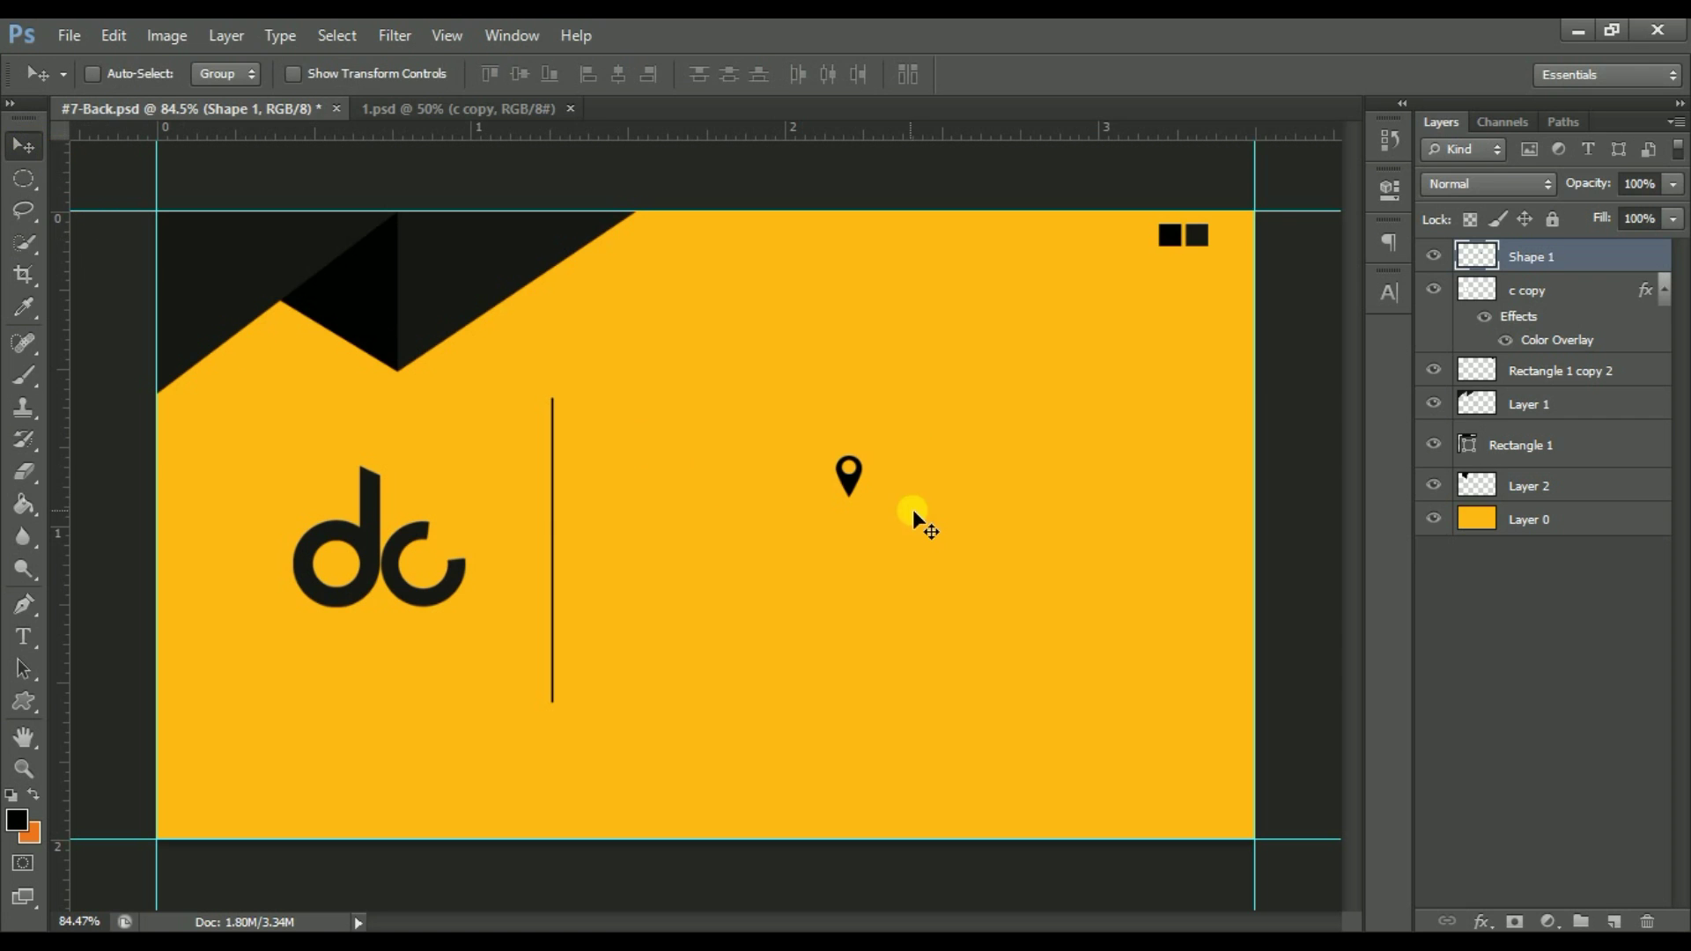
mouse_move(907, 510)
mouse_down()
mouse_move(804, 449)
mouse_move(719, 444)
mouse_up()
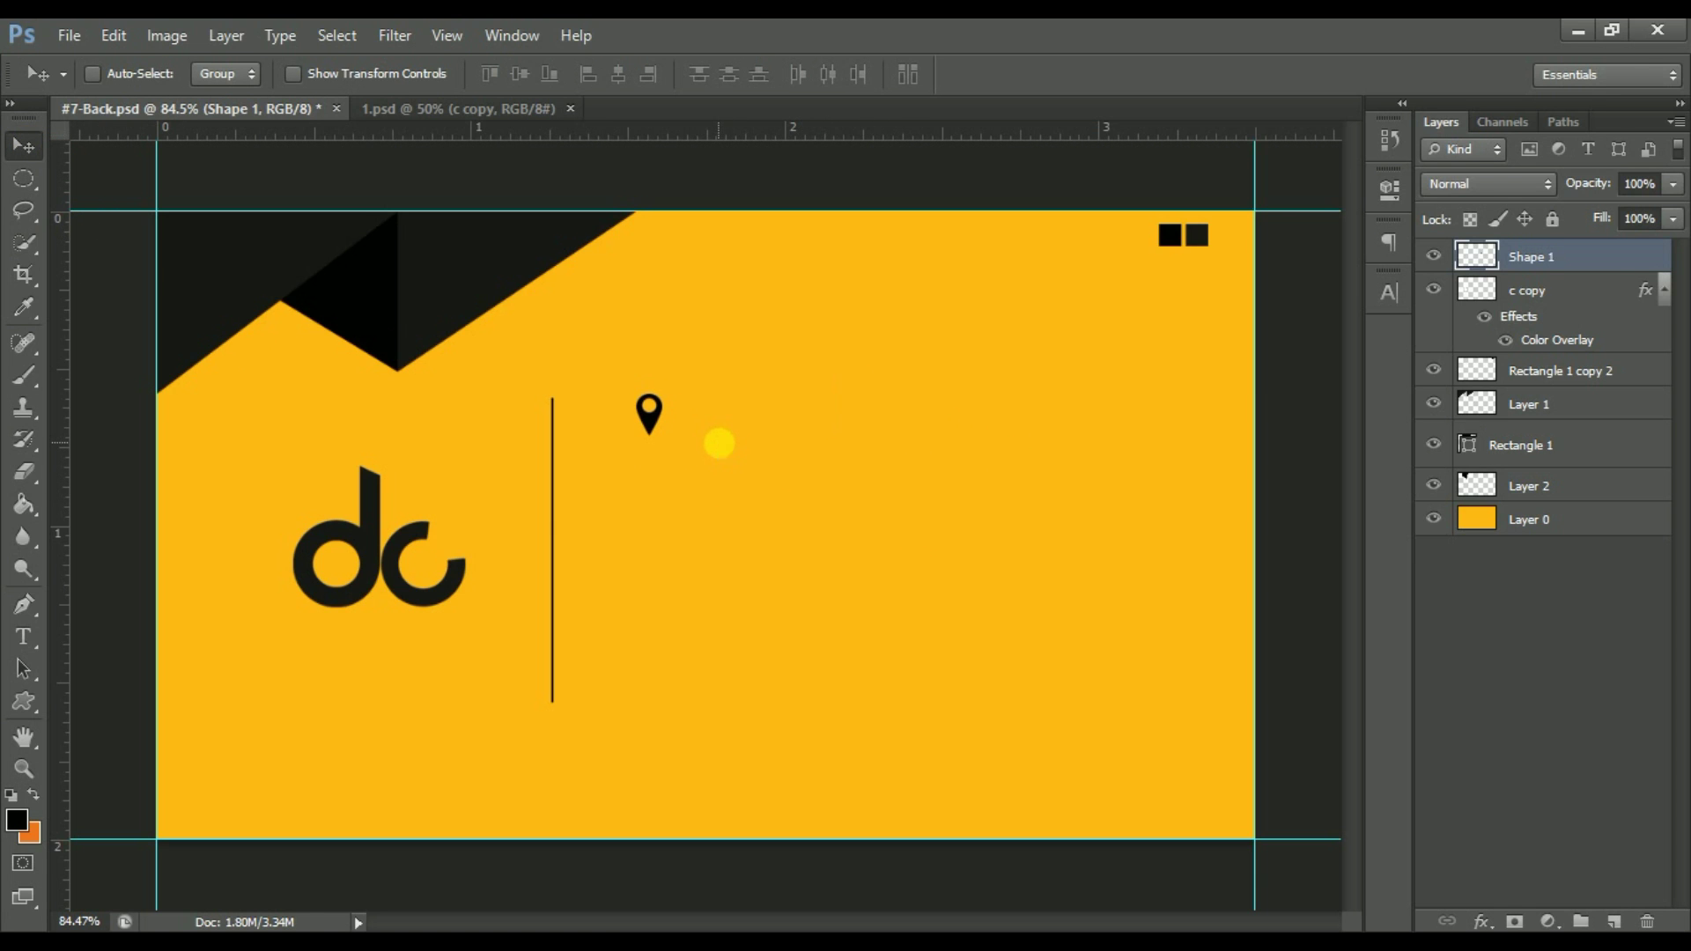
Step: Pick the telephone shape from the Custom Shape library
click(23, 701)
click(947, 74)
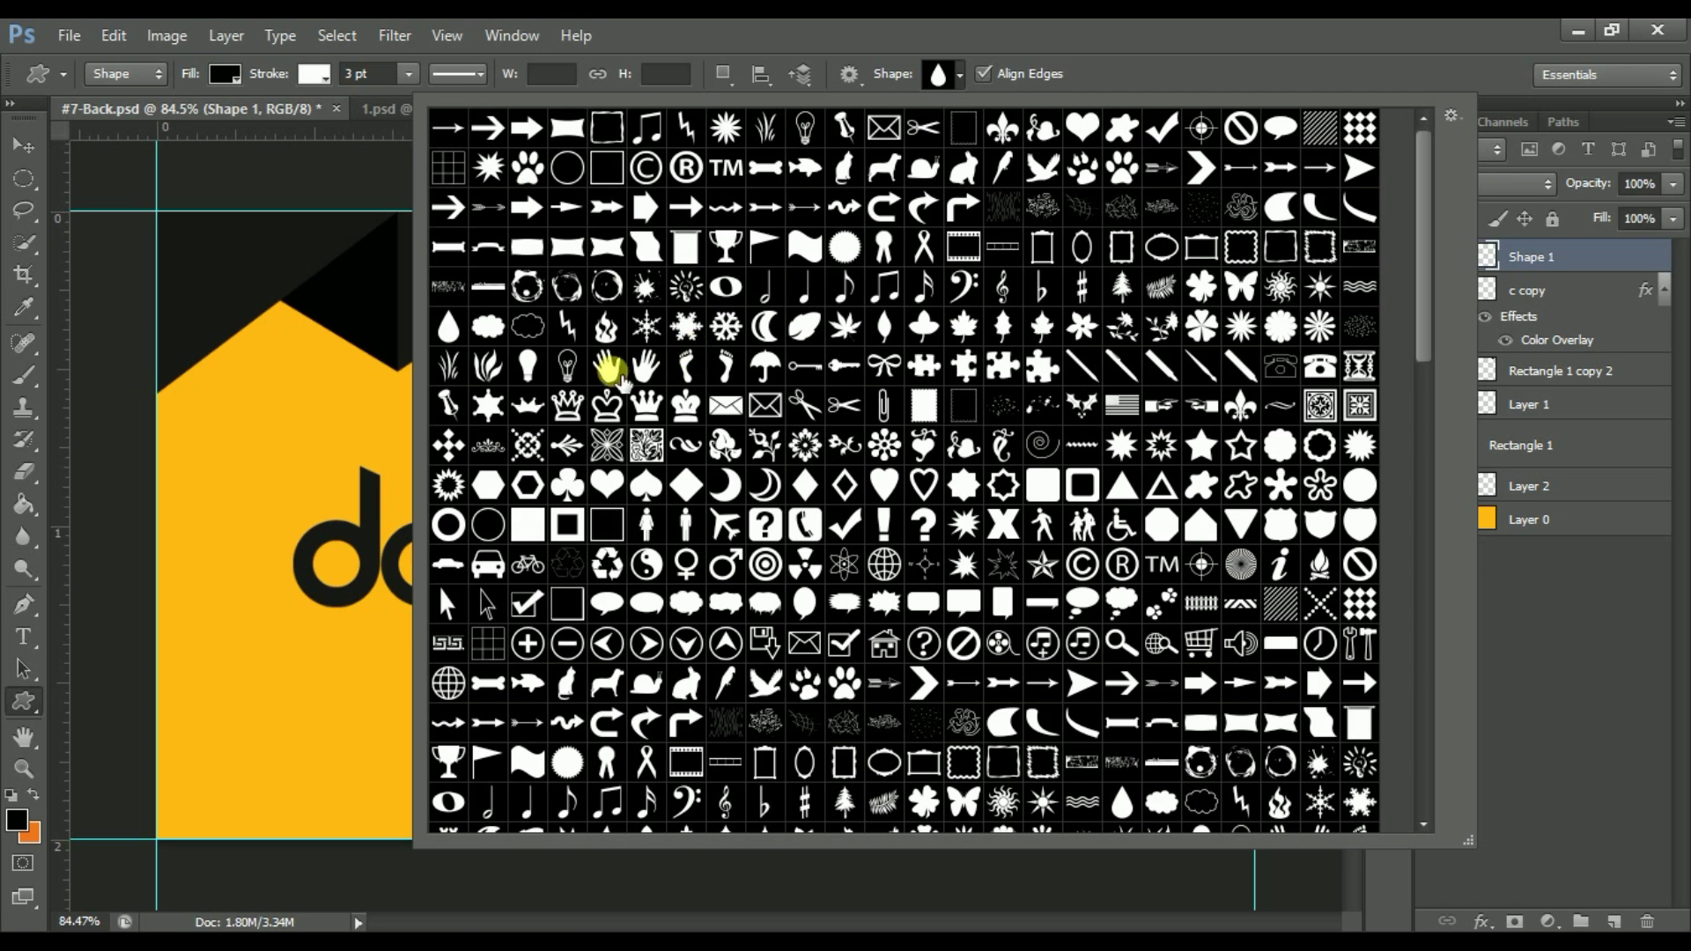
scroll(625, 409, down, 1)
scroll(631, 412, down, 1)
scroll(631, 412, down, 1)
scroll(631, 412, down, 1)
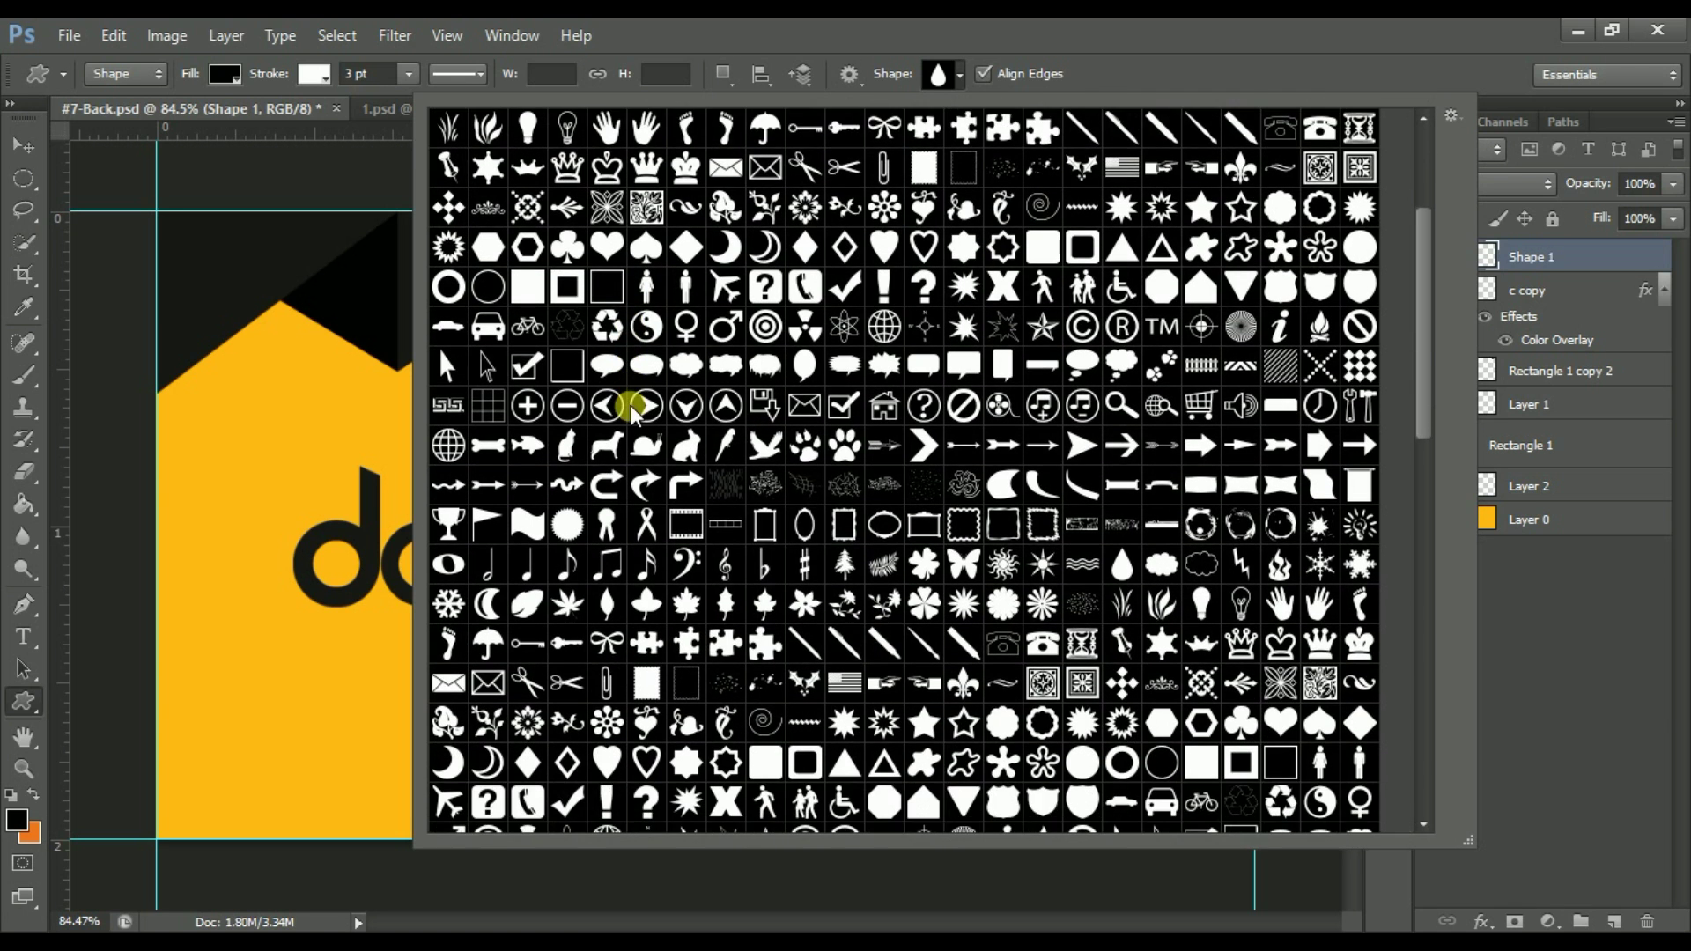
scroll(632, 412, down, 1)
scroll(631, 413, down, 1)
scroll(631, 412, down, 1)
scroll(631, 412, down, 1)
scroll(631, 412, down, 1)
scroll(631, 412, down, 2)
scroll(632, 412, down, 1)
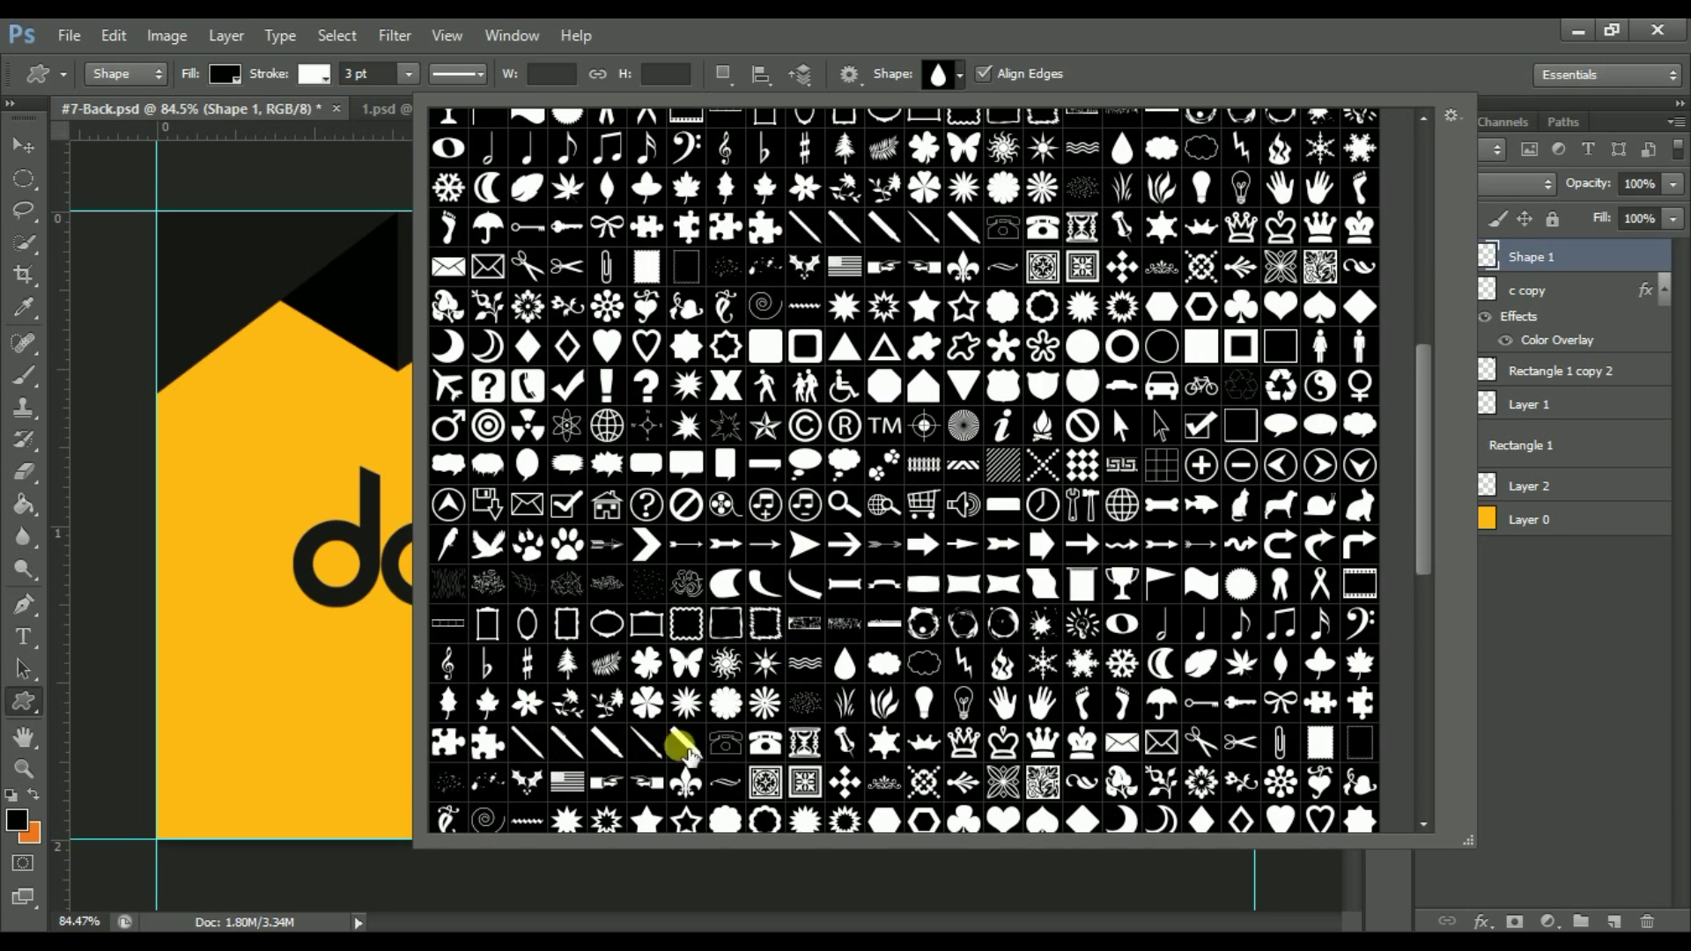
click(763, 743)
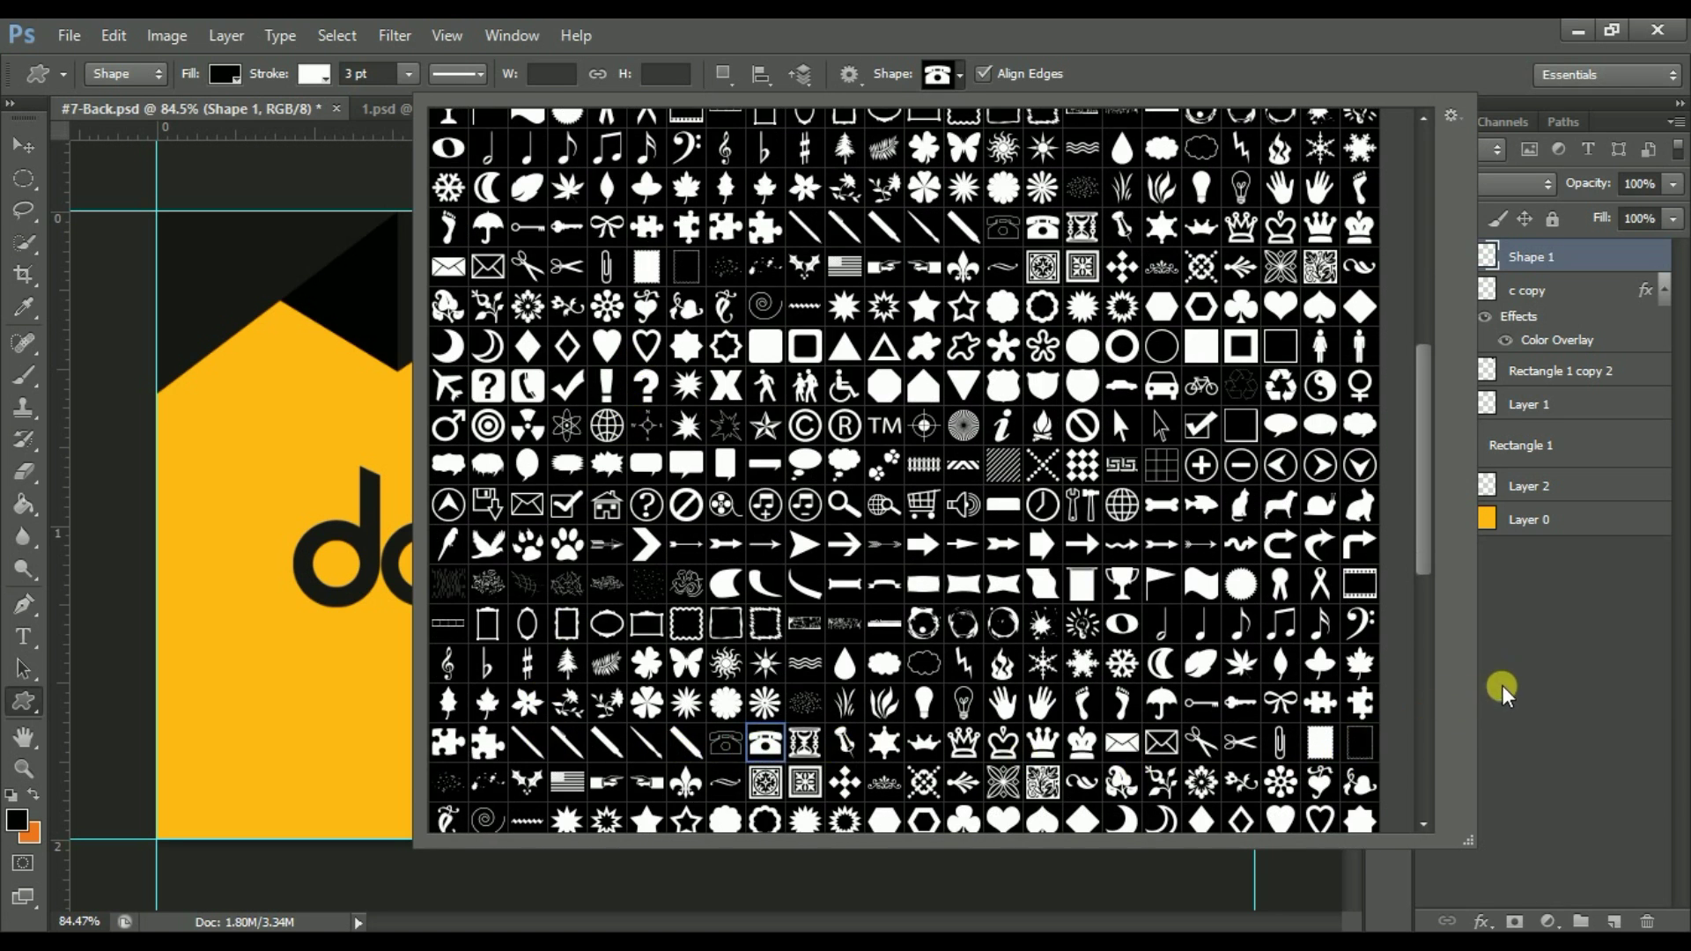
click(1501, 689)
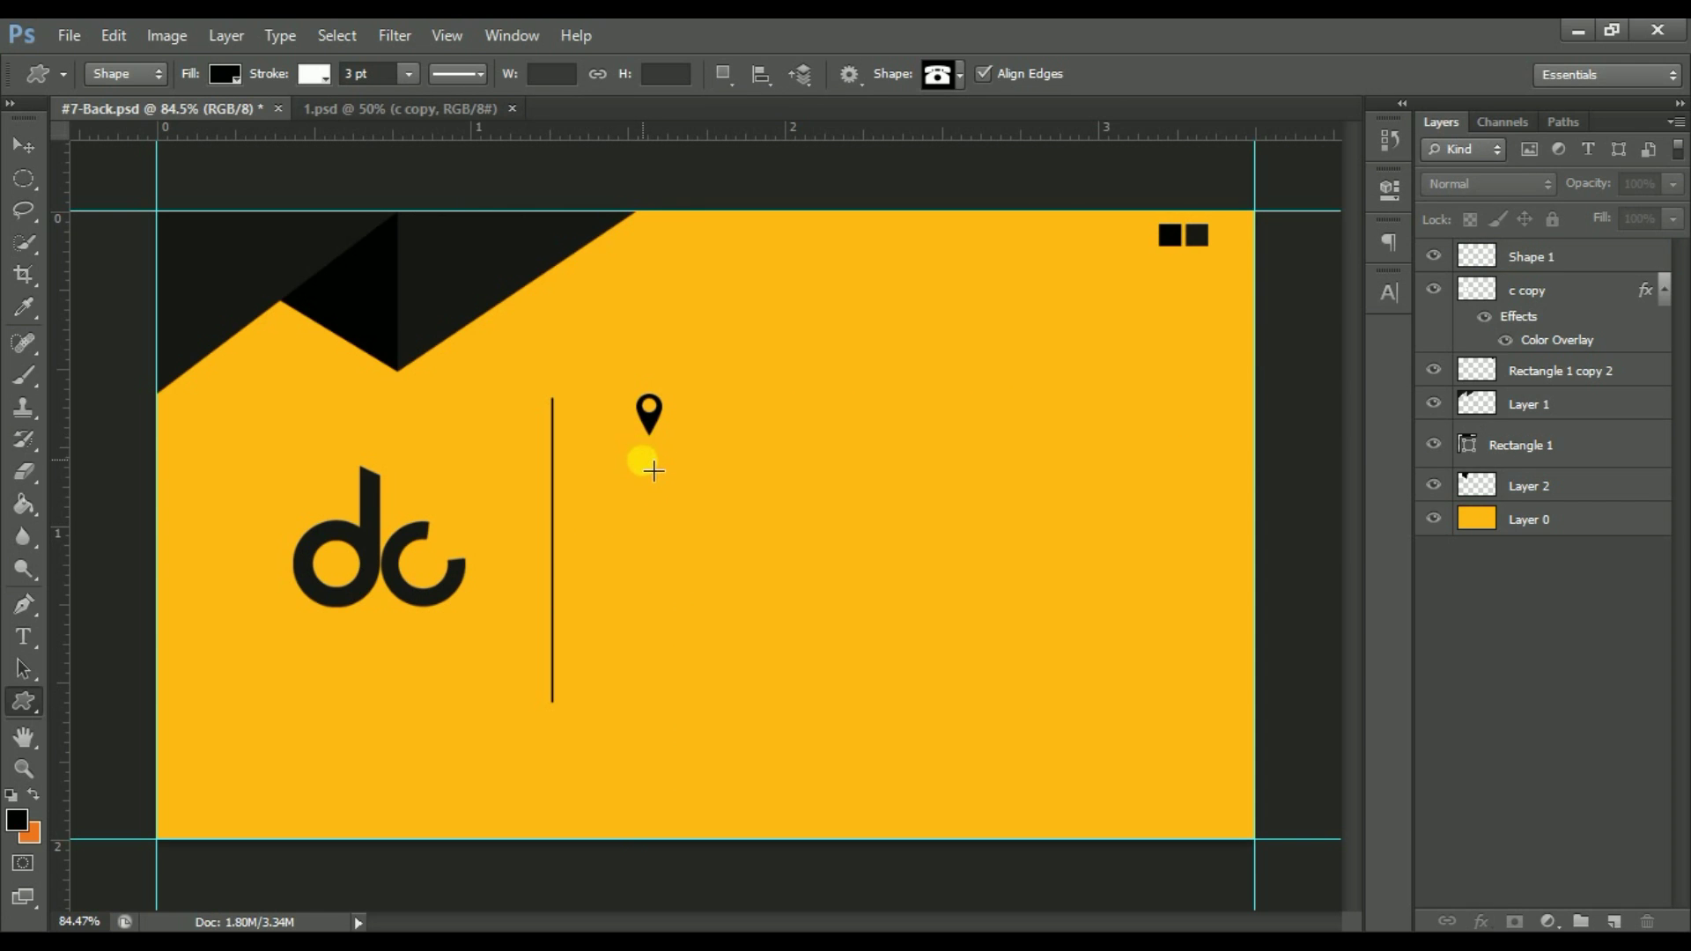
Step: Draw a 35 × 25 px telephone icon with no stroke below the location pin
drag(669, 522, 680, 530)
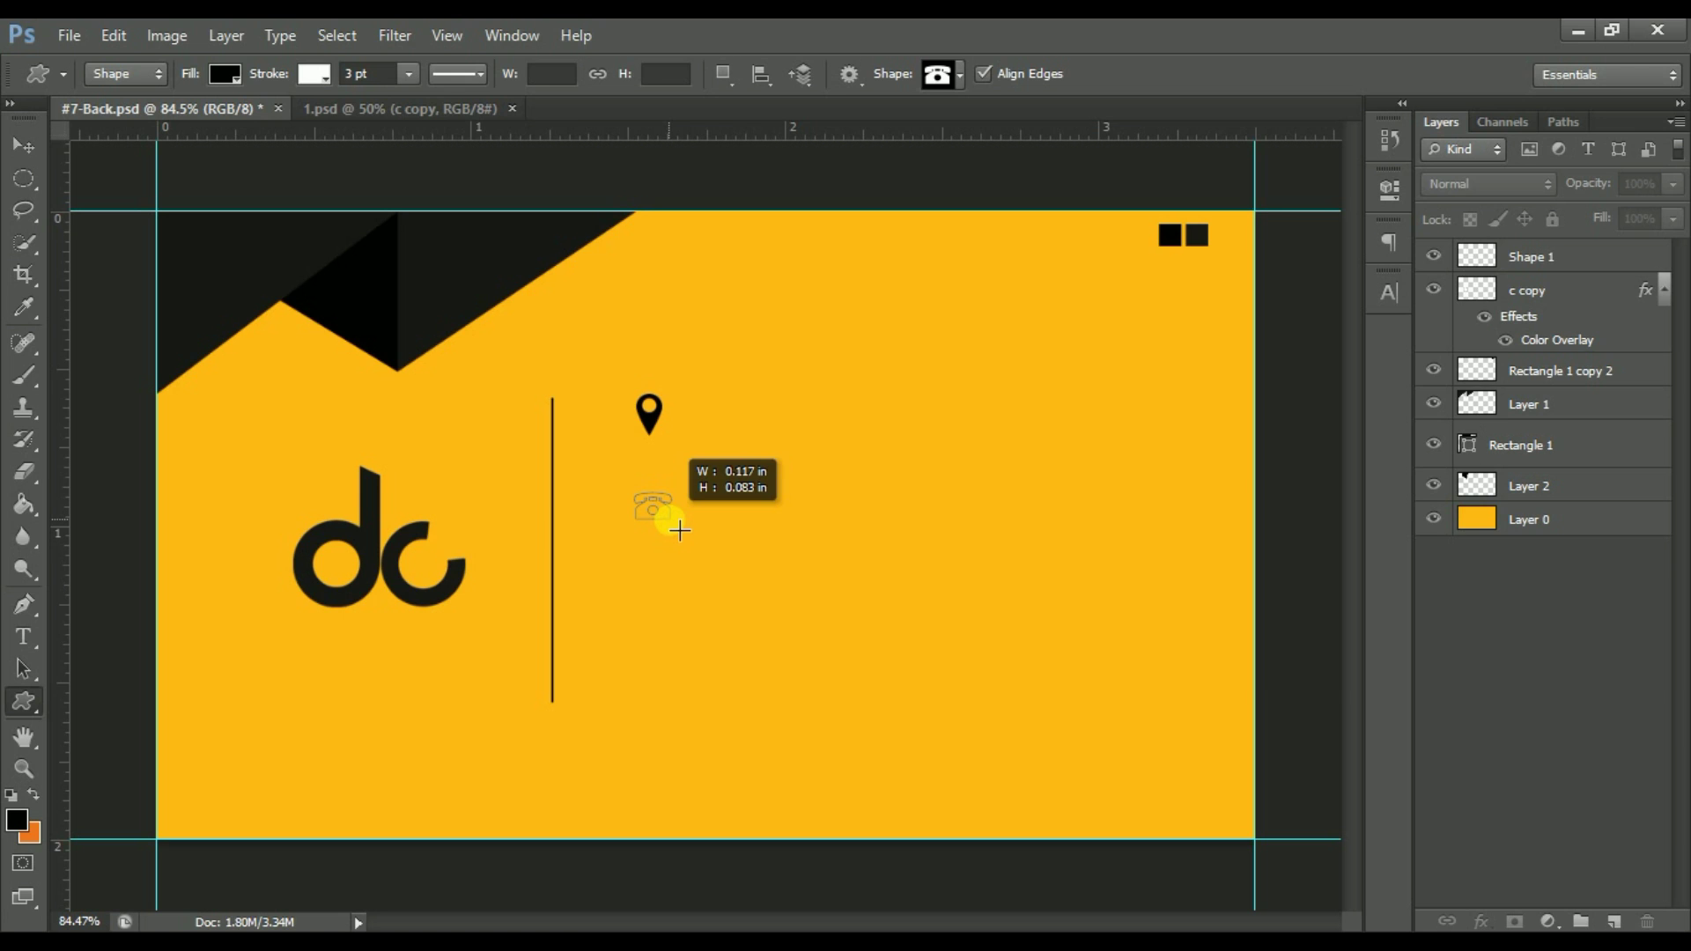
drag(679, 531, 679, 530)
click(304, 73)
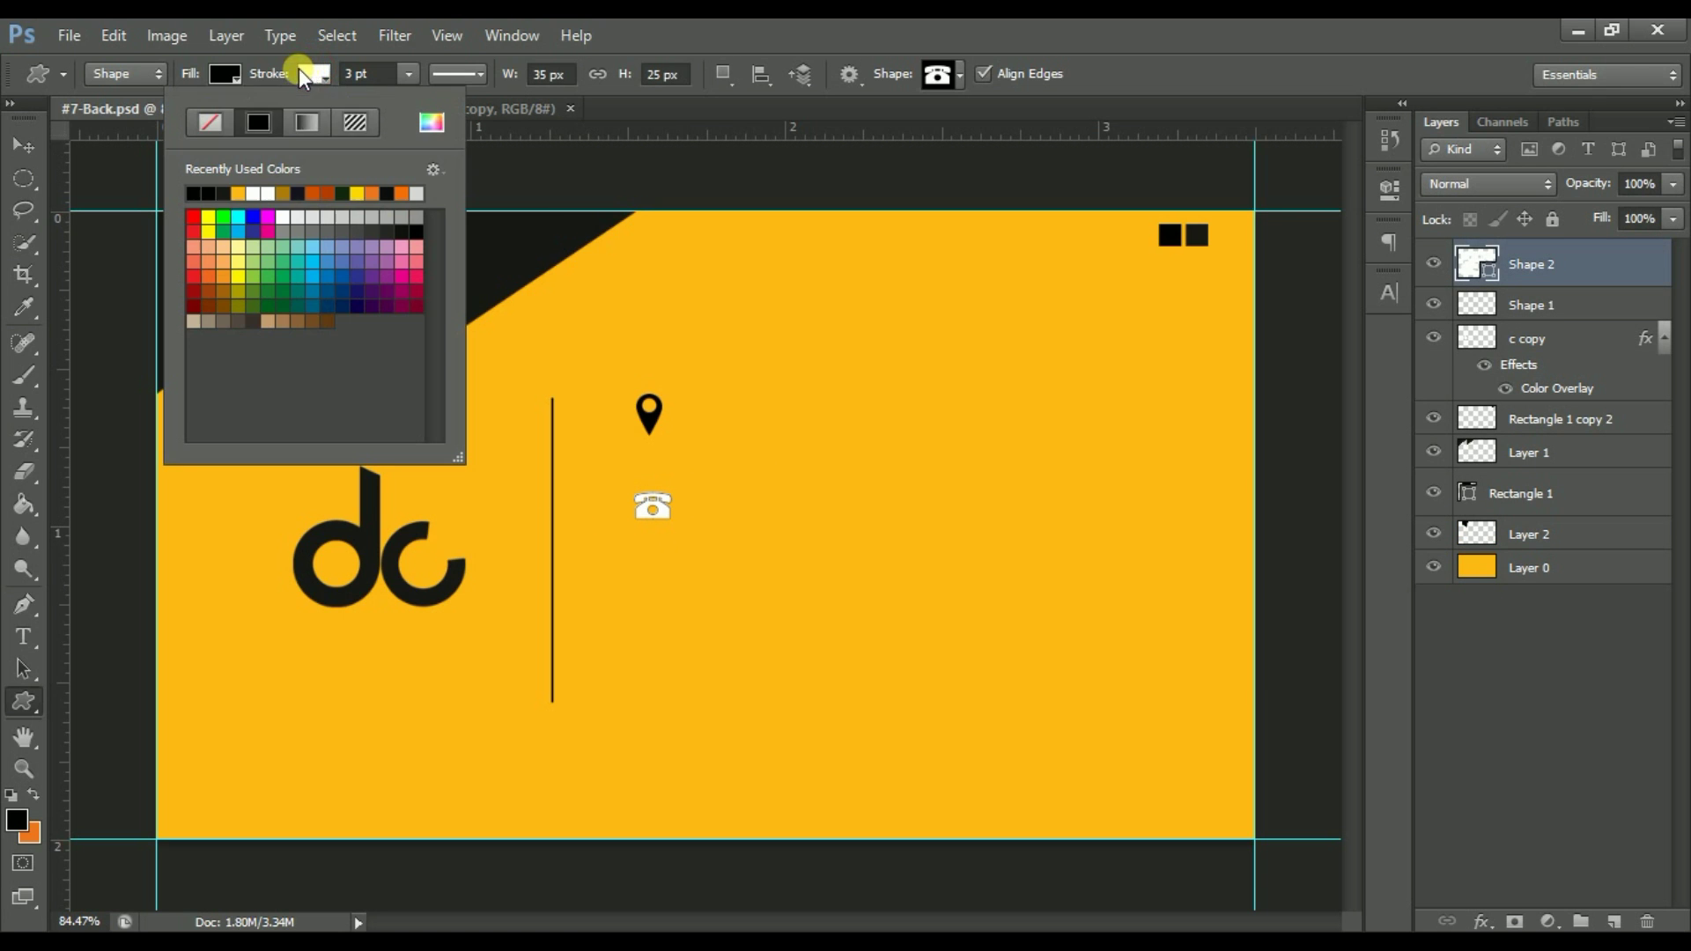
click(211, 122)
click(70, 176)
key(v)
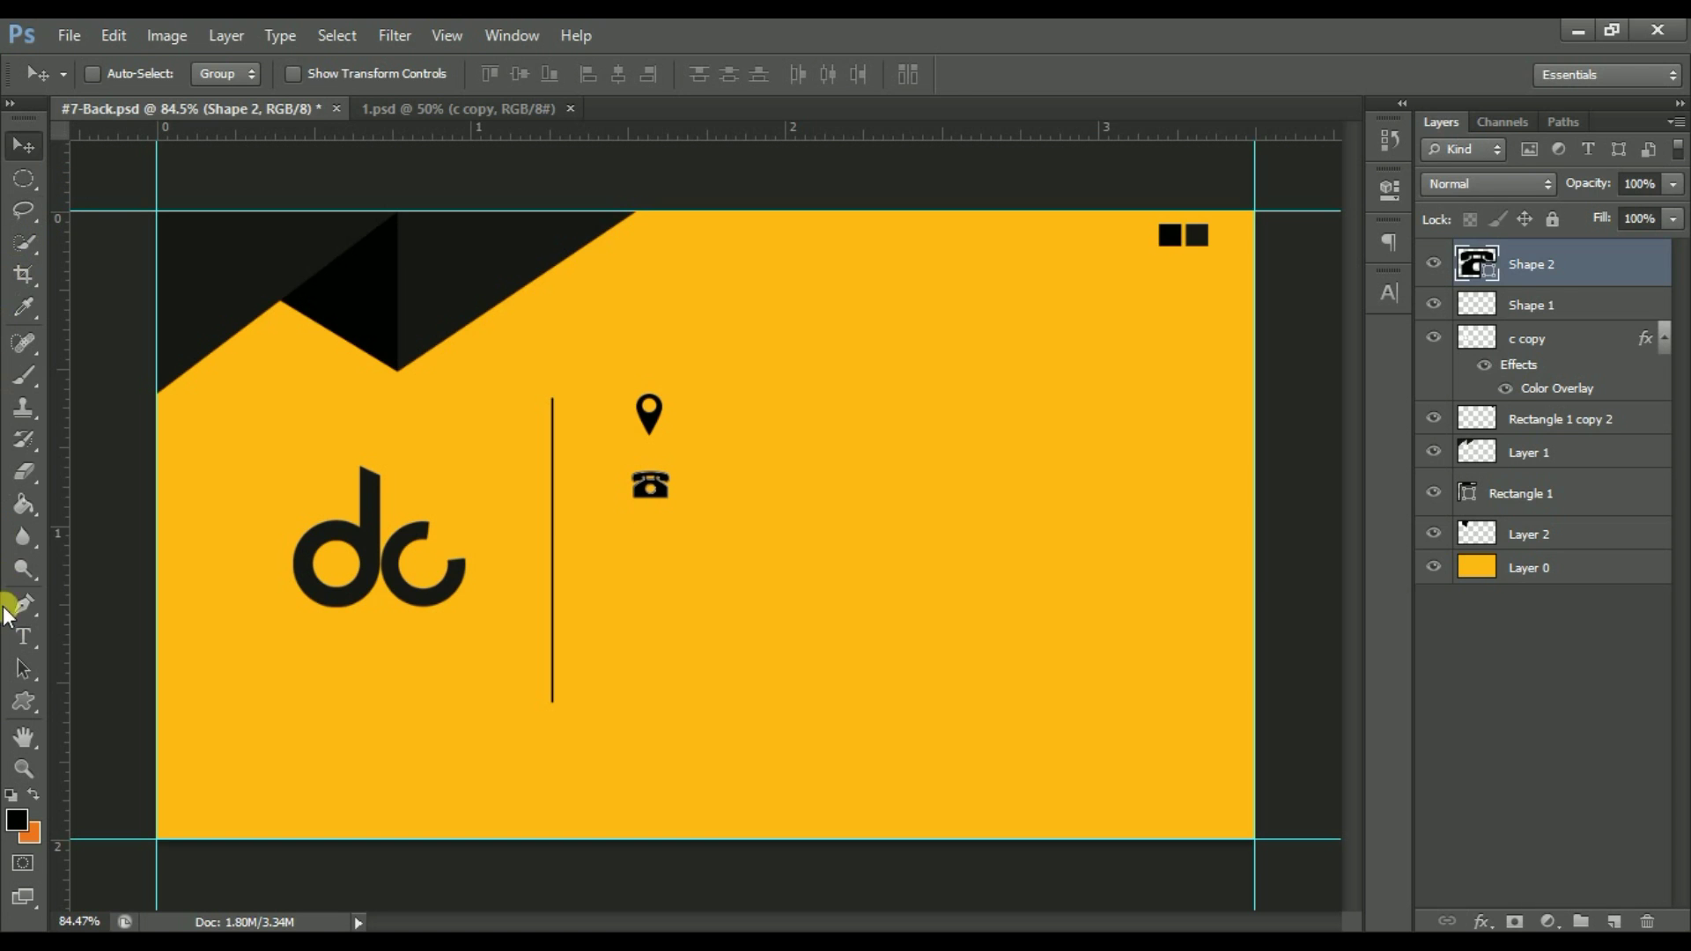
click(23, 704)
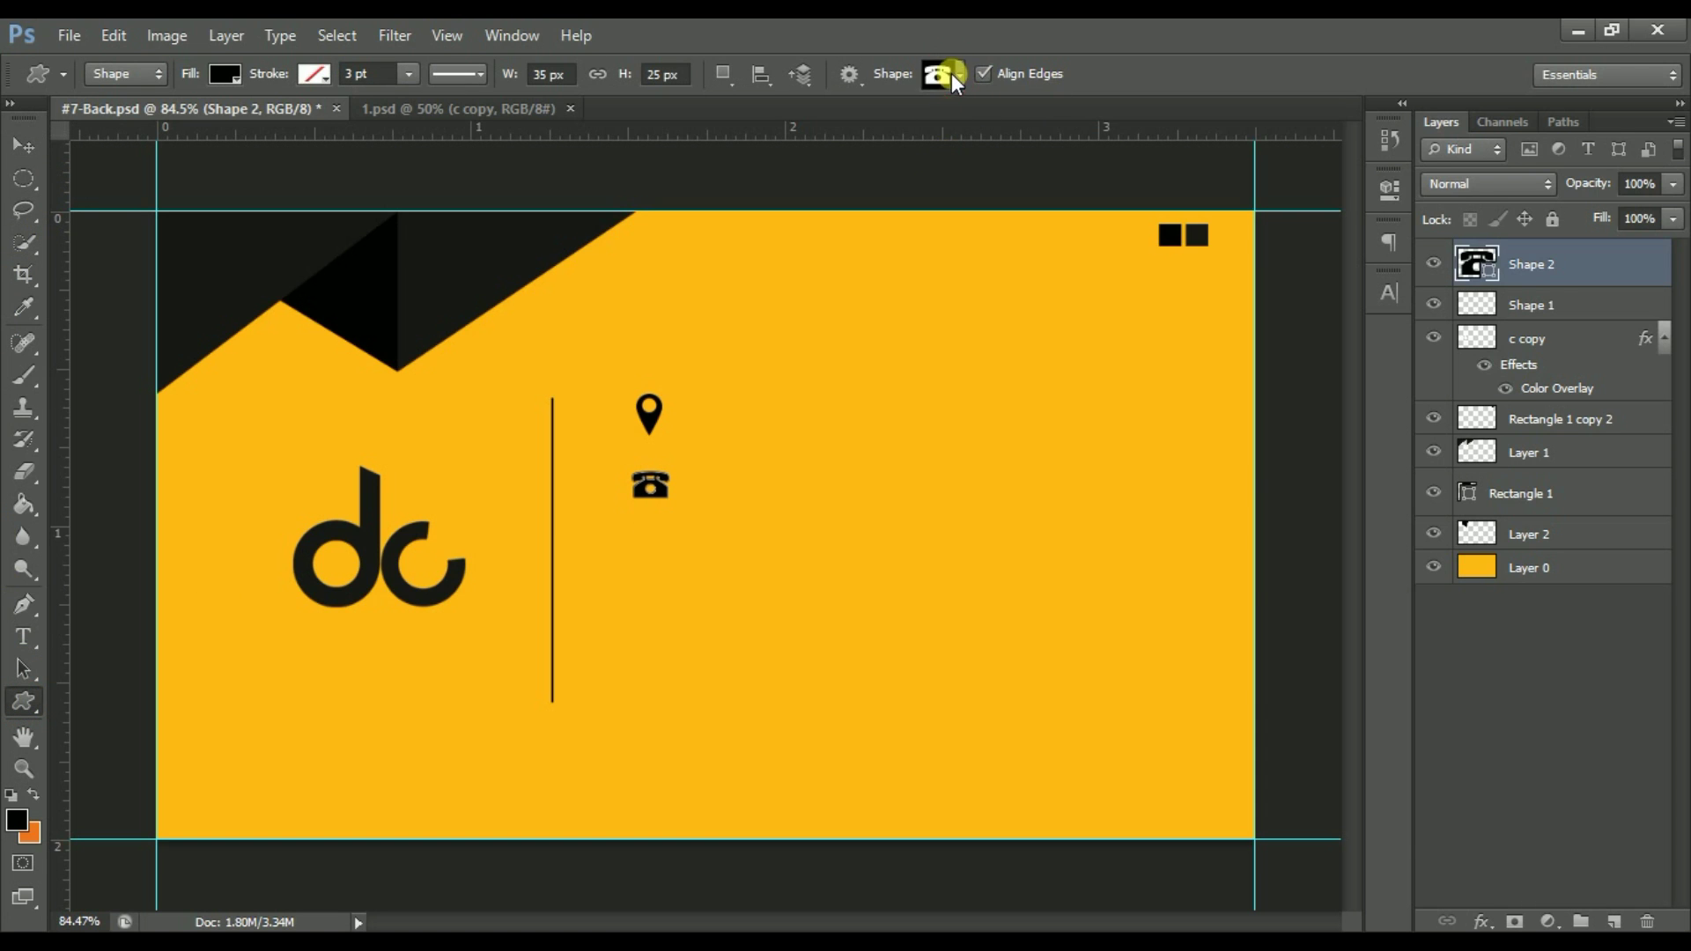
click(953, 74)
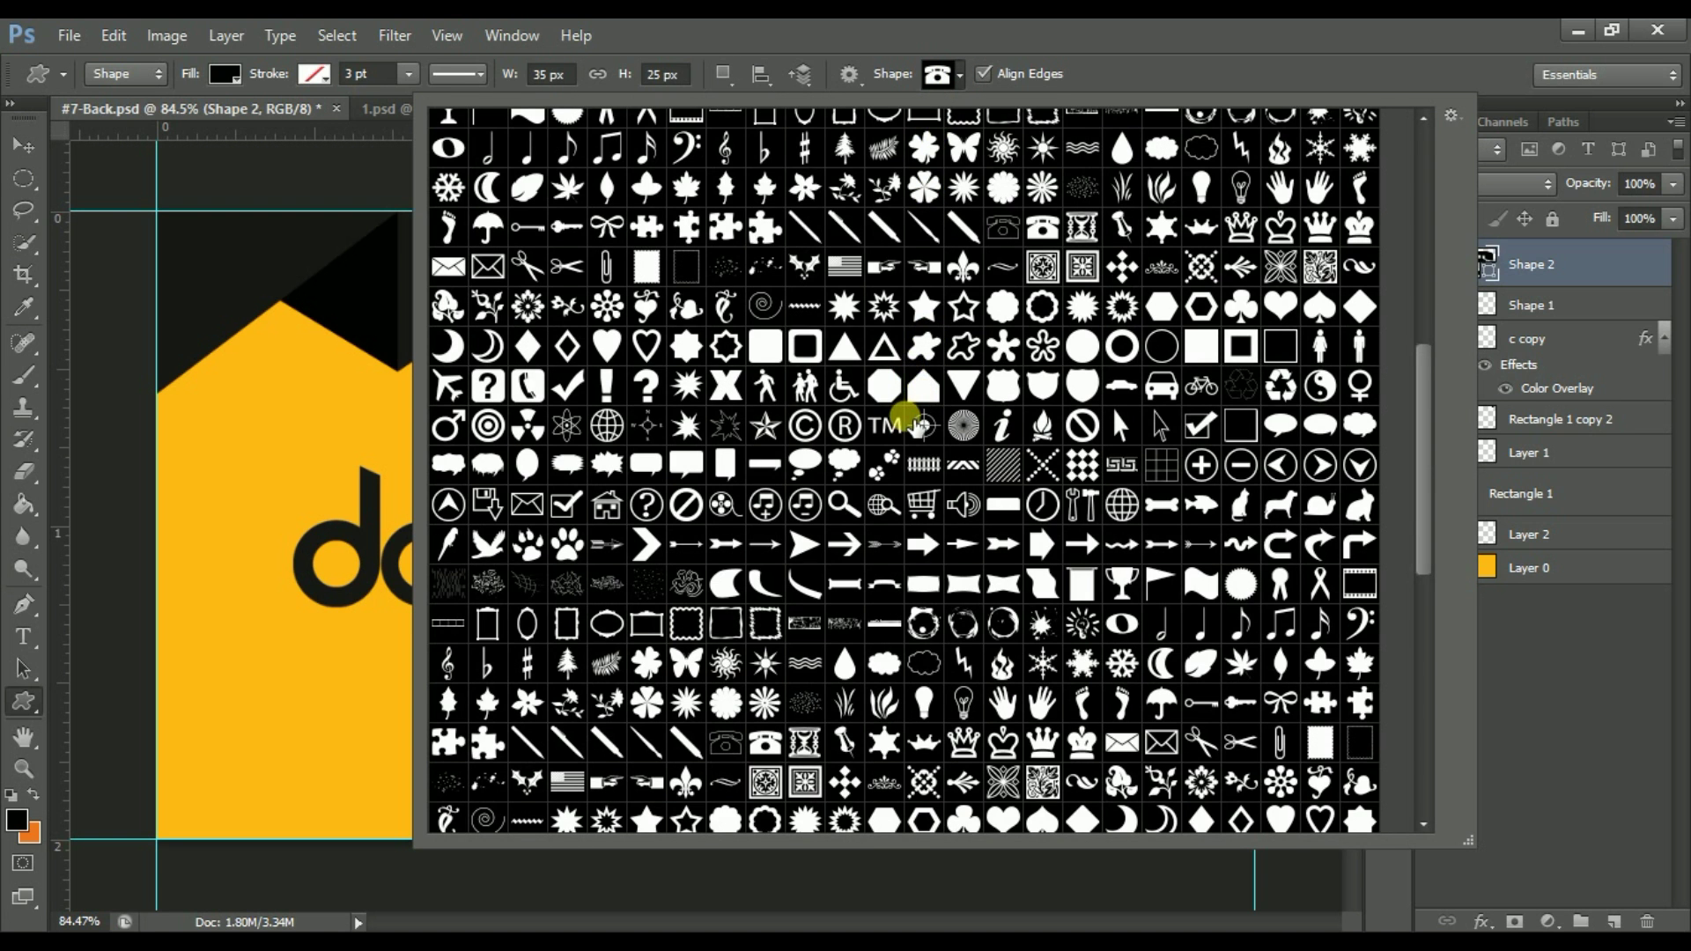
Step: Pick the envelope shape from the Custom Shape library
scroll(904, 421, down, 2)
scroll(904, 421, down, 2)
scroll(904, 421, down, 1)
scroll(904, 420, down, 1)
scroll(904, 421, down, 1)
scroll(903, 421, down, 2)
scroll(904, 421, down, 1)
scroll(904, 421, down, 1)
scroll(904, 421, down, 1)
scroll(904, 421, down, 2)
scroll(903, 421, down, 1)
scroll(904, 421, down, 1)
scroll(903, 421, down, 1)
scroll(904, 421, down, 1)
scroll(903, 421, down, 1)
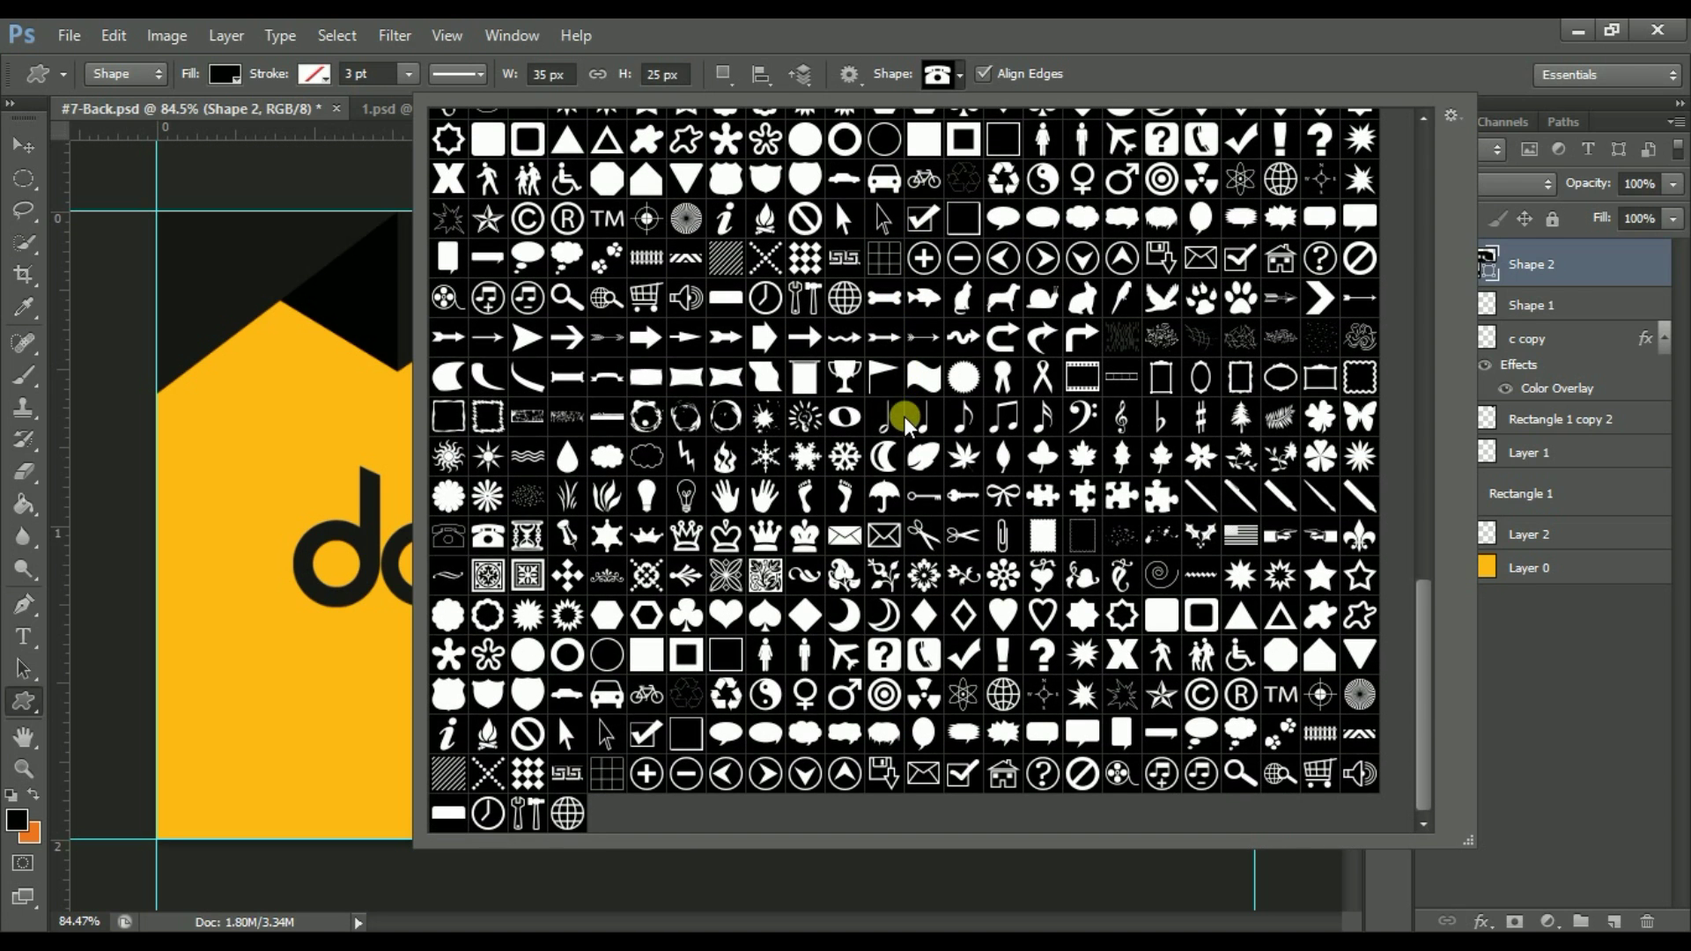
scroll(828, 656, up, 1)
scroll(833, 650, up, 2)
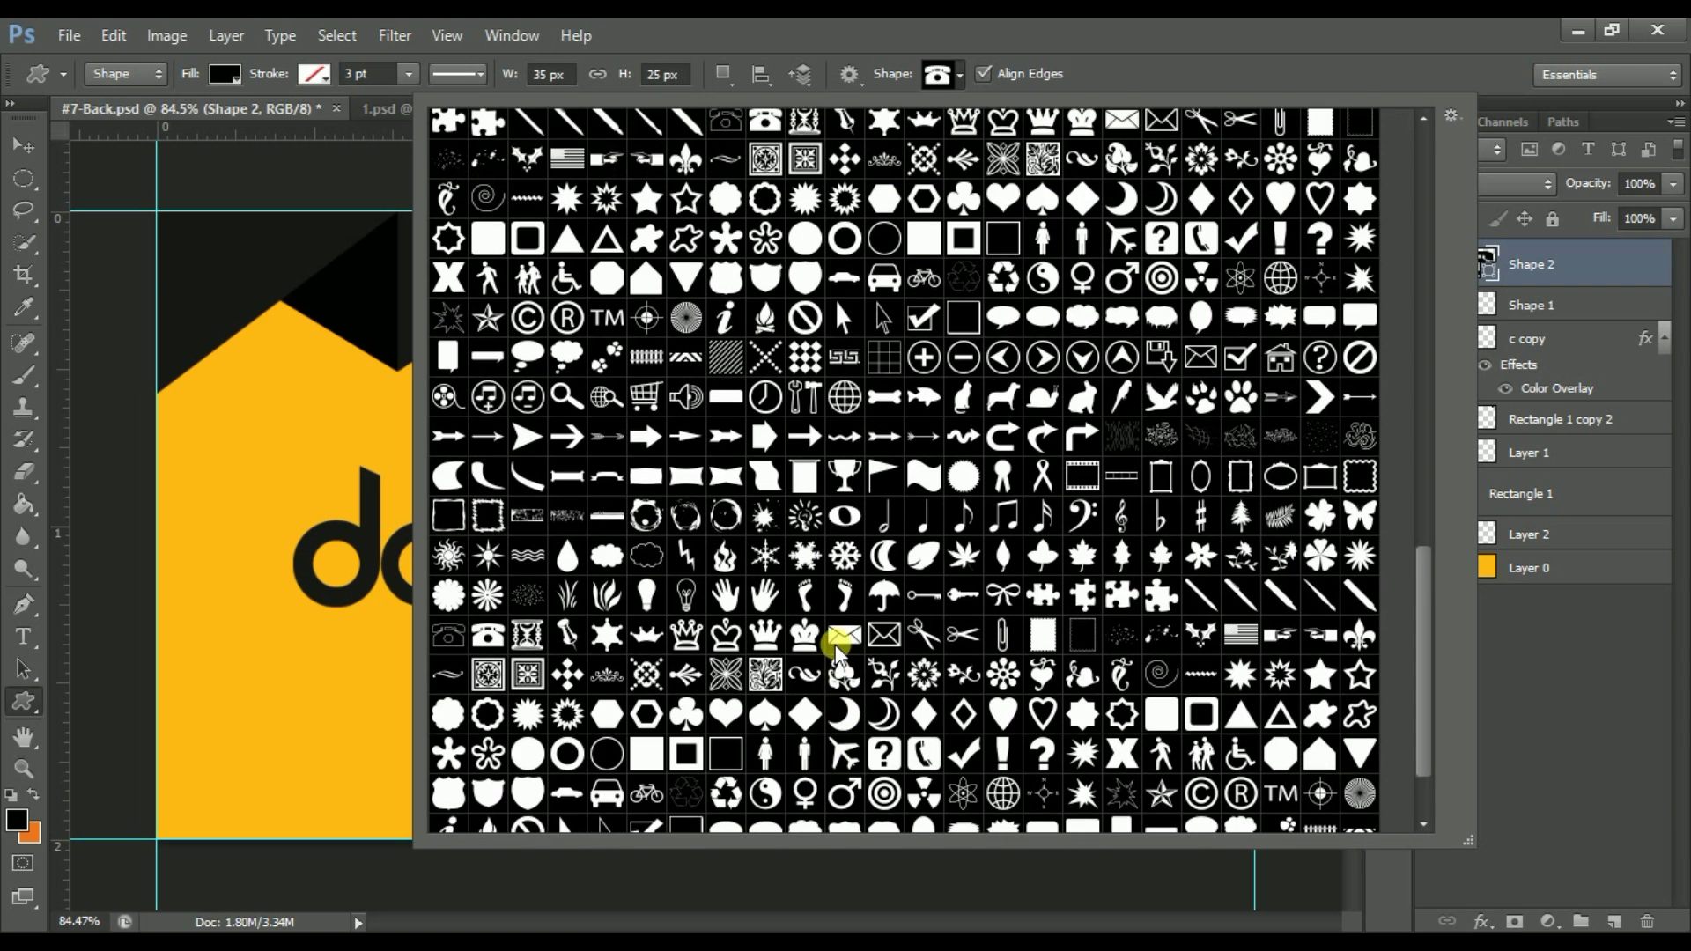
scroll(834, 647, up, 3)
scroll(835, 647, up, 2)
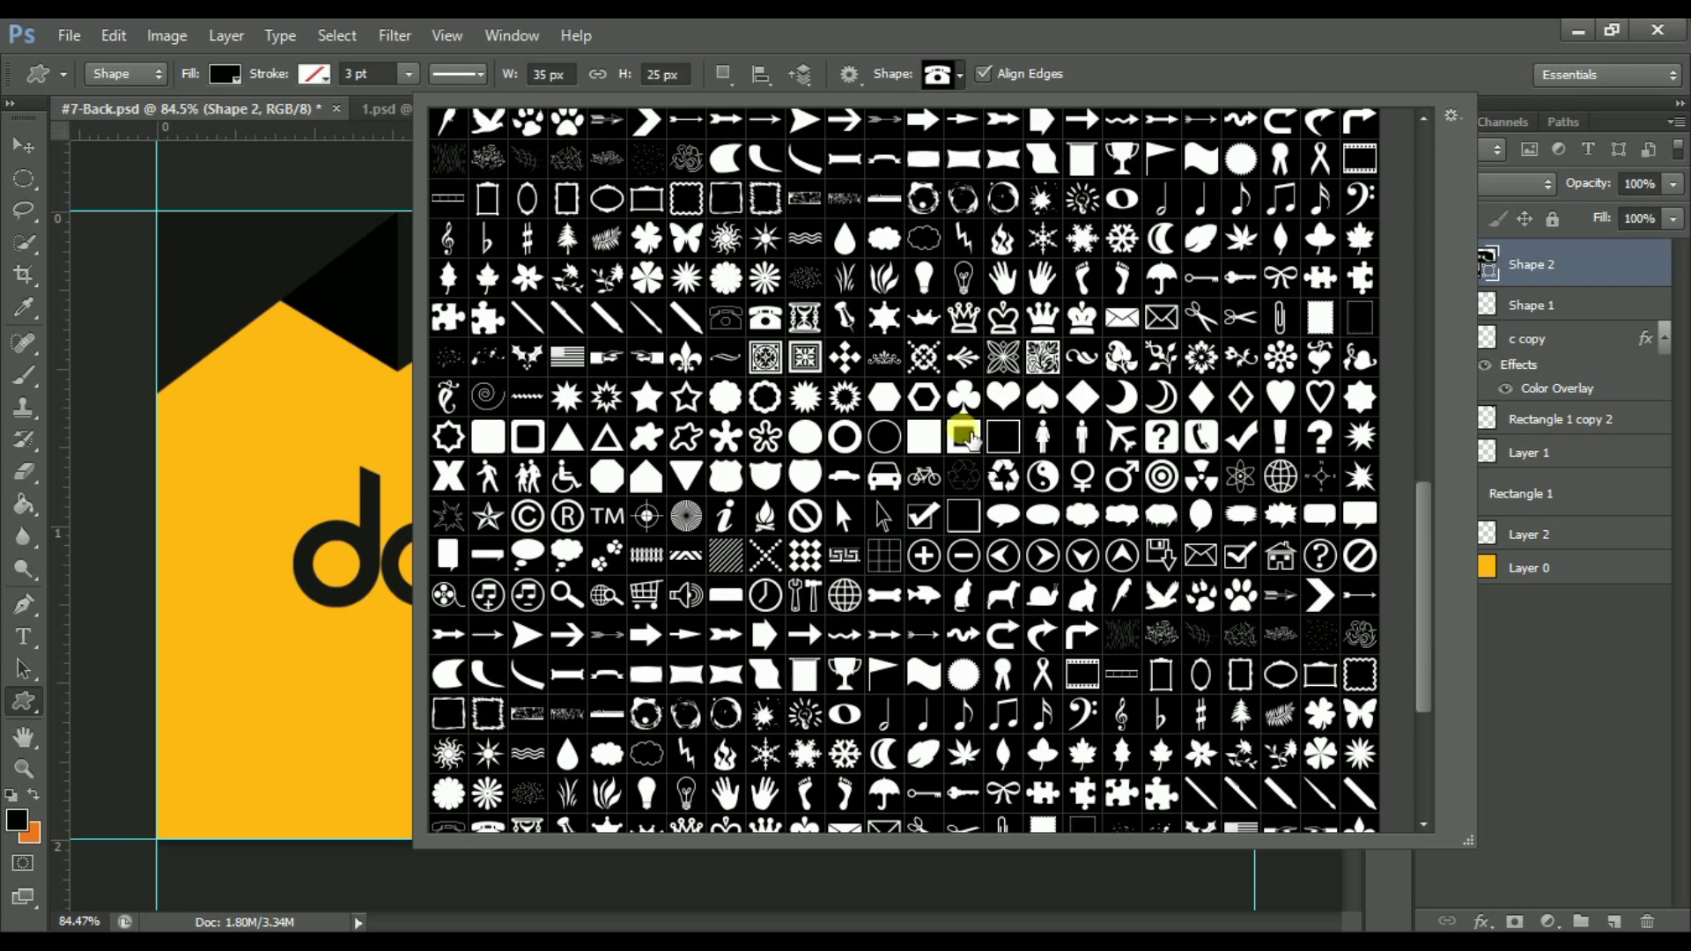
click(1134, 318)
click(1527, 704)
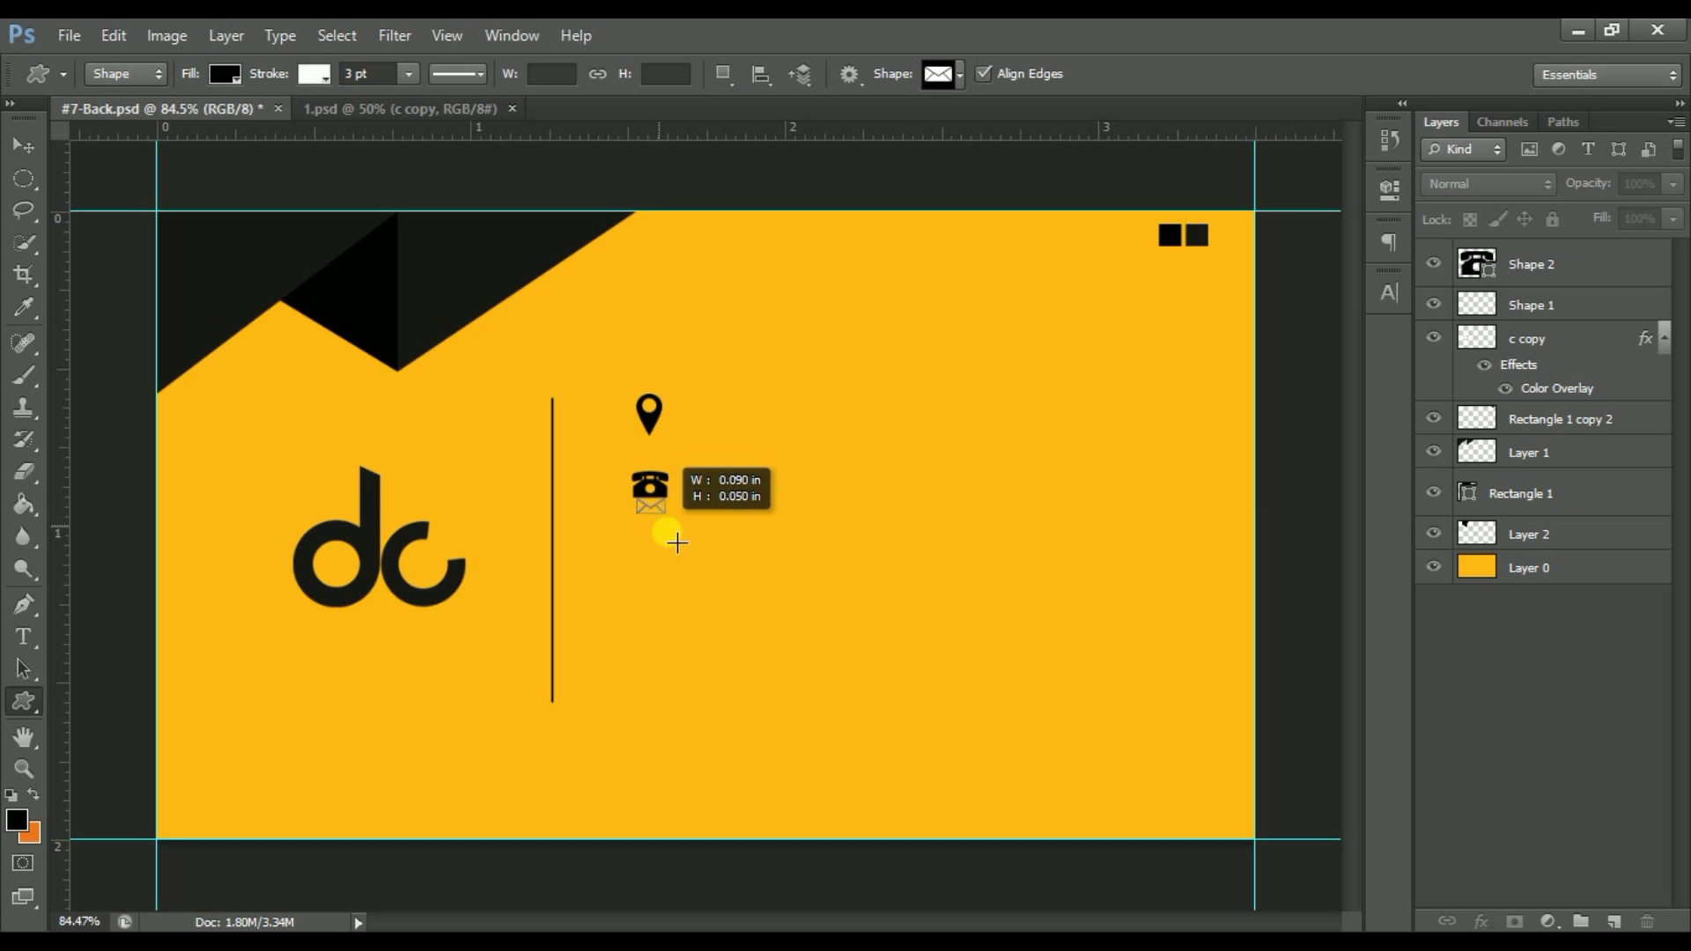
Step: Draw a 36 × 20 px envelope icon with no stroke and nudge it below the telephone
drag(660, 515, 667, 532)
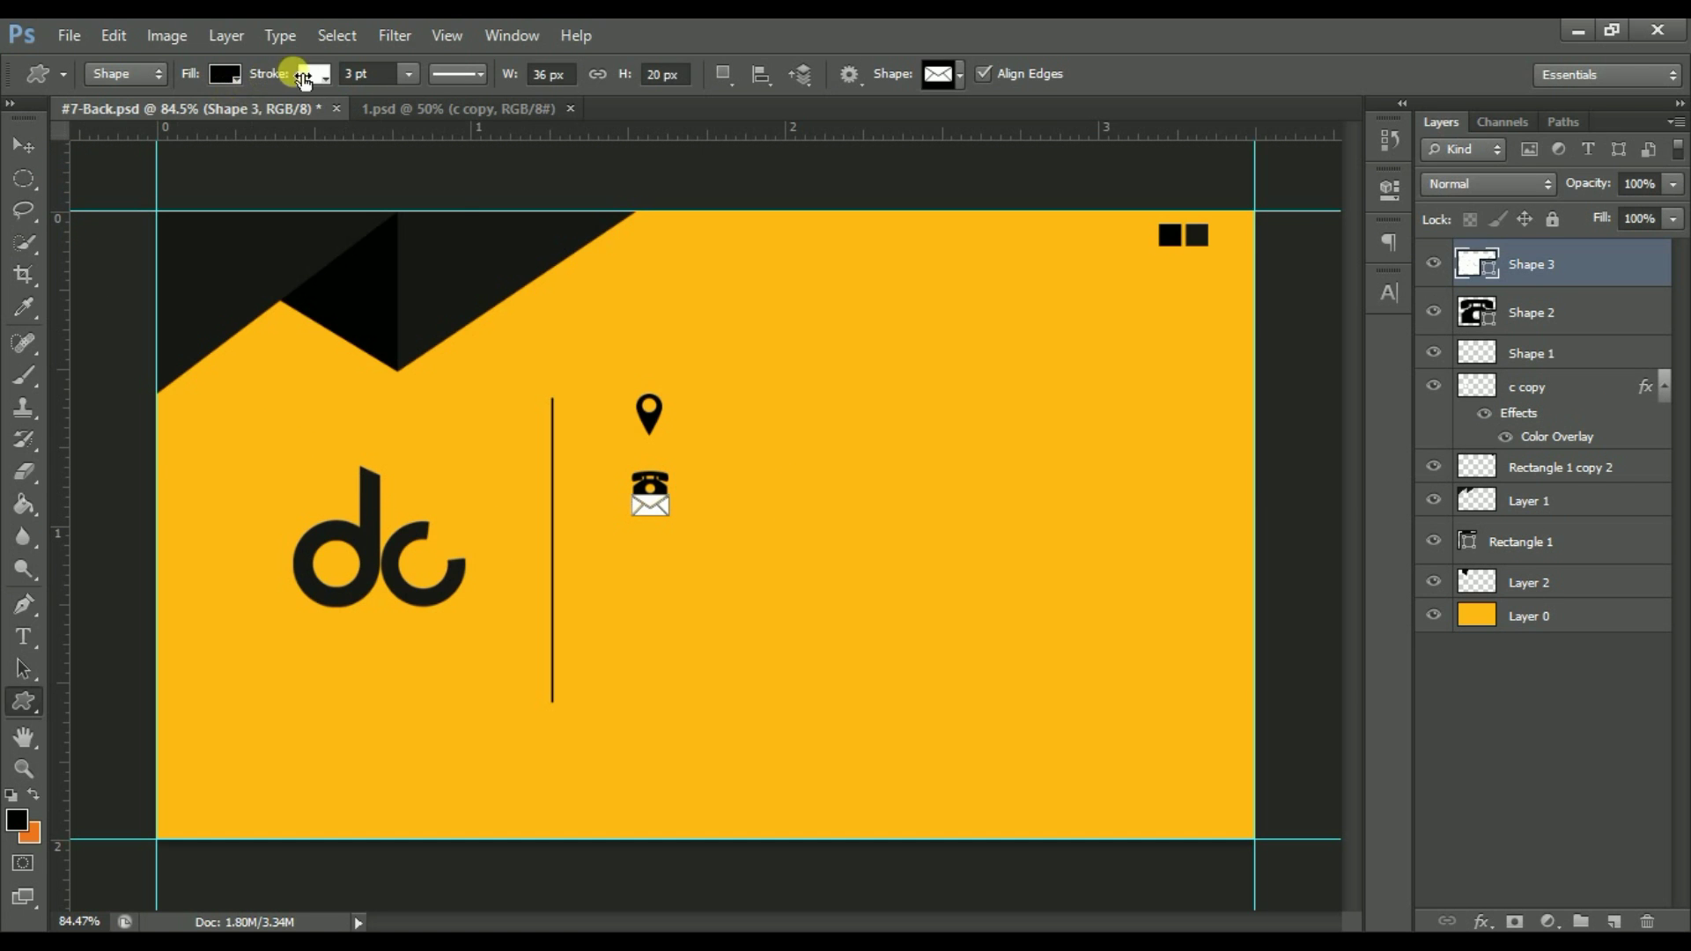
click(302, 75)
click(208, 130)
click(12, 147)
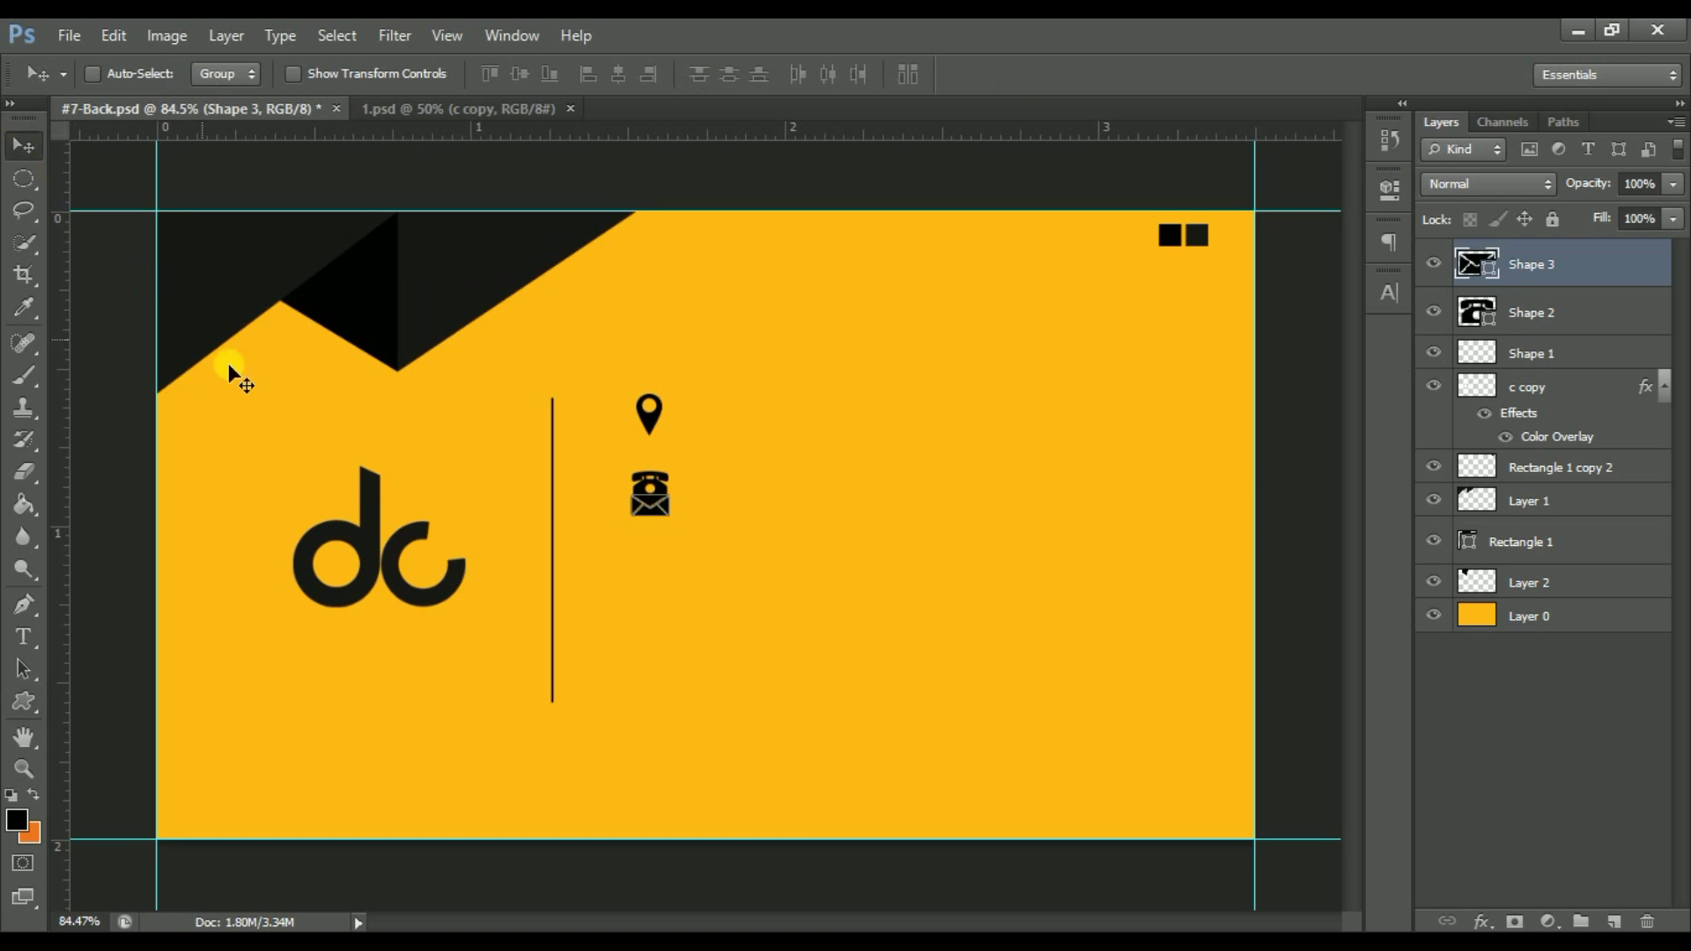
key(shift+Down)
key(shift+Down)
key(shift+Down)
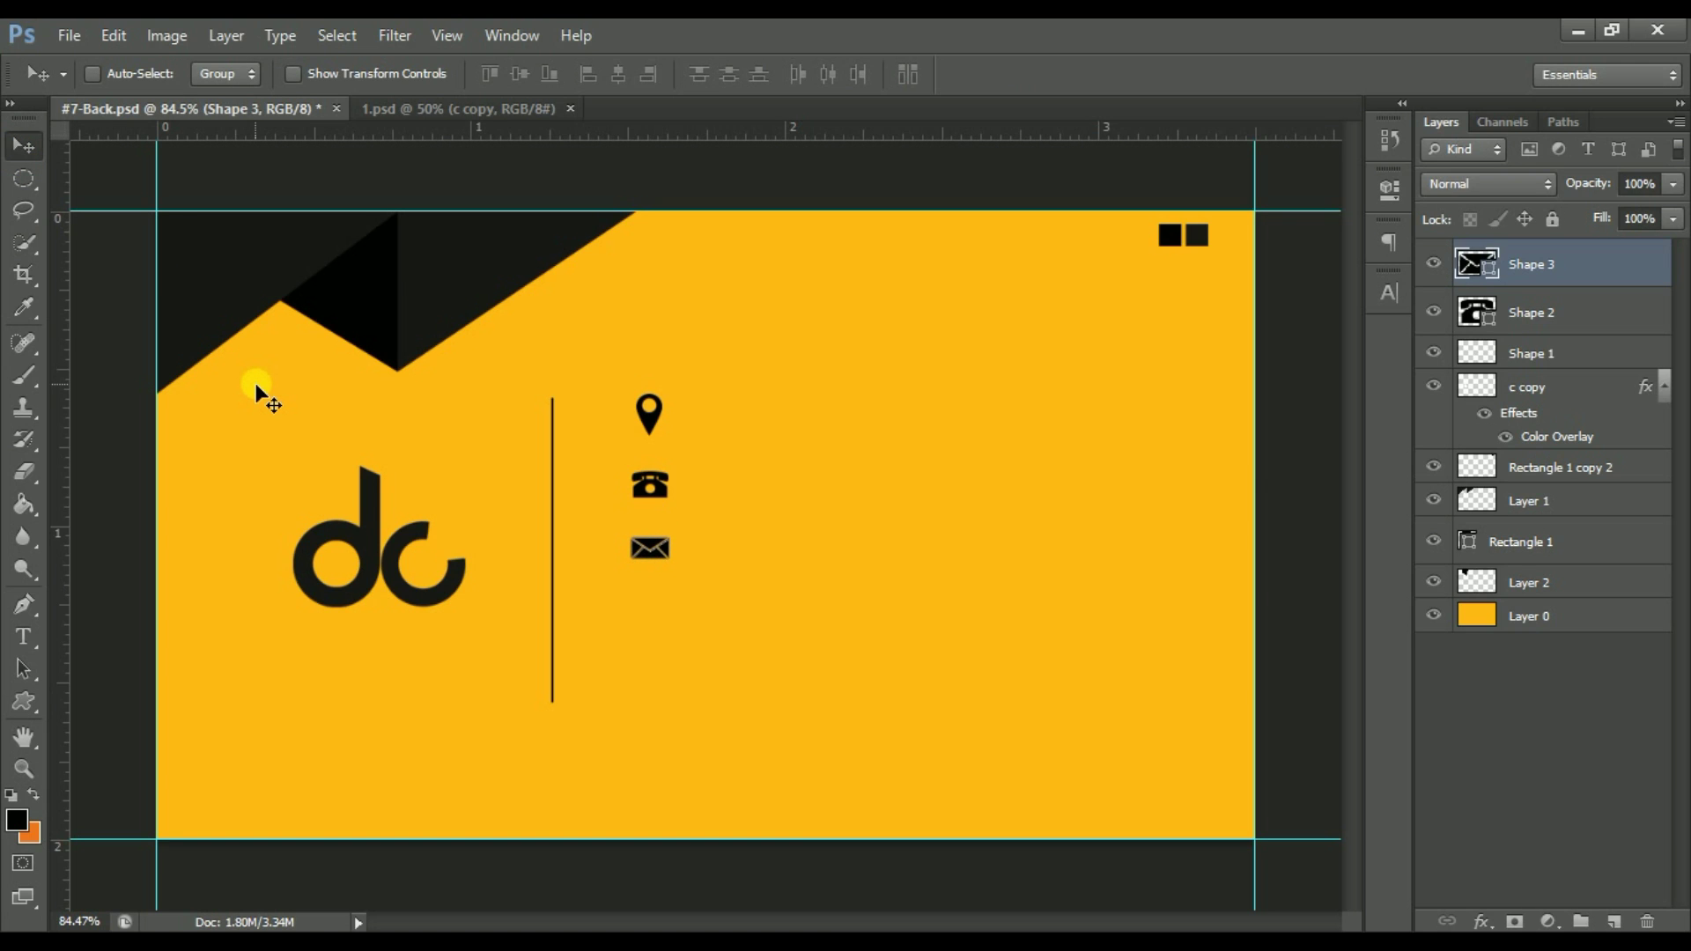
click(22, 705)
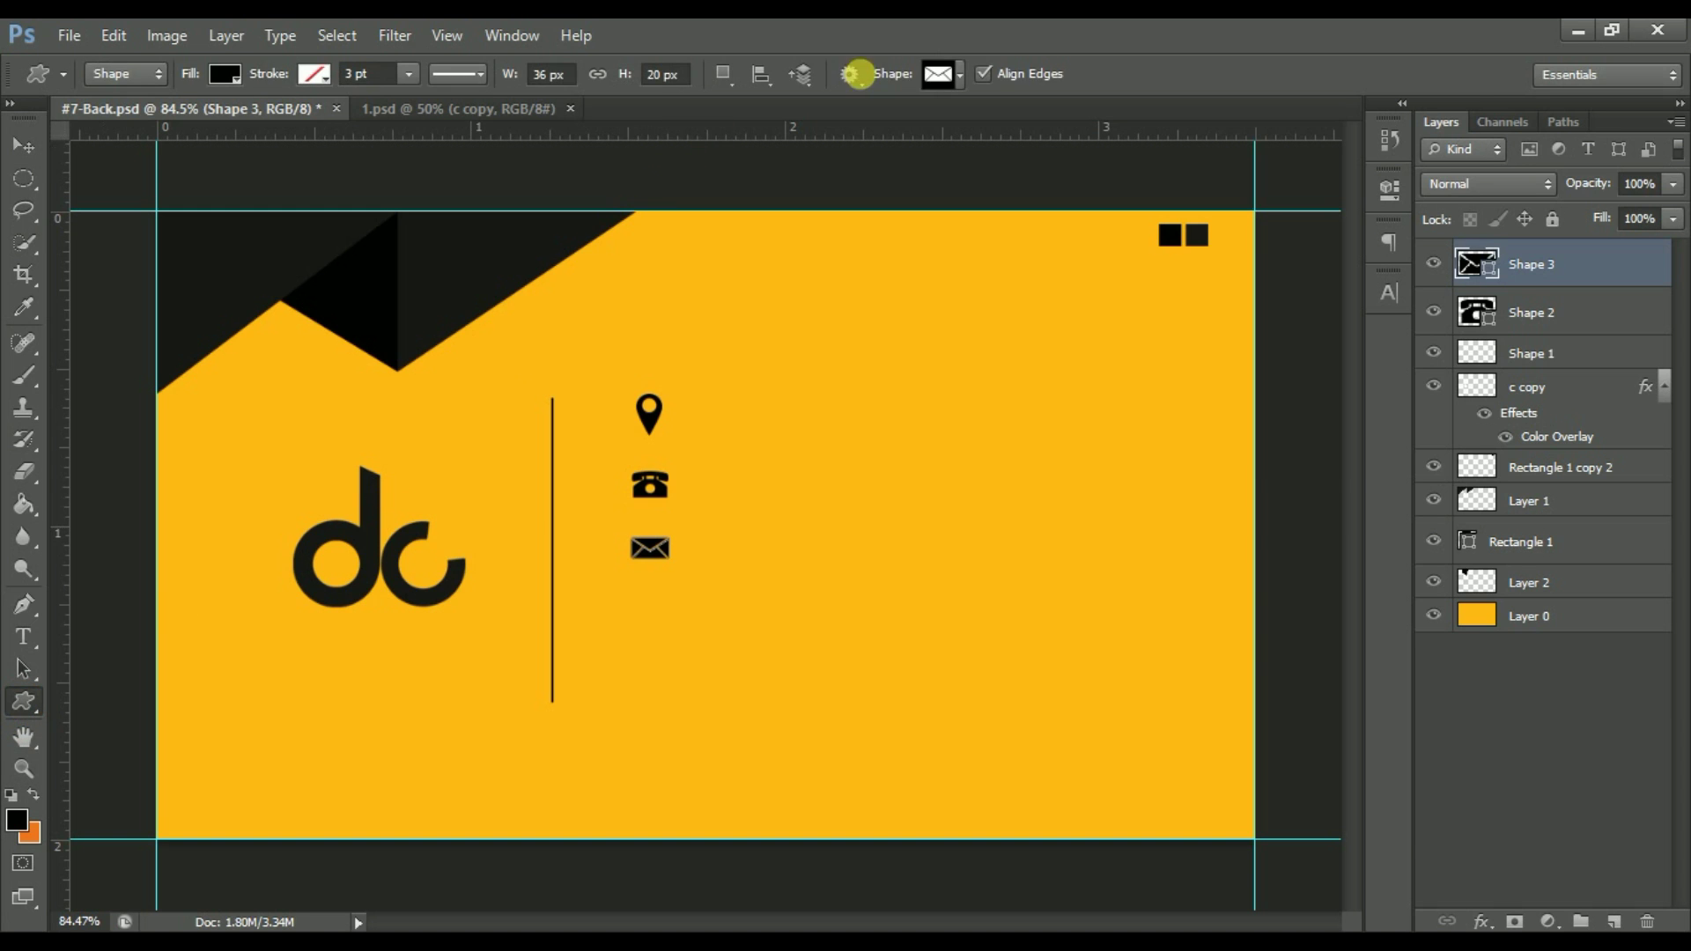
Step: Draw a globe icon with no stroke below the envelope
click(941, 76)
scroll(909, 404, down, 1)
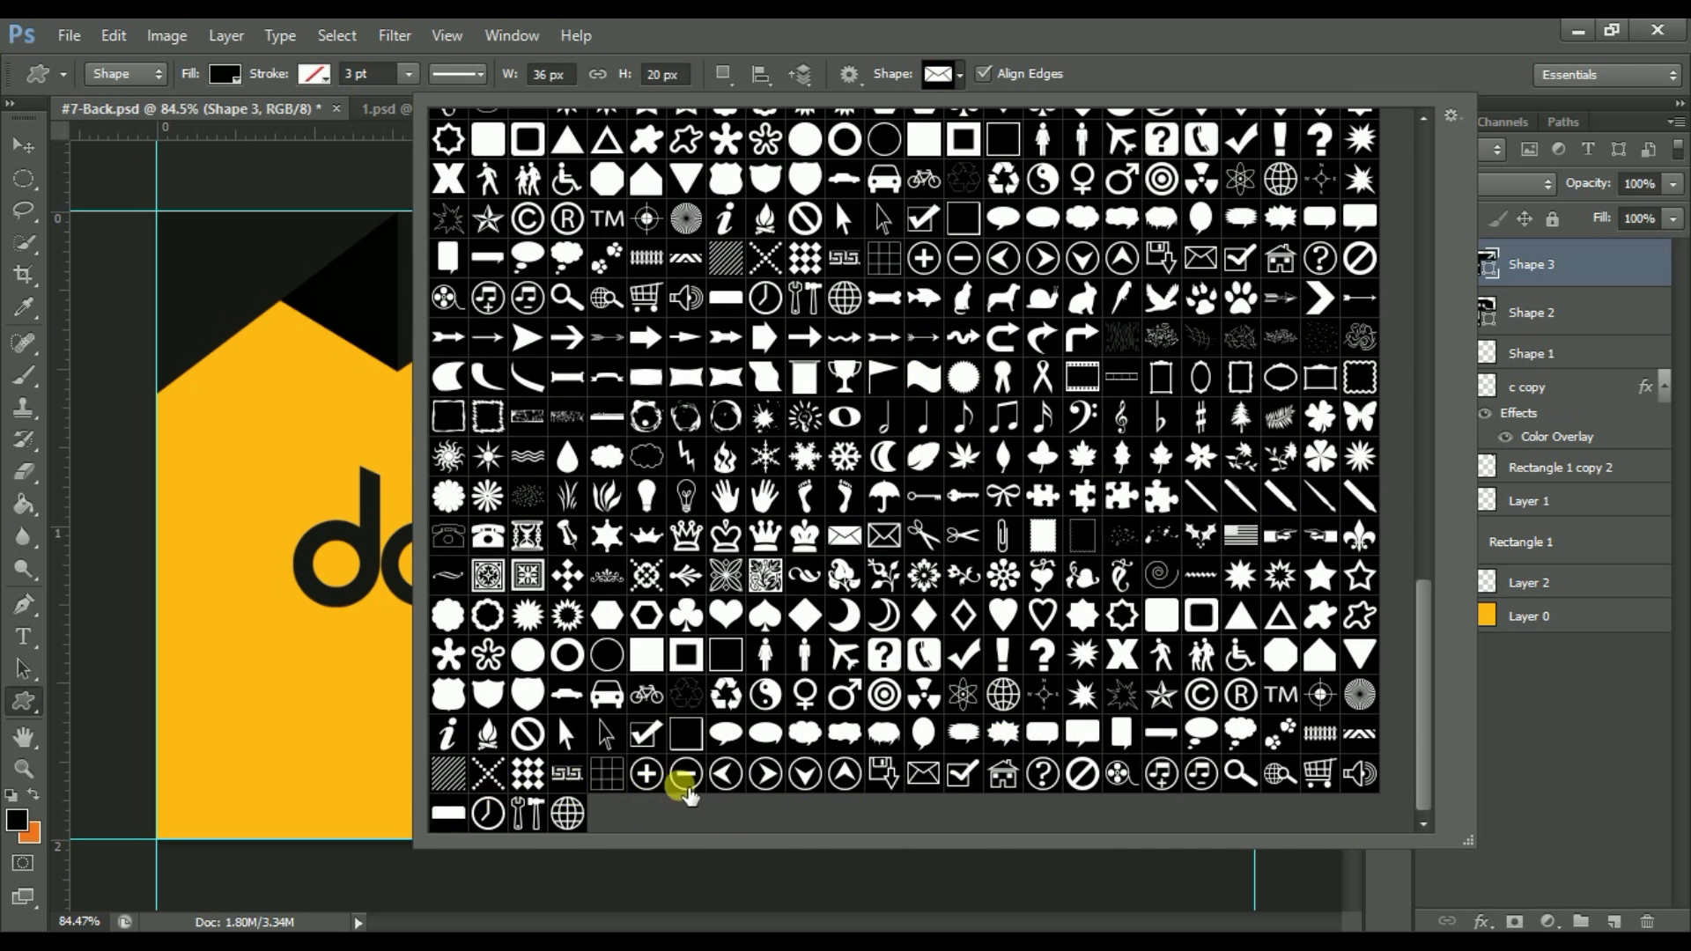
click(567, 812)
click(1547, 782)
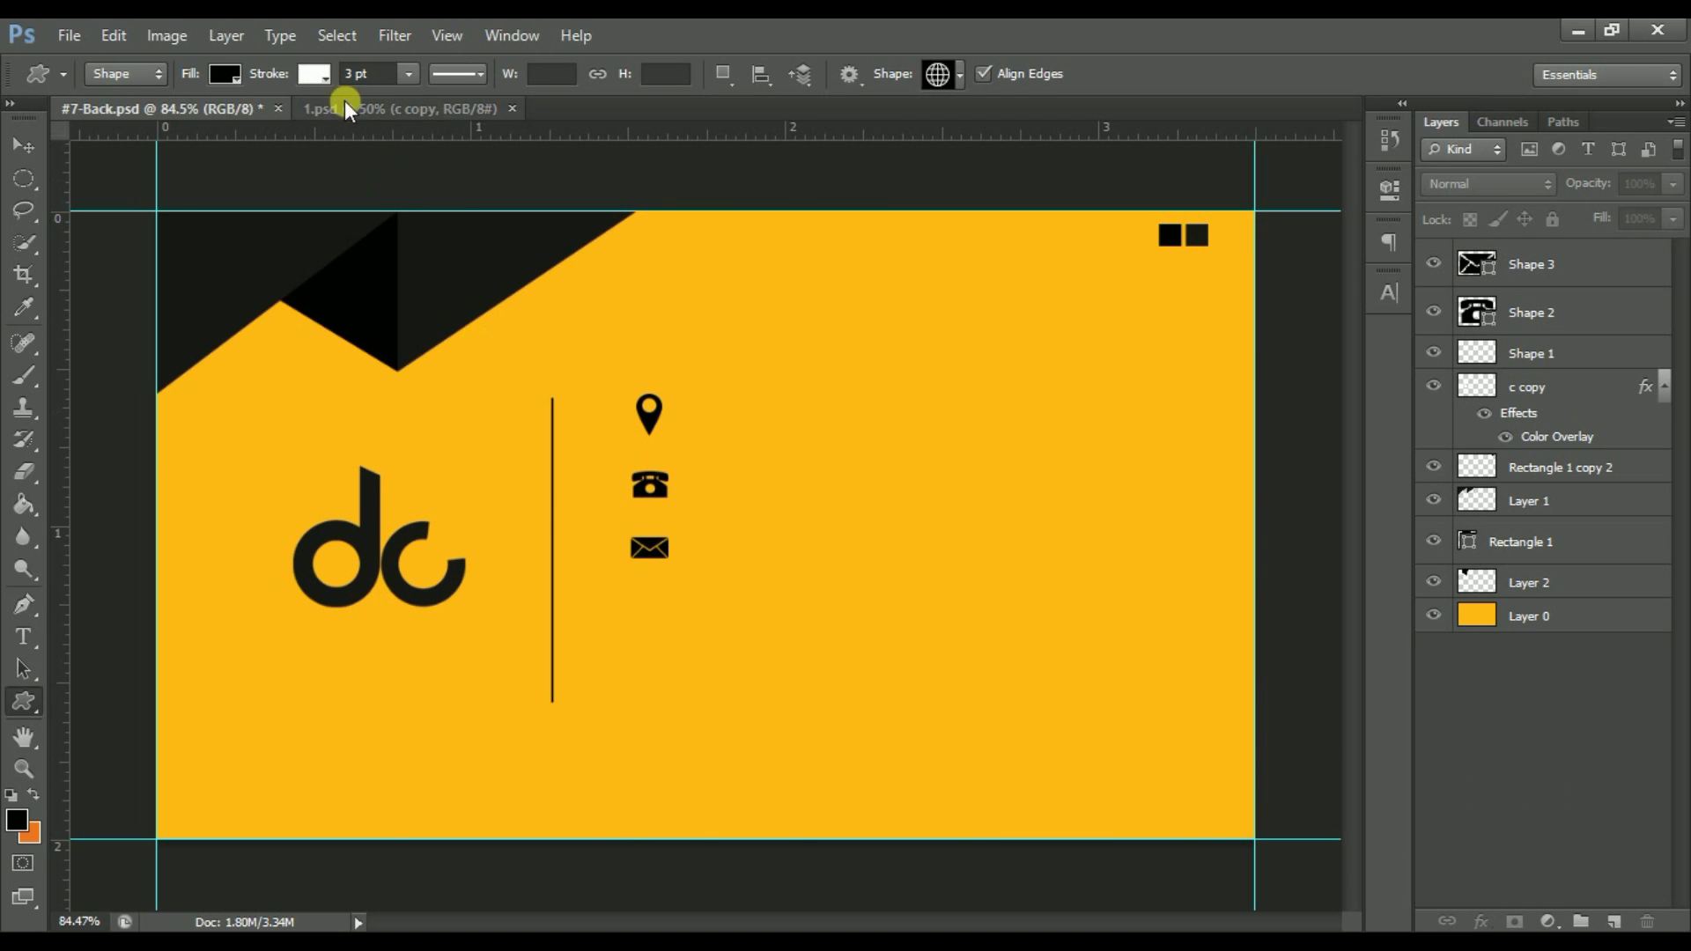
click(288, 86)
click(214, 116)
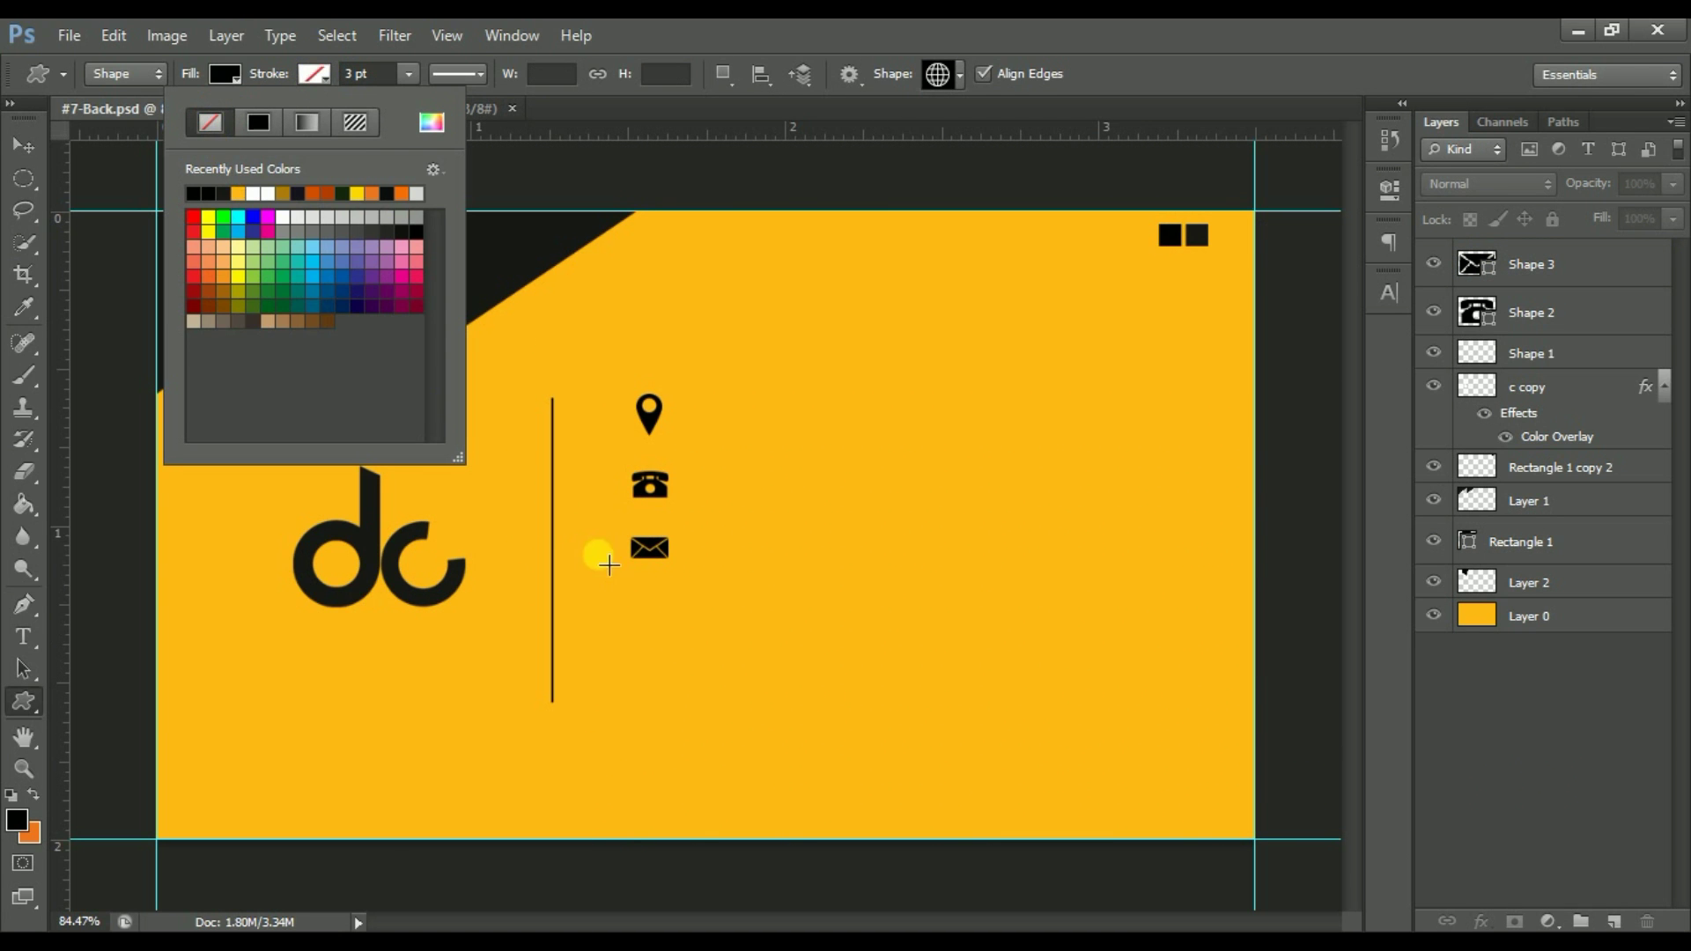
click(657, 631)
drag(641, 608, 680, 656)
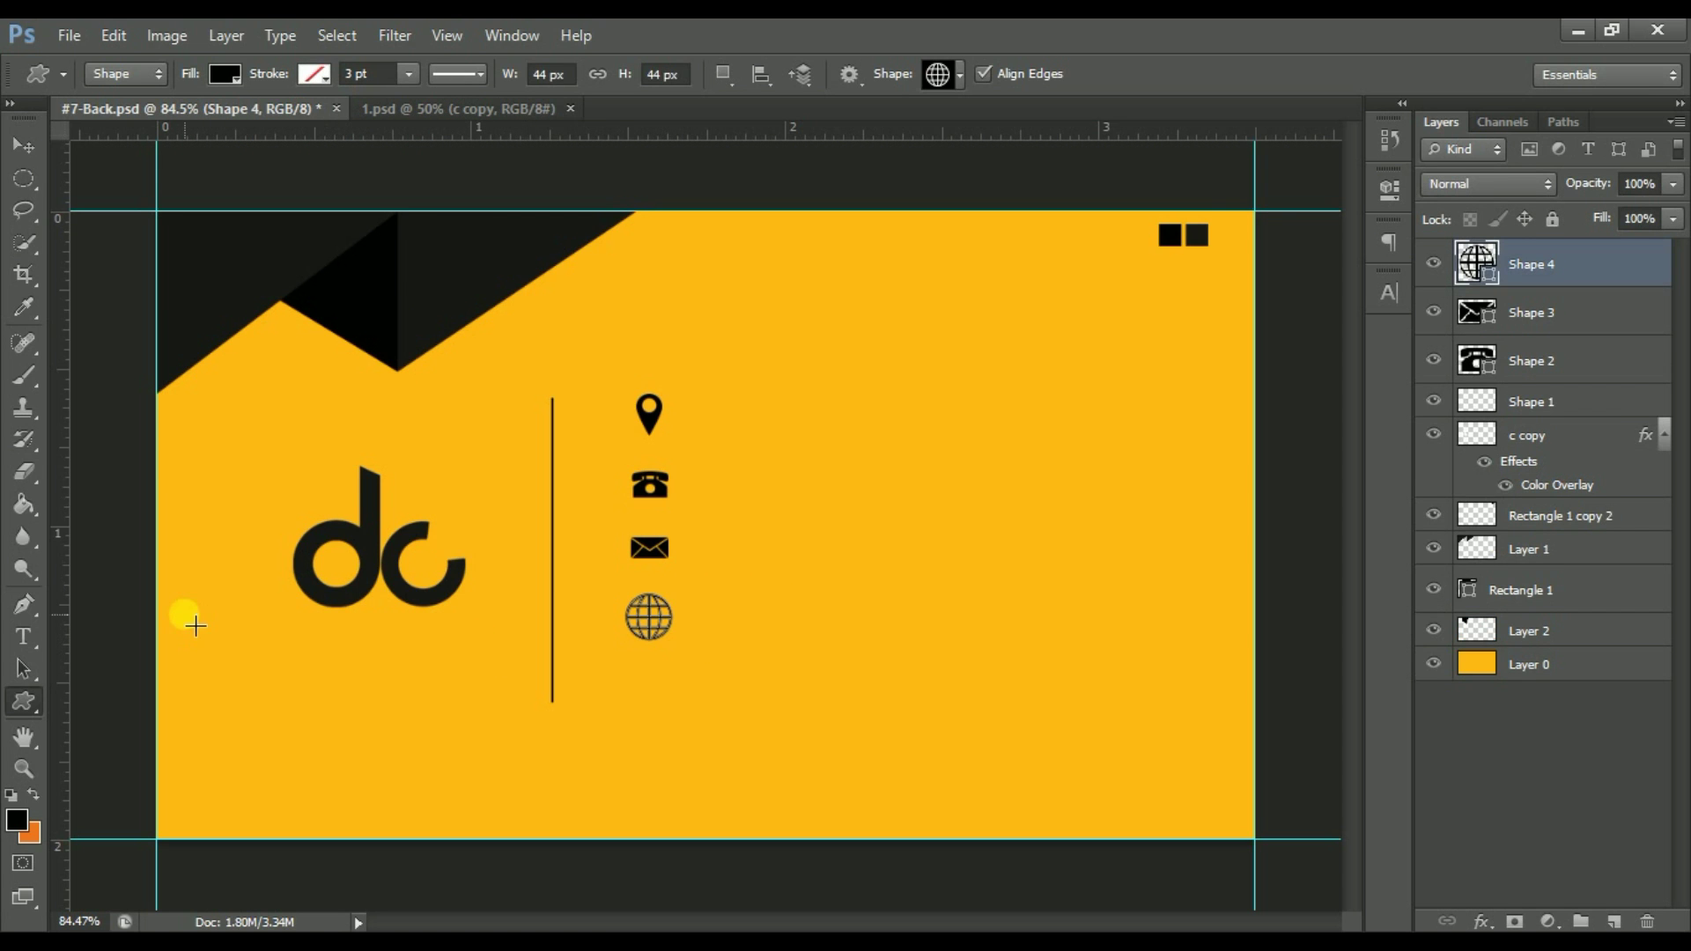
Step: Scale the globe icon down to about 82% and commit the transform
scroll(619, 649, up, 3)
scroll(626, 649, up, 2)
key(ctrl+t)
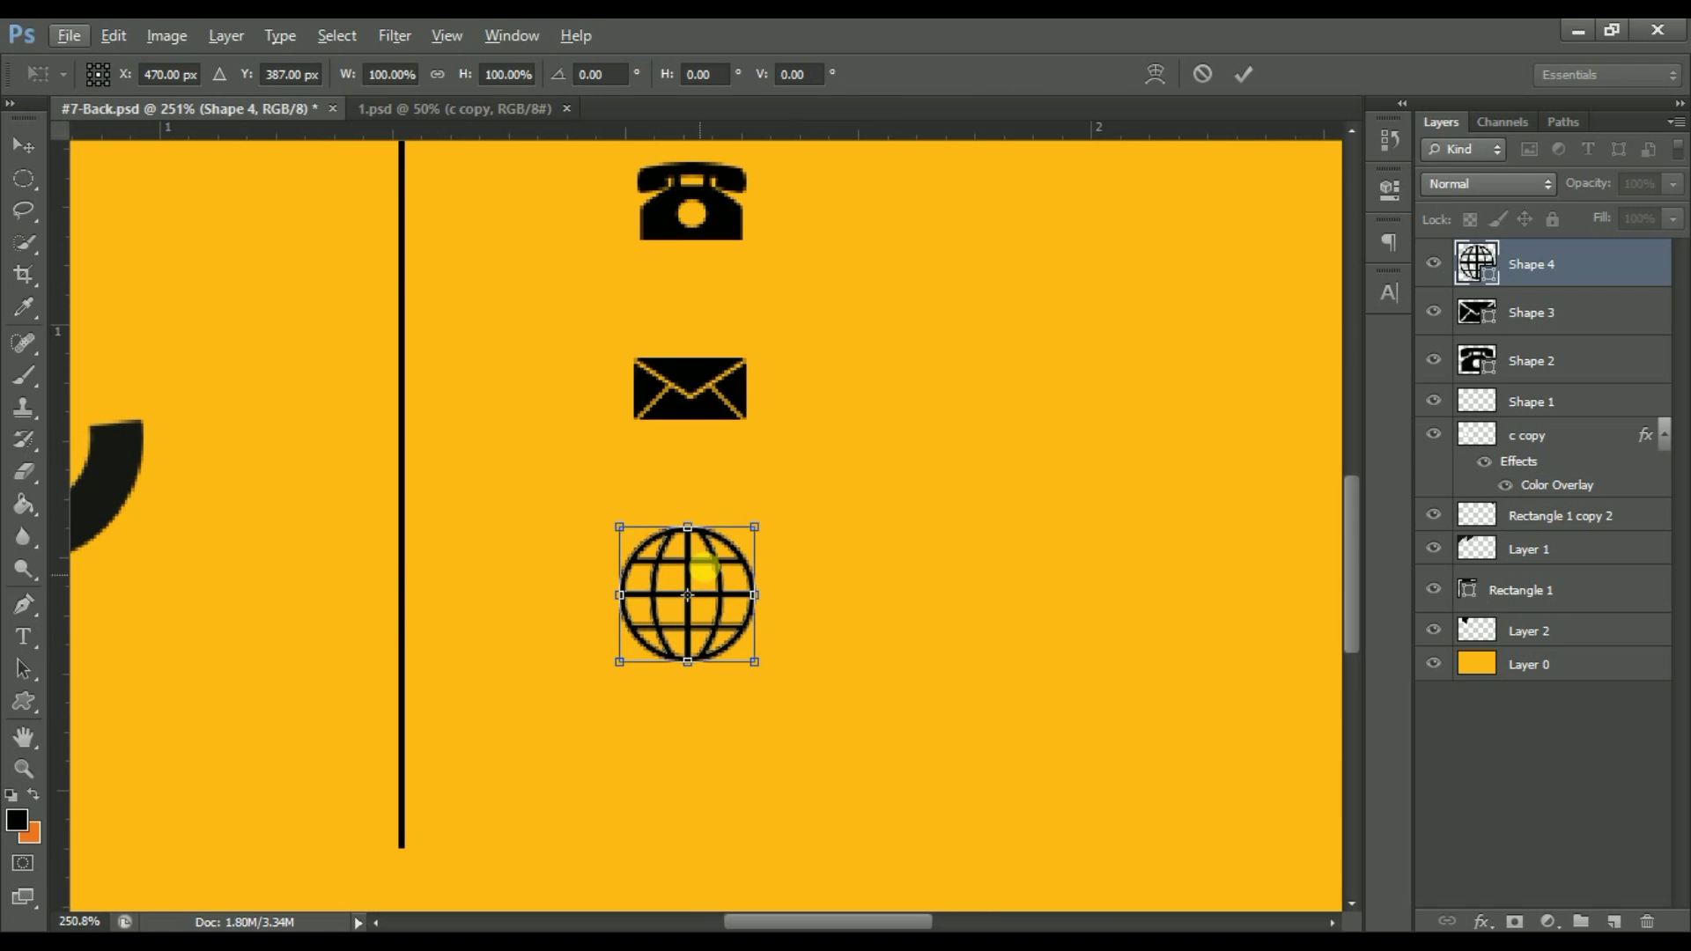
drag(755, 526, 743, 538)
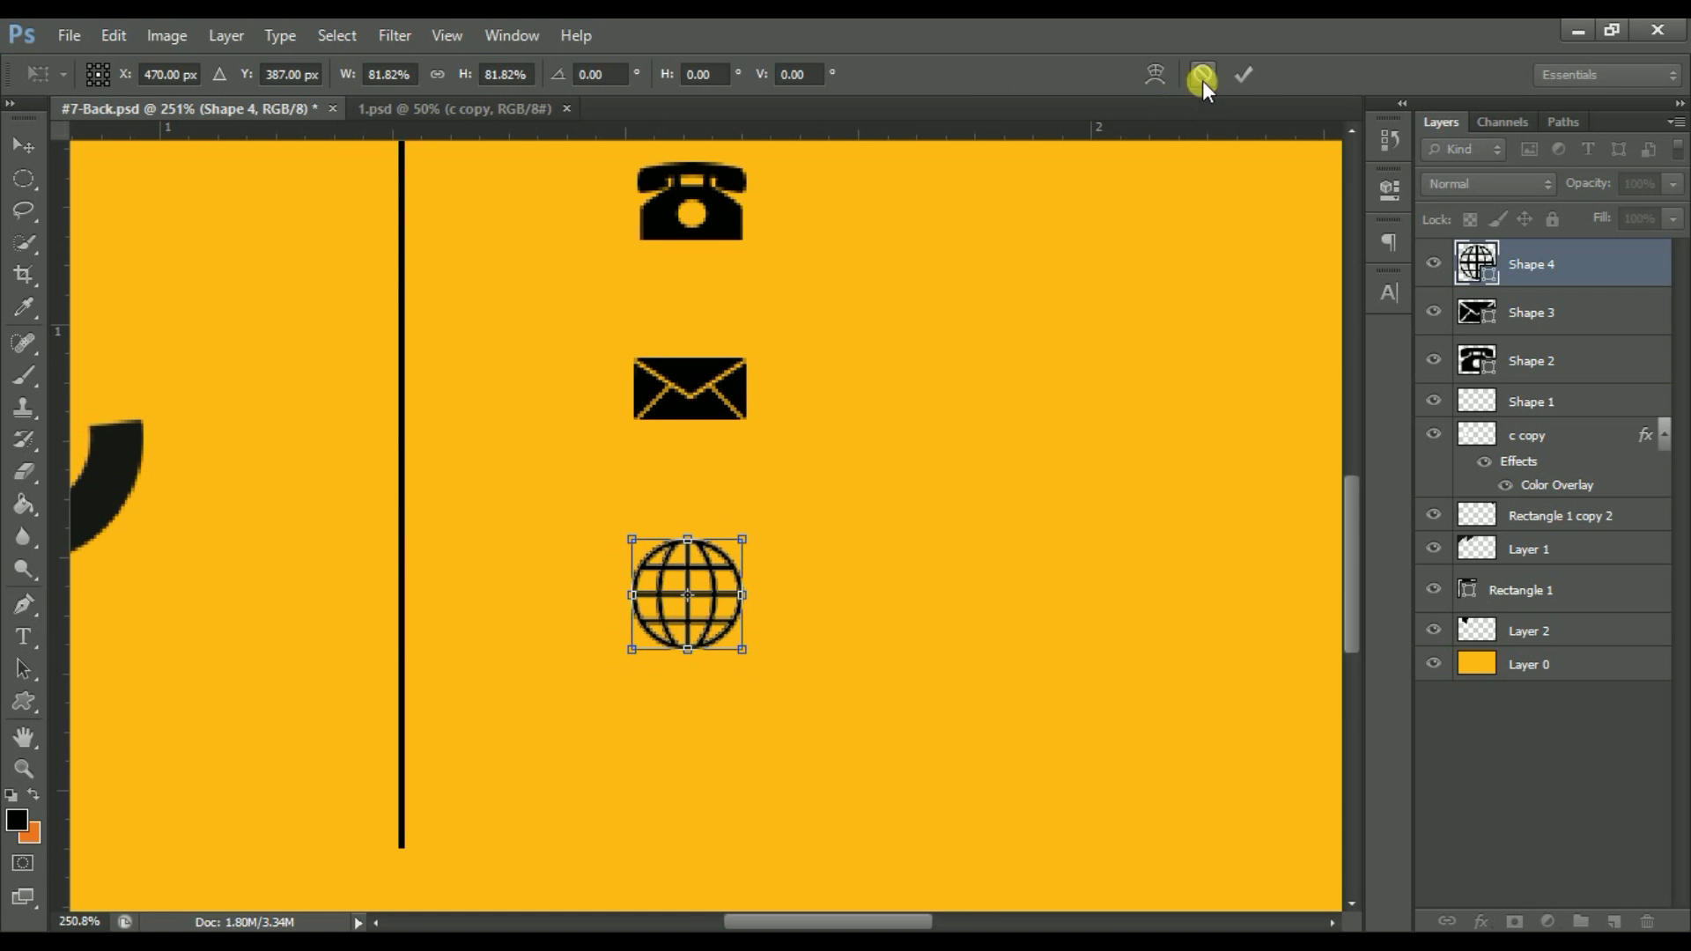
click(1246, 71)
key(v)
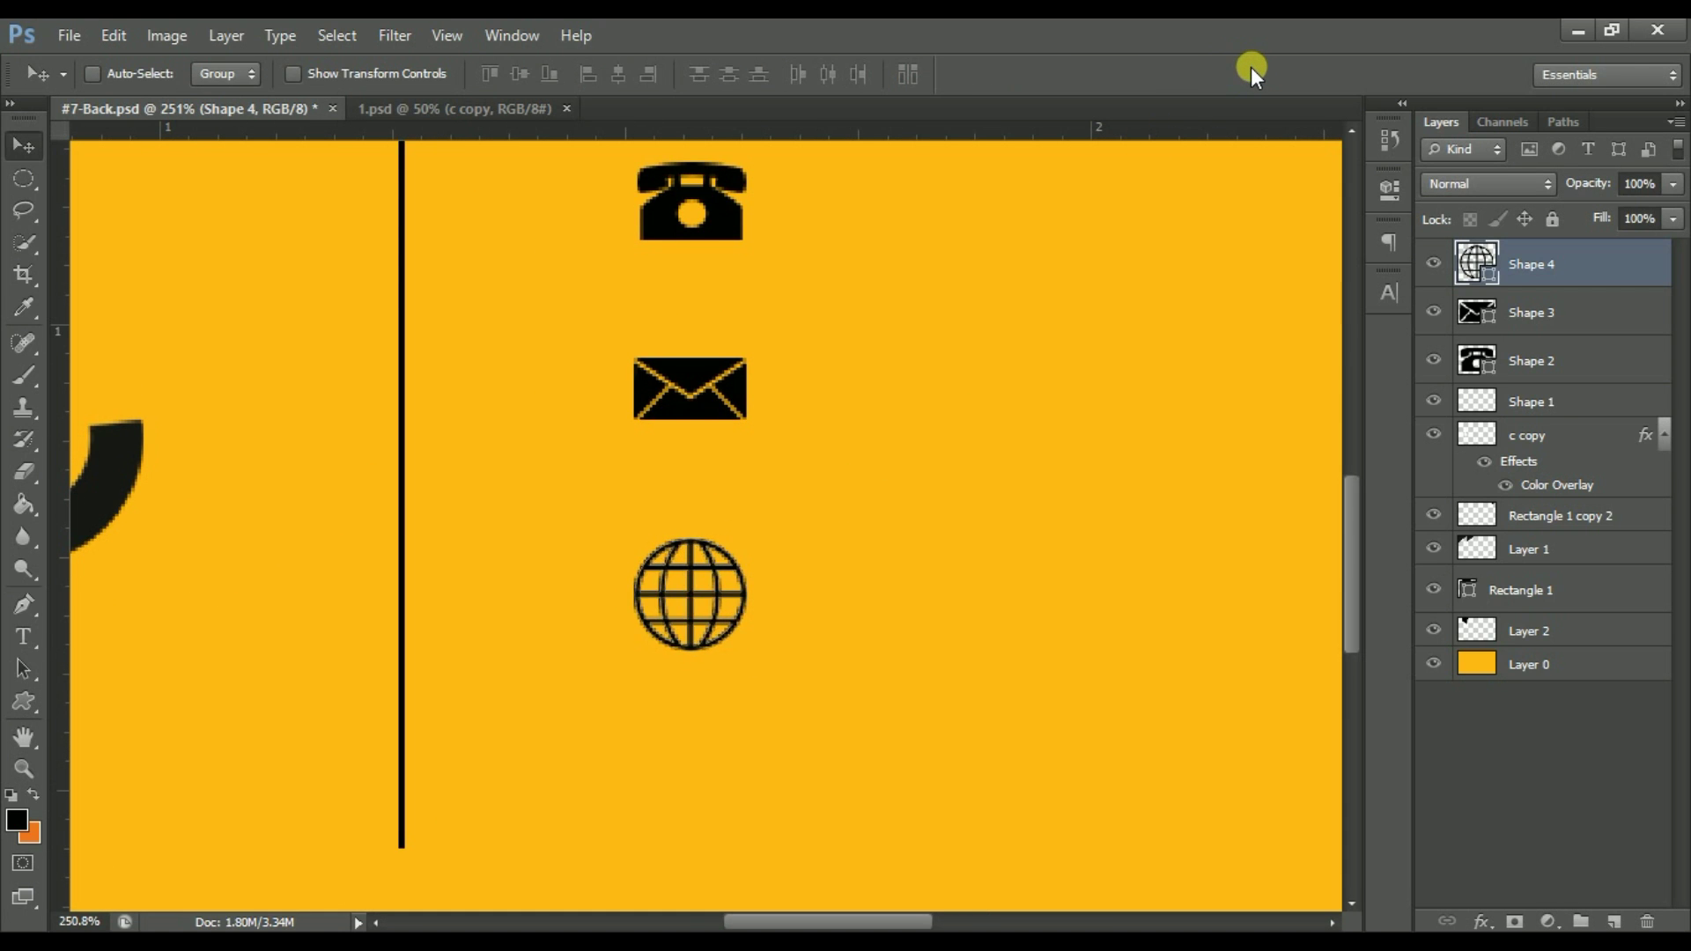
scroll(981, 320, down, 3)
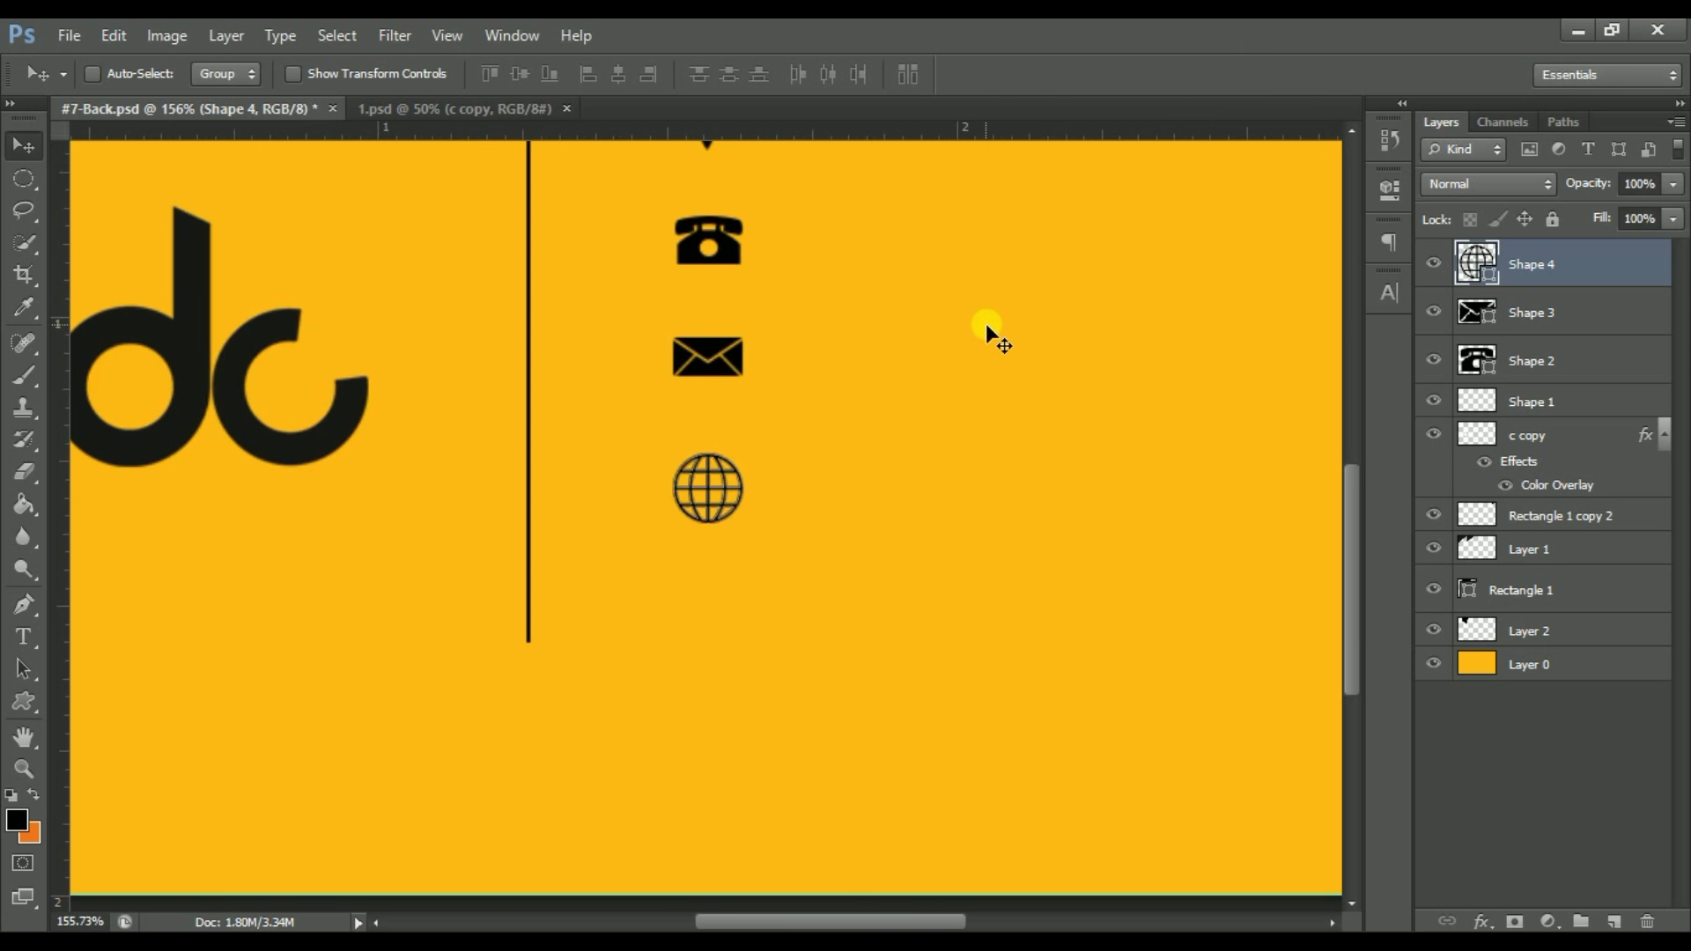
scroll(986, 324, down, 2)
scroll(985, 324, up, 2)
scroll(990, 323, right, 3)
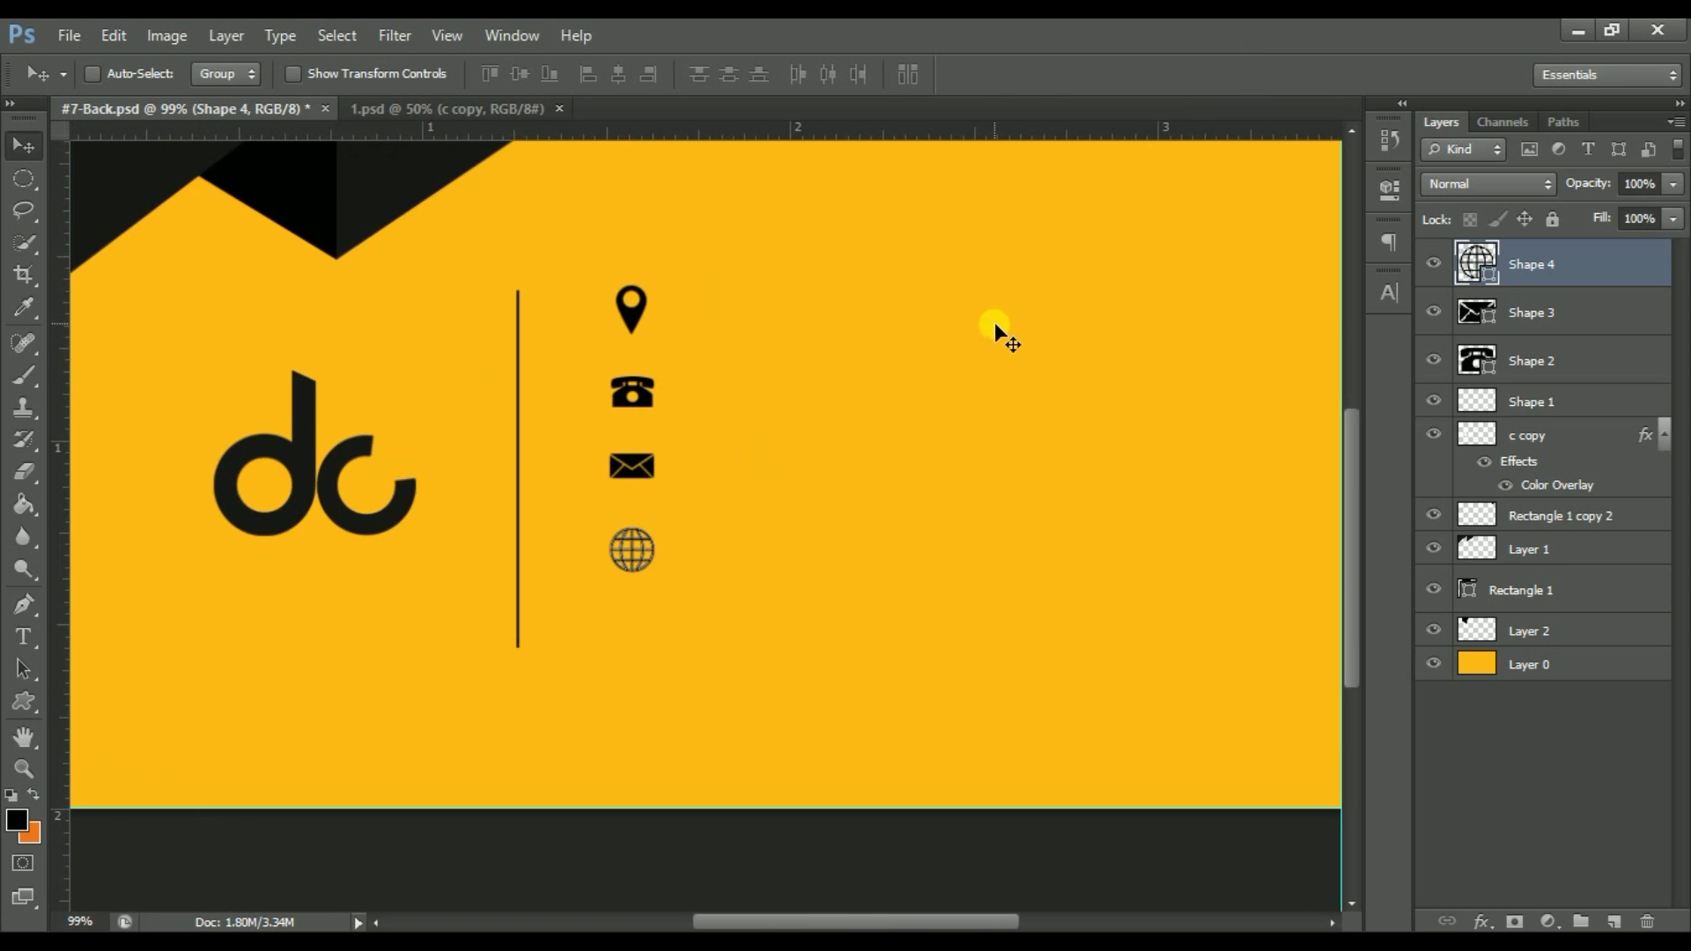
Step: Set up the Type tool with a 6 pt font size in Light weight
click(39, 641)
click(720, 302)
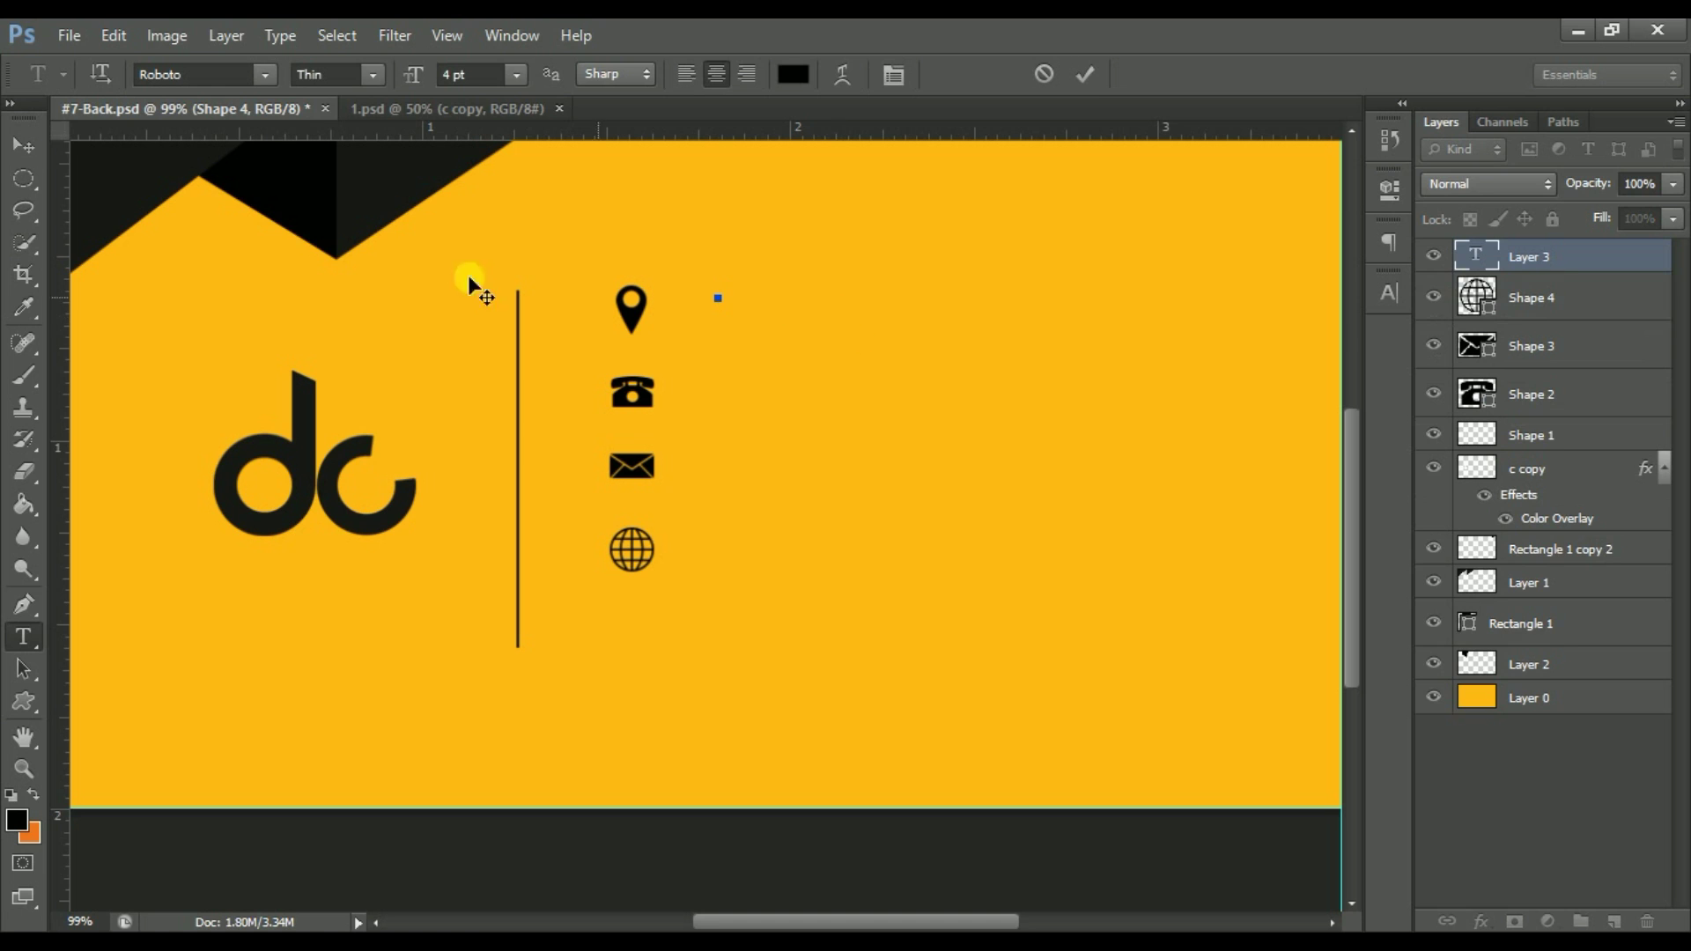
click(424, 78)
text(6)
click(375, 77)
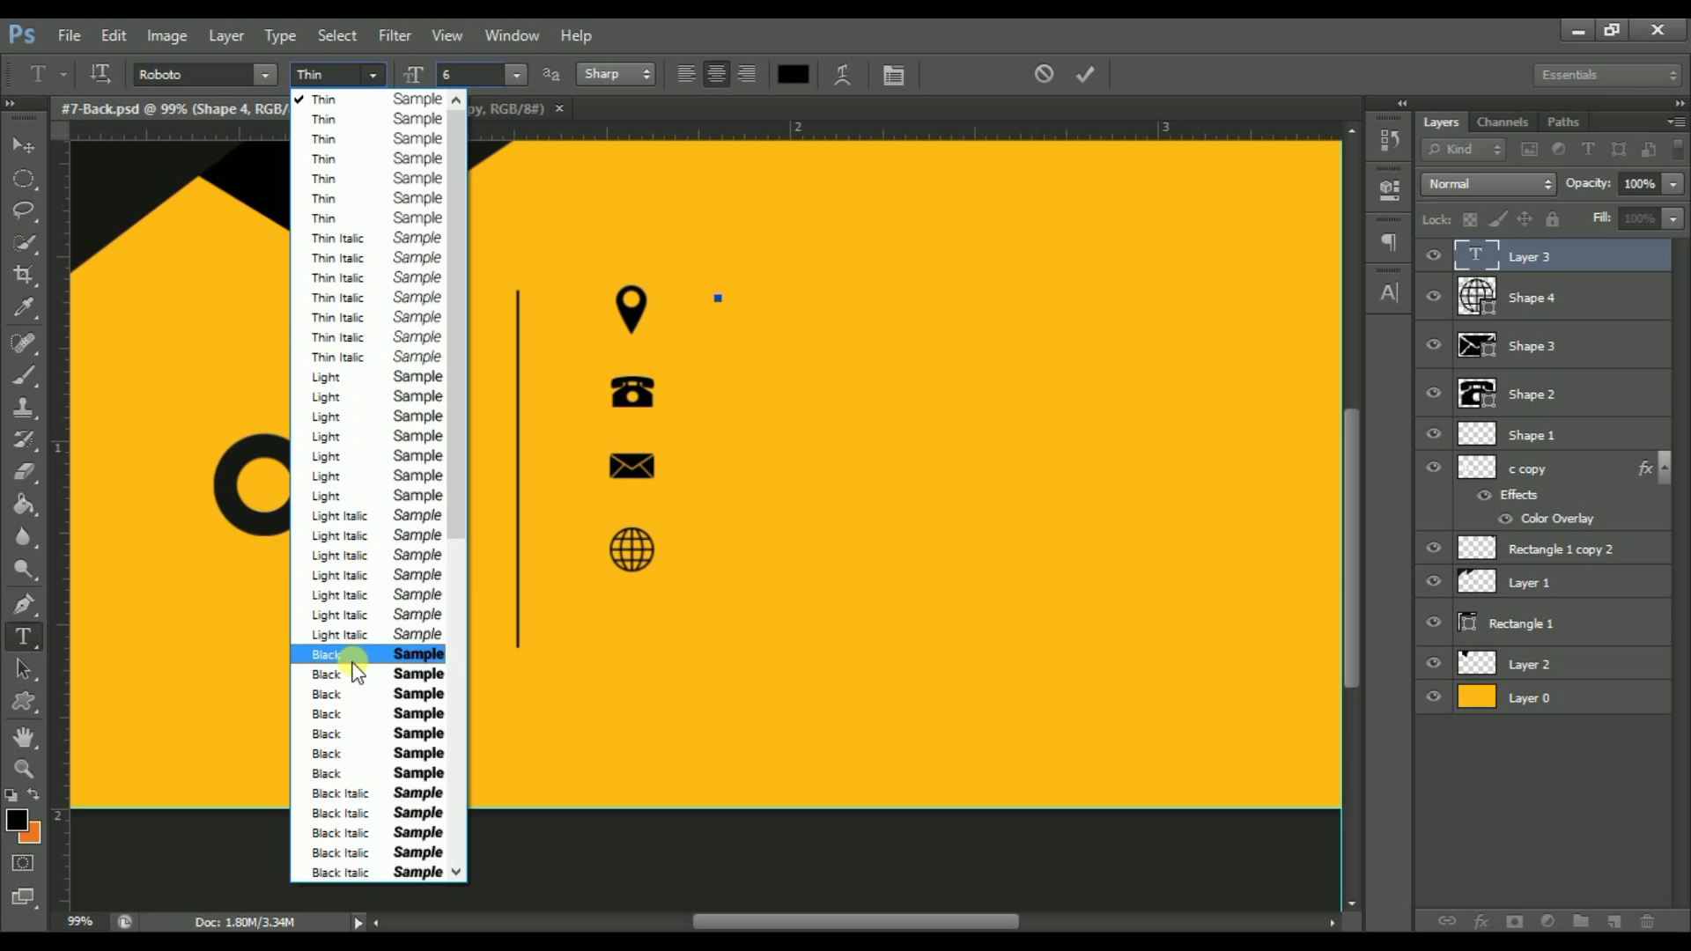
scroll(356, 673, down, 10)
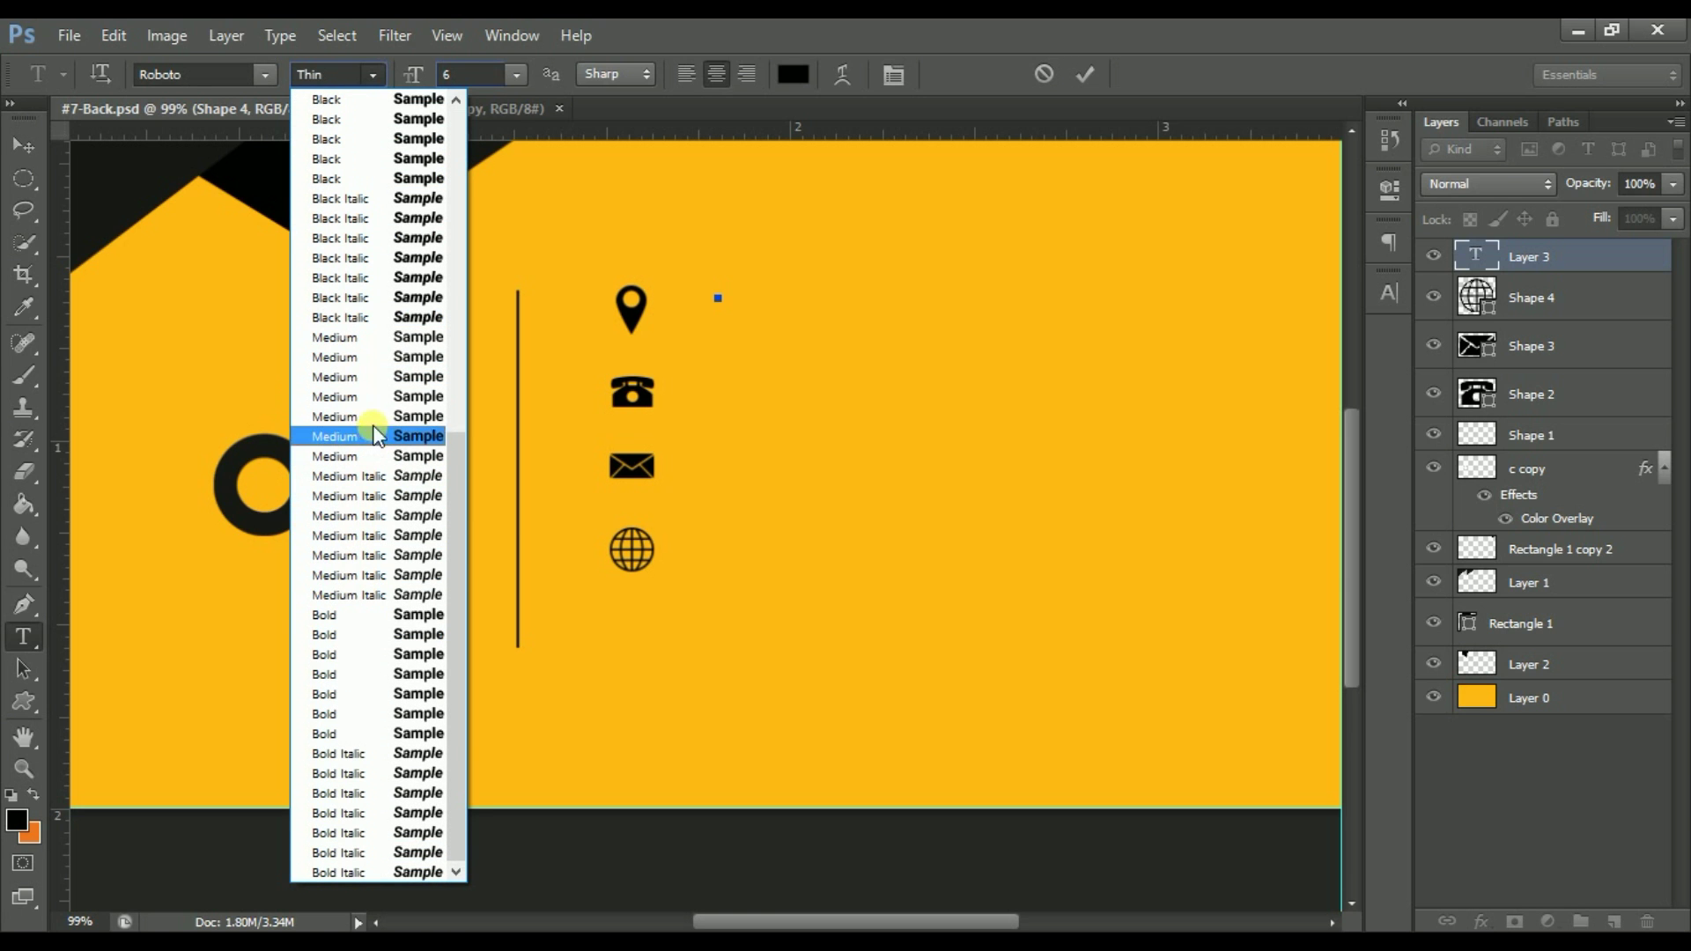
scroll(370, 361, up, 8)
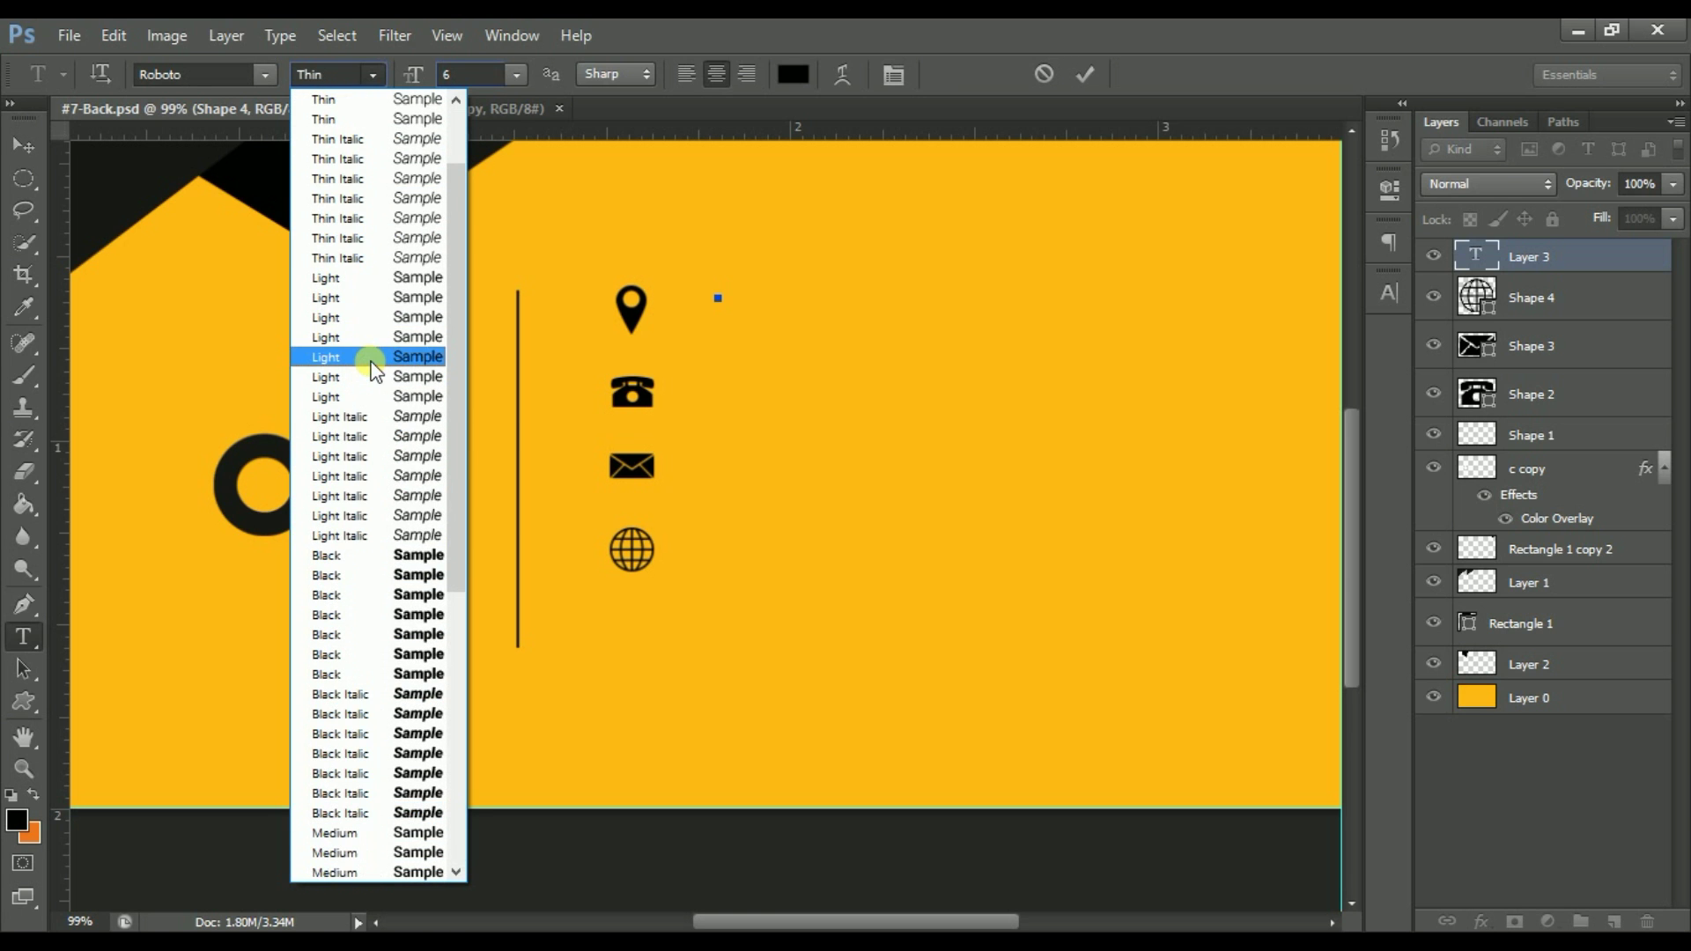
click(370, 357)
Step: Type the contact lines beside the pin: address, phone number, e-mail and website
click(722, 304)
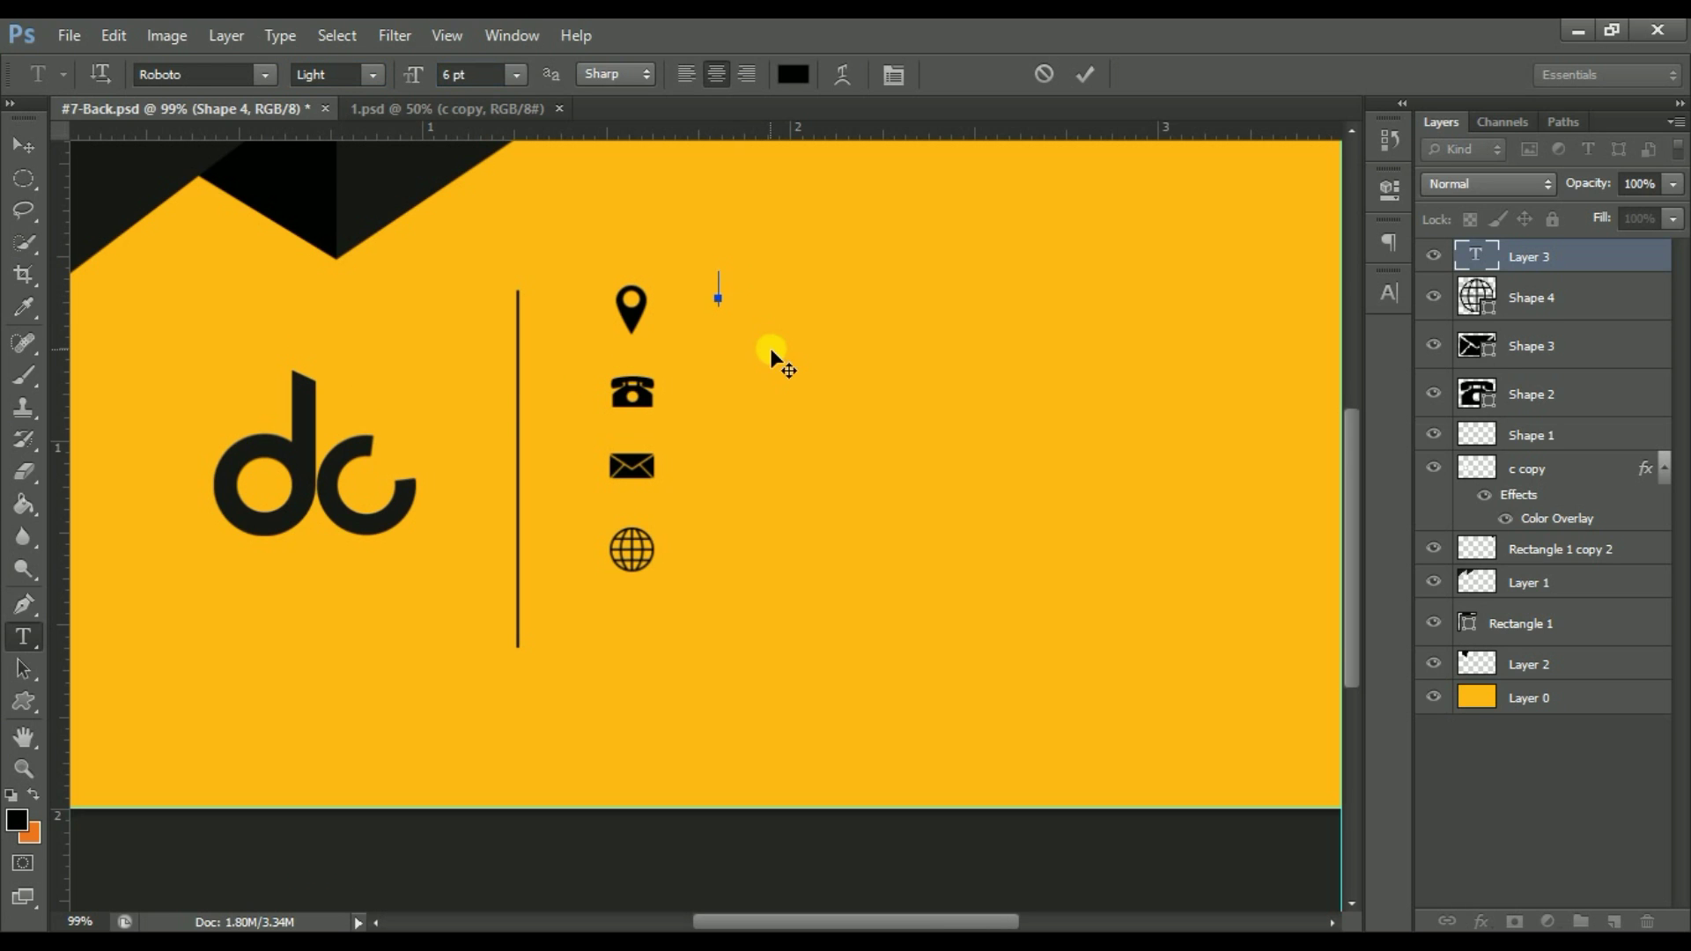
text(Street )
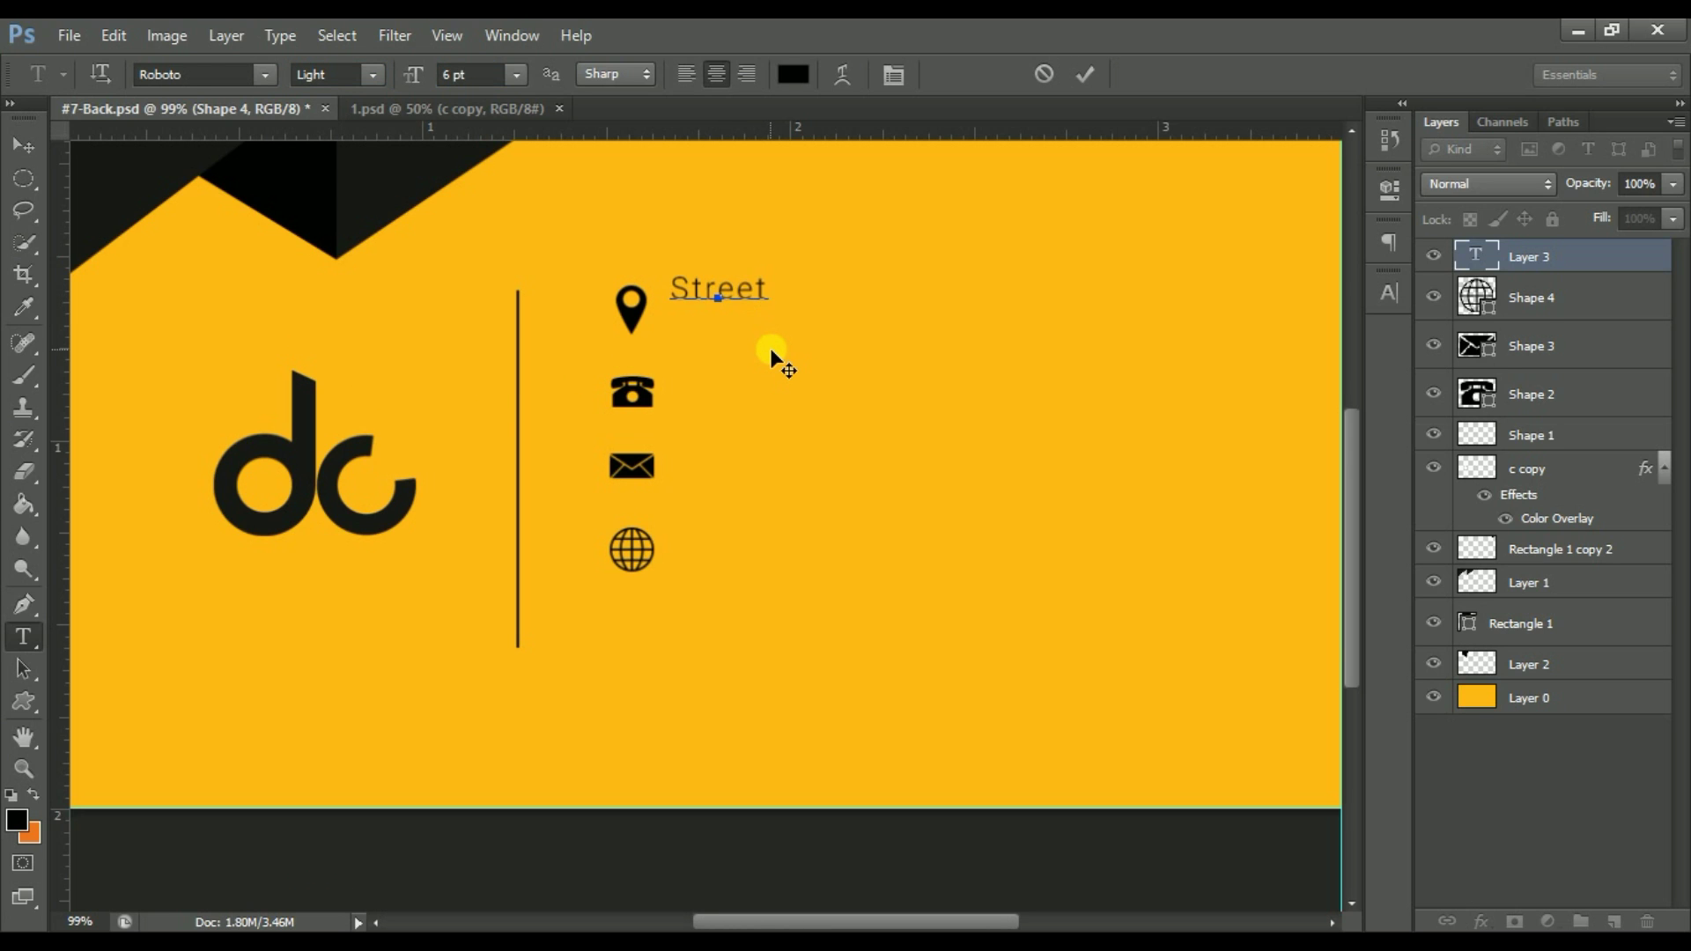
text(Location)
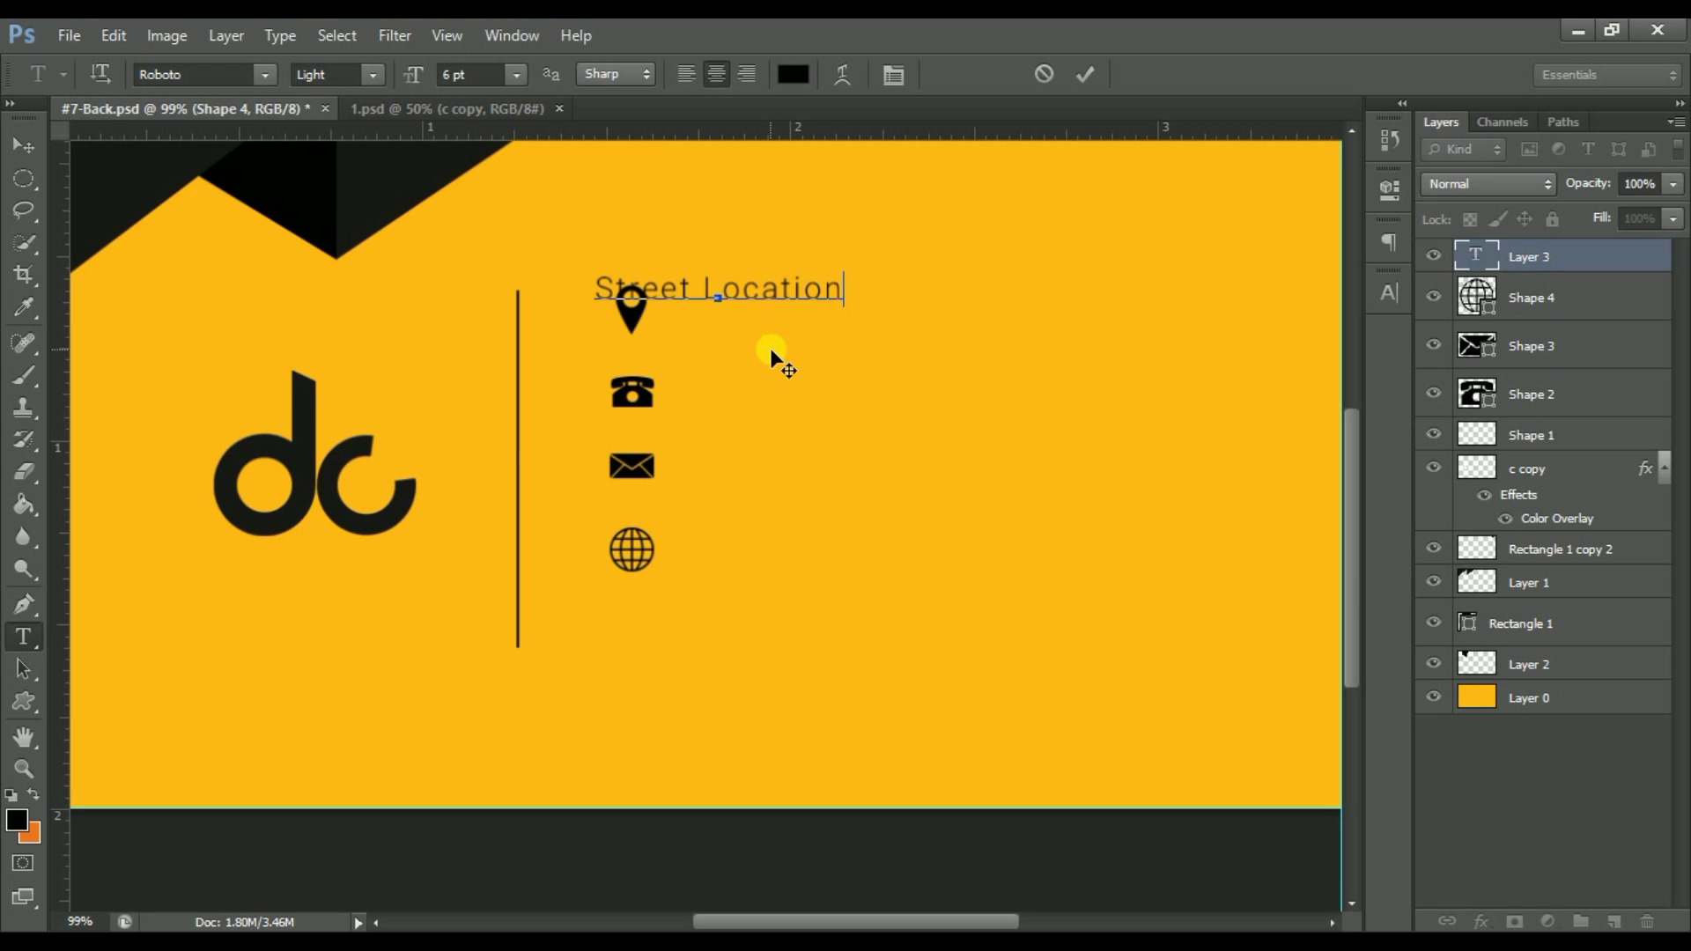
text(,City)
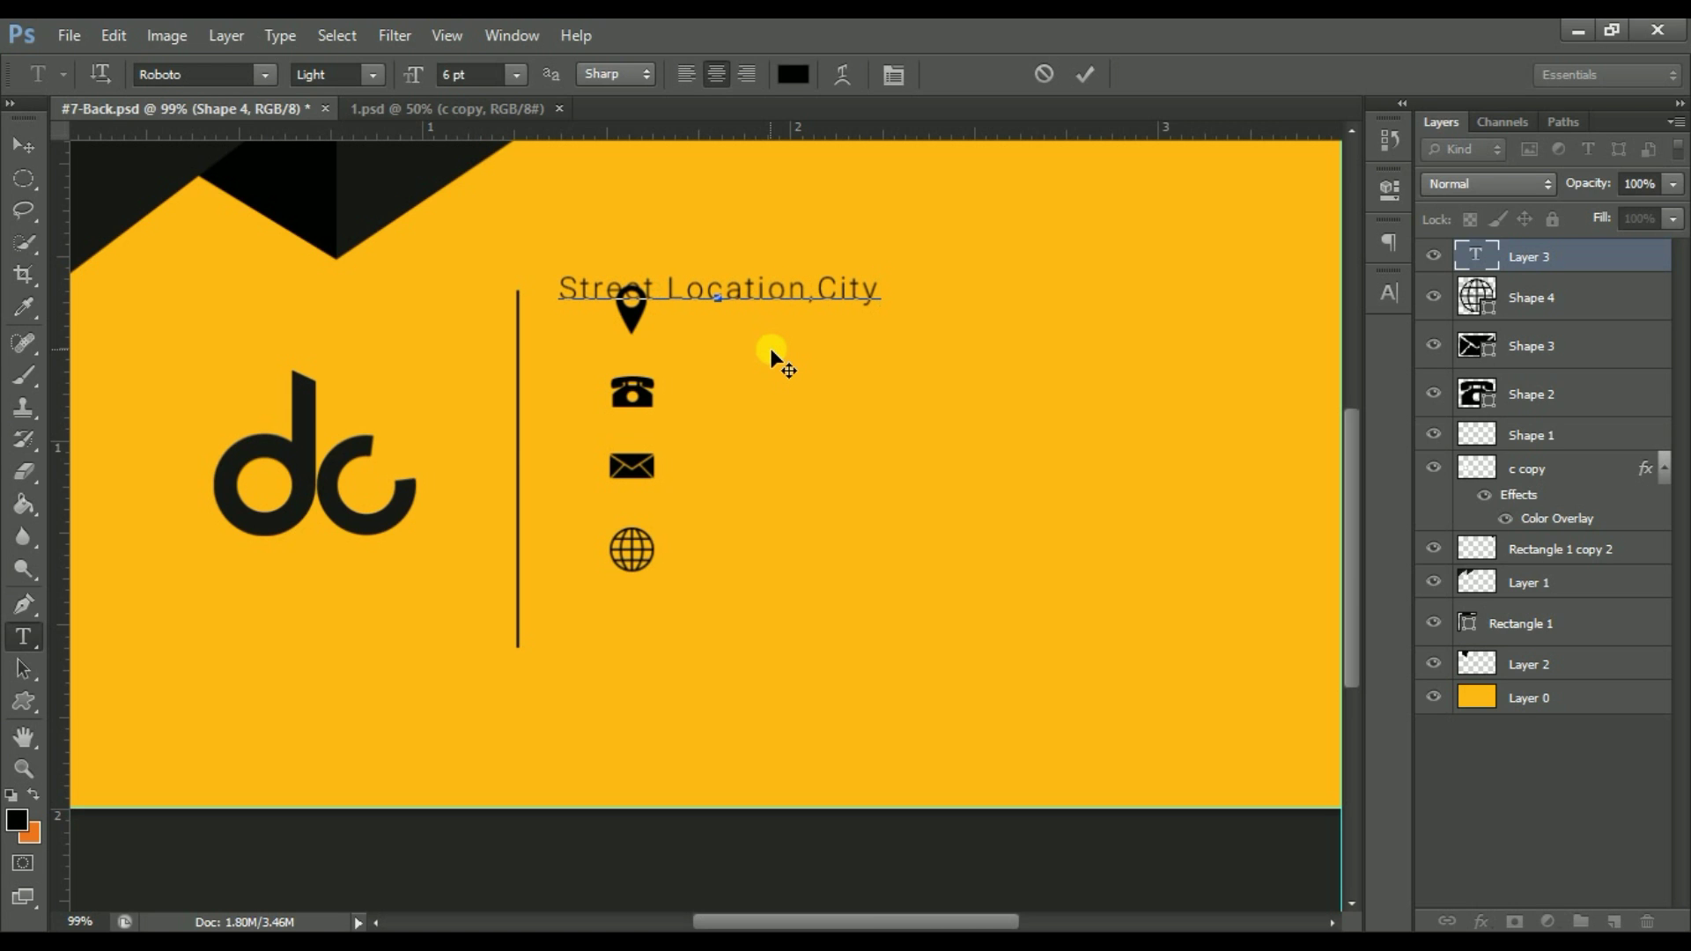
key(Return)
text(+123-456-7890)
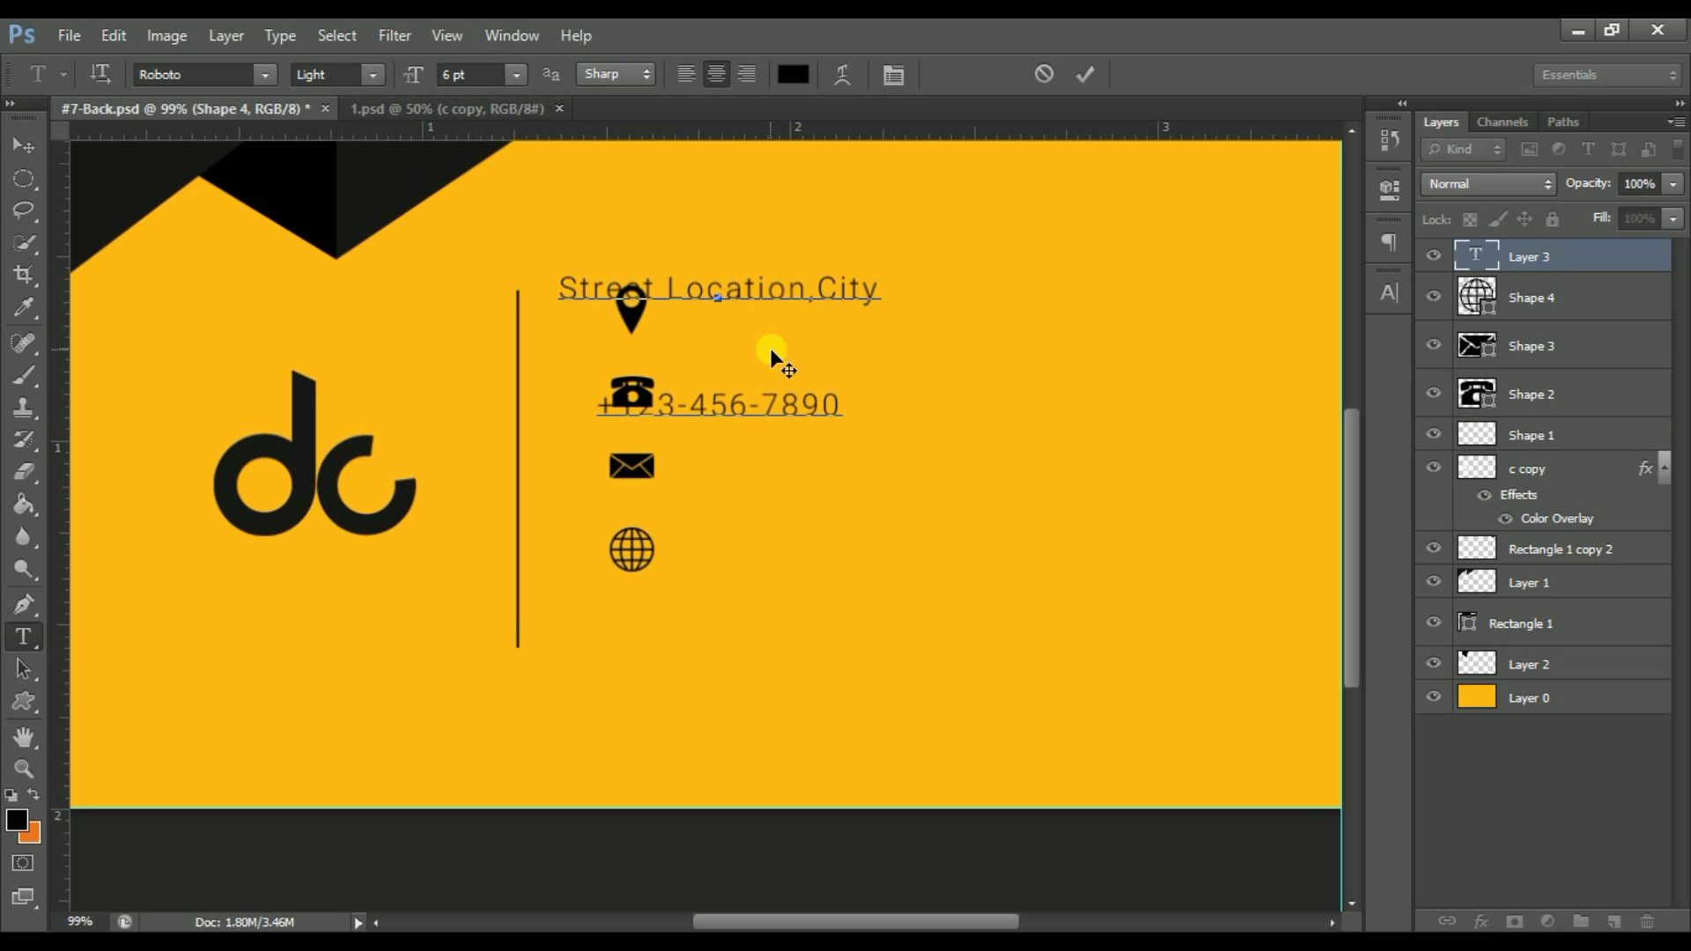
key(Return)
text(email)
text(@gmail.com www)
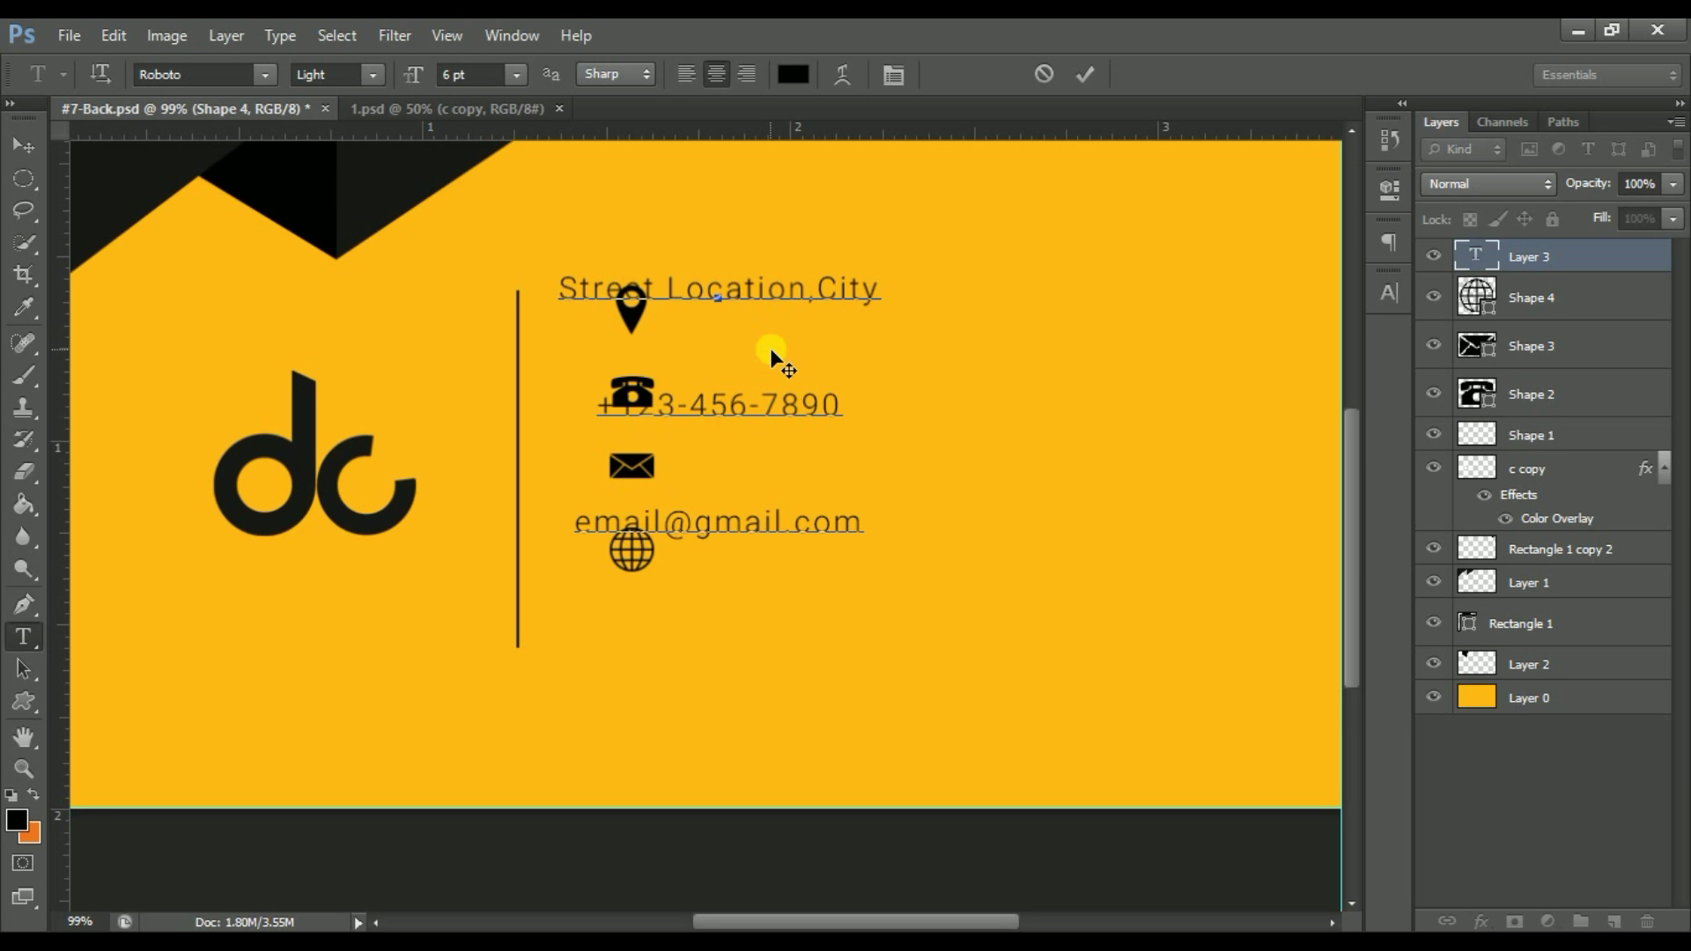
text(.dezcorb.com)
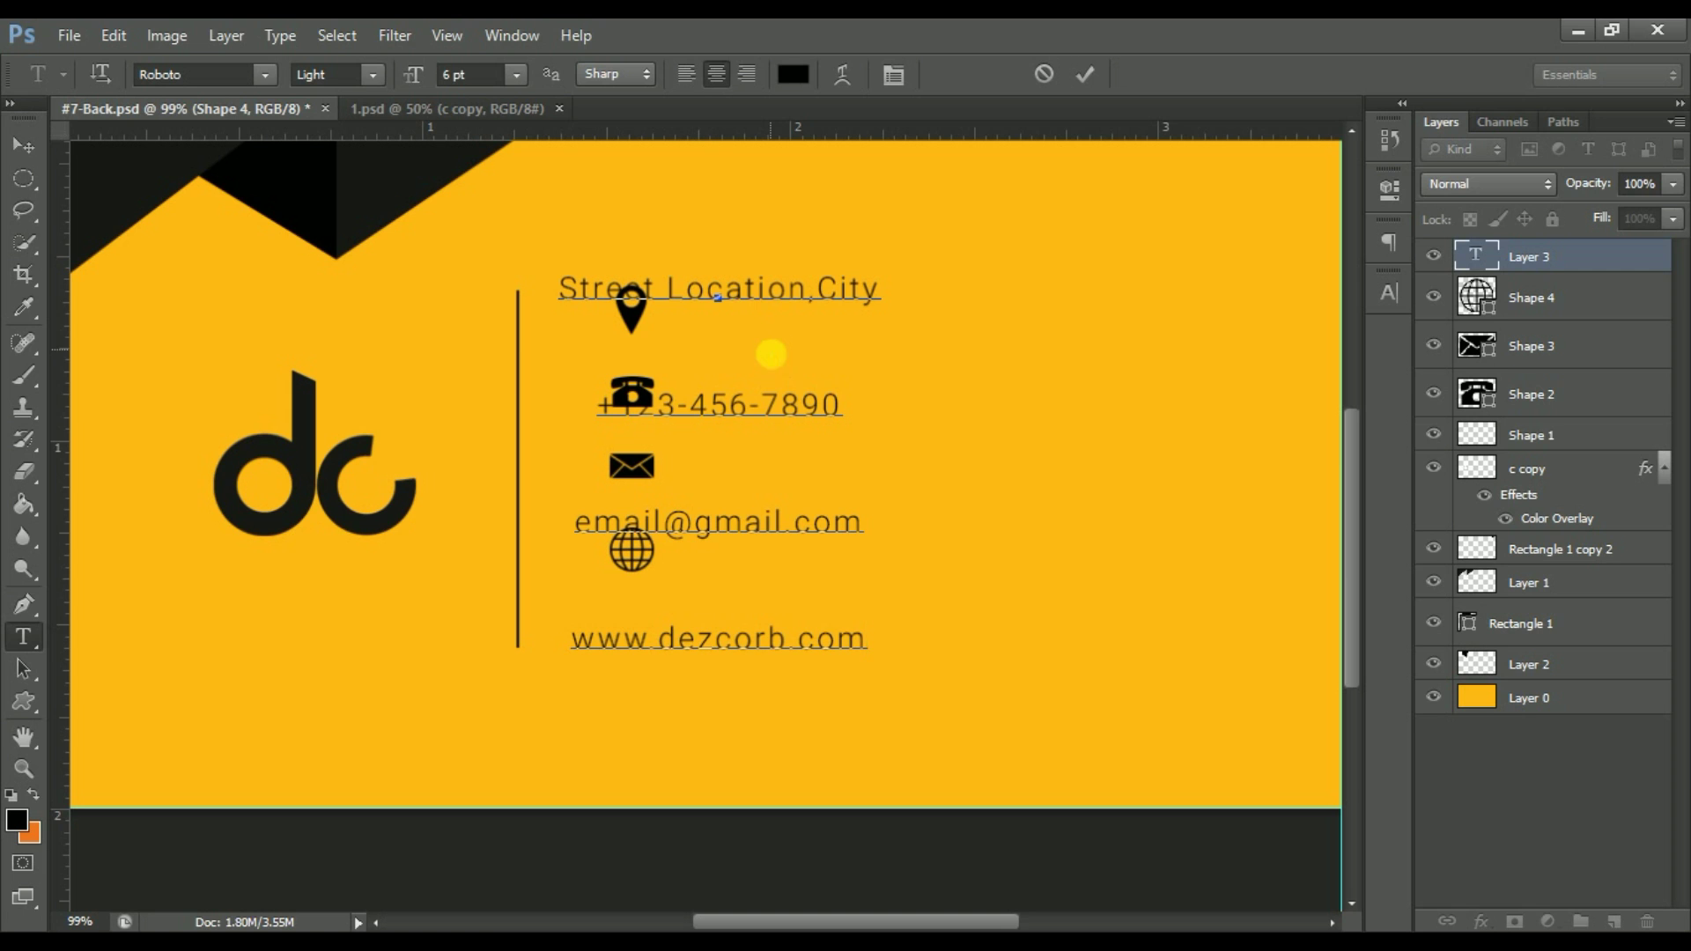
Step: Make the website line Roboto Medium, commit, and left-align the contact text
drag(568, 643, 879, 656)
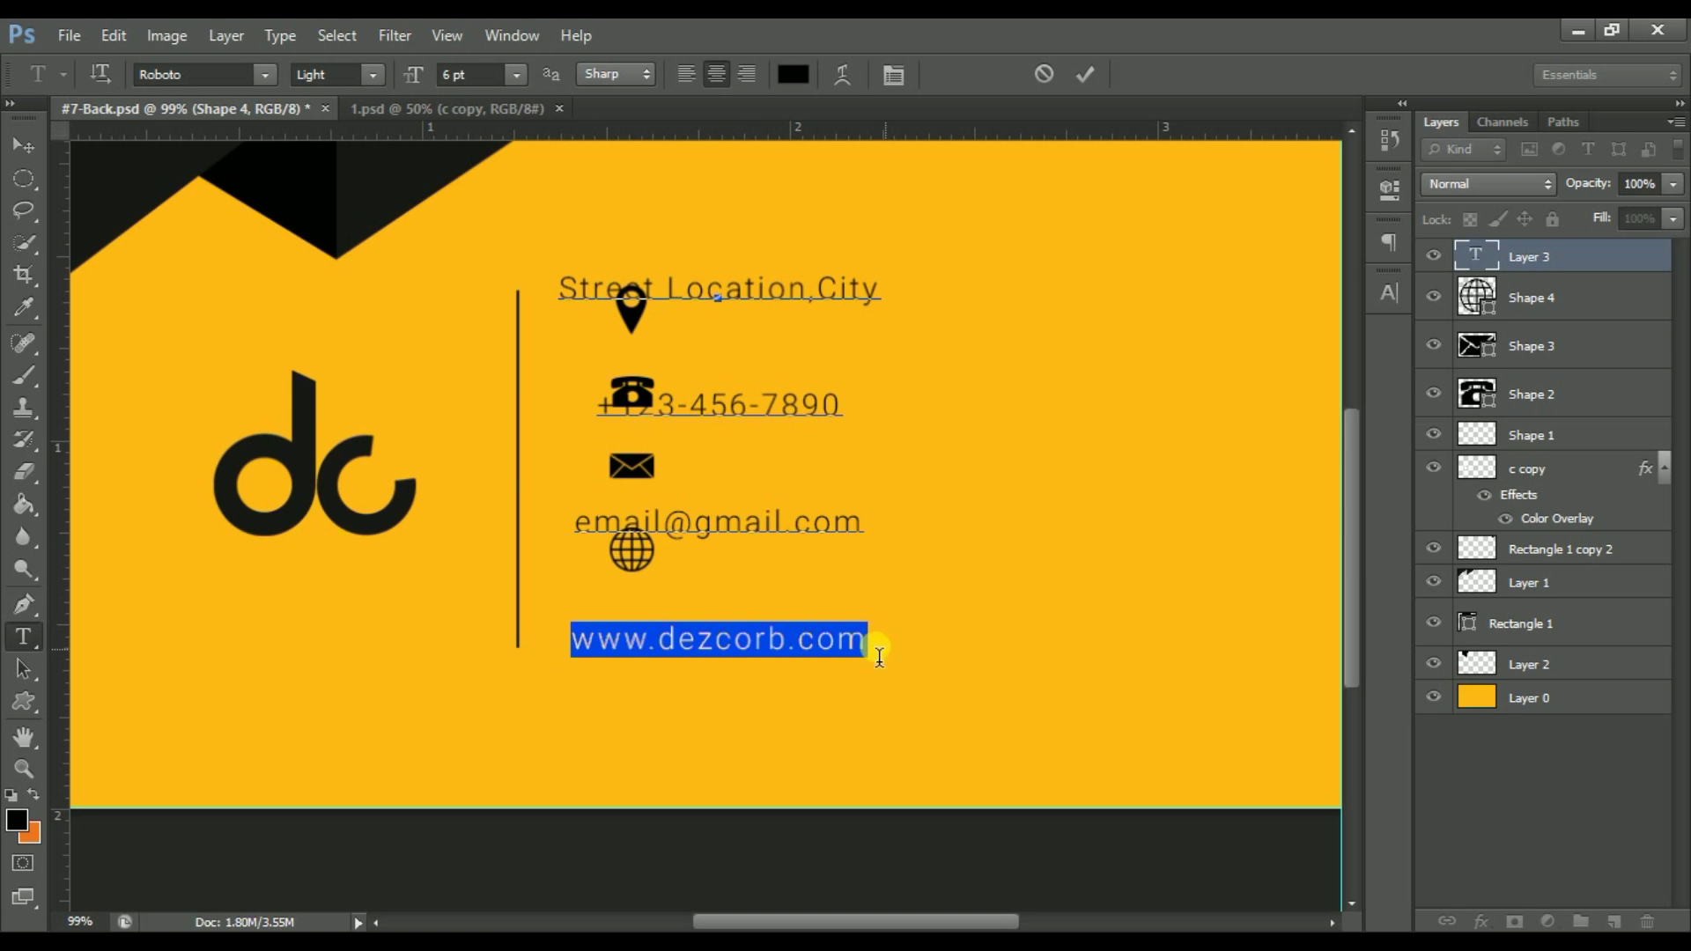
click(337, 74)
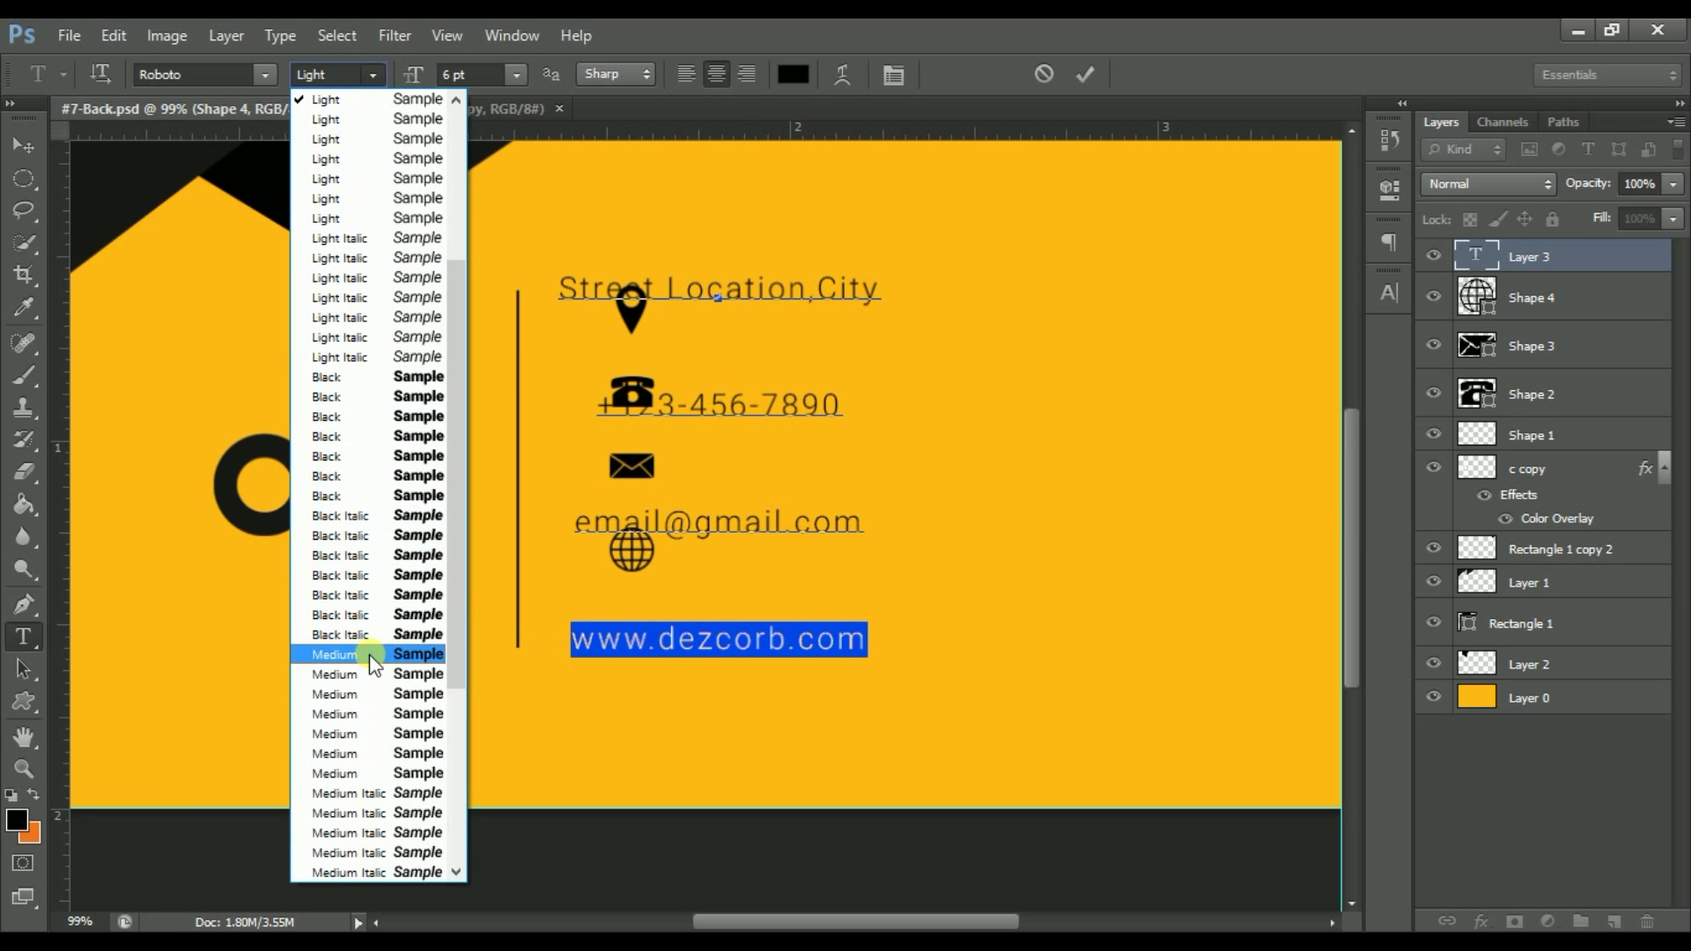
click(370, 655)
click(1076, 74)
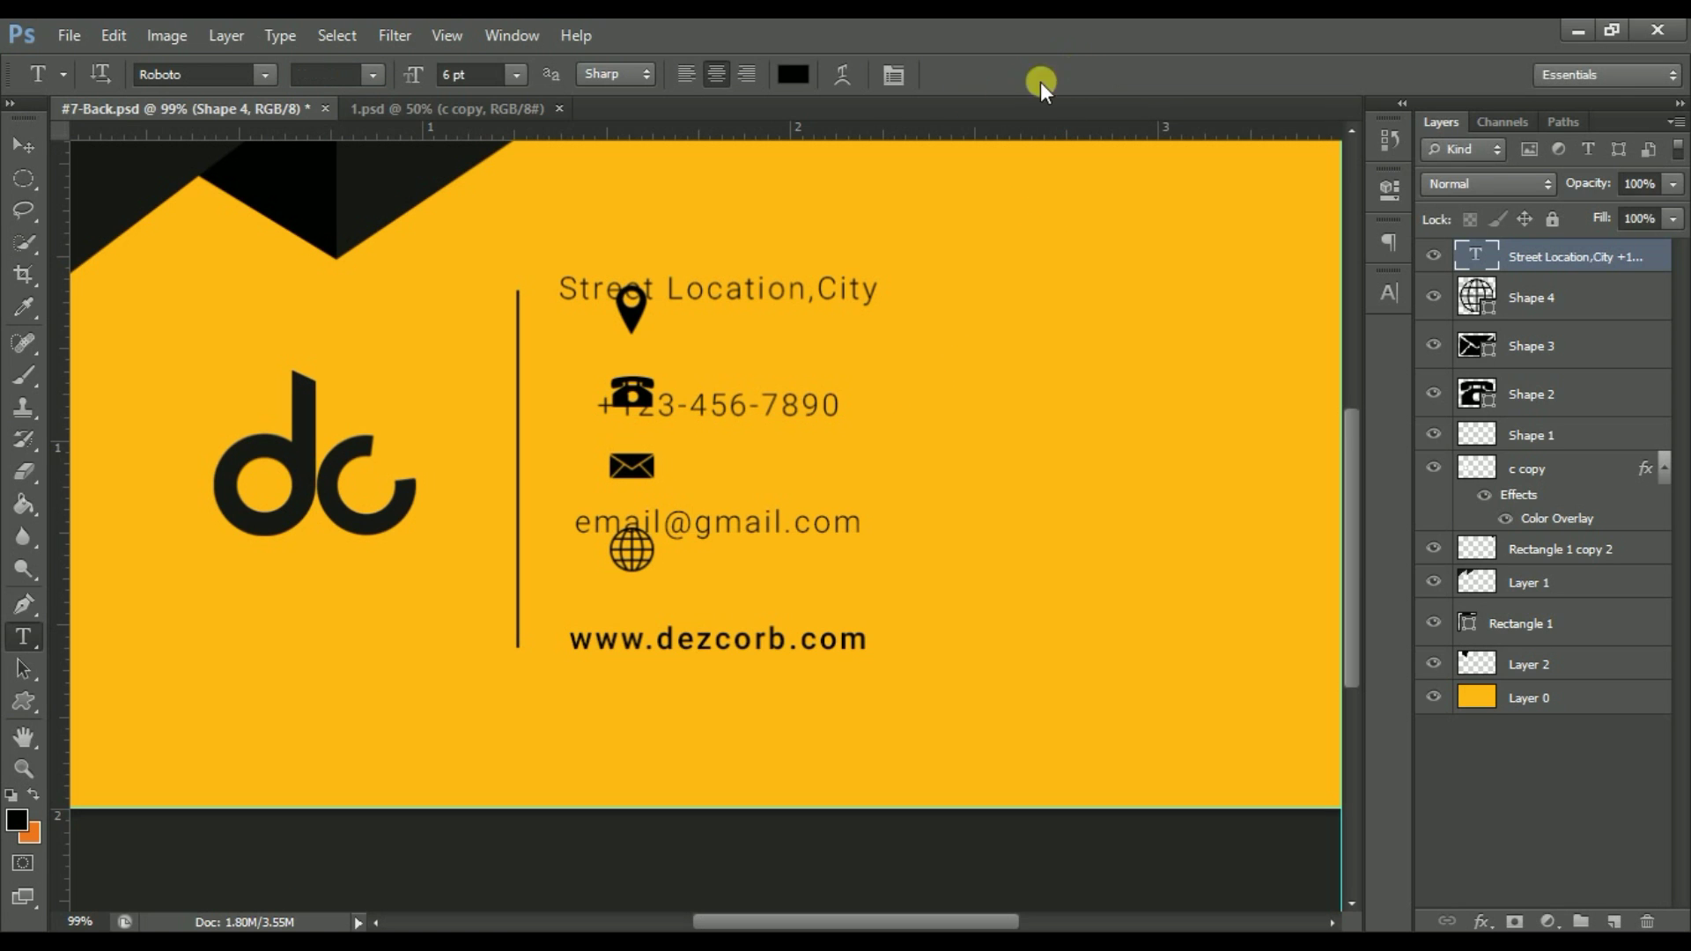
click(692, 72)
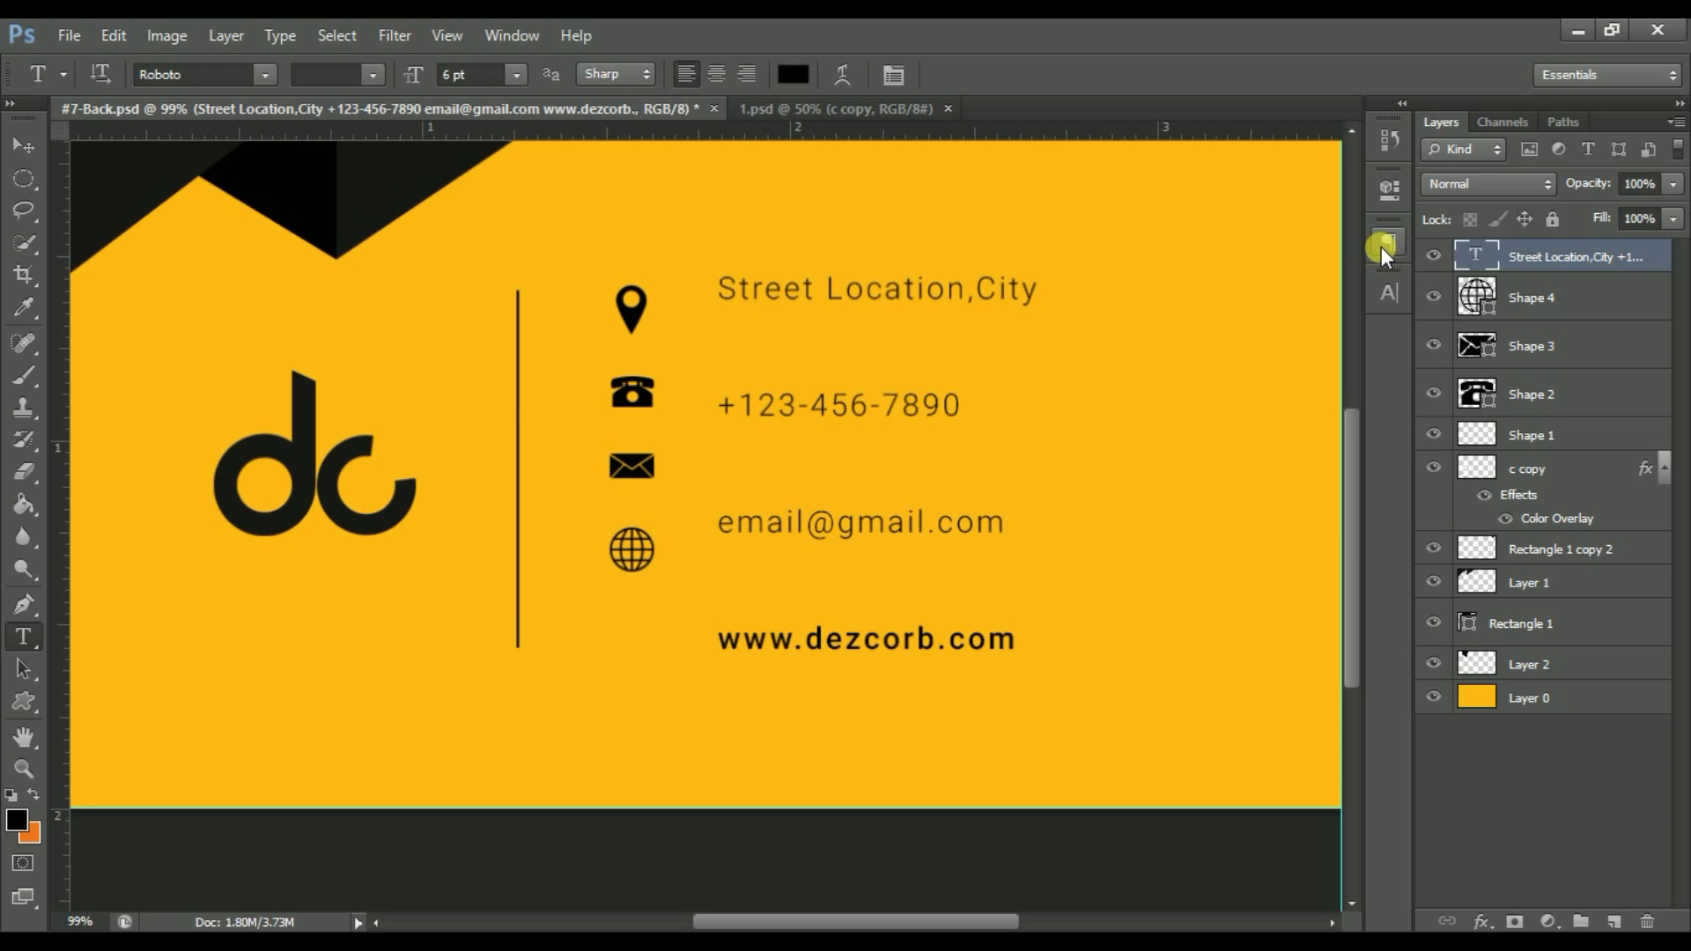
click(1384, 293)
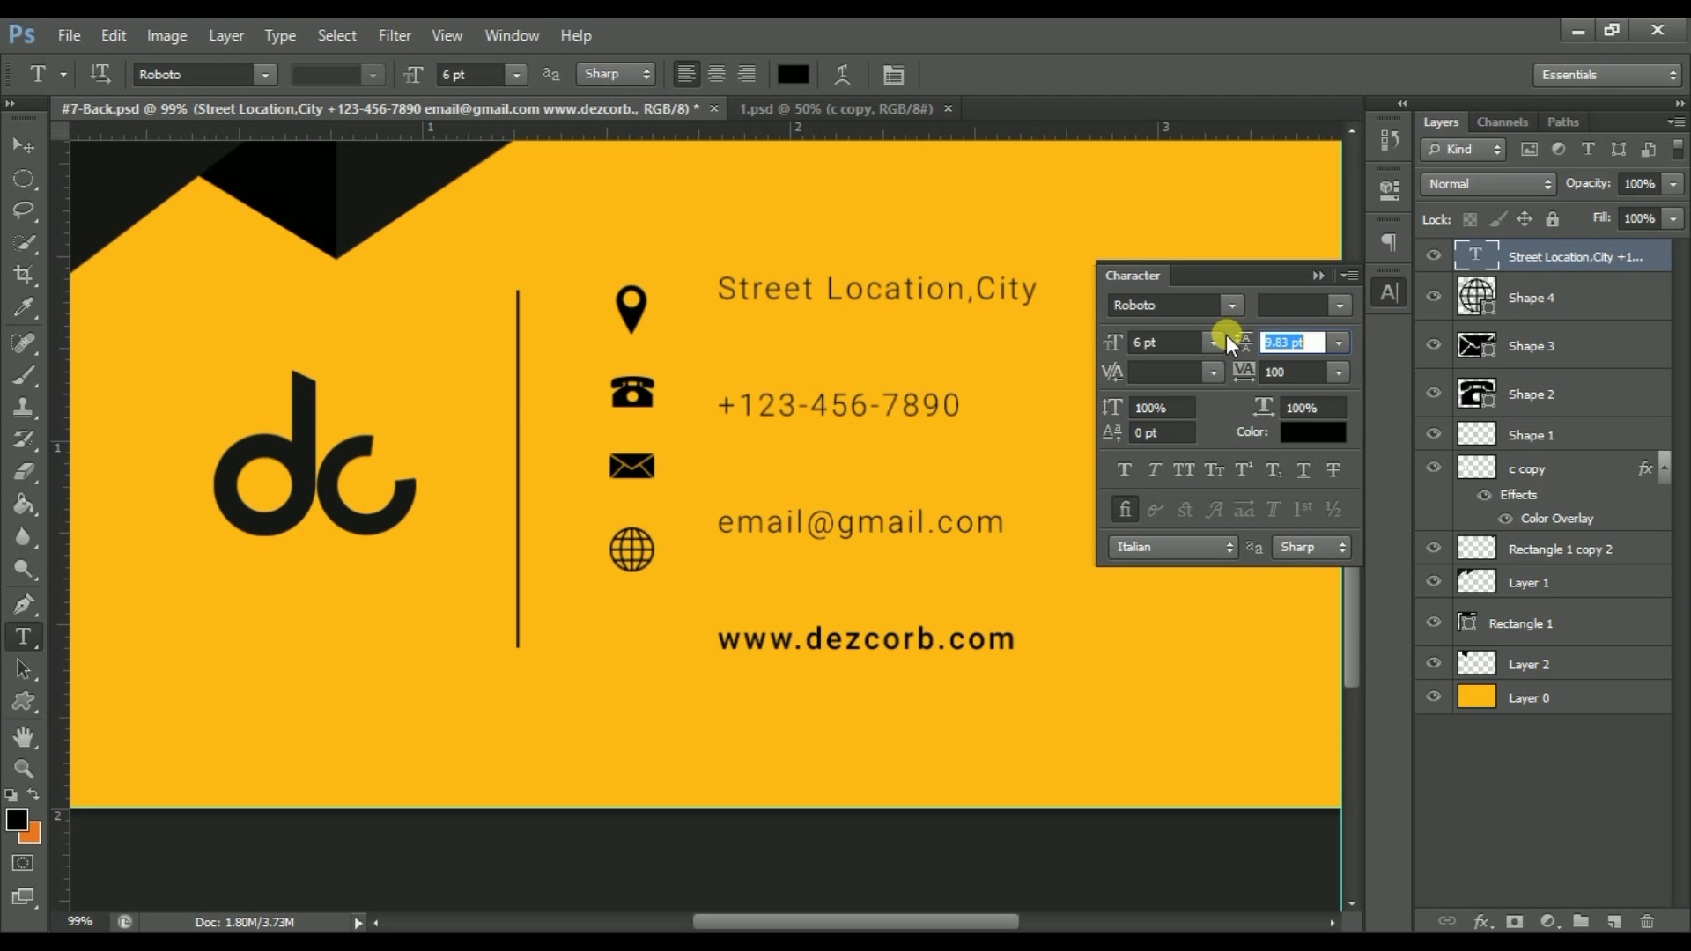
Step: Move the contact text beside the icons and set 15.83 pt leading with 0 tracking
key(Return)
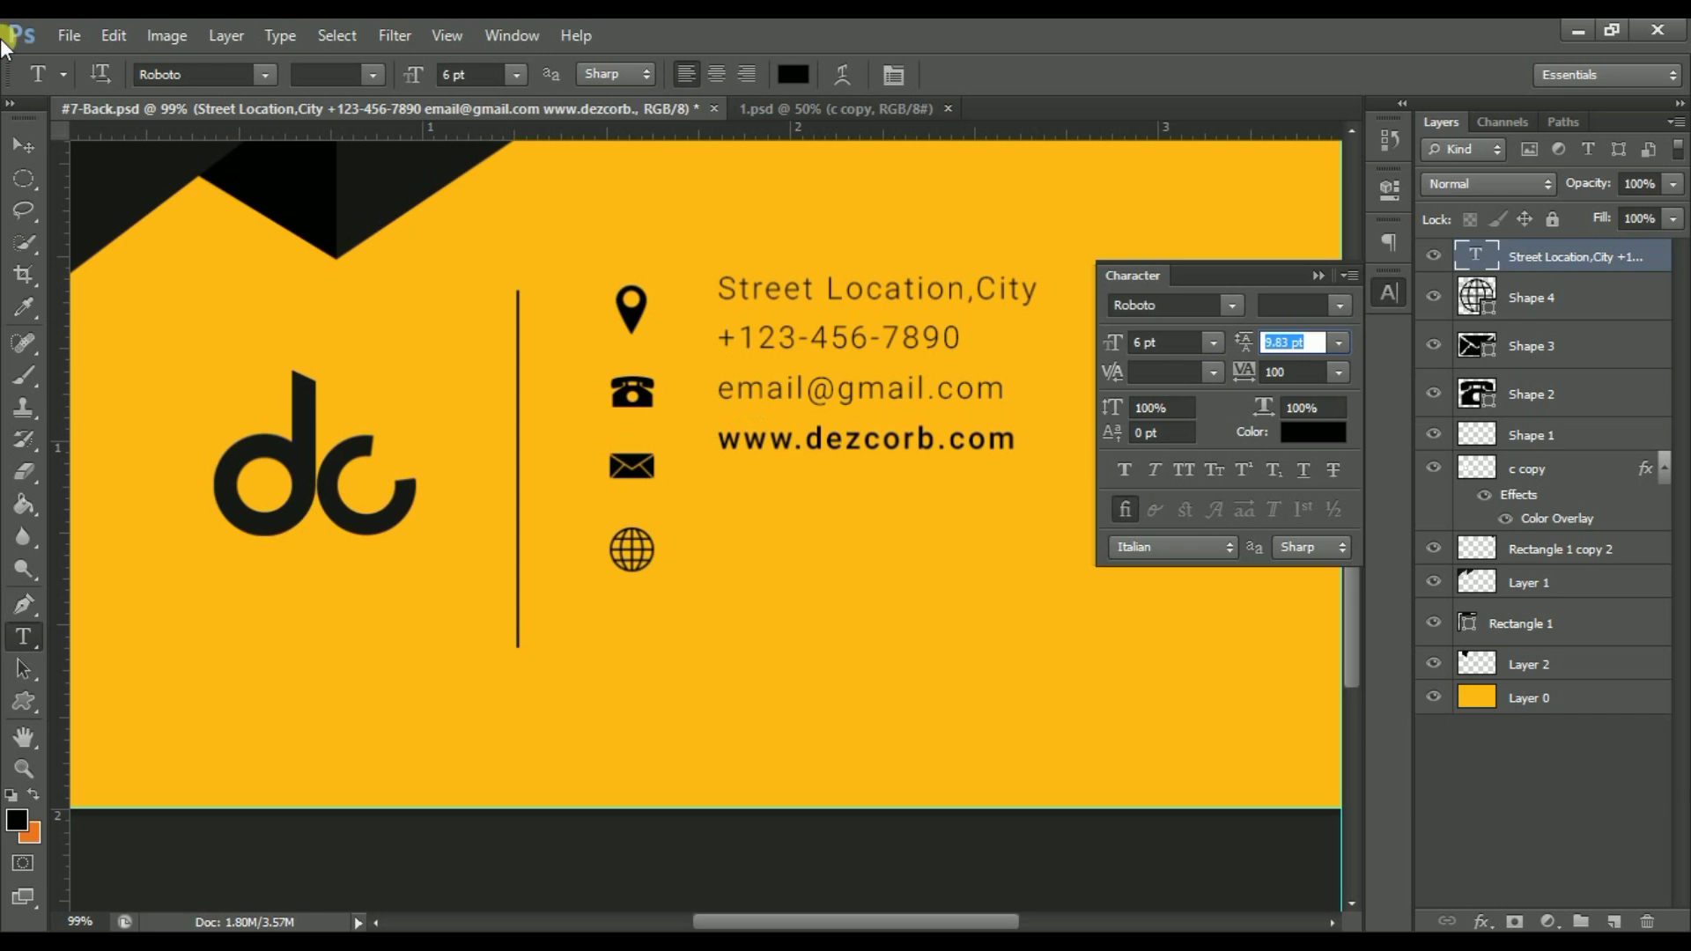
click(29, 137)
drag(871, 321, 847, 340)
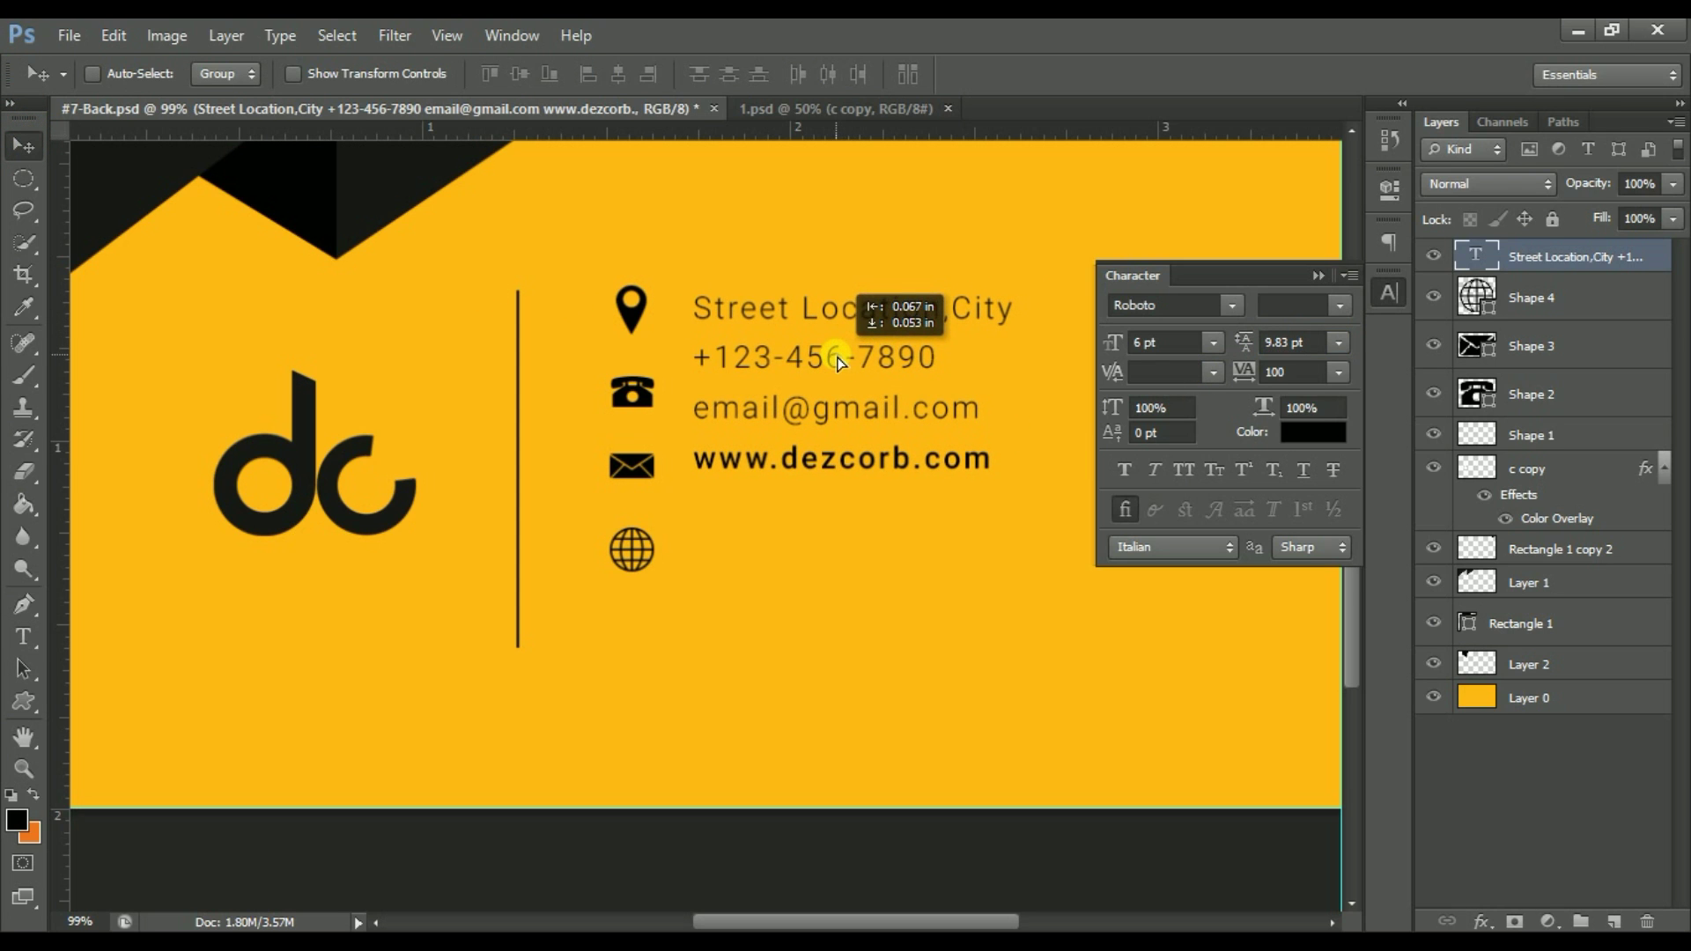
click(1324, 349)
key(Up)
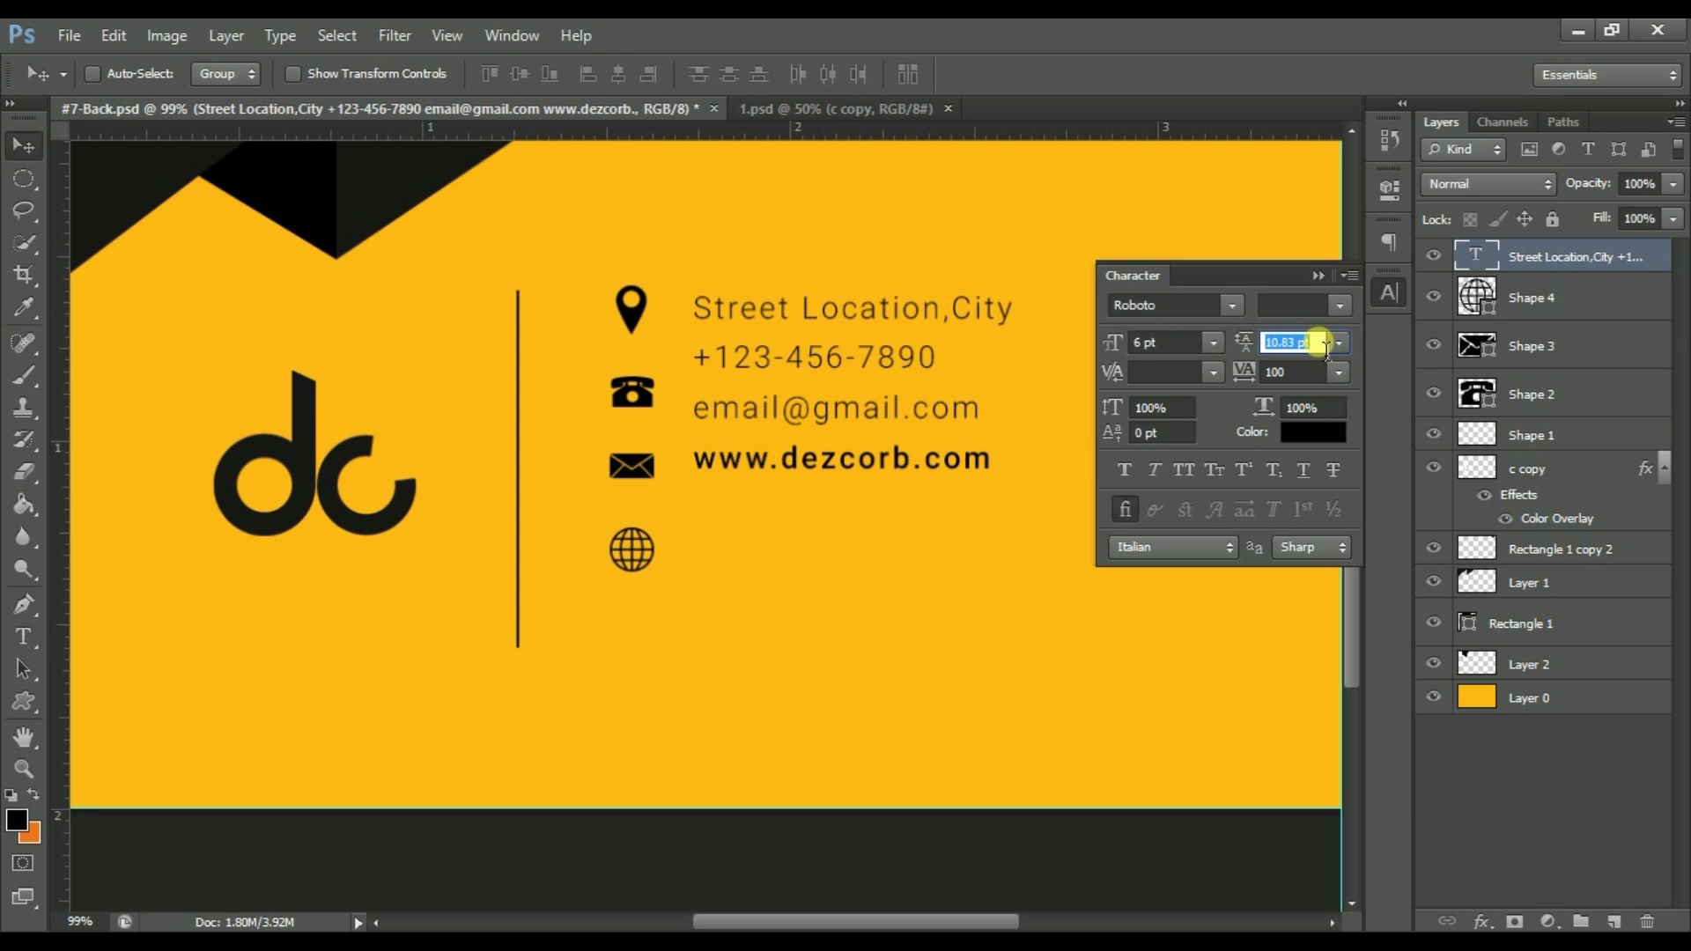
key(Return)
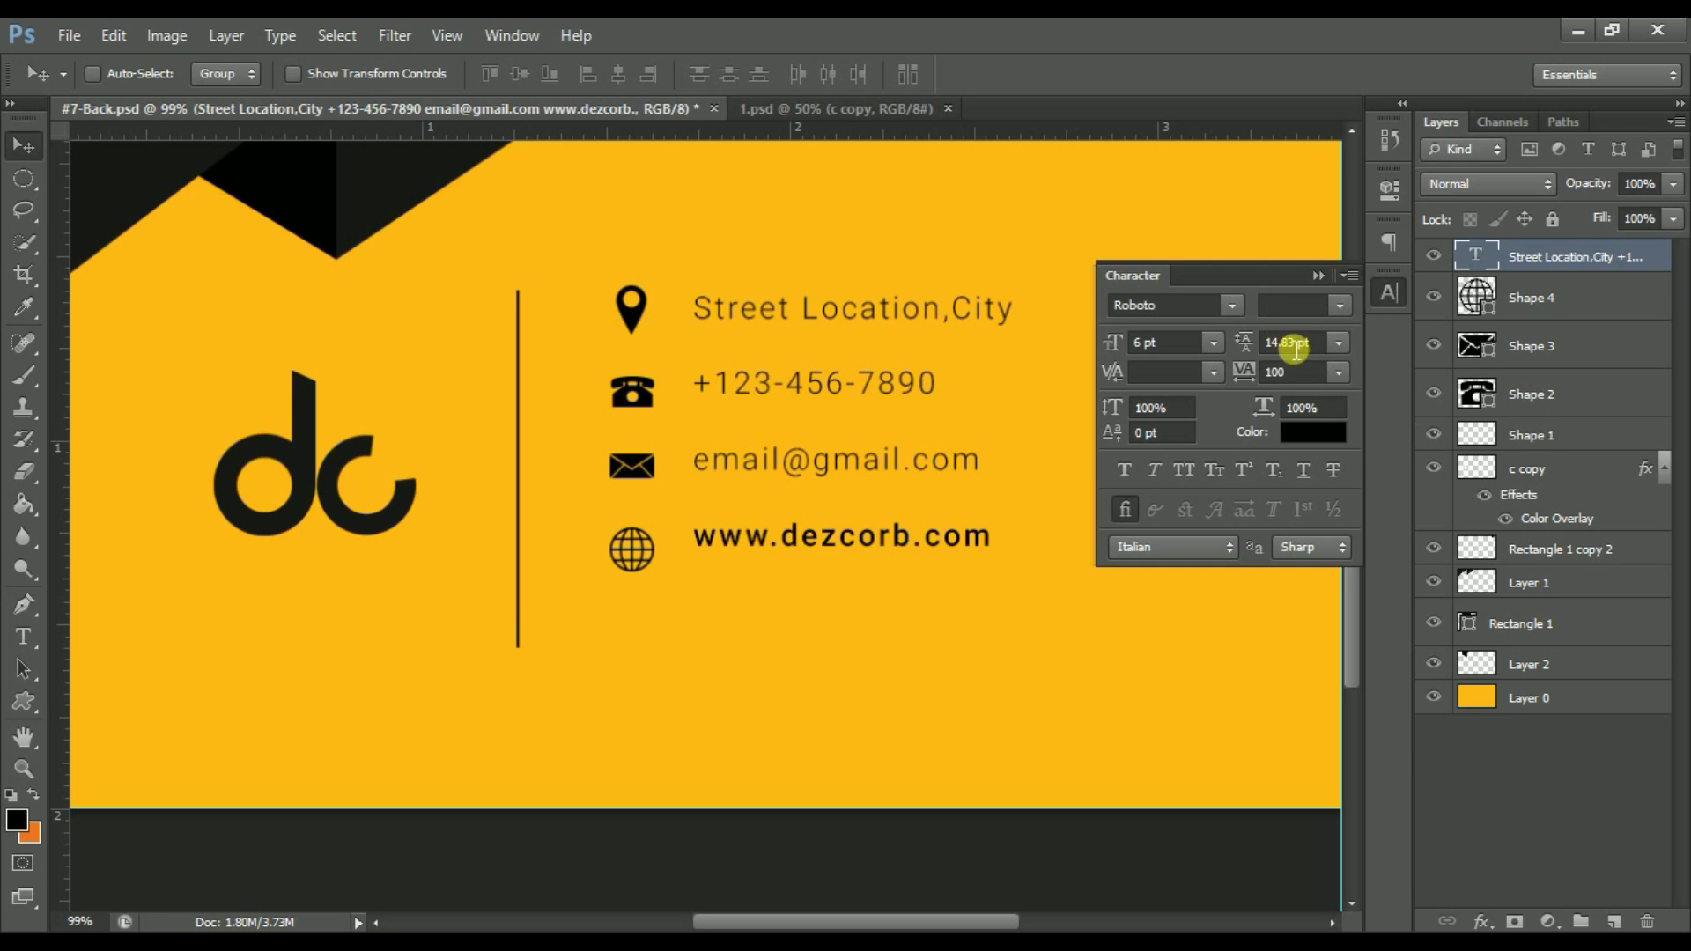
click(1300, 351)
key(Return)
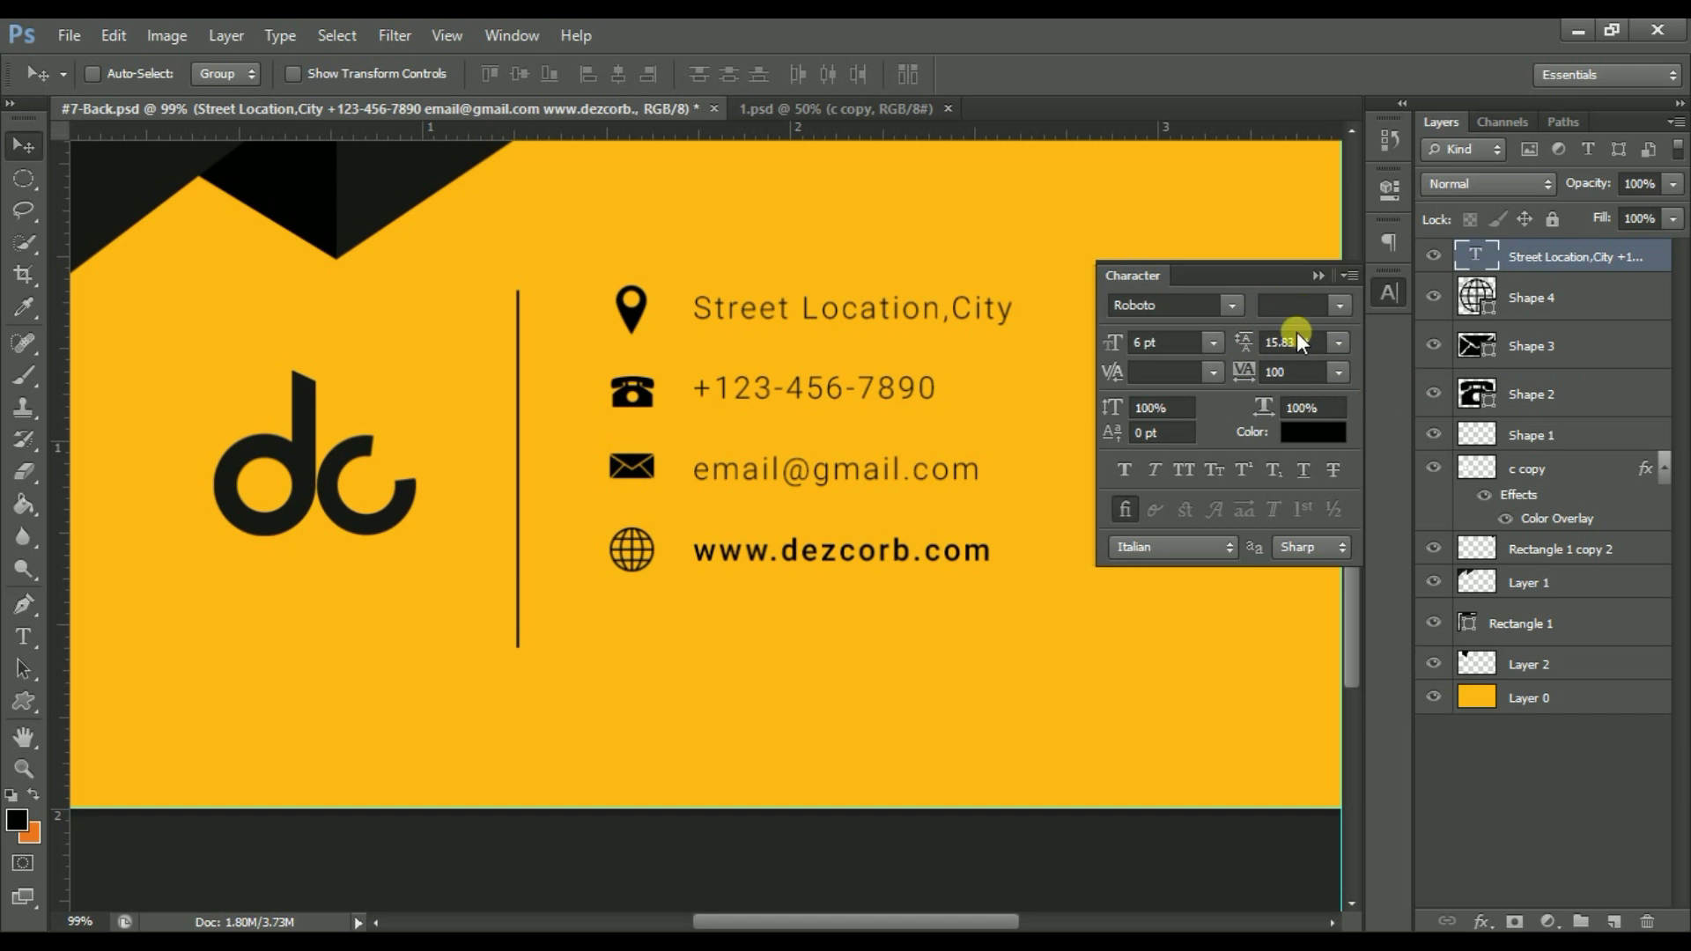
click(1337, 372)
click(1331, 573)
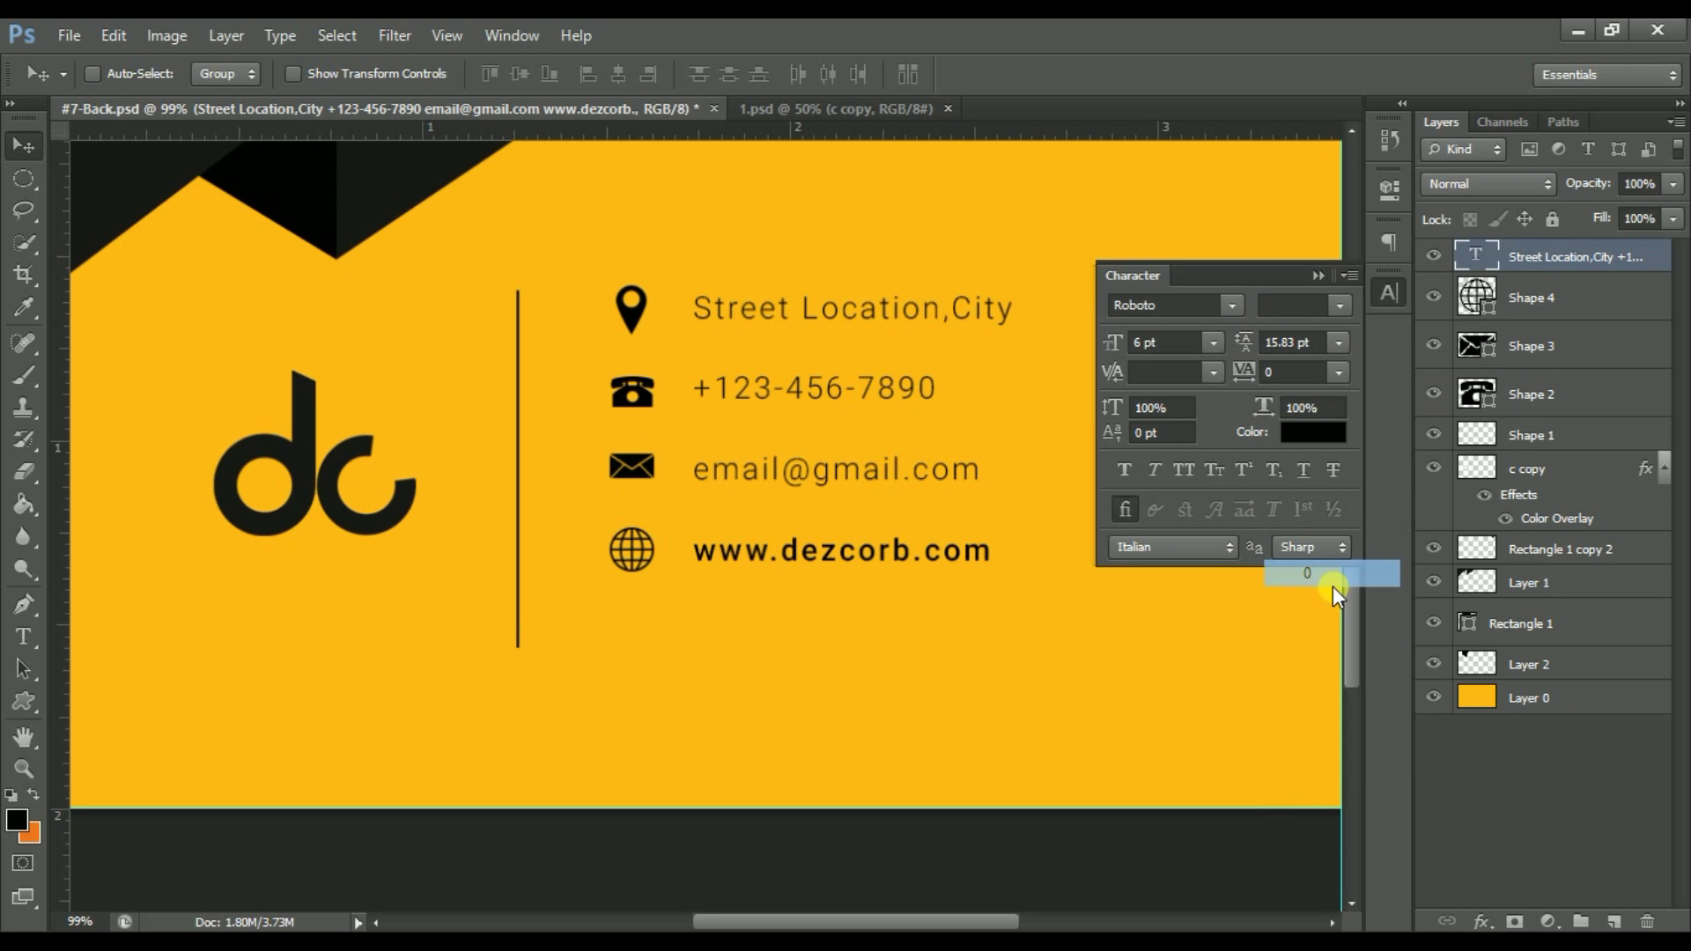
click(1318, 275)
Step: Group the contact text with Shape 1–4 into Group 1 and shift it slightly lower
scroll(885, 553, down, 2)
shift+click(1593, 298)
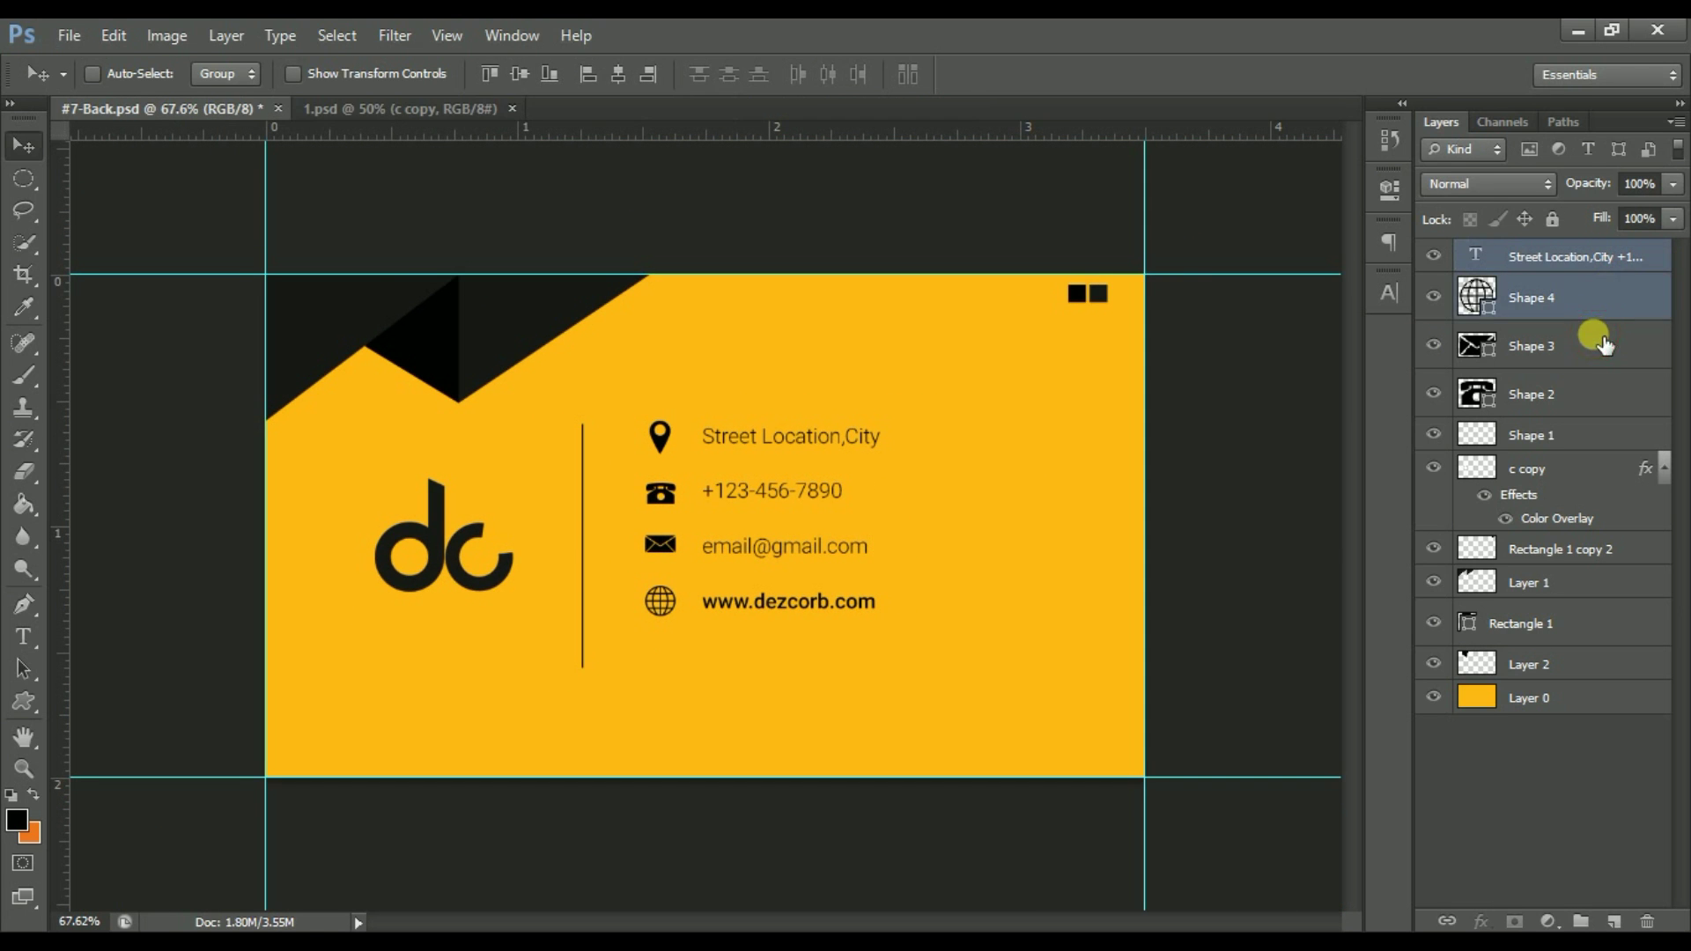
shift+click(1590, 391)
shift+click(1585, 438)
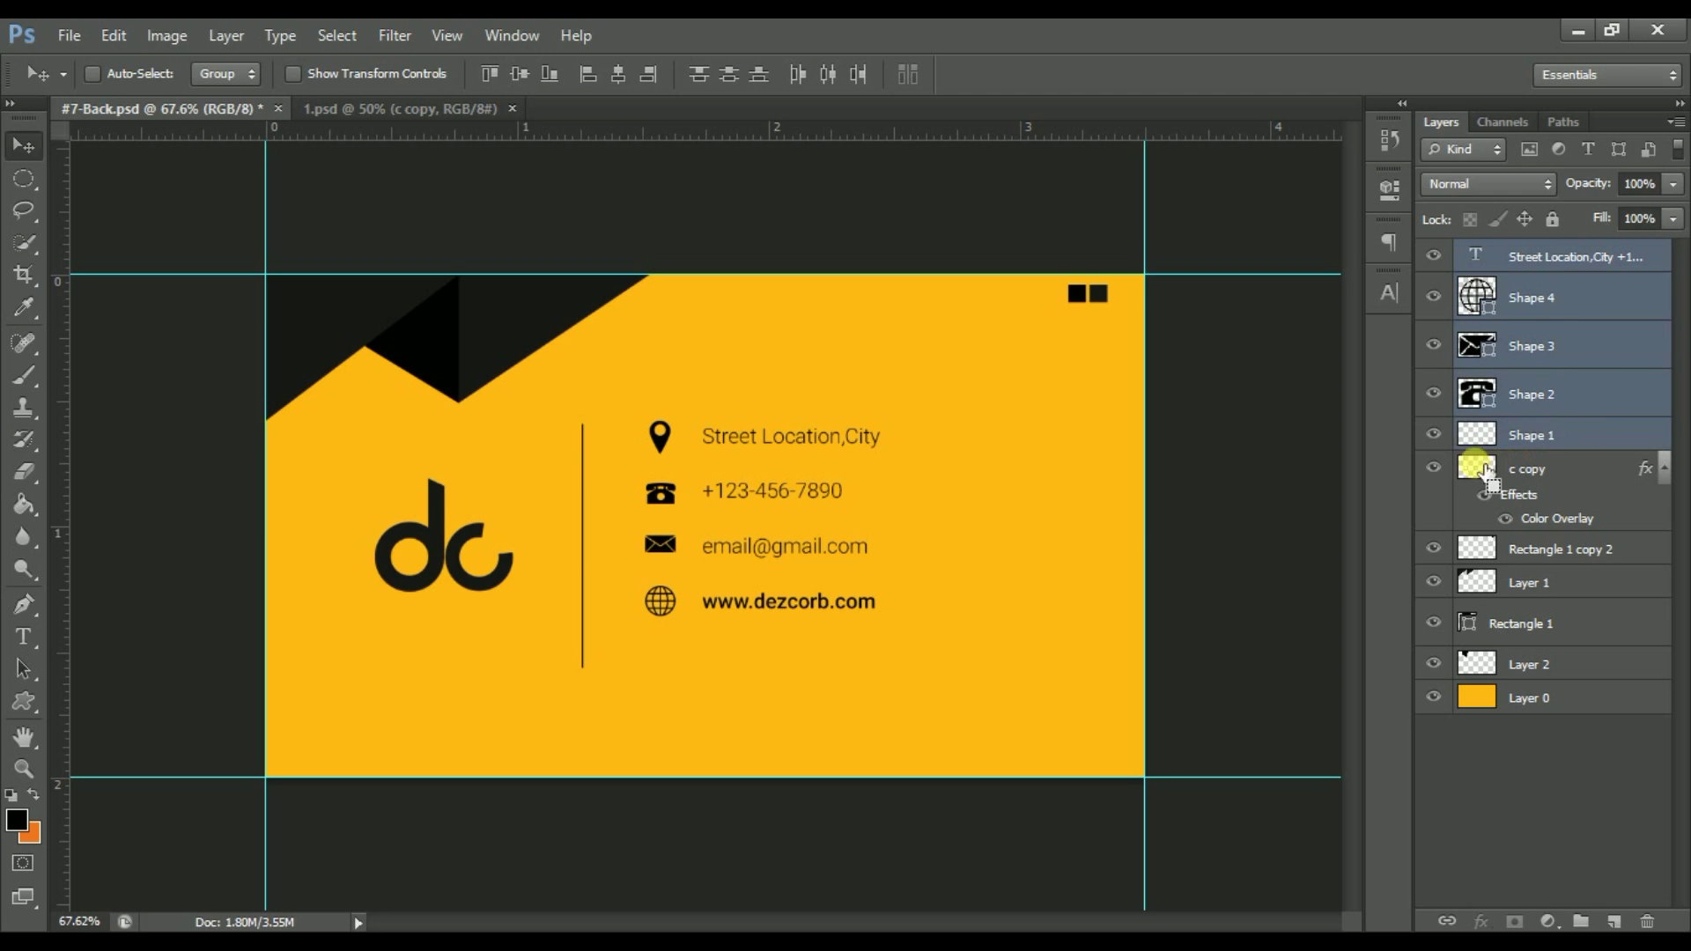
click(1436, 436)
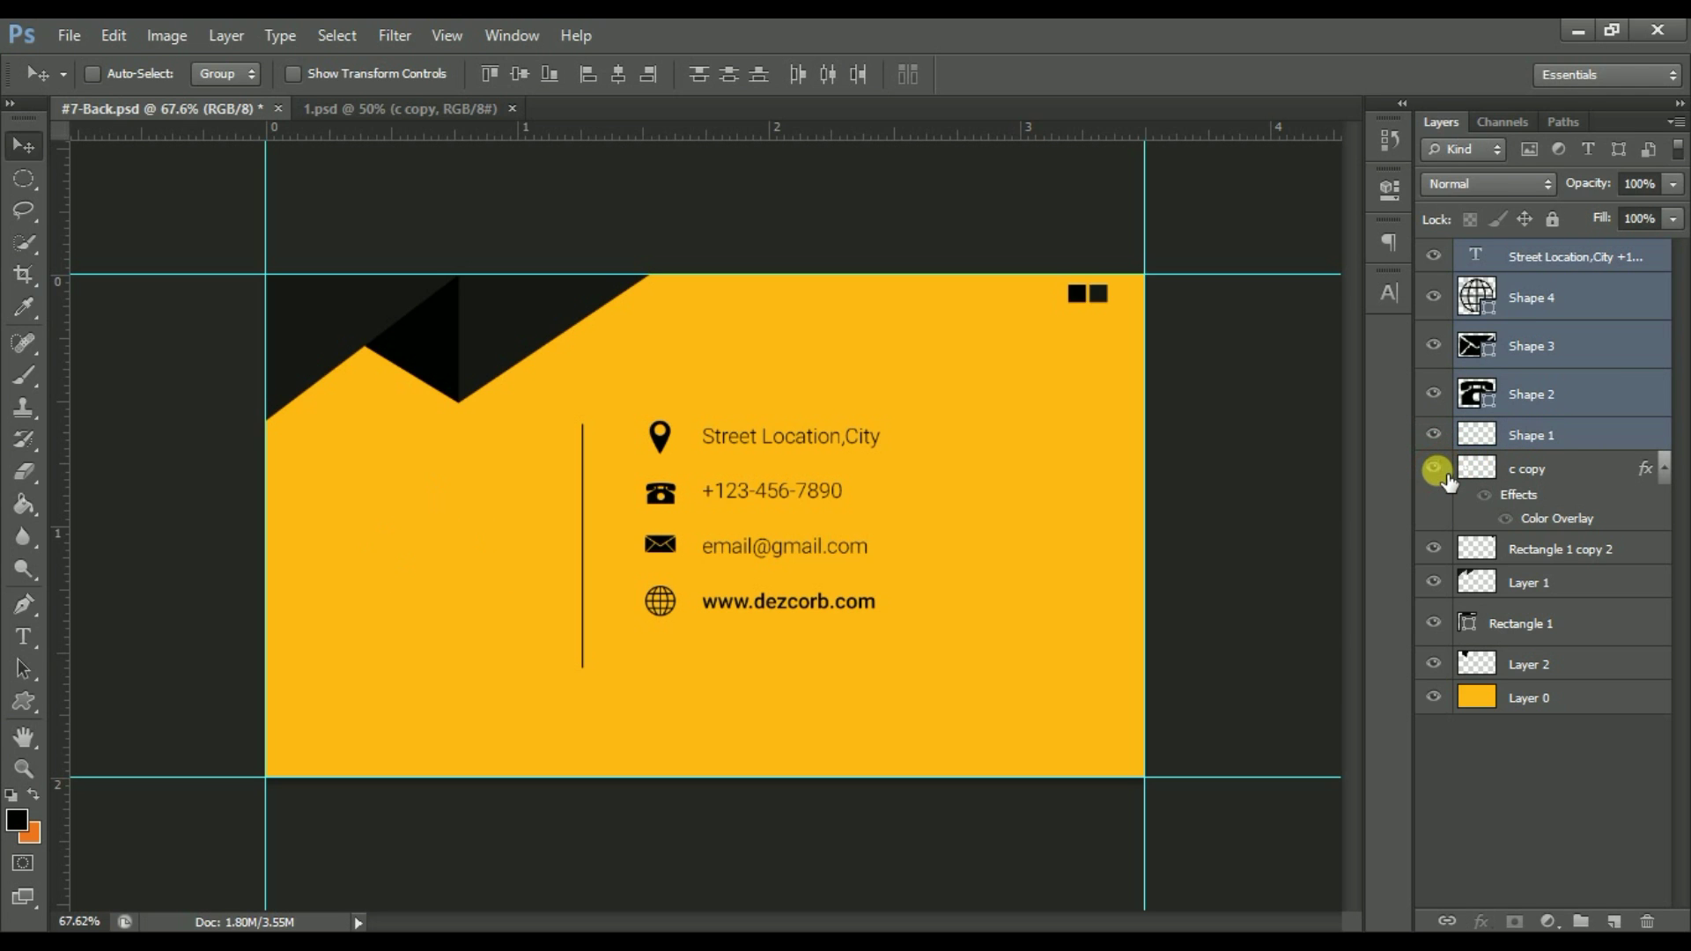
key(ctrl+g)
click(1434, 254)
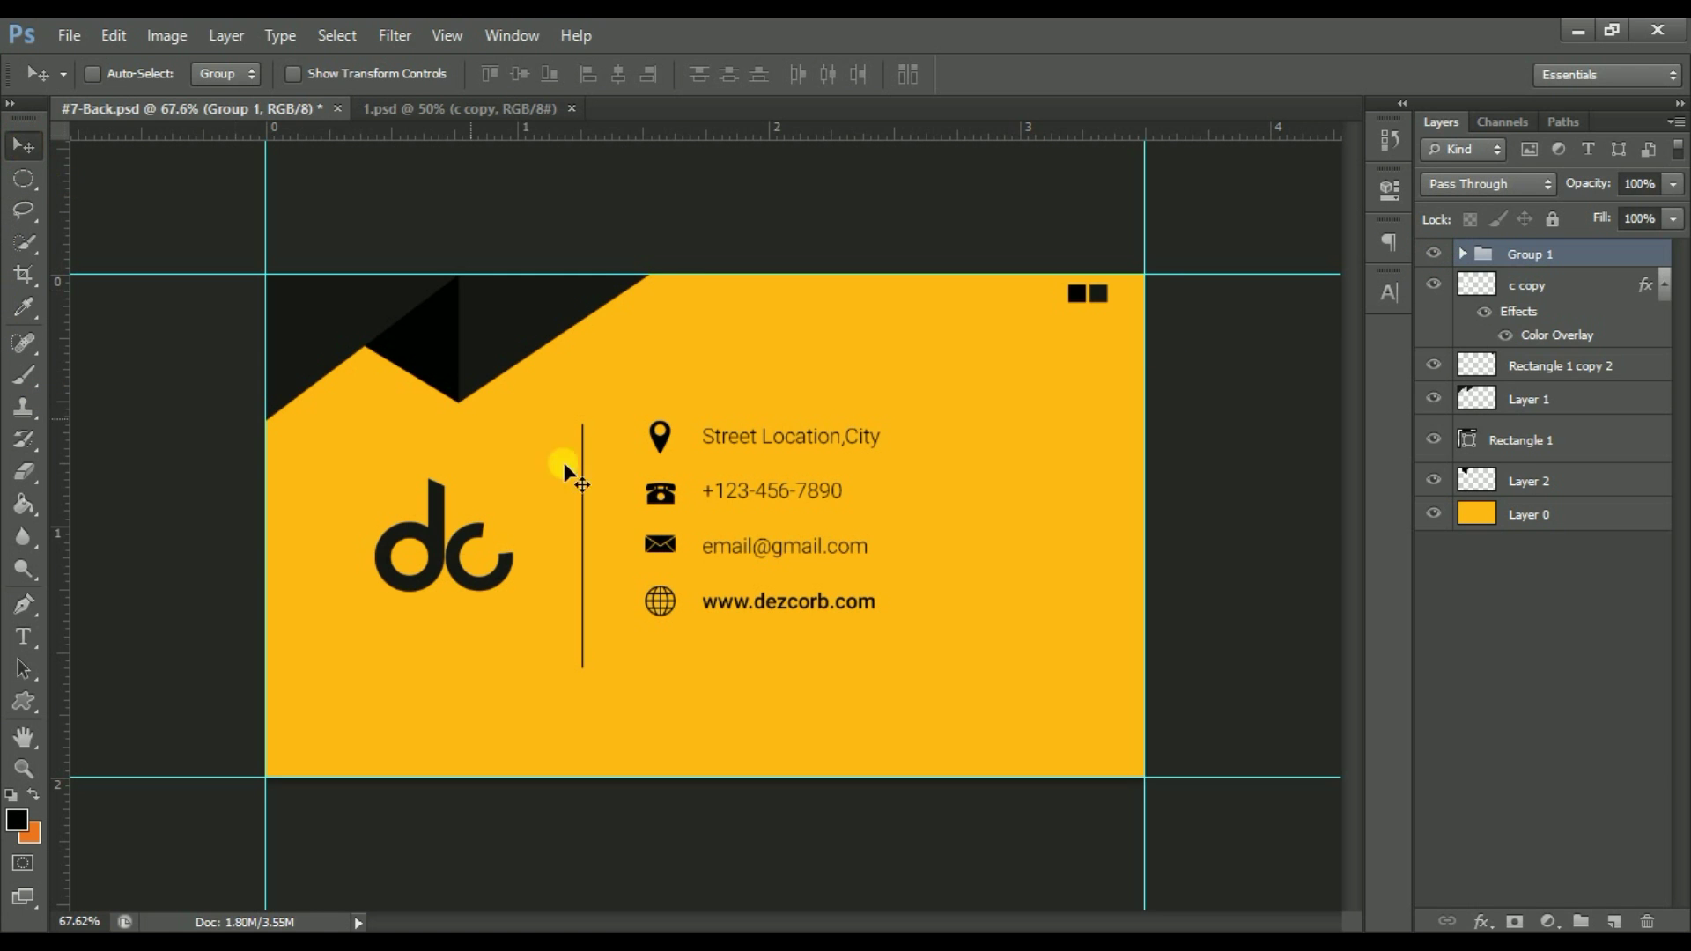
drag(784, 498, 789, 525)
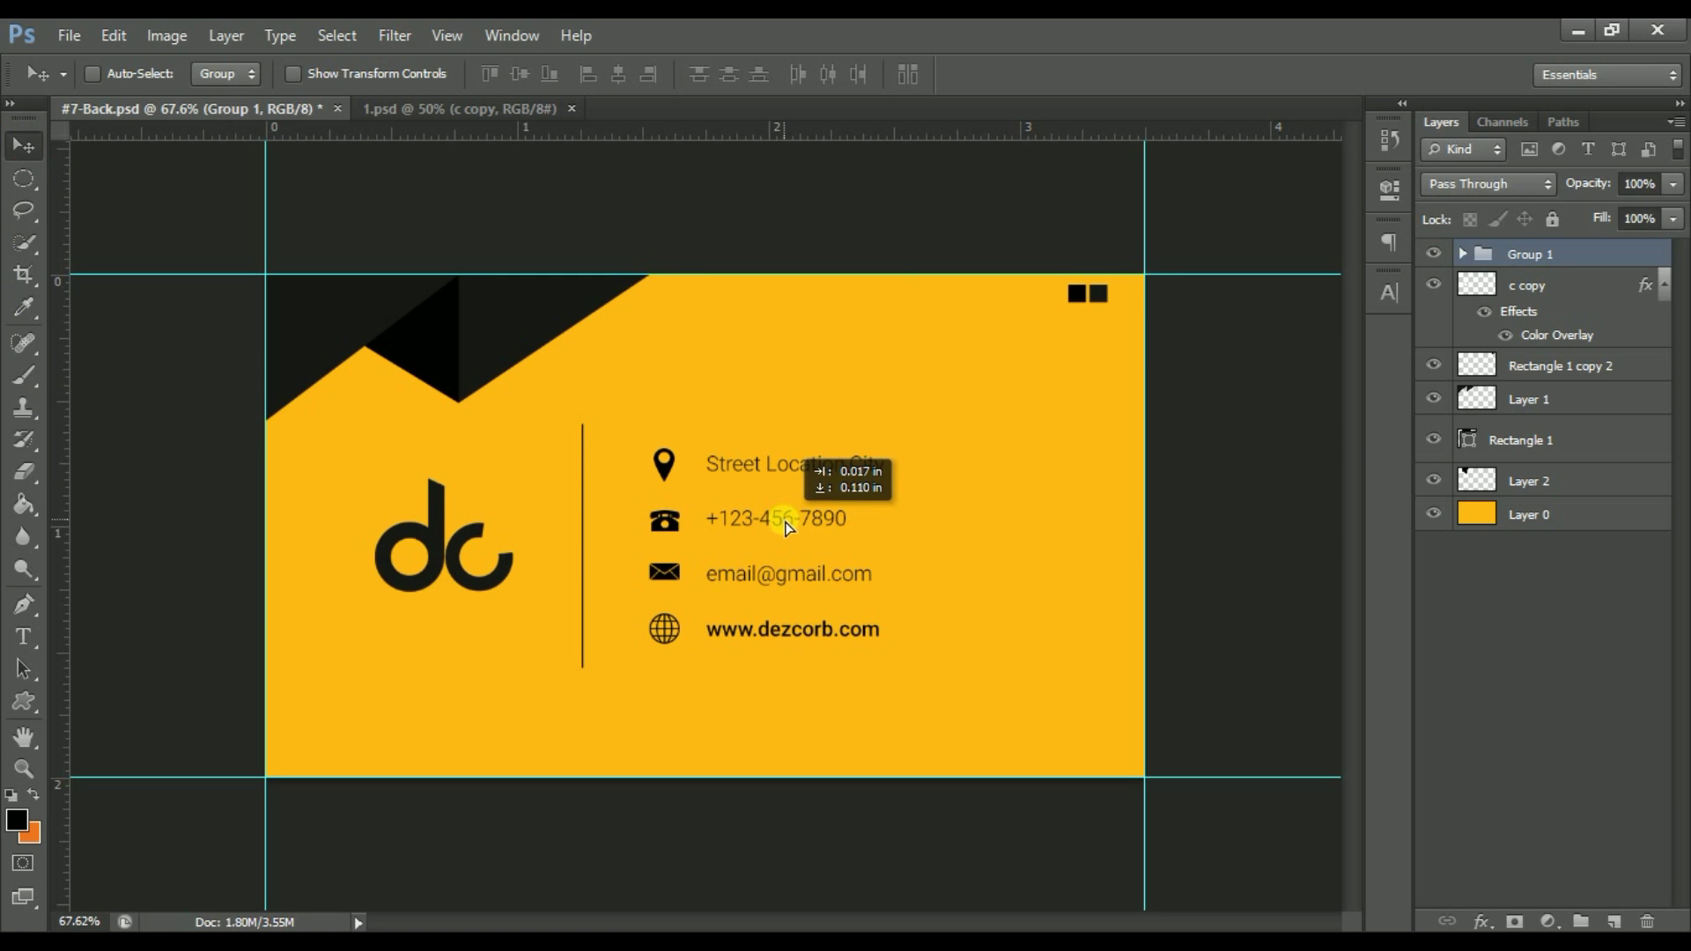
click(1433, 482)
click(1433, 367)
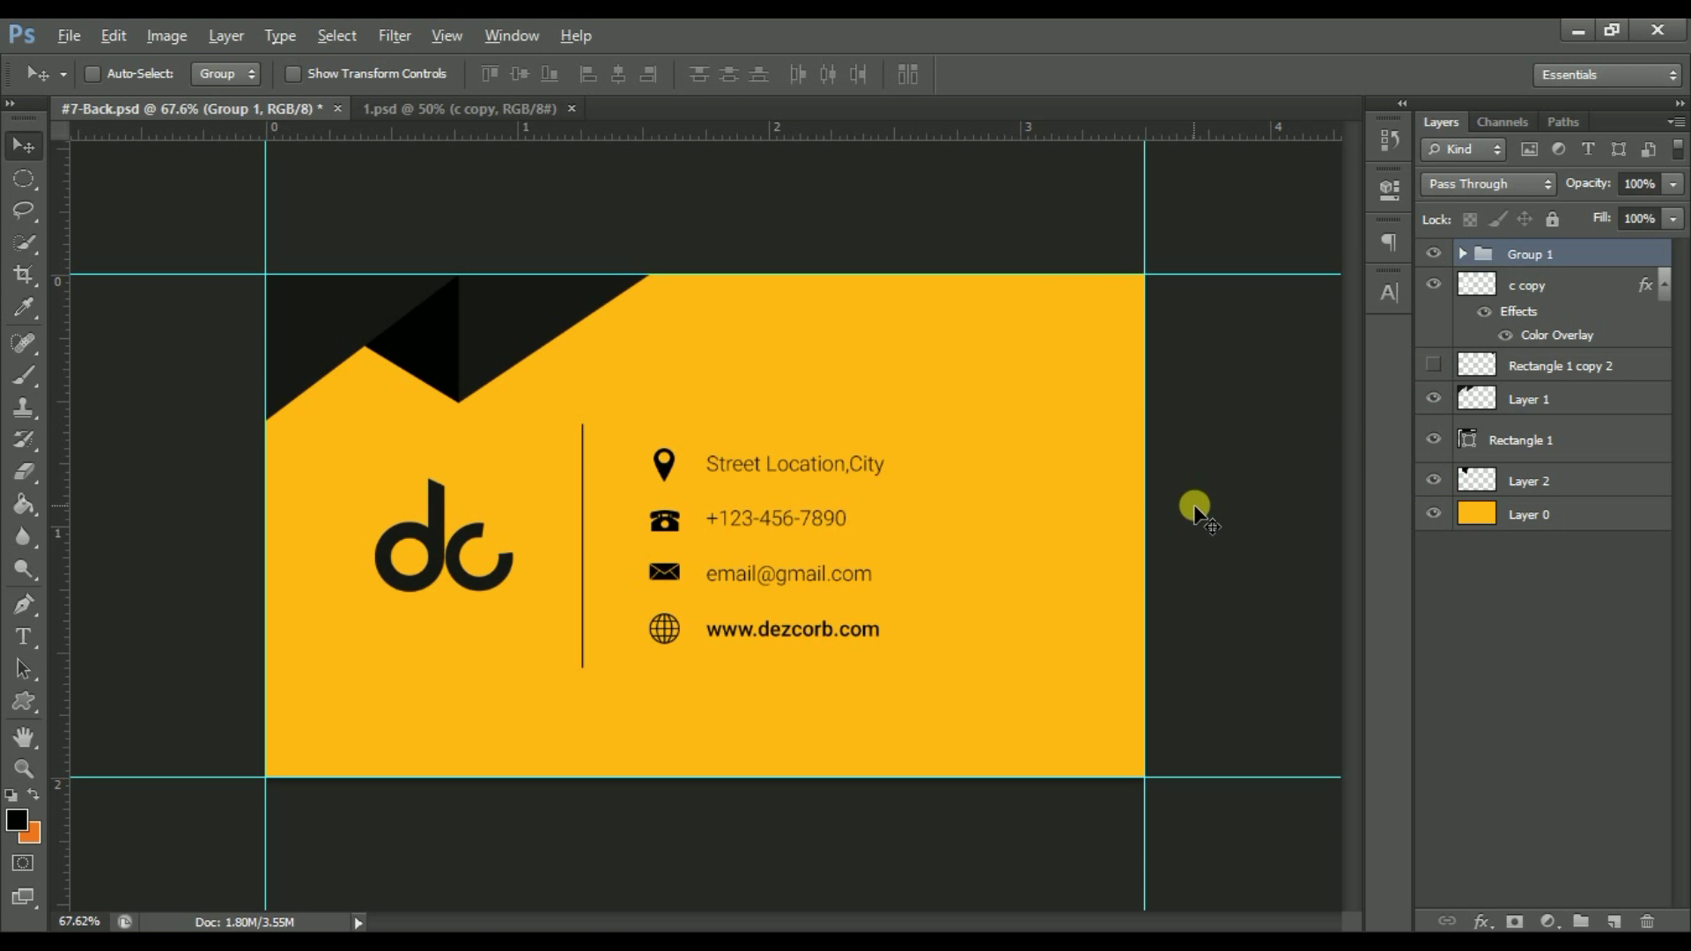
scroll(1195, 509, up, 1)
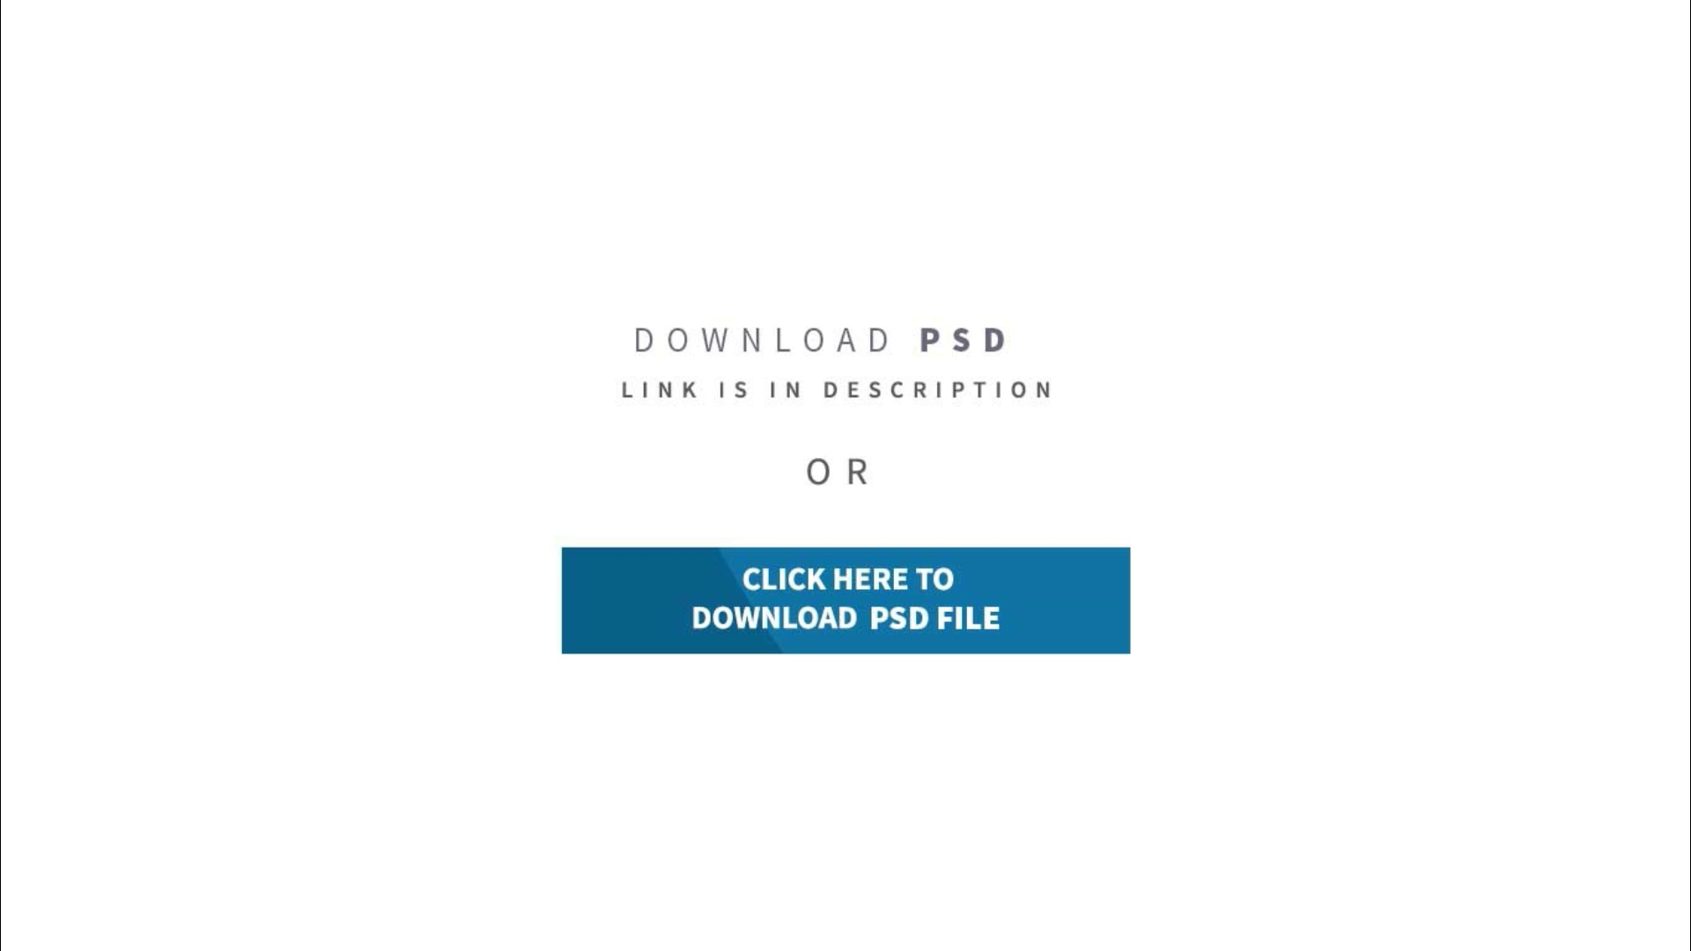